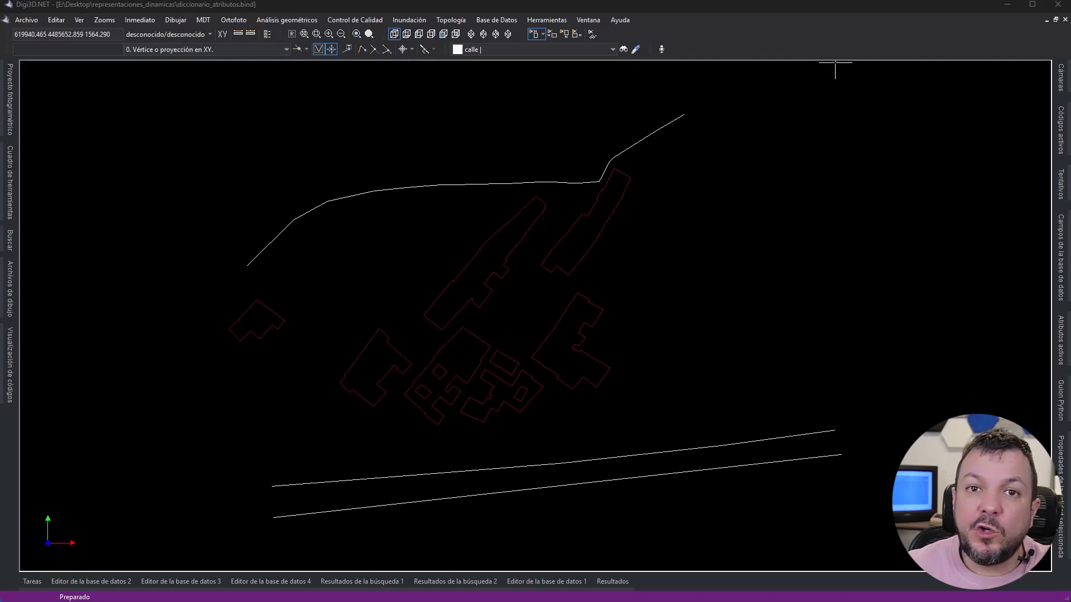
- Apply the dynamic representation "Marcar calles con más de 4 vértices" to the drawing
click(79, 19)
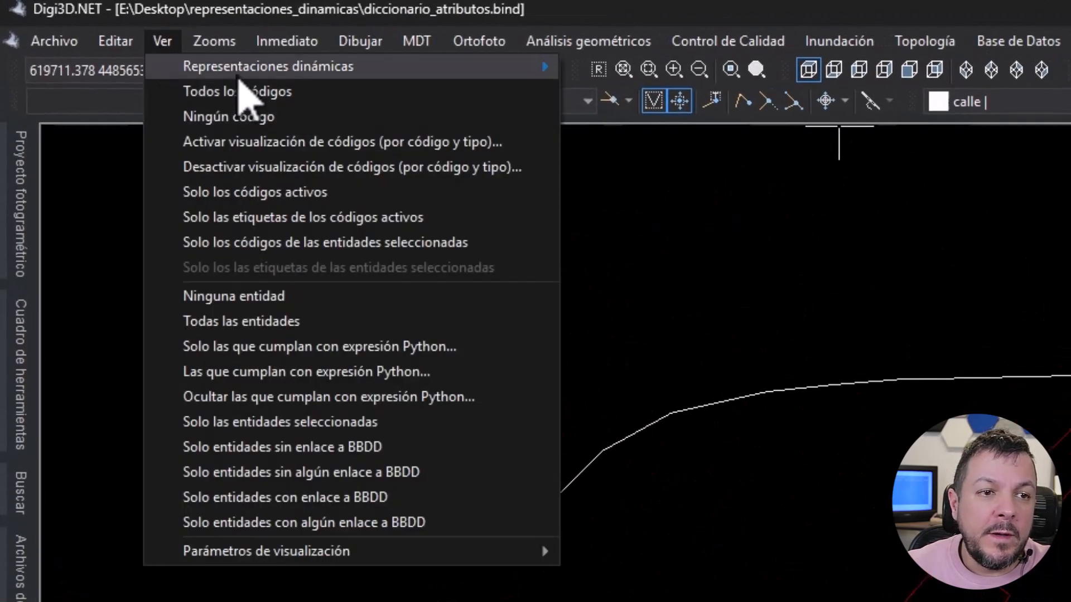
mouse_move(239, 78)
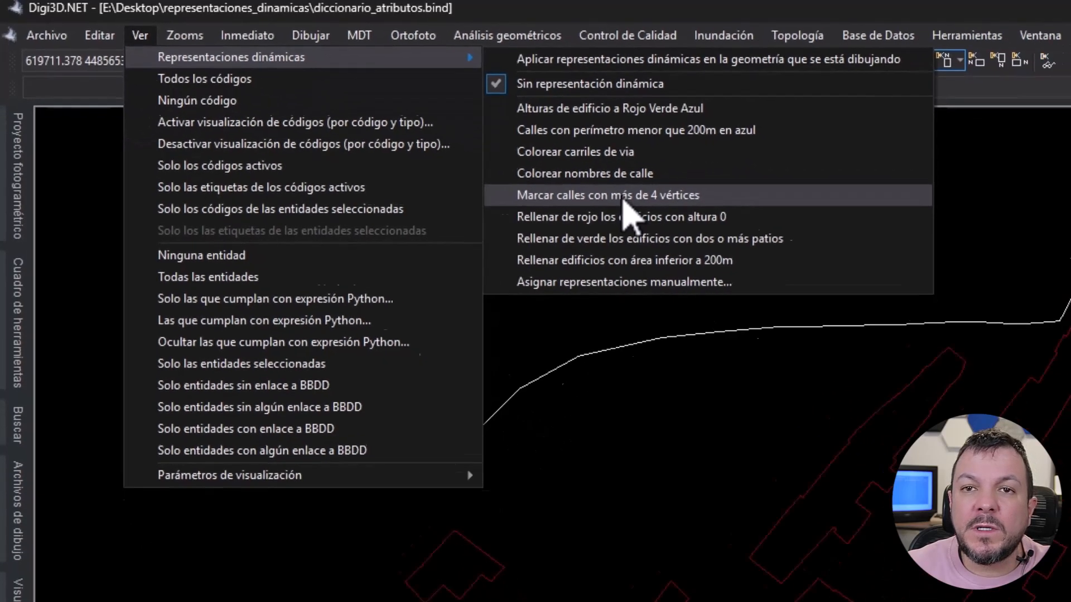
click(723, 229)
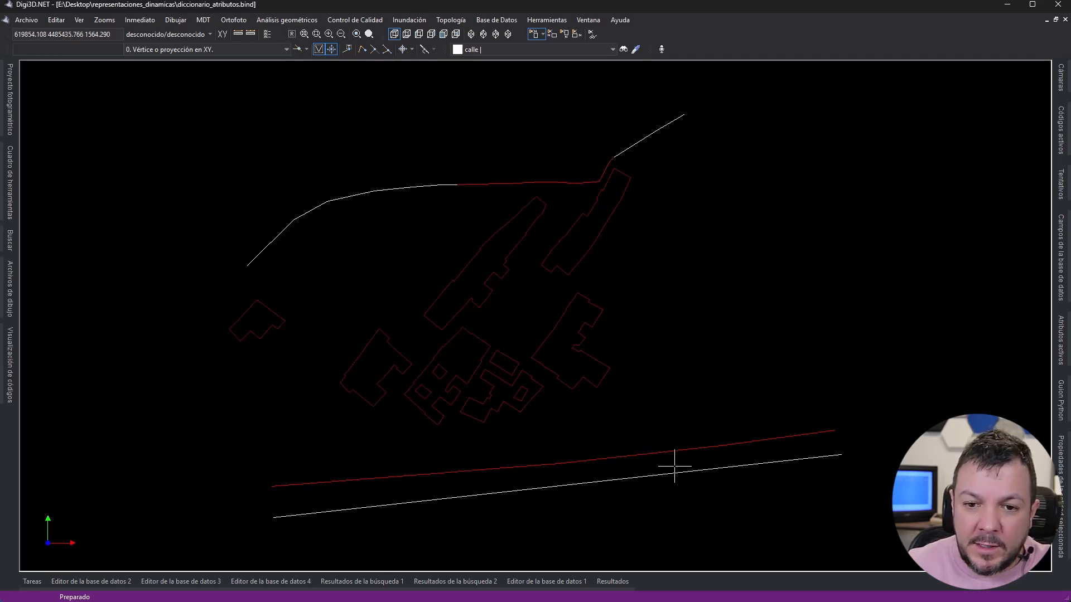
- Inspect the vertices of the red segments of the northern street and of the red southern street, releasing each selection
click(474, 184)
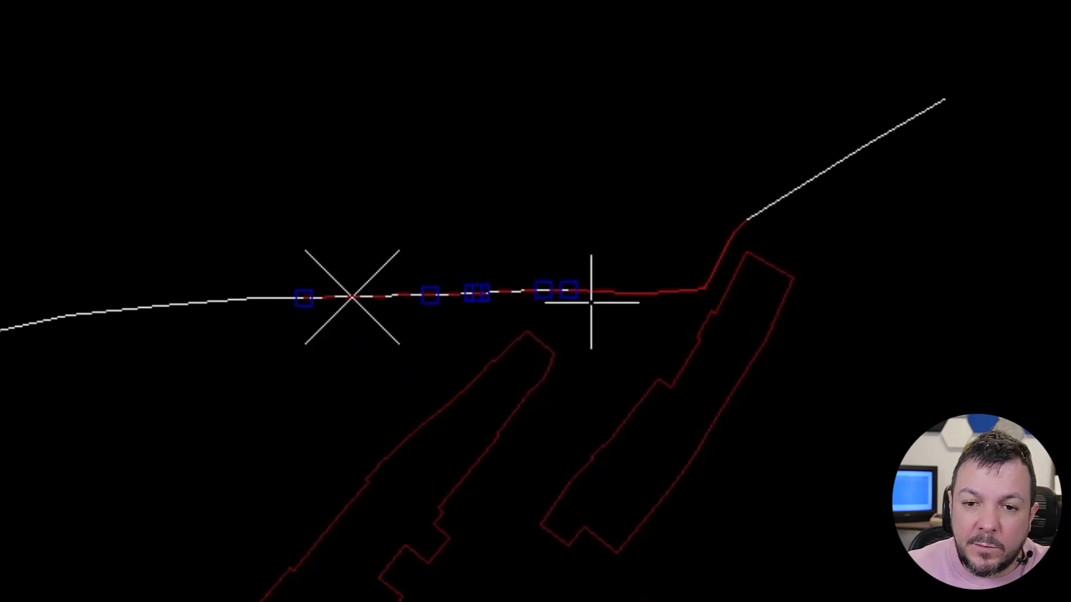
key(Escape)
click(653, 292)
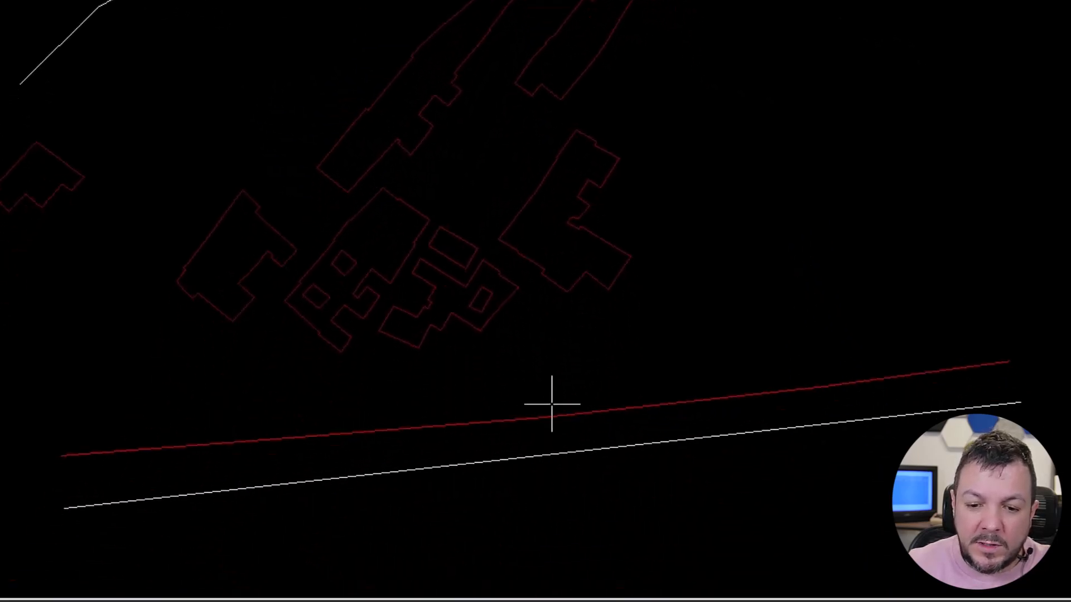
click(547, 414)
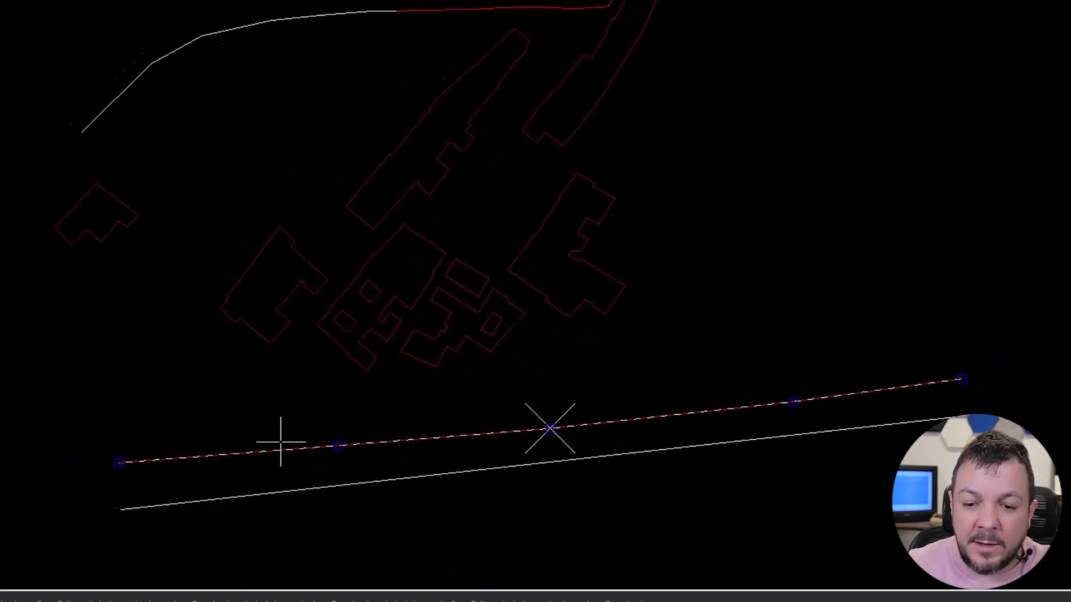
key(Escape)
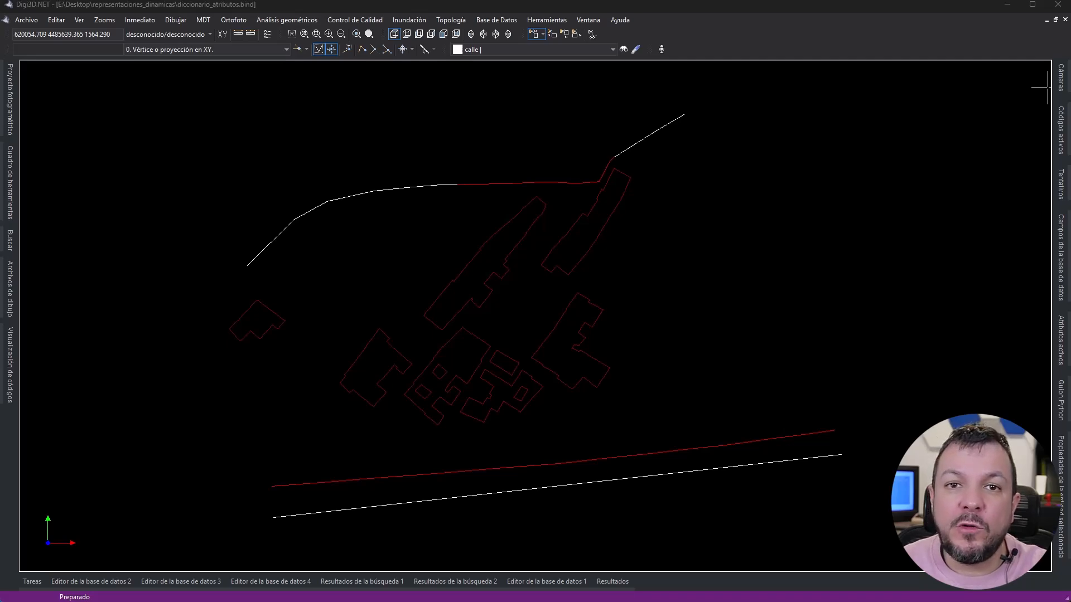
- Switch the dynamic representation to "Calles con perímetro menor que 200m en azul"
click(80, 20)
mouse_move(91, 33)
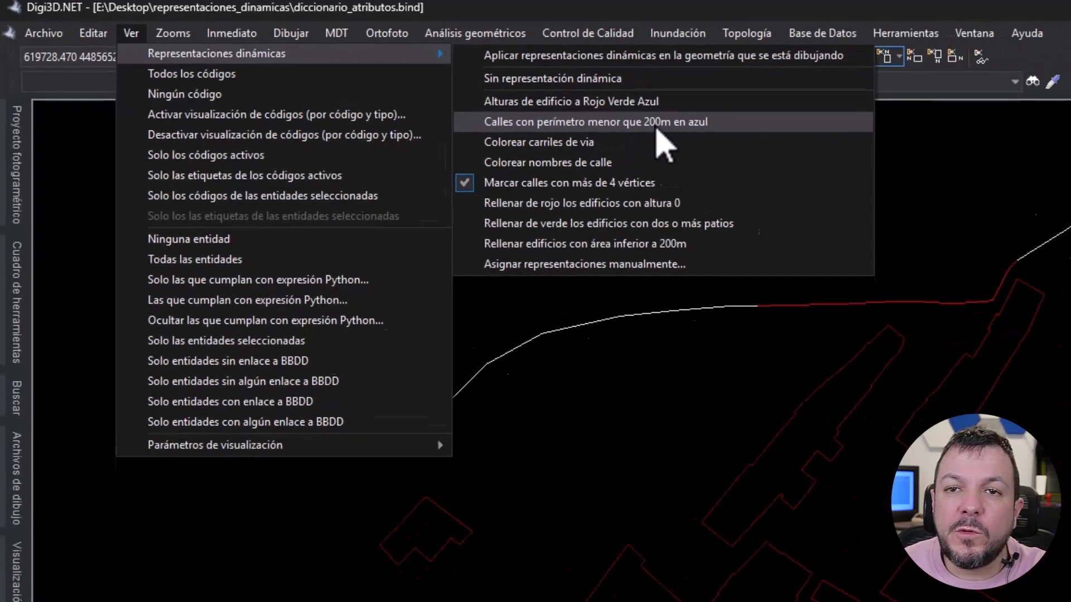
click(798, 152)
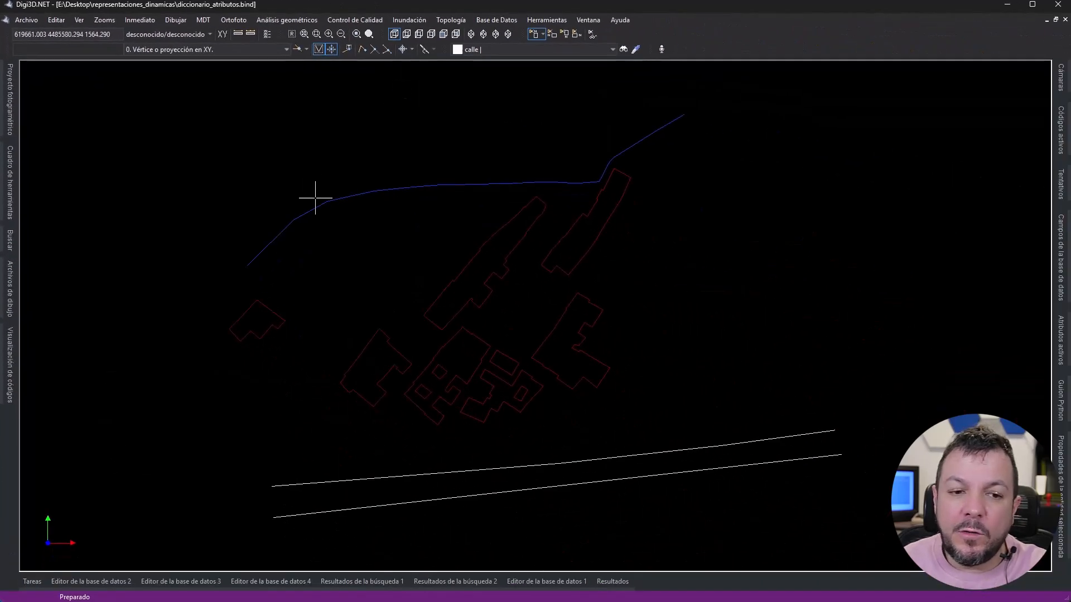
- Inspect the extents of two blue segments on the western half of the northern street, releasing each selection
click(287, 225)
key(Escape)
click(391, 189)
key(Escape)
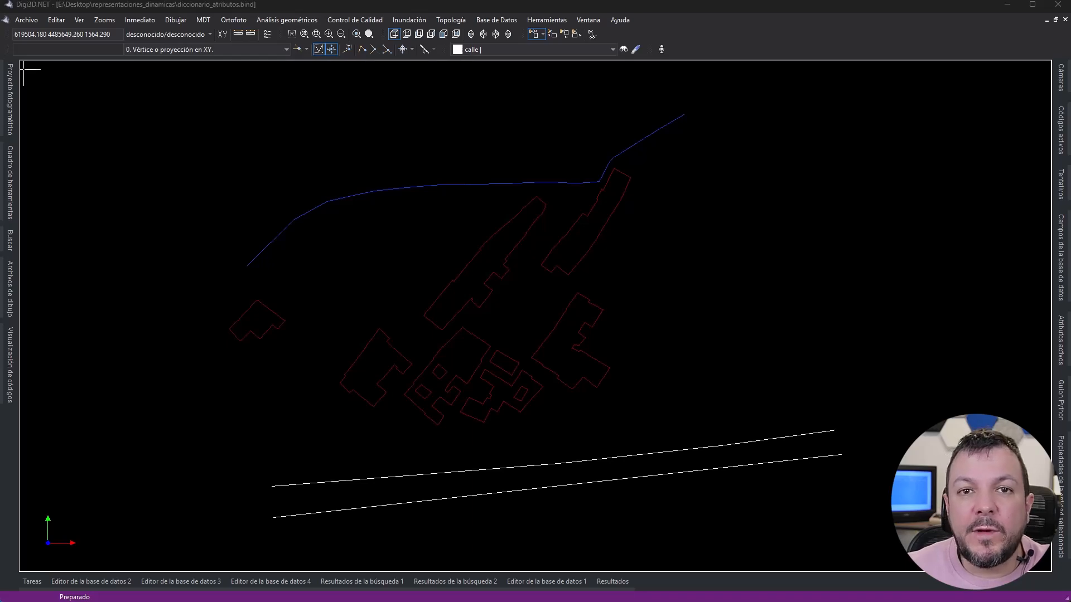
- Switch the dynamic representation to "Rellenar edificios con área inferior a 200m"
click(81, 20)
mouse_move(112, 32)
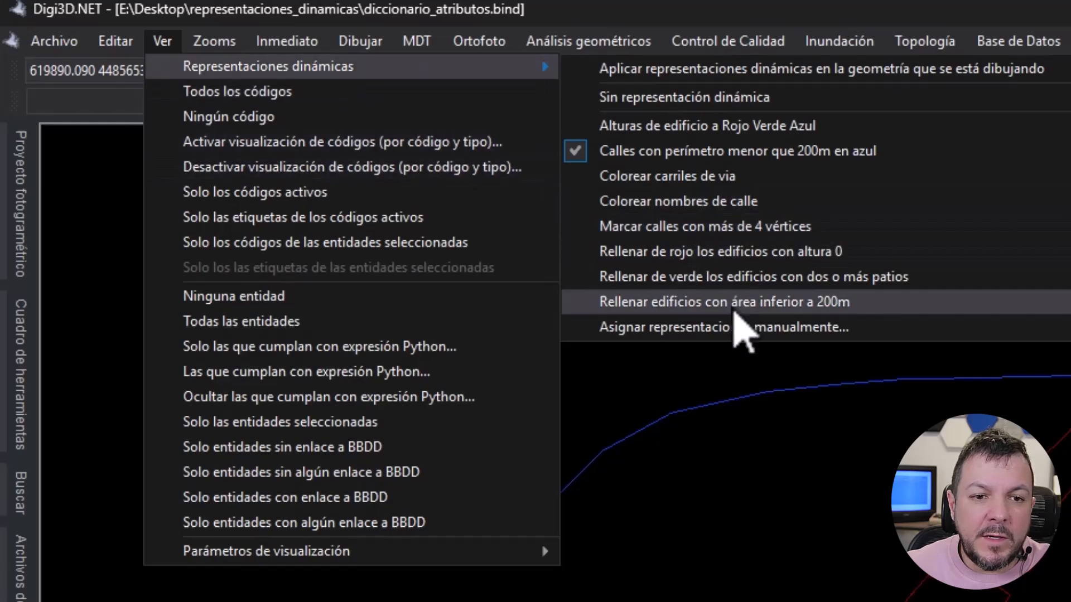
click(725, 304)
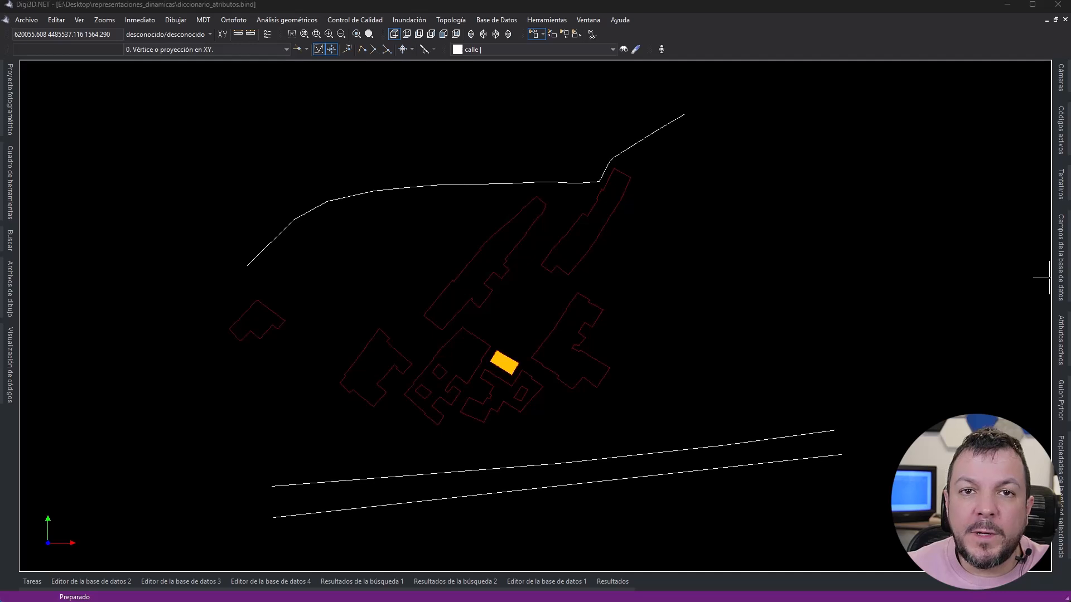
- Switch the dynamic representation to "Rellenar de verde los edificios con dos o más patios"
click(78, 20)
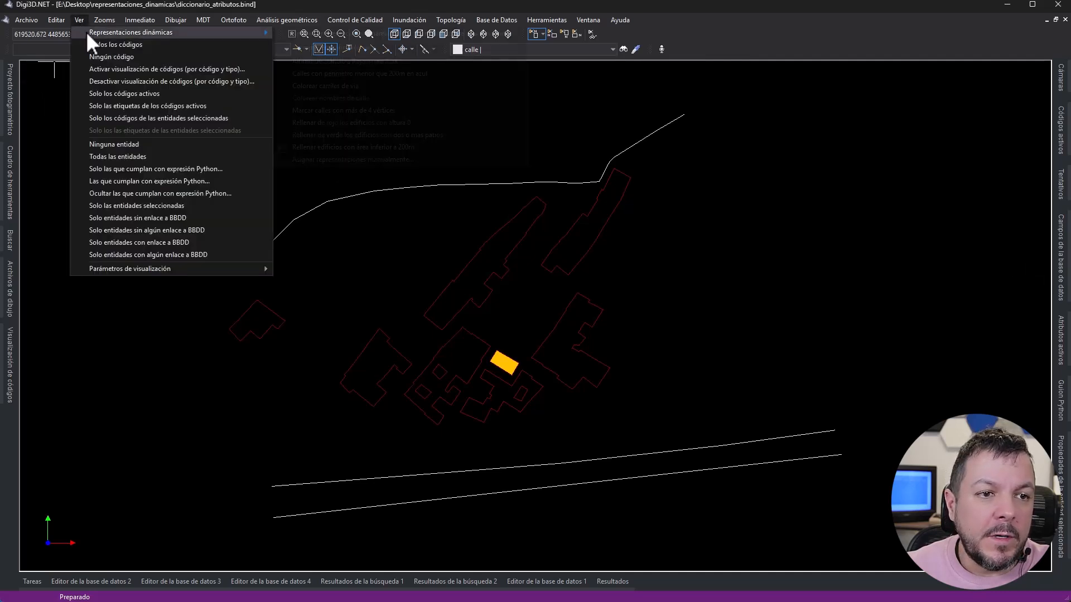
mouse_move(86, 32)
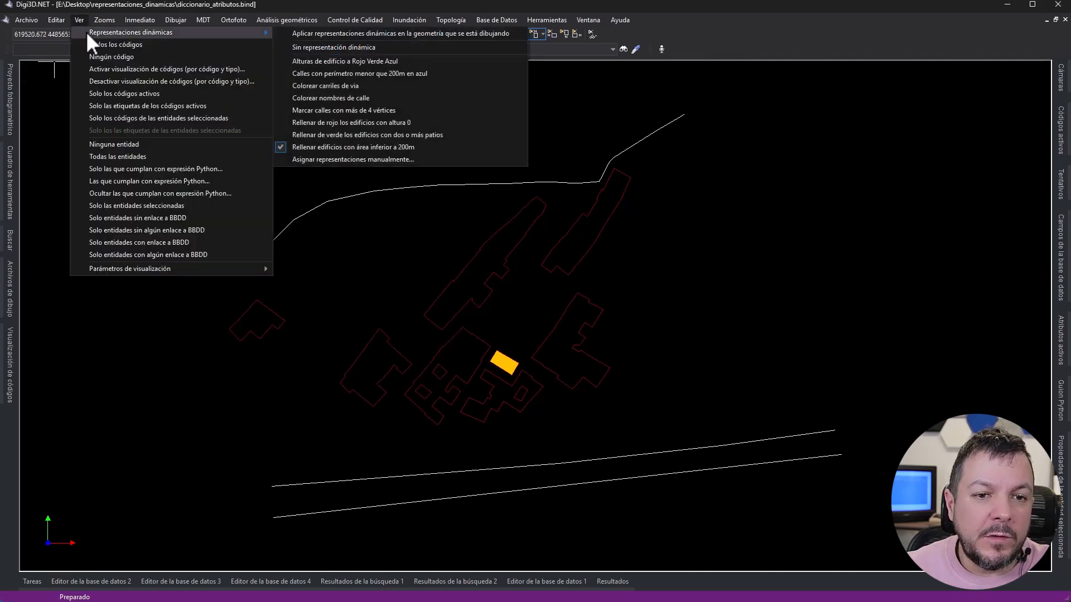
click(344, 136)
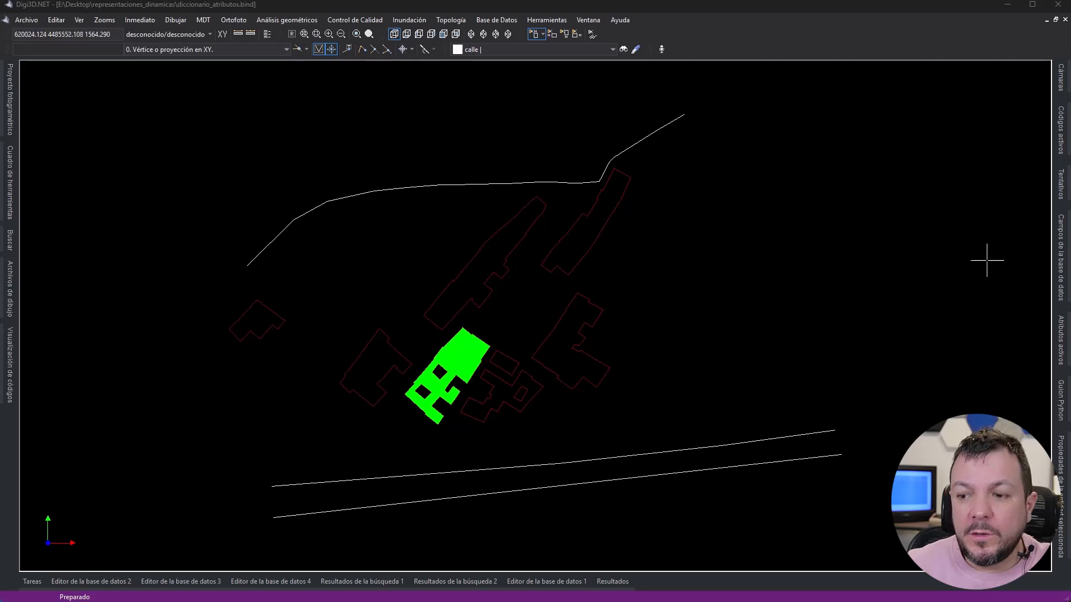
- Keep the selected entity's properties permanently displayed and examine the alturas attribute of the small westernmost building
mouse_move(1061, 480)
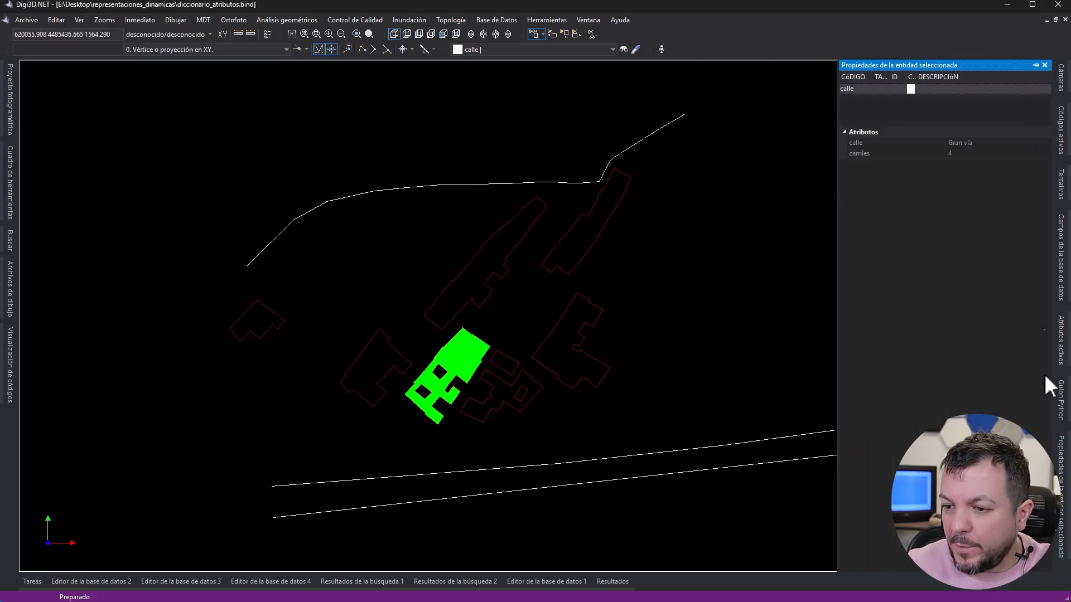
click(1034, 65)
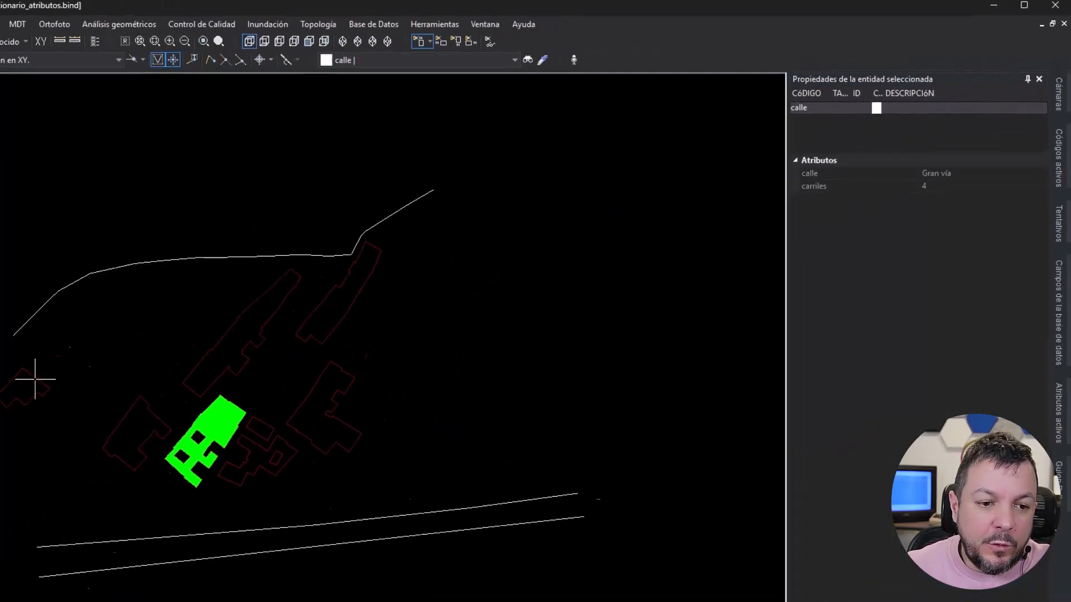
click(218, 312)
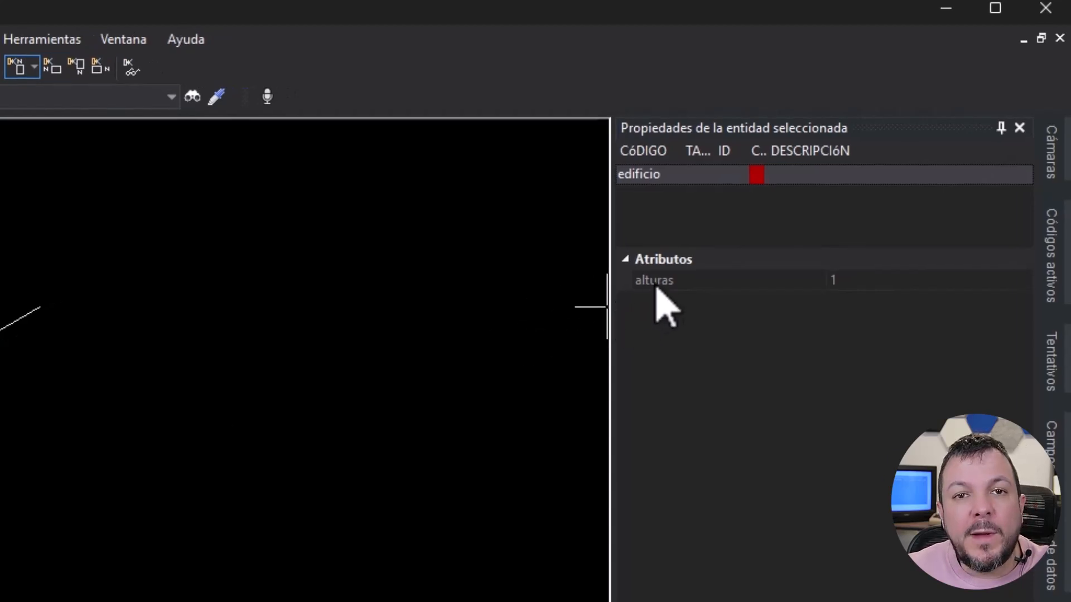
click(707, 284)
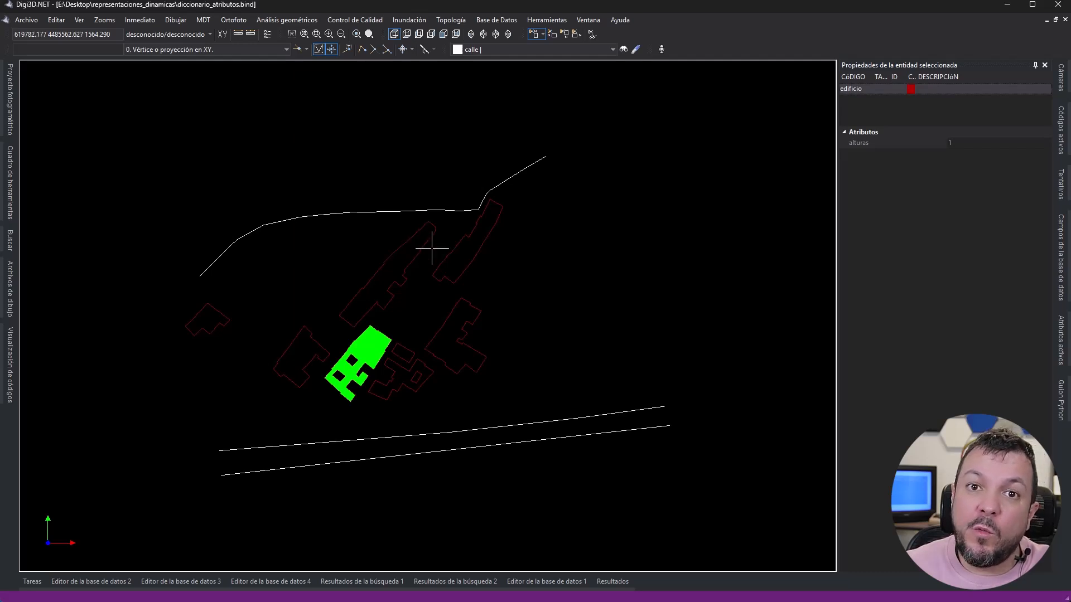
- Switch the dynamic representation to "Rellenar de rojo los edificios con altura 0"
click(78, 21)
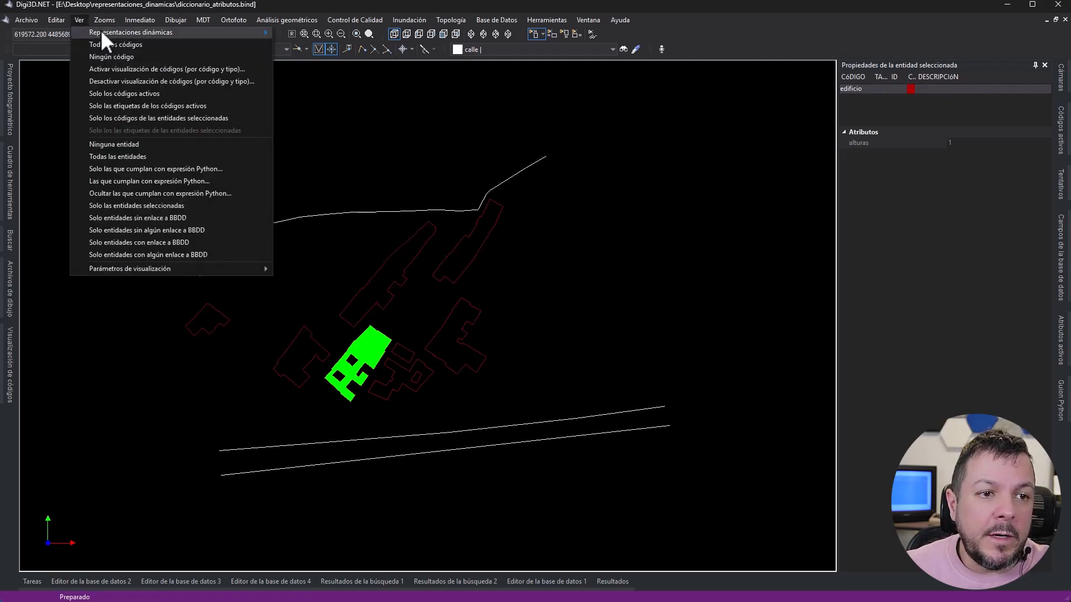
mouse_move(124, 35)
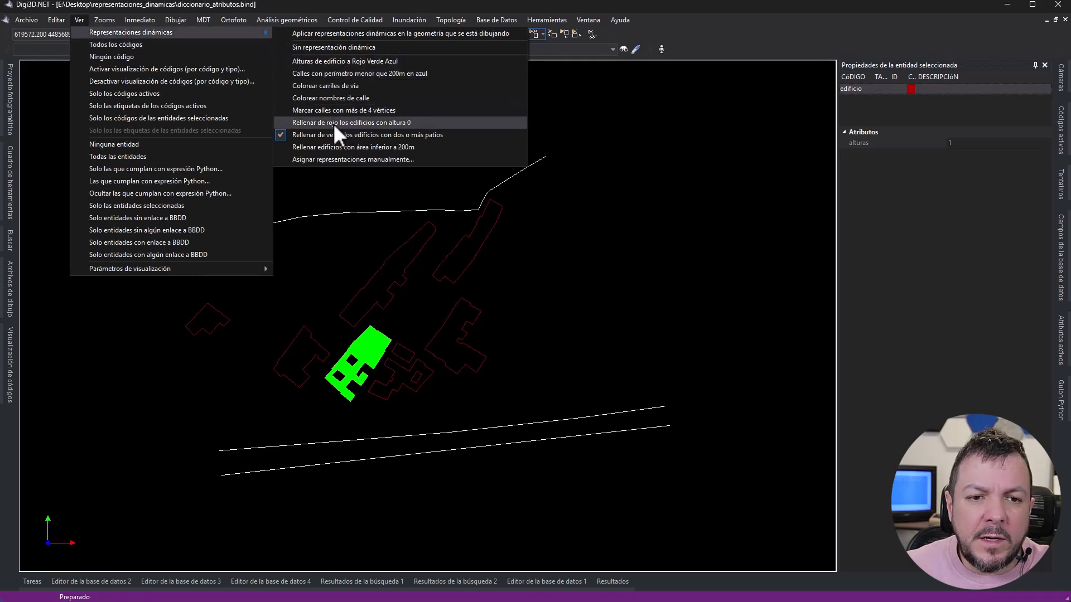
click(350, 123)
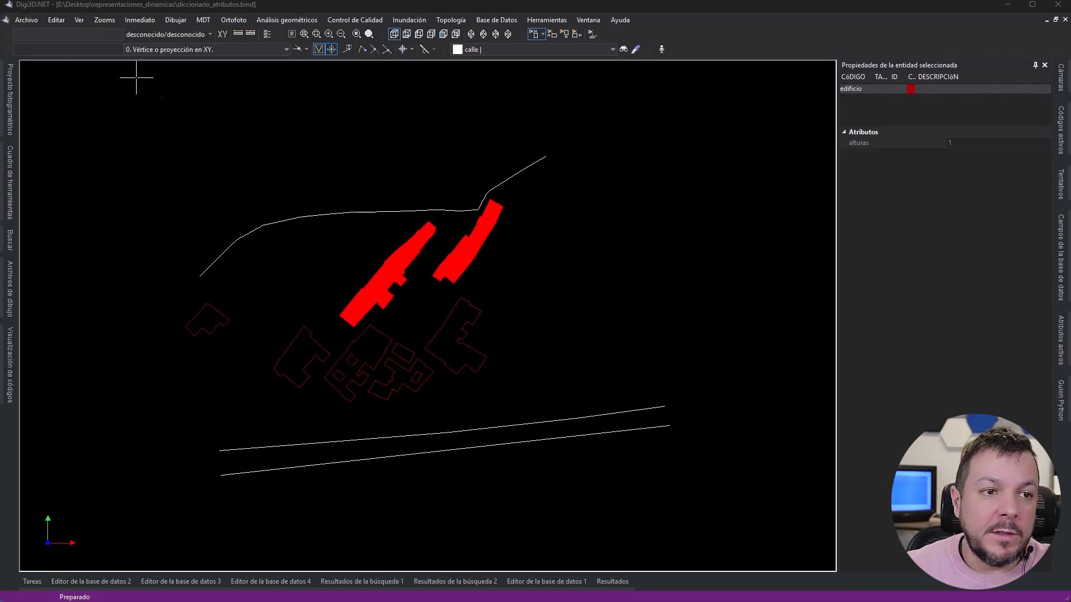
- Switch the dynamic representation to "Alturas de edificio a Rojo Verde Azul"
click(81, 20)
mouse_move(90, 32)
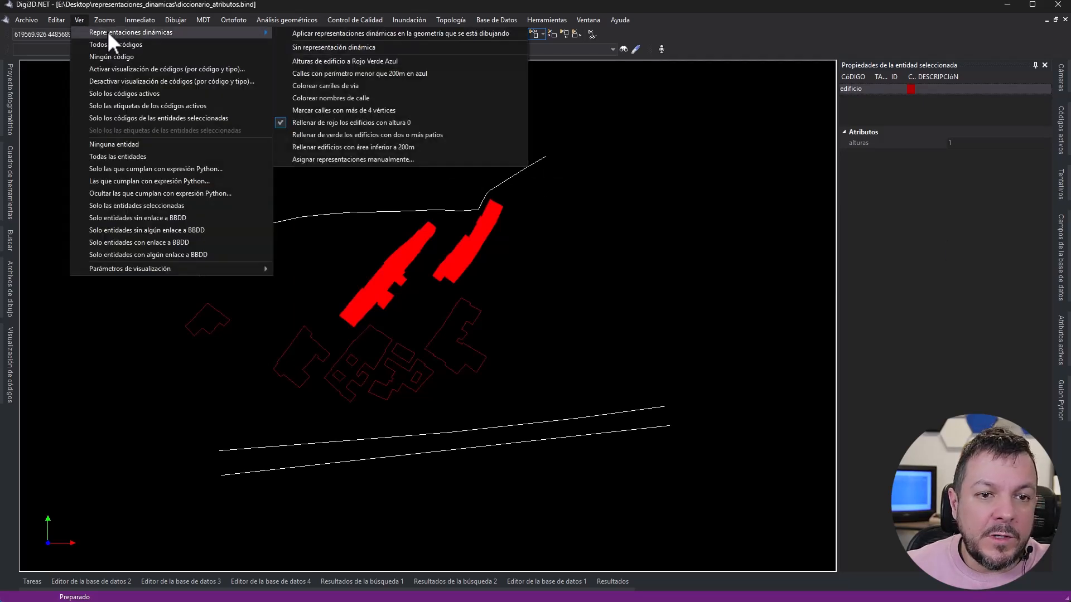
click(306, 62)
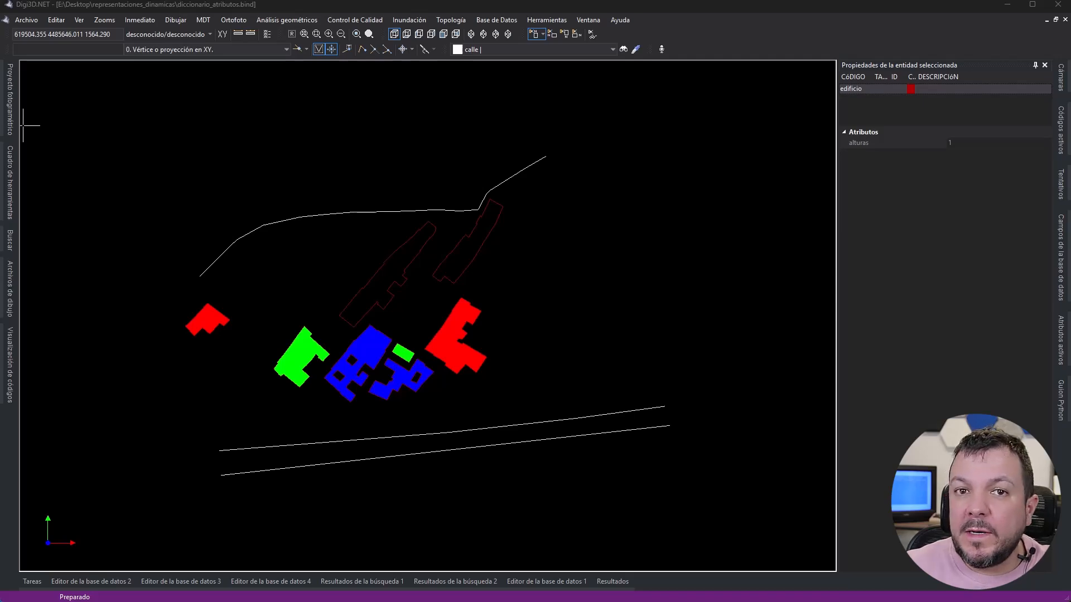
- Examine the calle and carriles attributes of the western and eastern end segments of the northern street
click(215, 258)
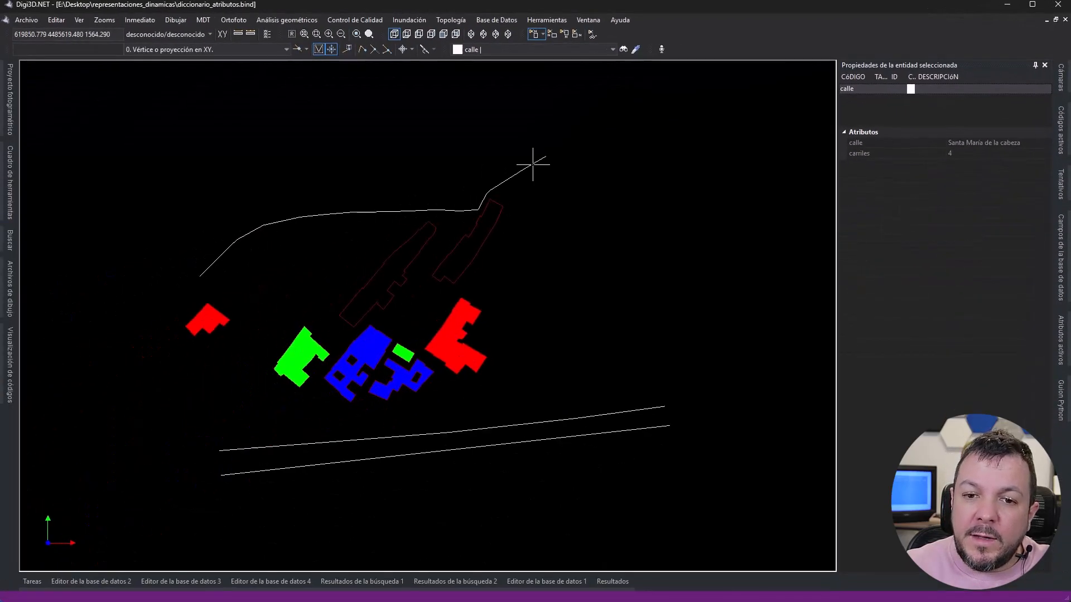
middle_click(533, 164)
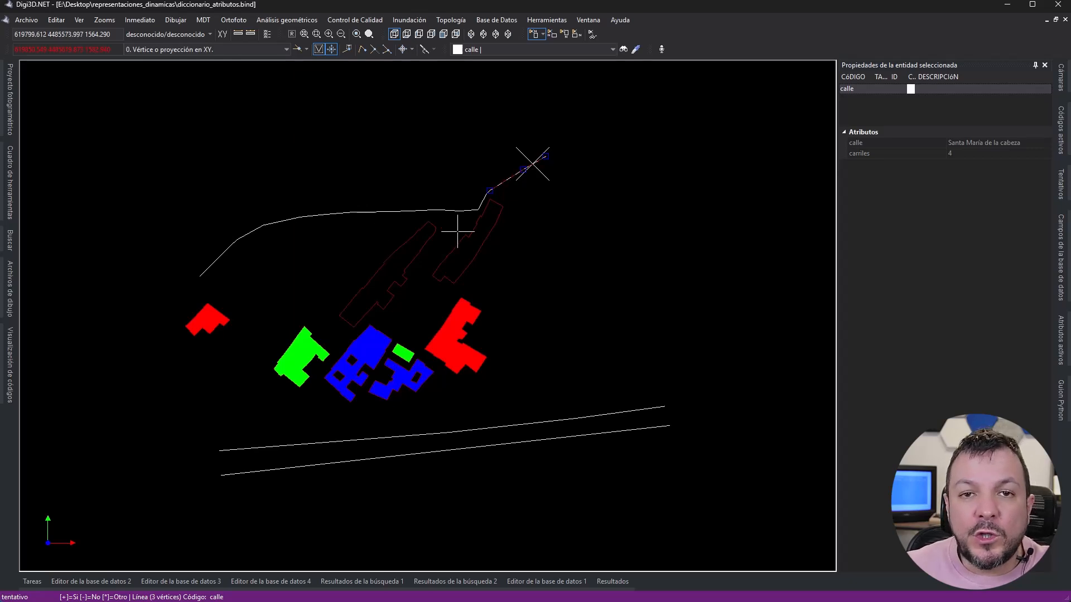
right_click(547, 252)
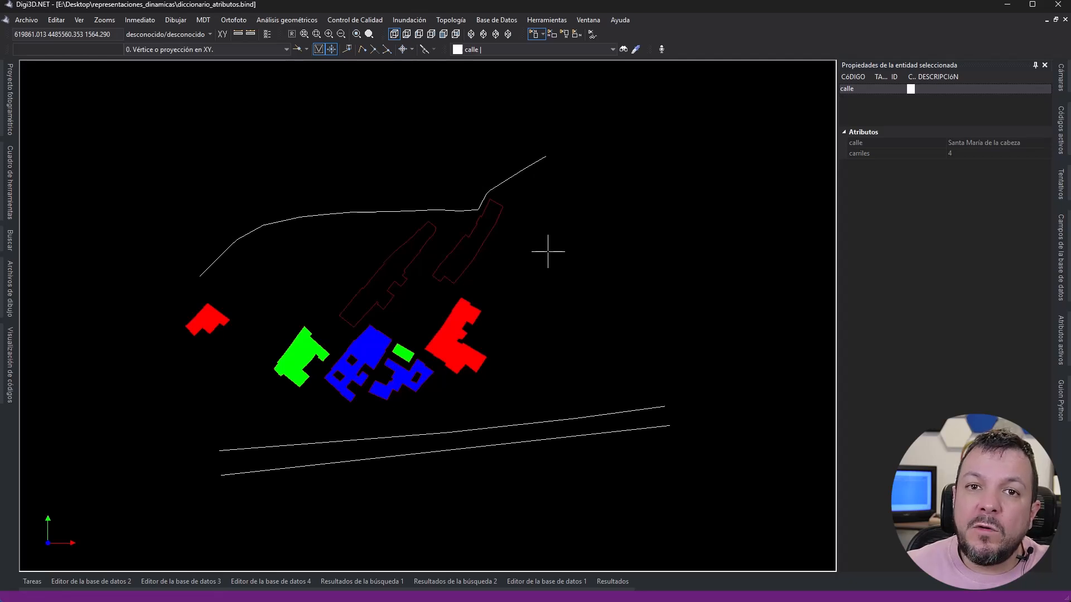
- Switch the dynamic representation to "Colorear nombres de calle"
click(77, 19)
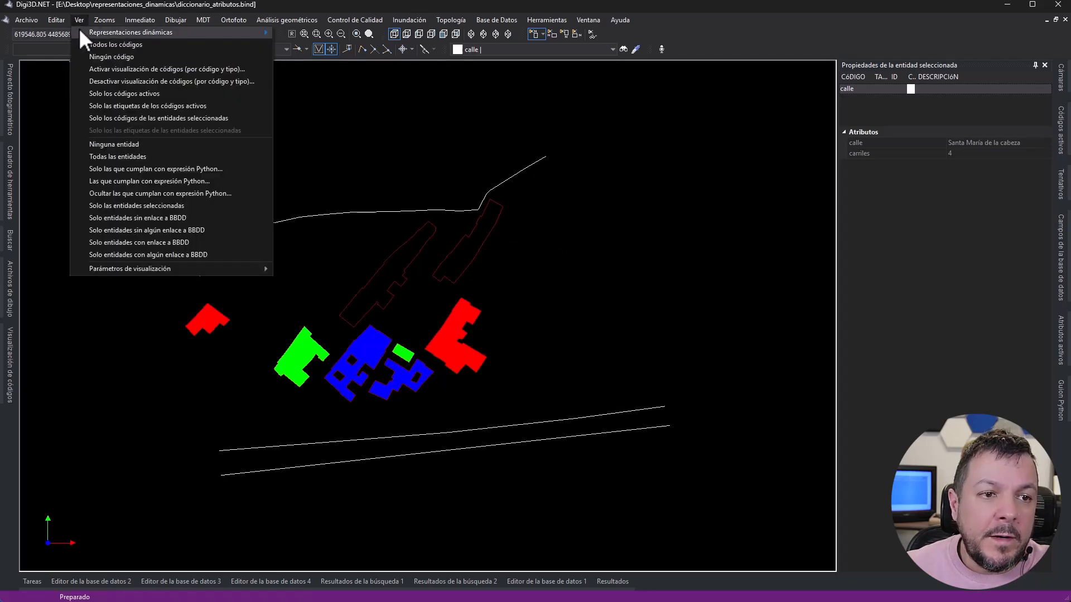
mouse_move(81, 32)
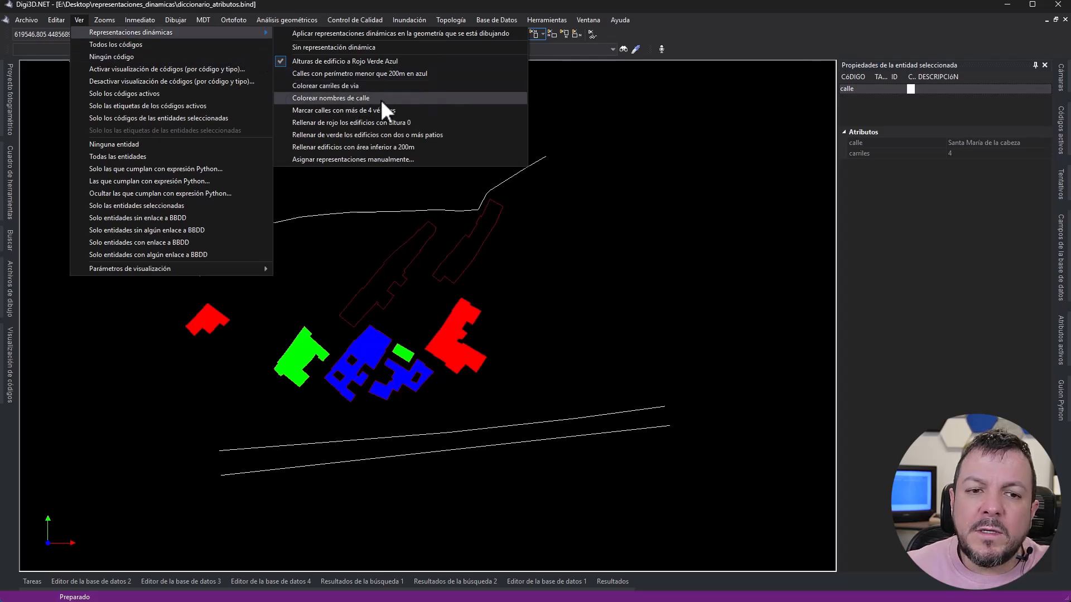
click(381, 101)
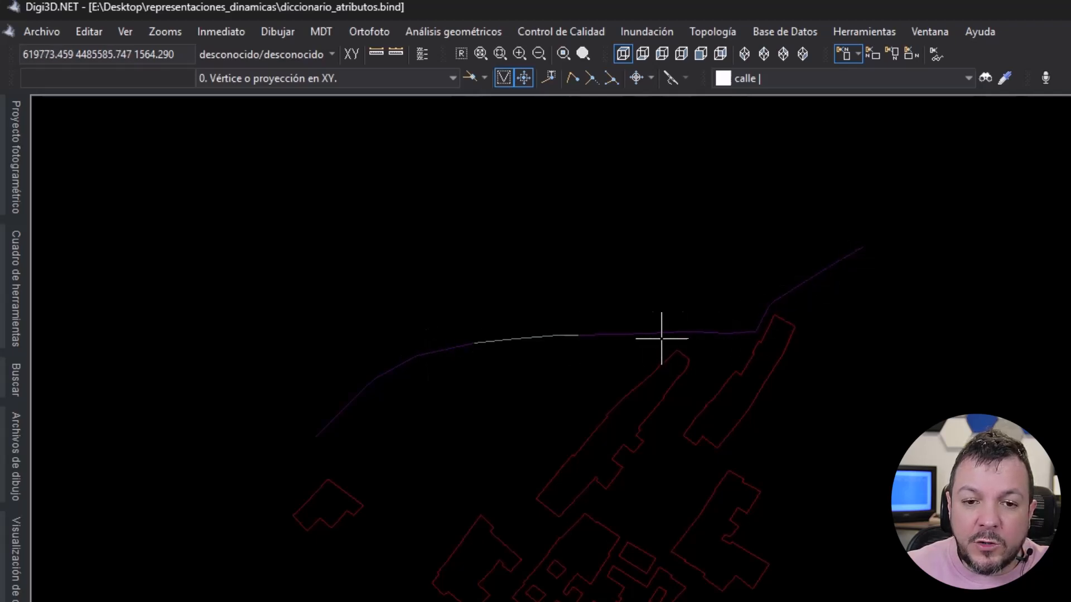
- Compare the street name attributes of a purple northern segment and the two long southern streets, releasing each selection
click(644, 331)
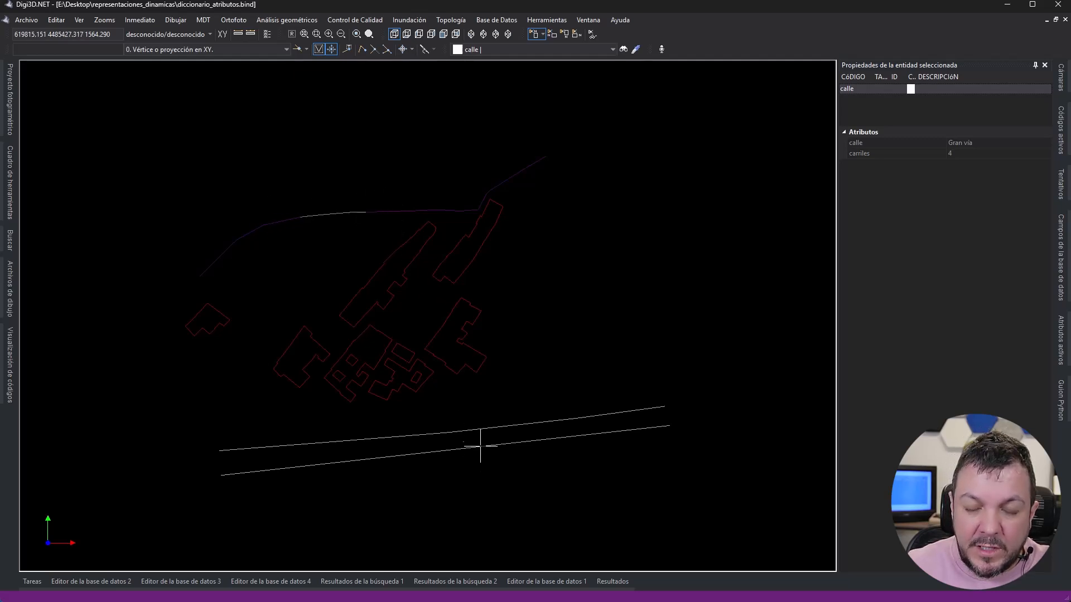
click(482, 429)
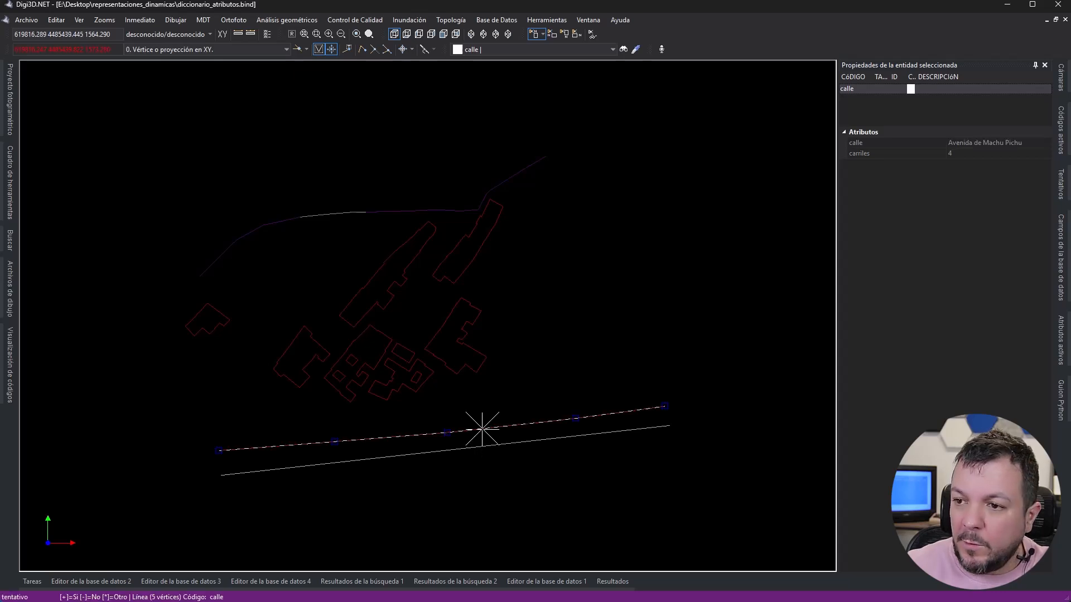
right_click(482, 430)
click(487, 446)
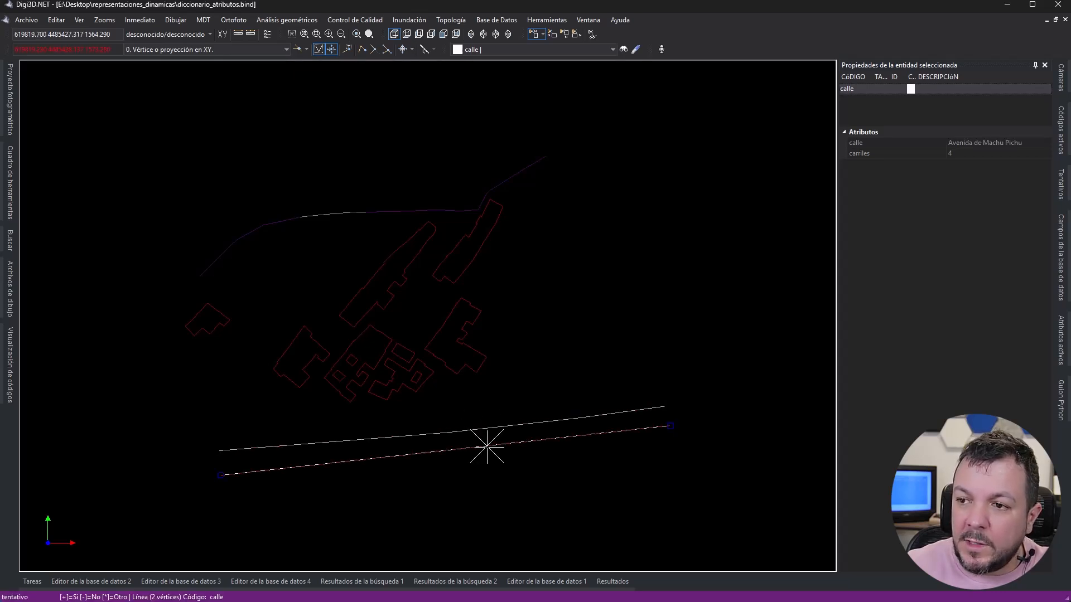
right_click(454, 411)
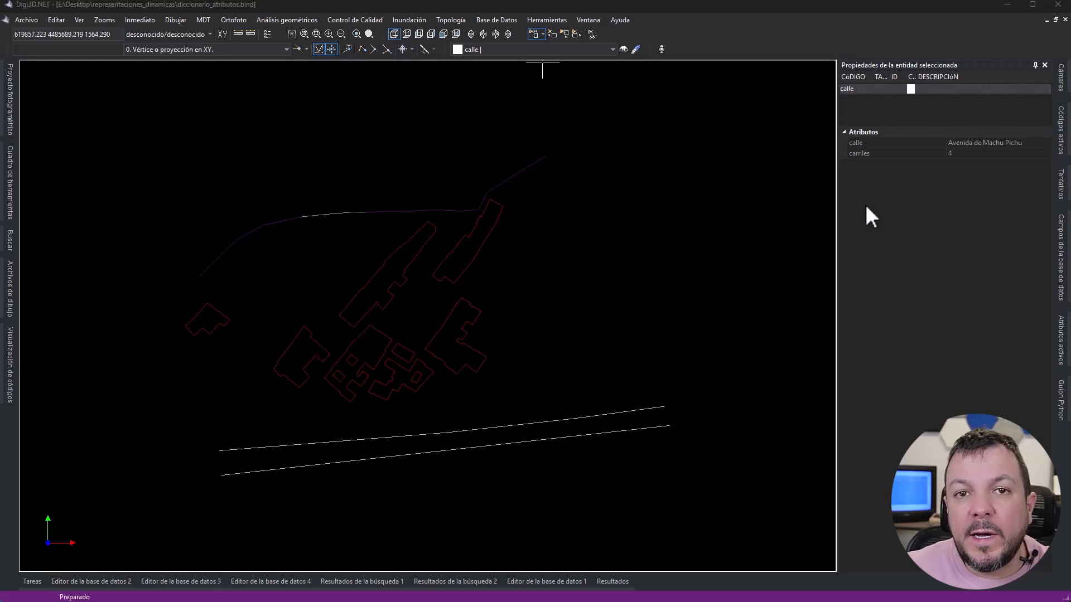
- Switch the dynamic representation to "Colorear carriles de via"
click(79, 20)
mouse_move(86, 32)
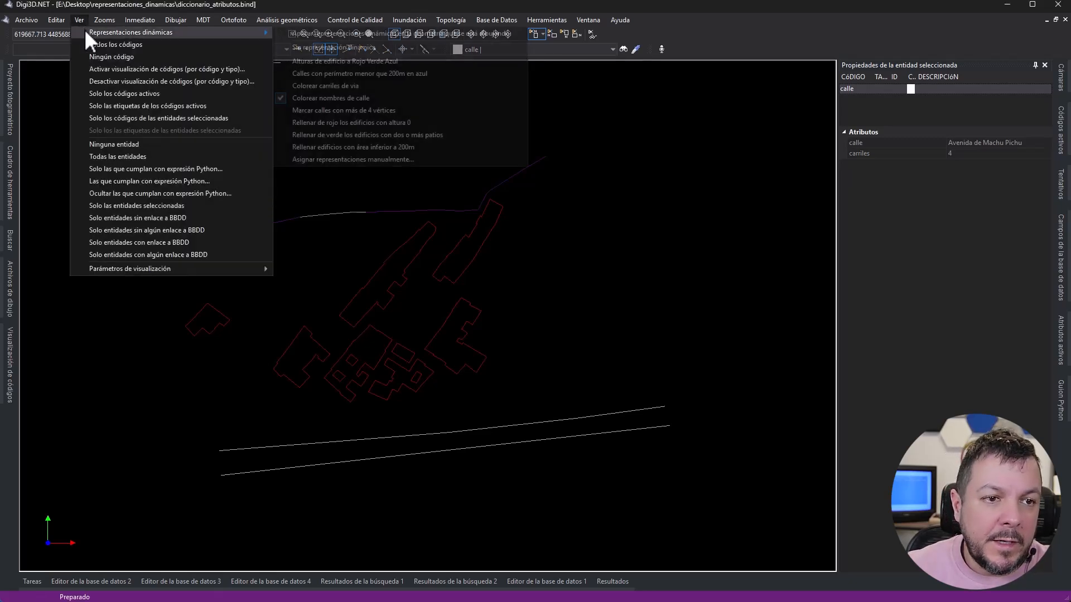
click(324, 83)
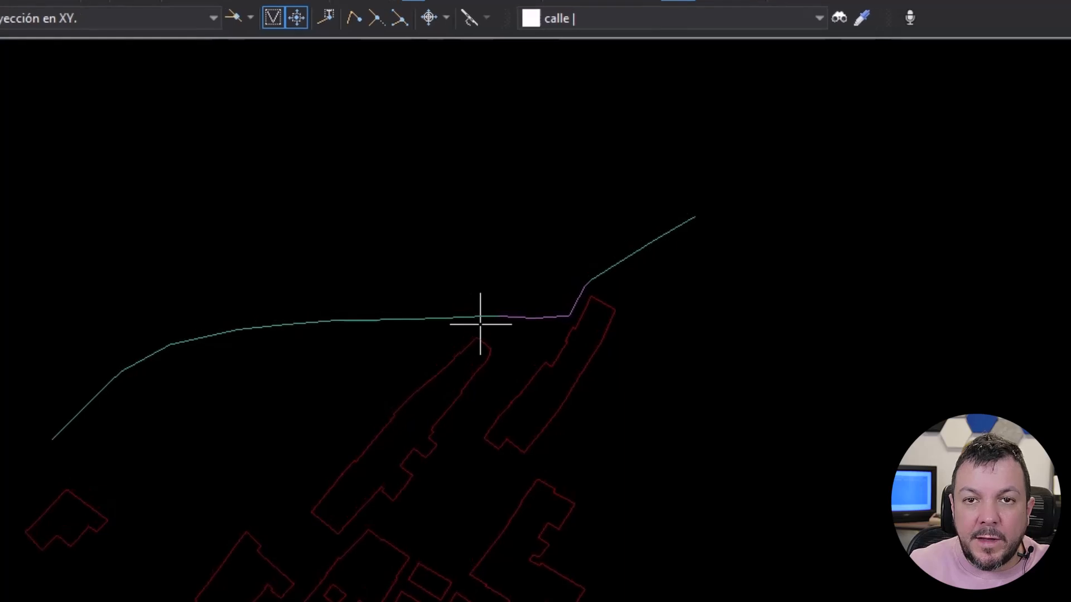
- Compare the carriles attributes of the western, middle purple and eastern segments of the northern street, releasing each selection
click(482, 316)
key(Escape)
click(529, 313)
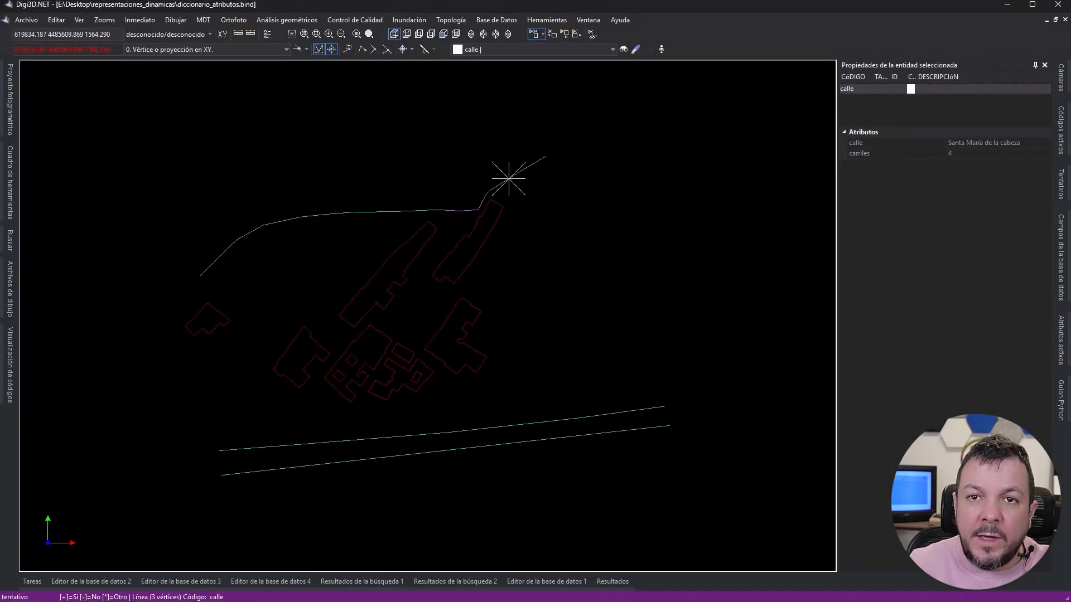
click(508, 179)
key(Escape)
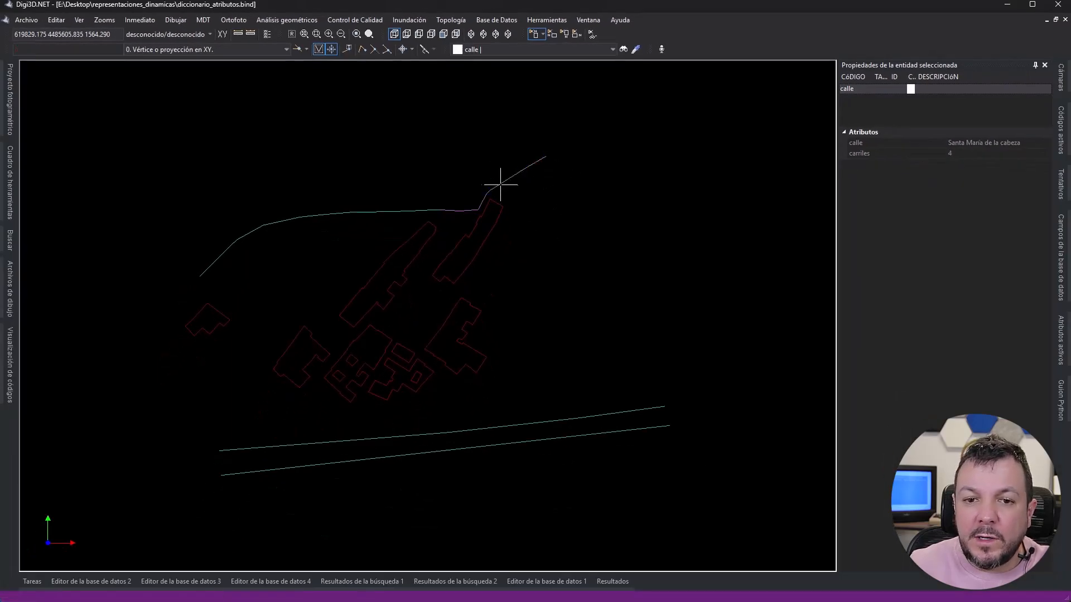
- Turn off the dynamic representation and open the dialog for assigning representations manually
click(78, 20)
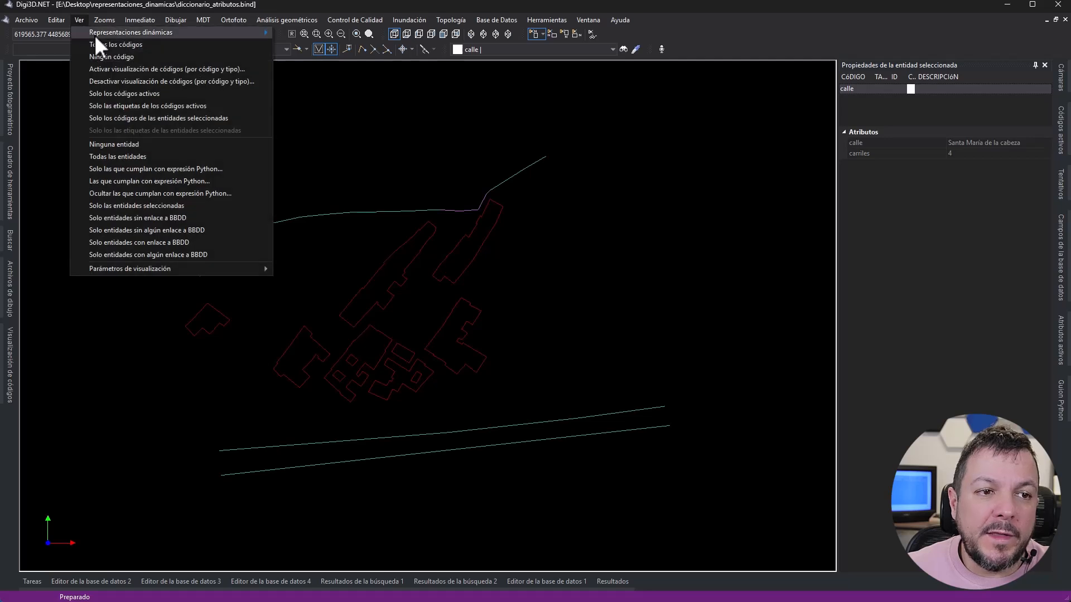
mouse_move(96, 35)
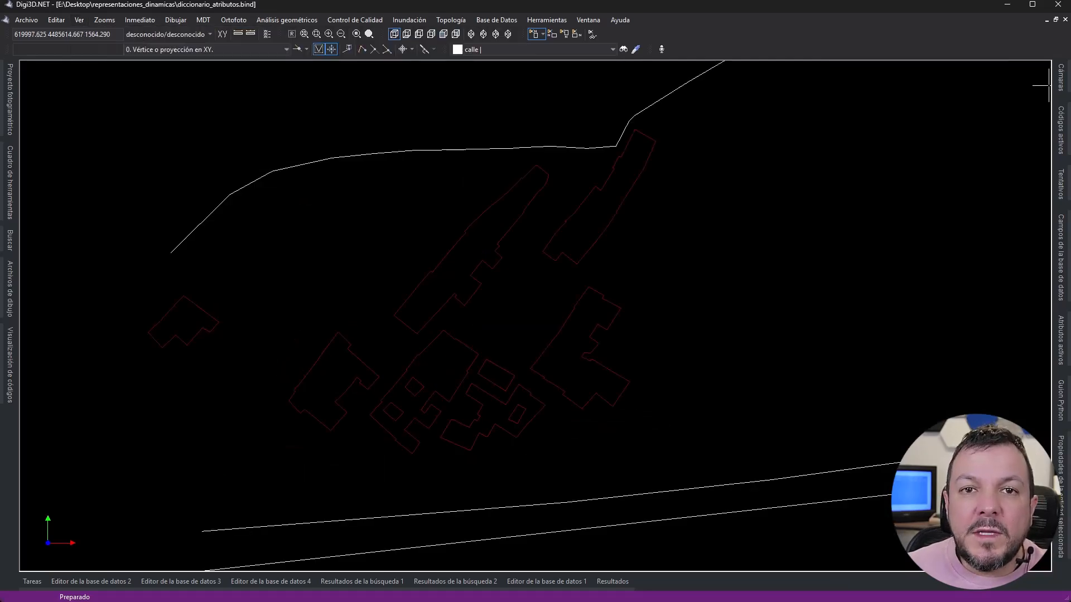
click(79, 20)
mouse_move(158, 38)
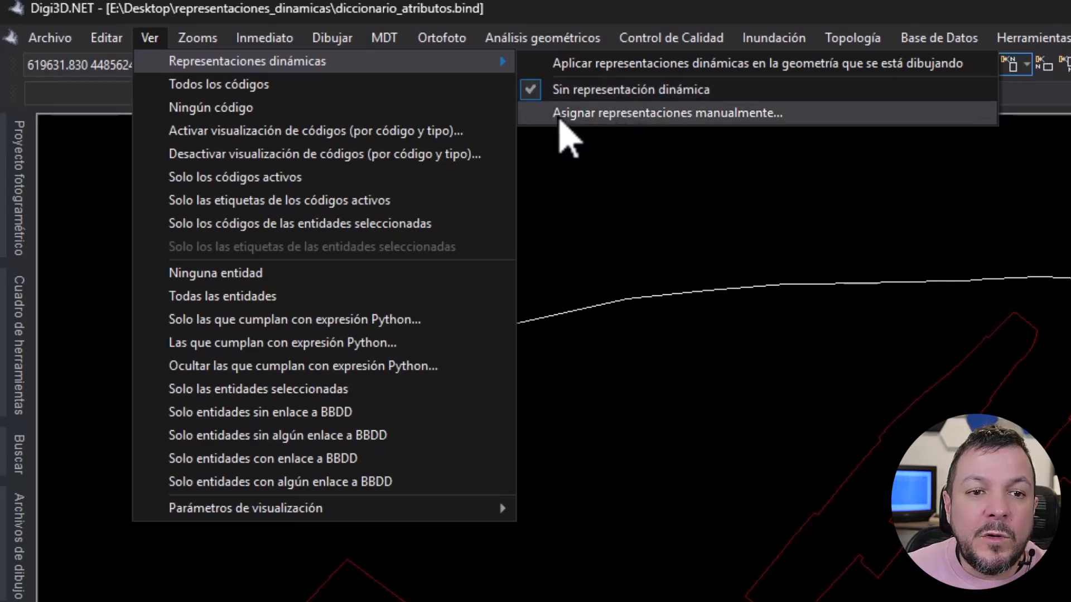
click(653, 114)
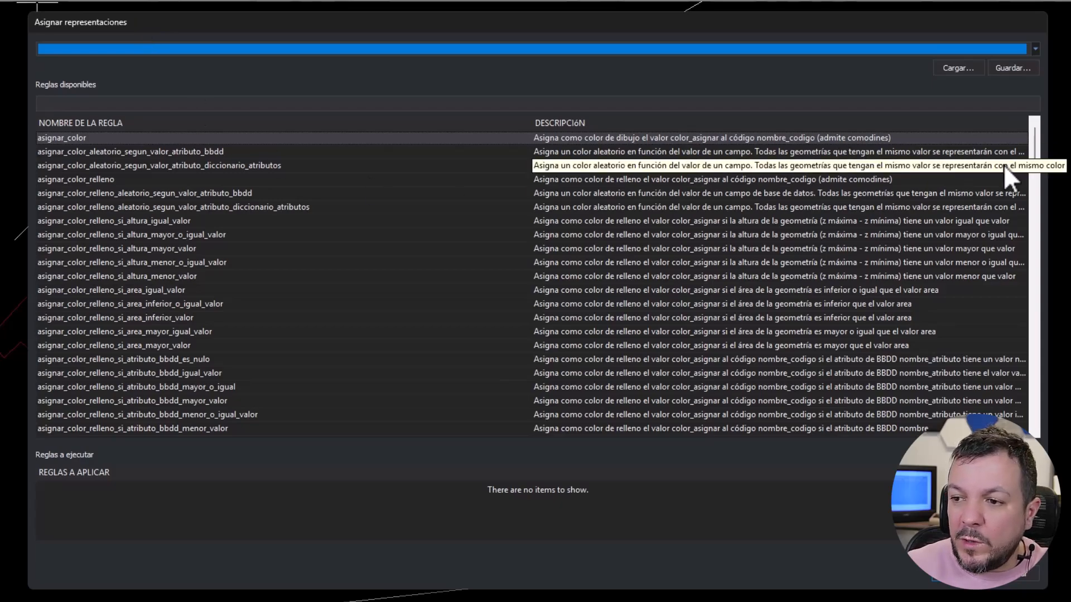
- Examine the available representation rules for drawing colour, fill colour and line thickness, and their descriptions
drag(1035, 144, 1027, 121)
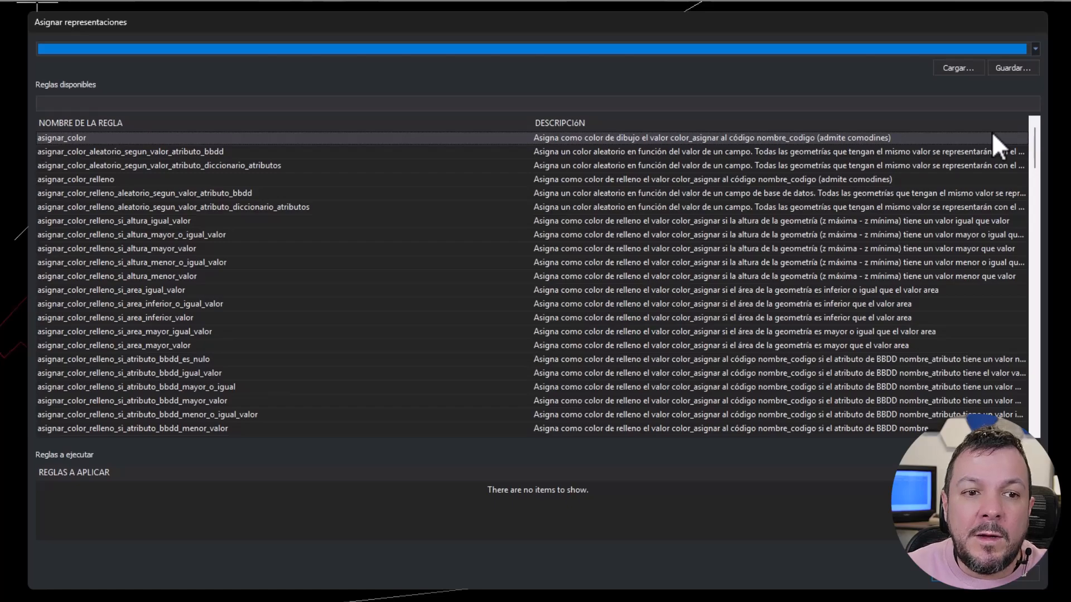
mouse_move(1033, 146)
mouse_down()
mouse_move(1010, 346)
mouse_move(1022, 136)
mouse_up()
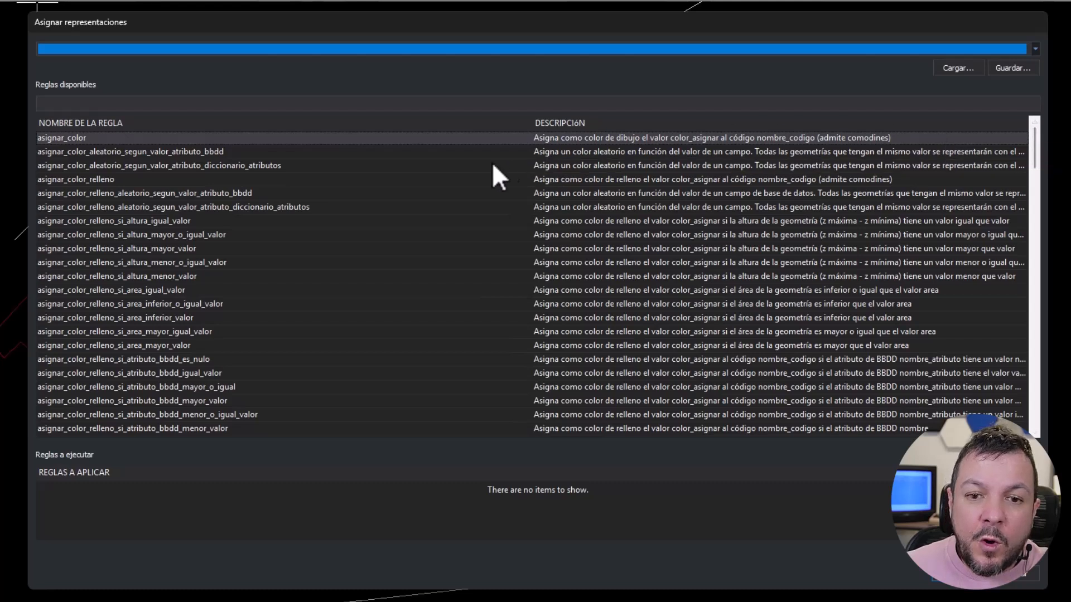
click(44, 103)
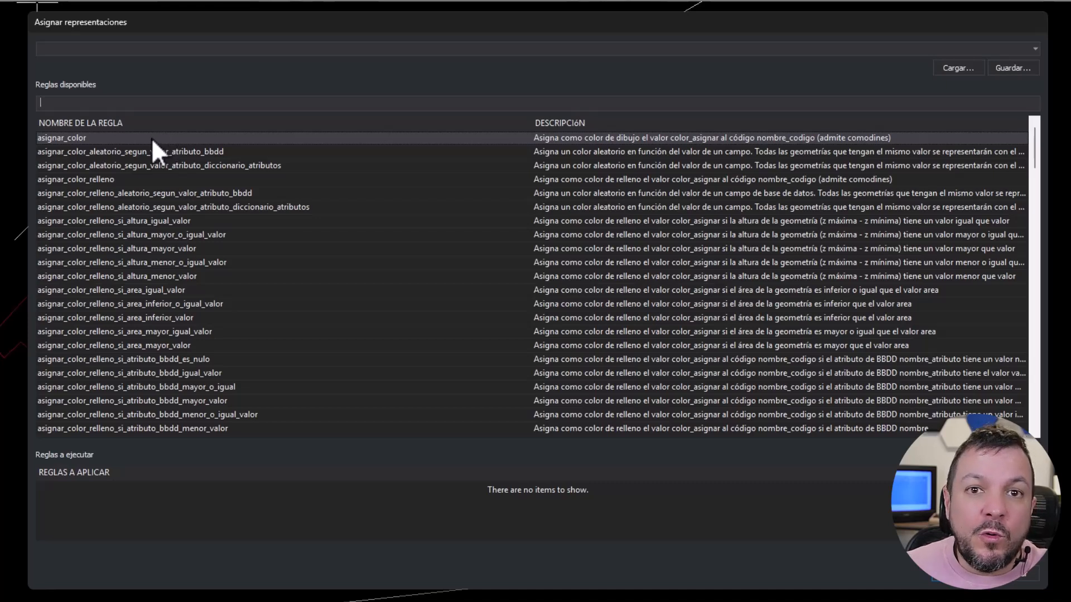
click(44, 139)
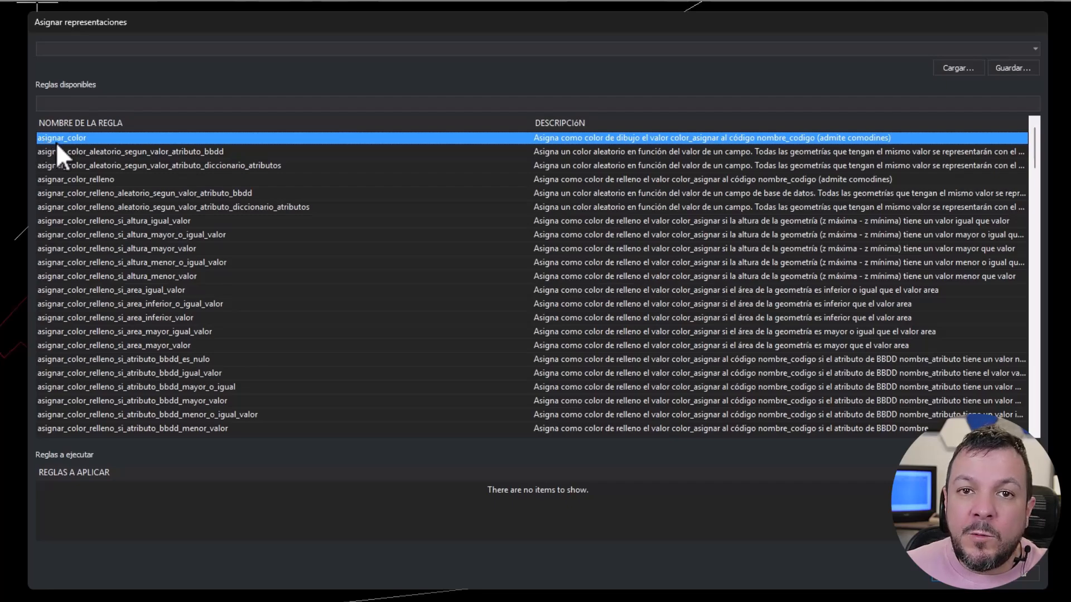
click(59, 179)
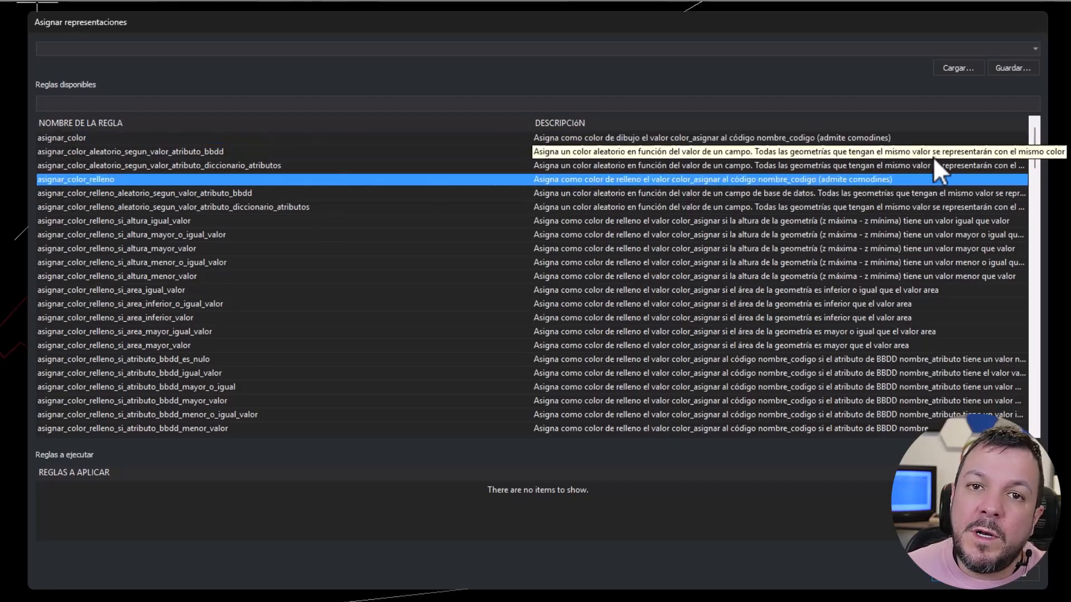
drag(1038, 152, 1035, 342)
click(130, 196)
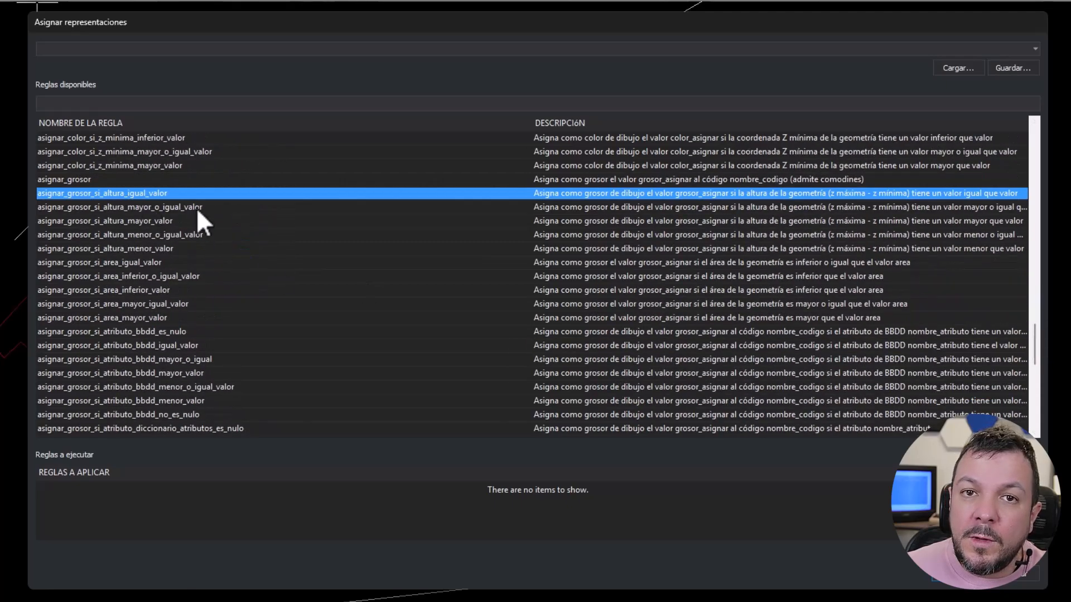
drag(1036, 336, 1034, 136)
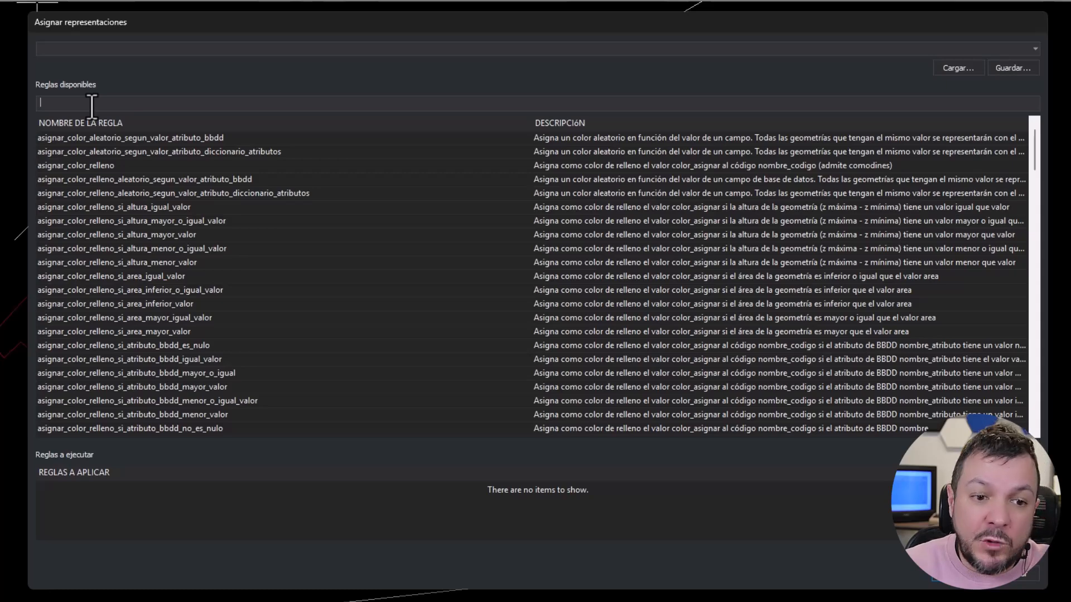
- Filter the available rules by "vert color mayor" and open the parameters of asignar_color_si_numero_vertices_mayor_valor, ready to enter nombre_codigo
text(vert)
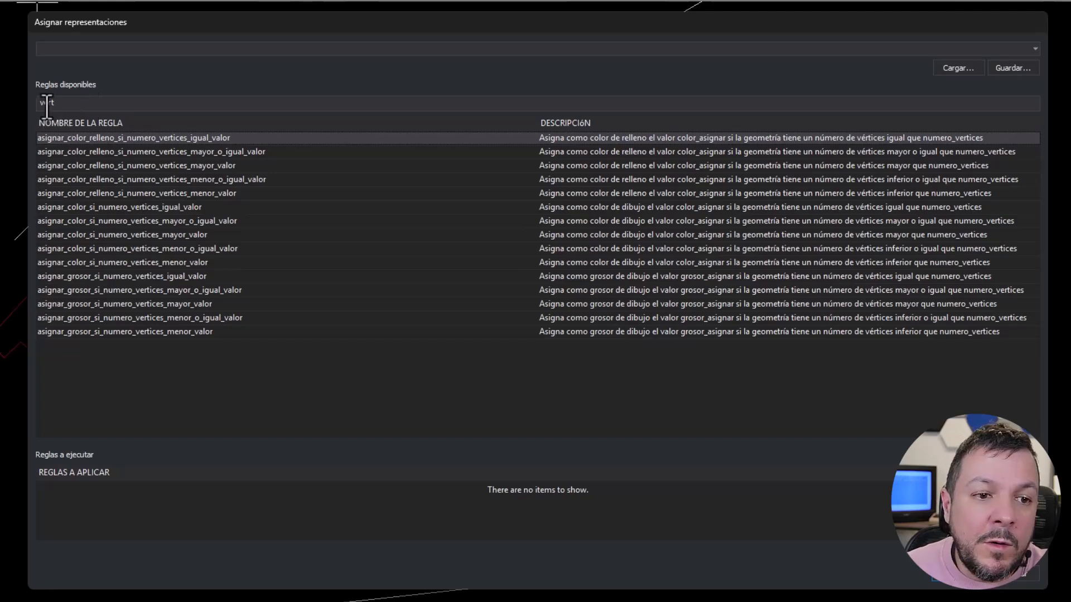
drag(37, 105, 71, 106)
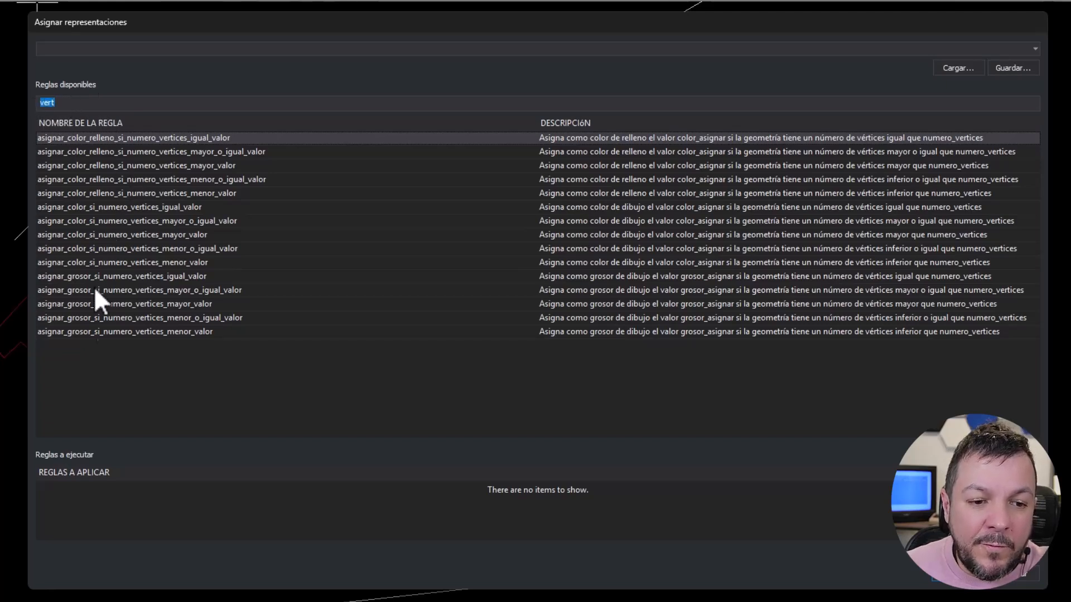
click(135, 346)
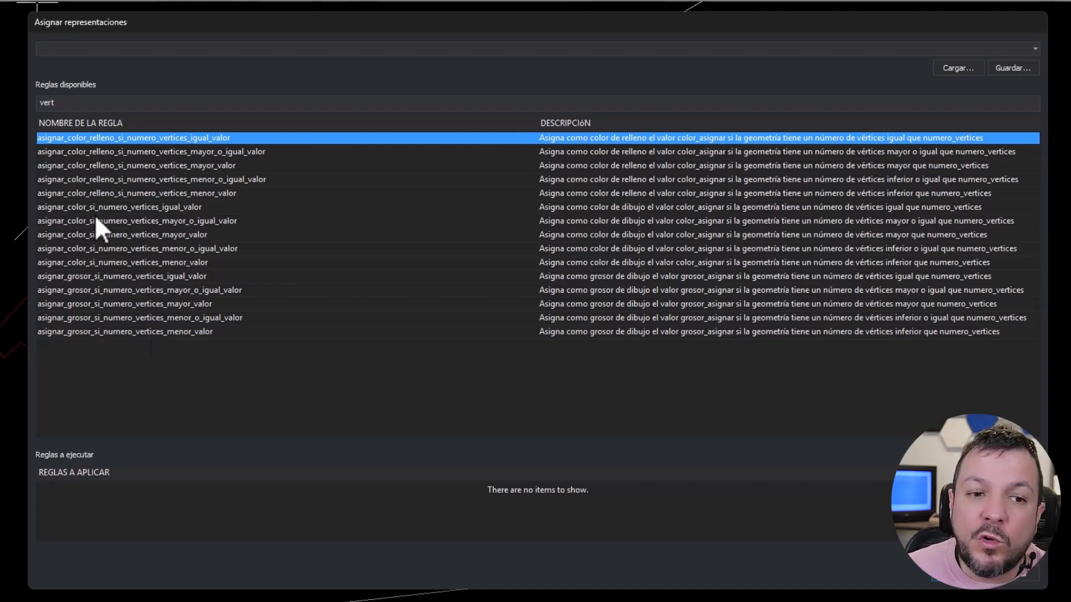
click(68, 104)
text(col)
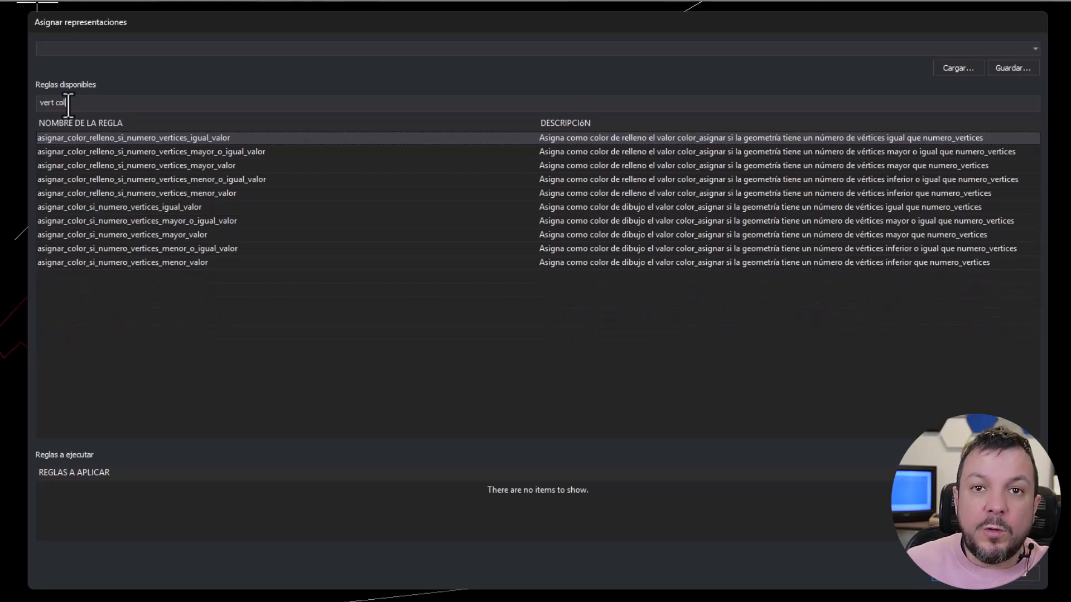
text(or mayor)
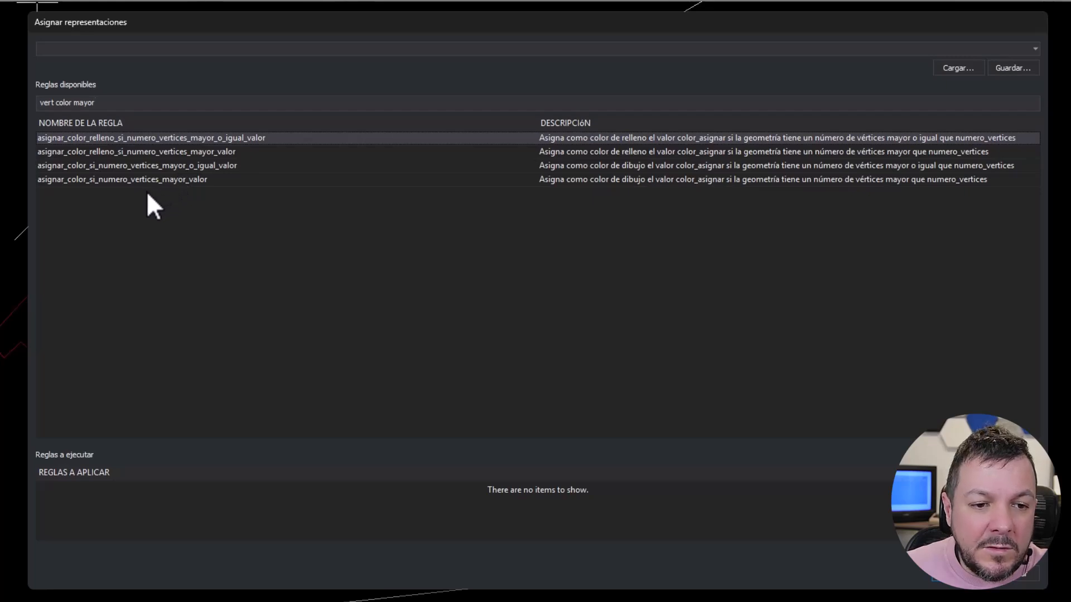
click(47, 180)
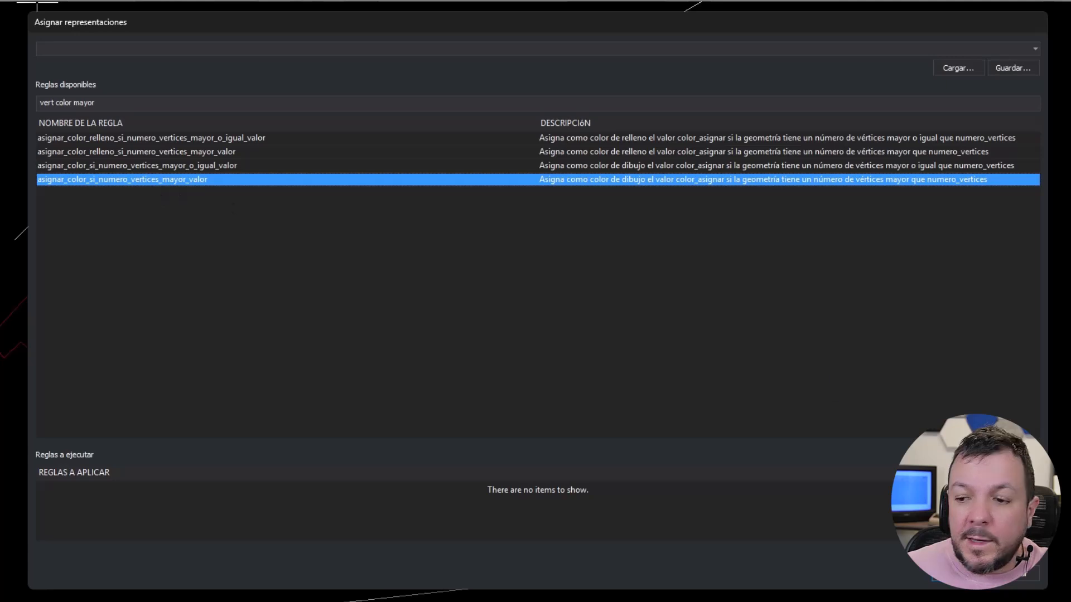
click(958, 553)
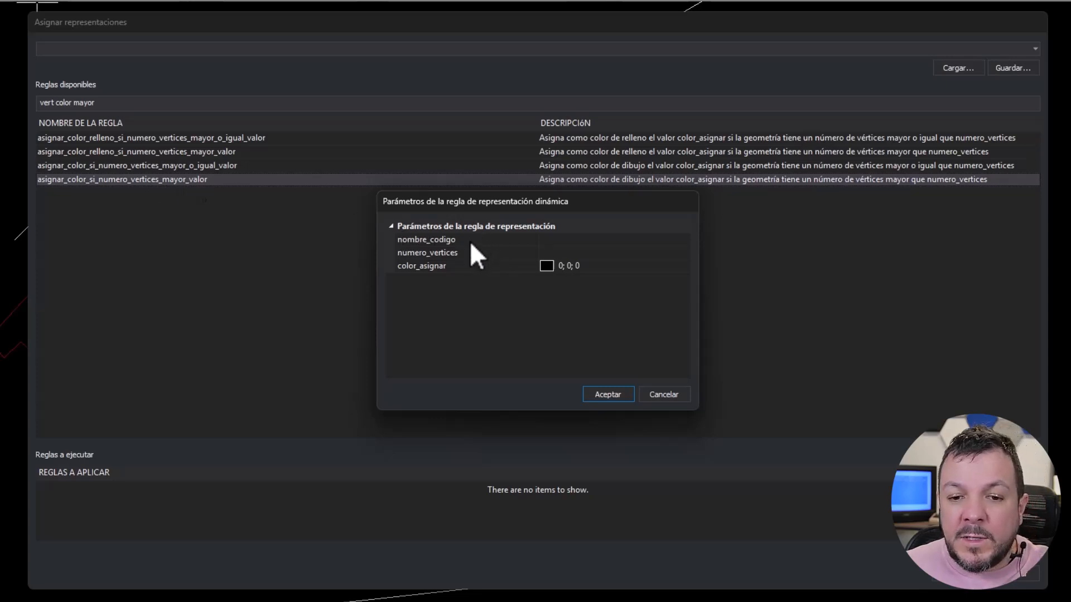
click(447, 240)
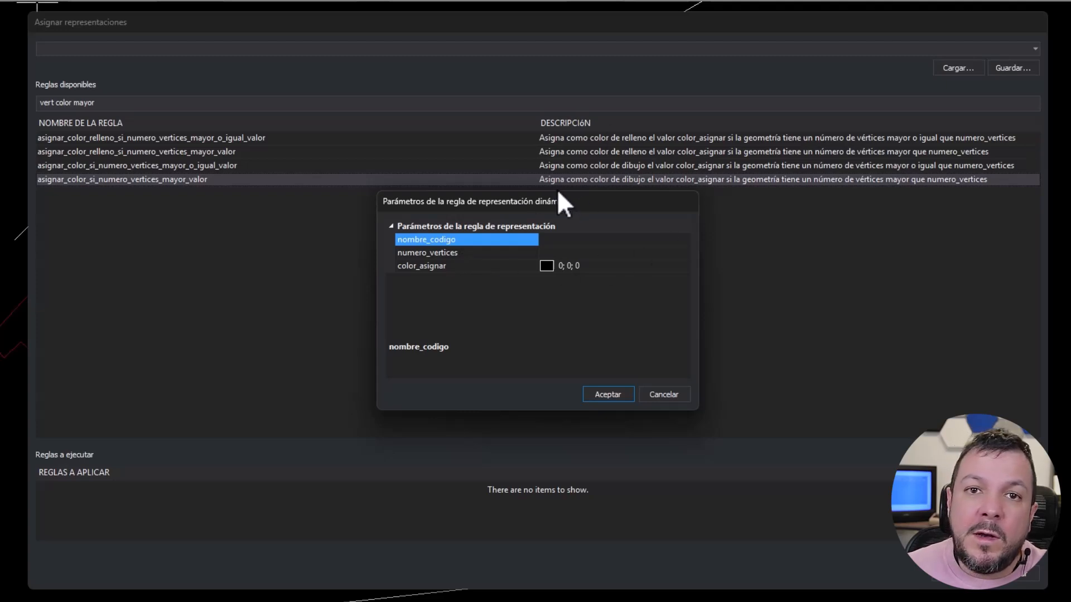
click(562, 241)
text(*)
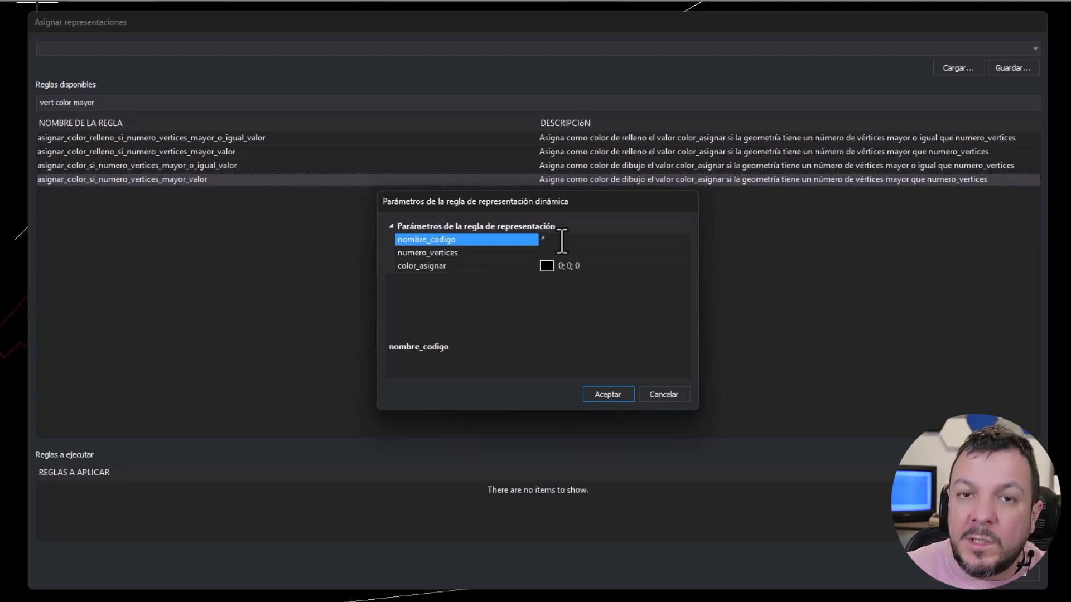
text(01)
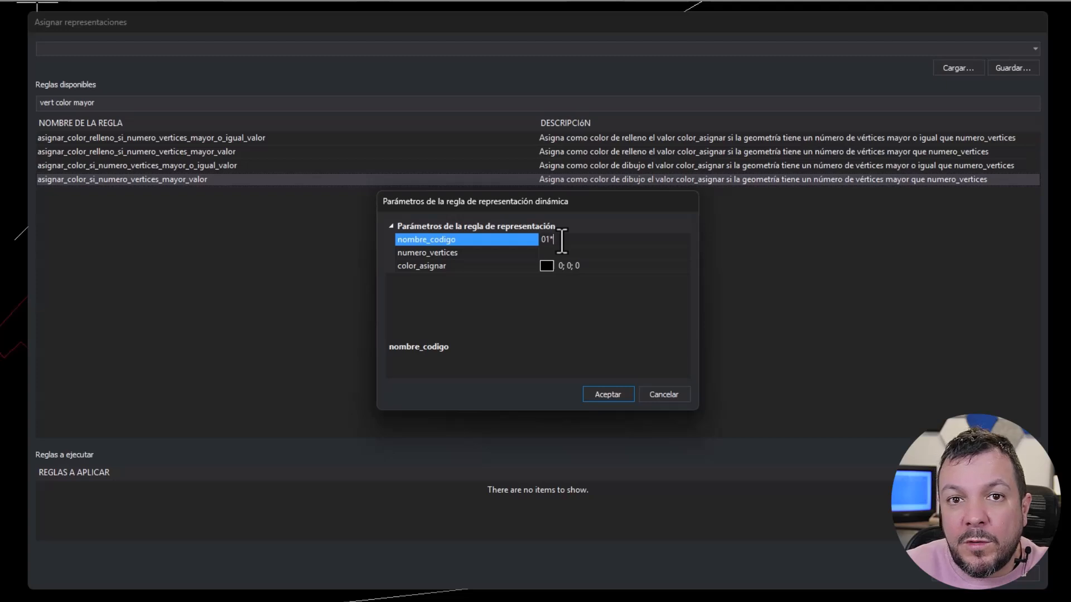
key(BackSpace)
key(BackSpace)
key(BackSpace)
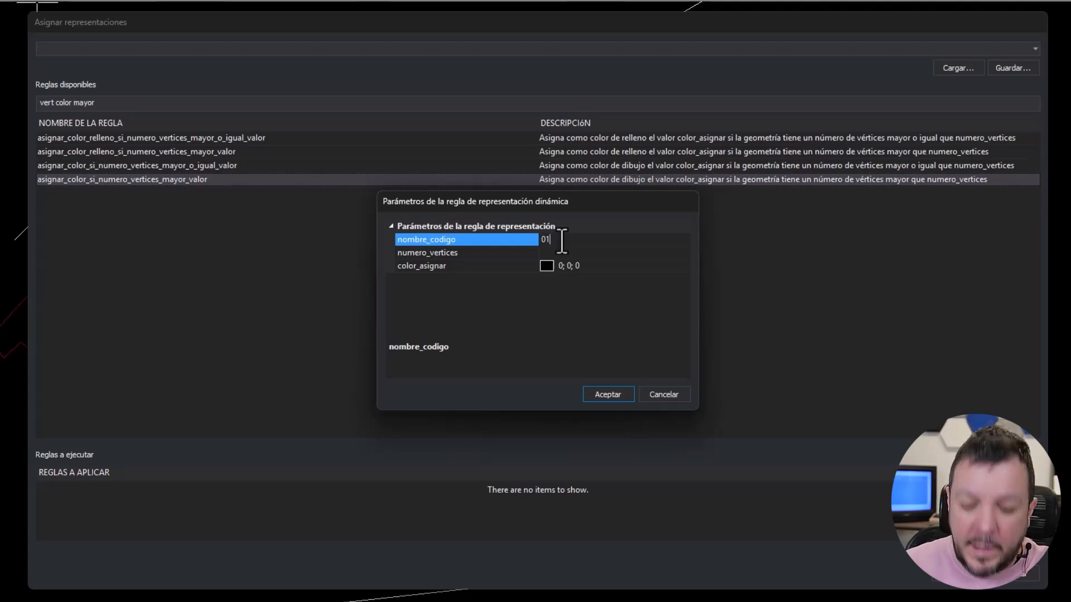
- Set the rule's nombre_codigo to calle and its numero_vertices to 4
text(calle)
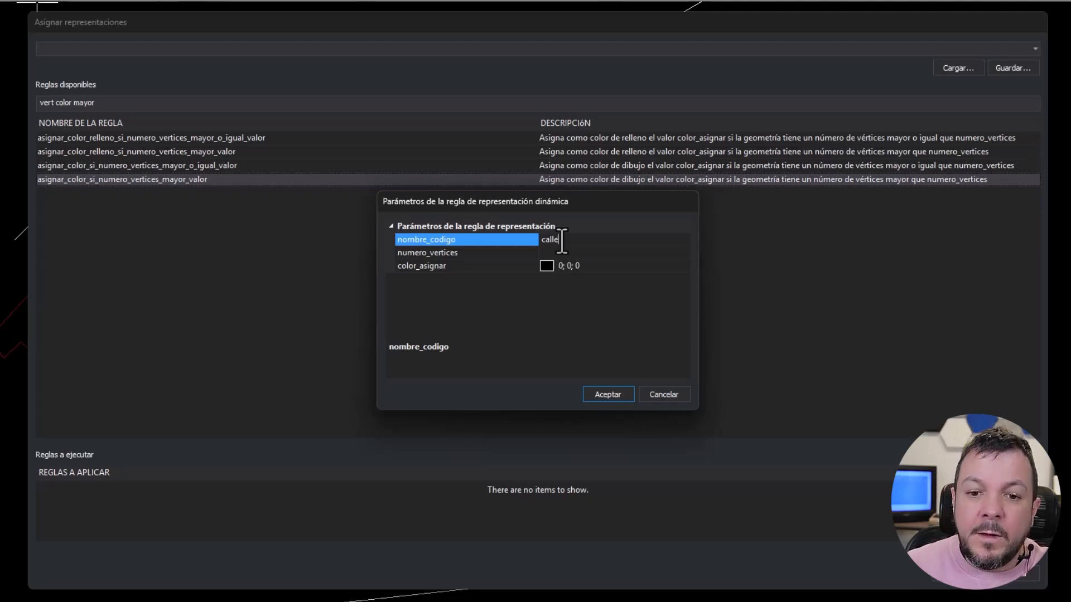
click(568, 252)
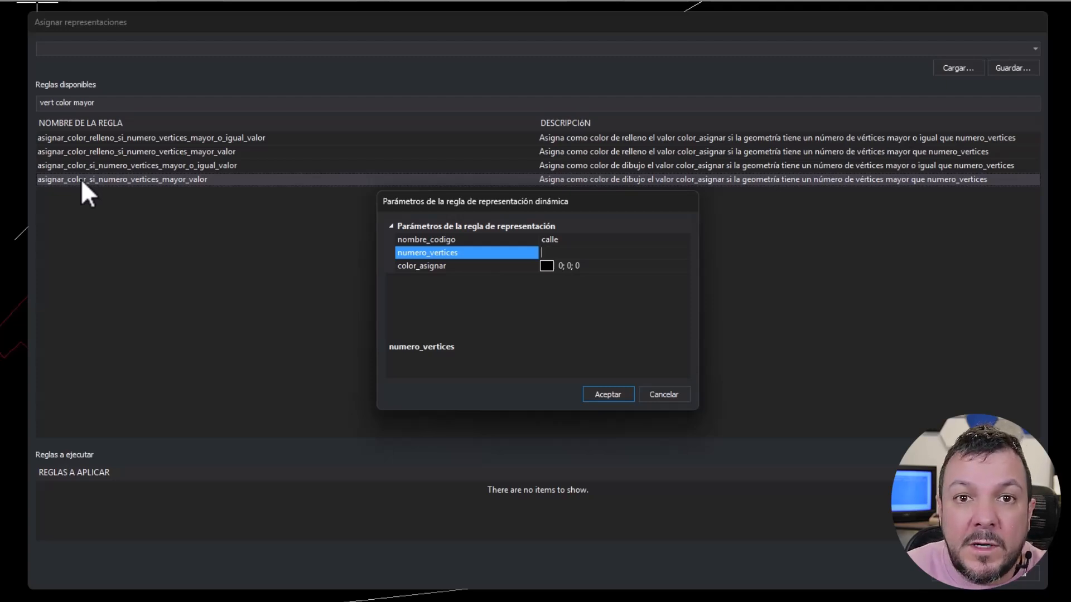
text(4)
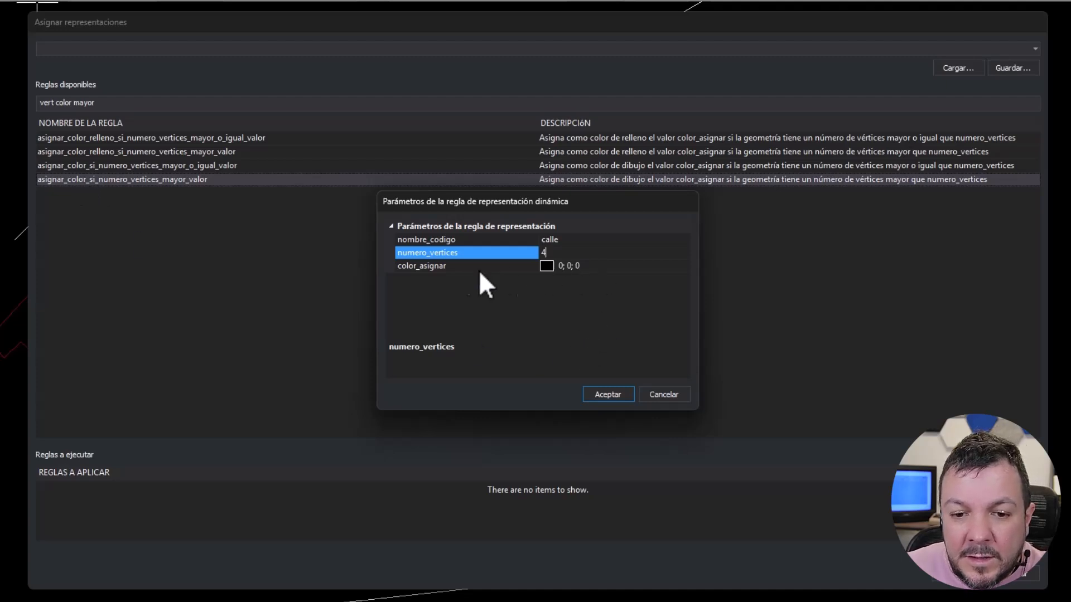
- Set color_asignar to the blue 0; 128; 192 and accept the parameters, adding the rule to those being applied
click(460, 266)
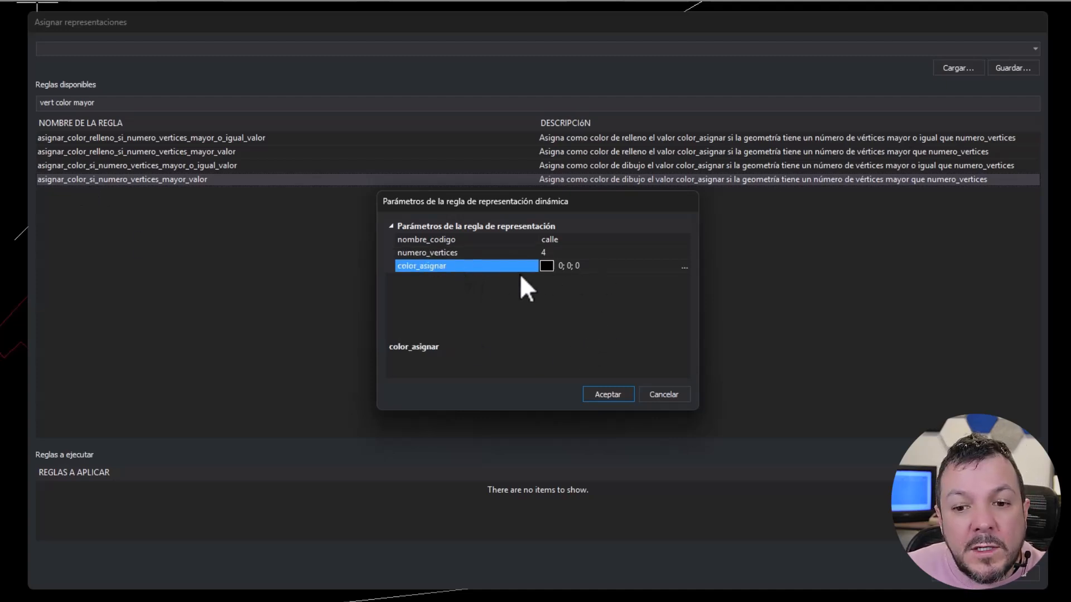
click(684, 267)
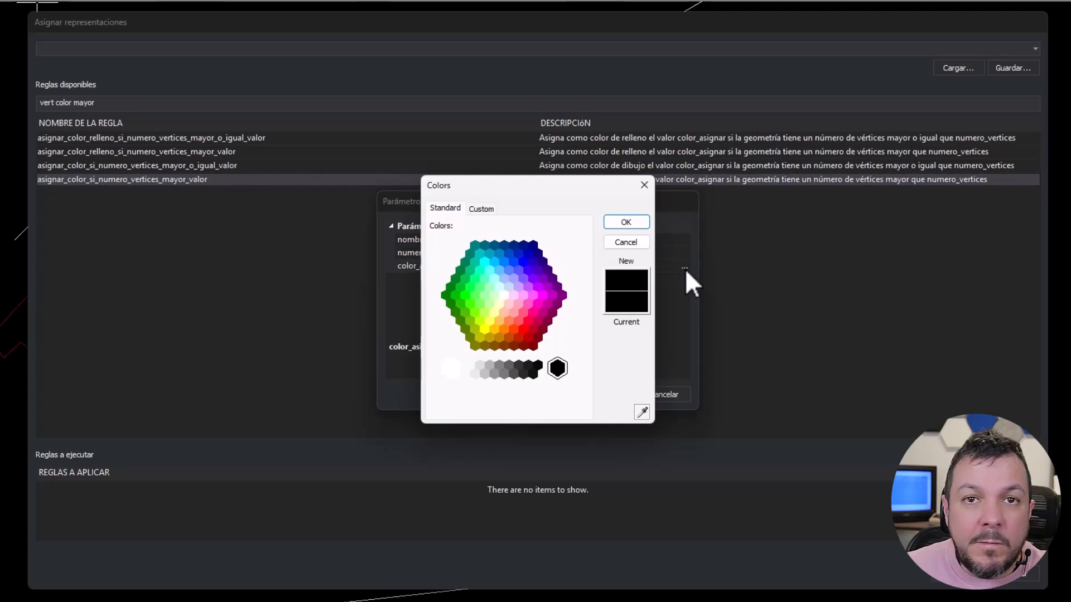
click(499, 254)
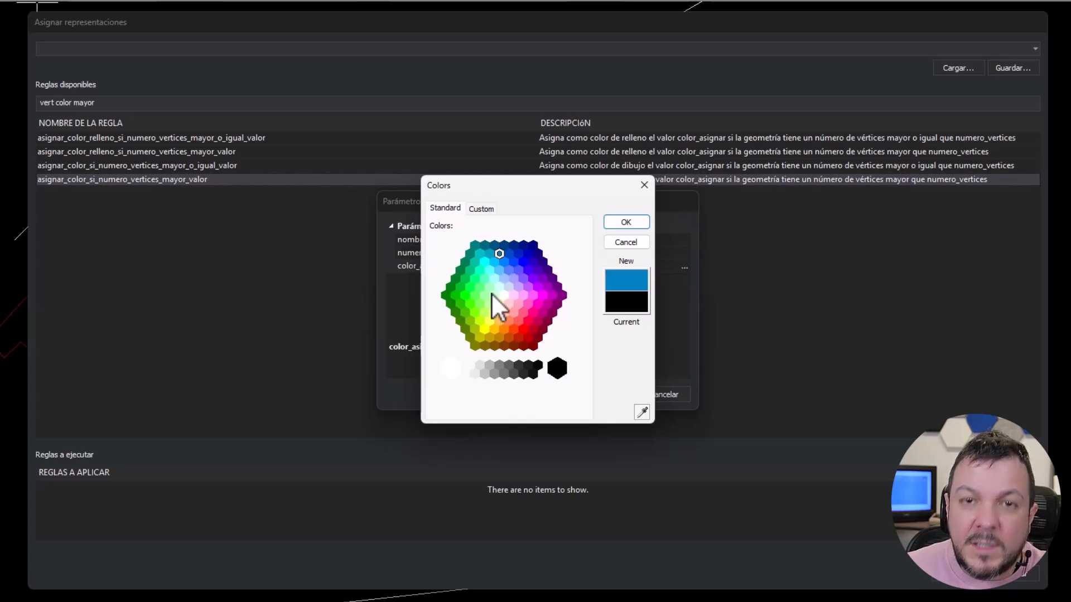
click(626, 222)
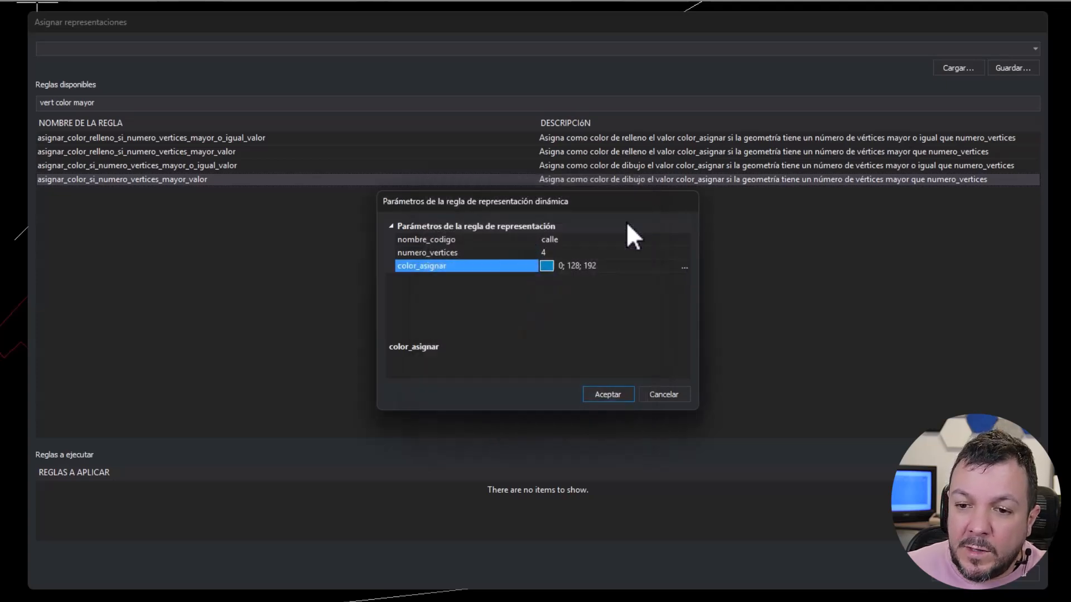
click(609, 397)
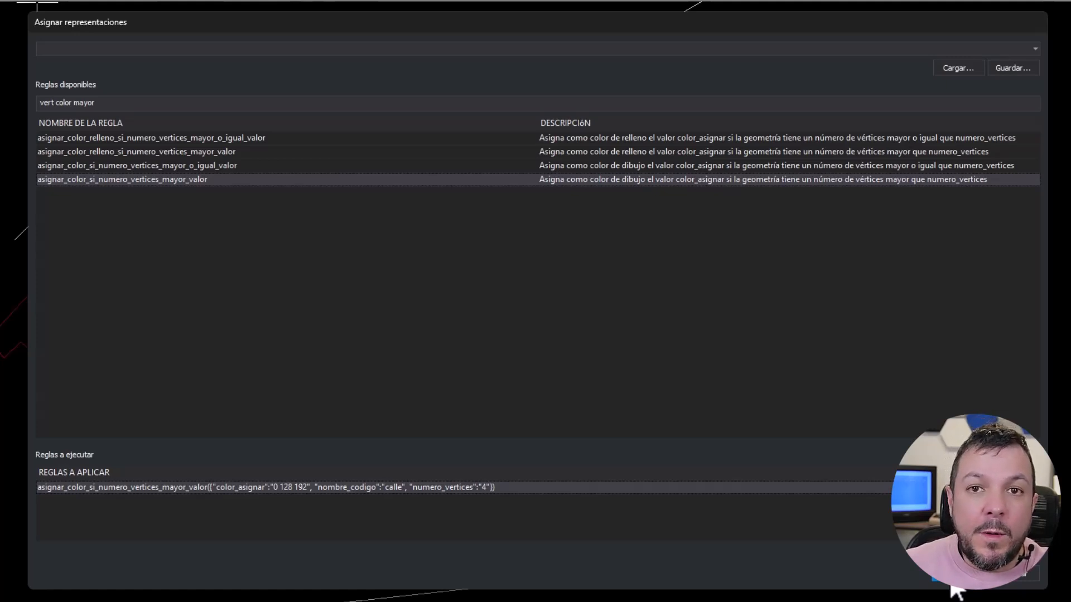
- Save the rule set in the representaciones_dinamicas folder as "Colorear calles con más de 4 vértices"
click(1006, 69)
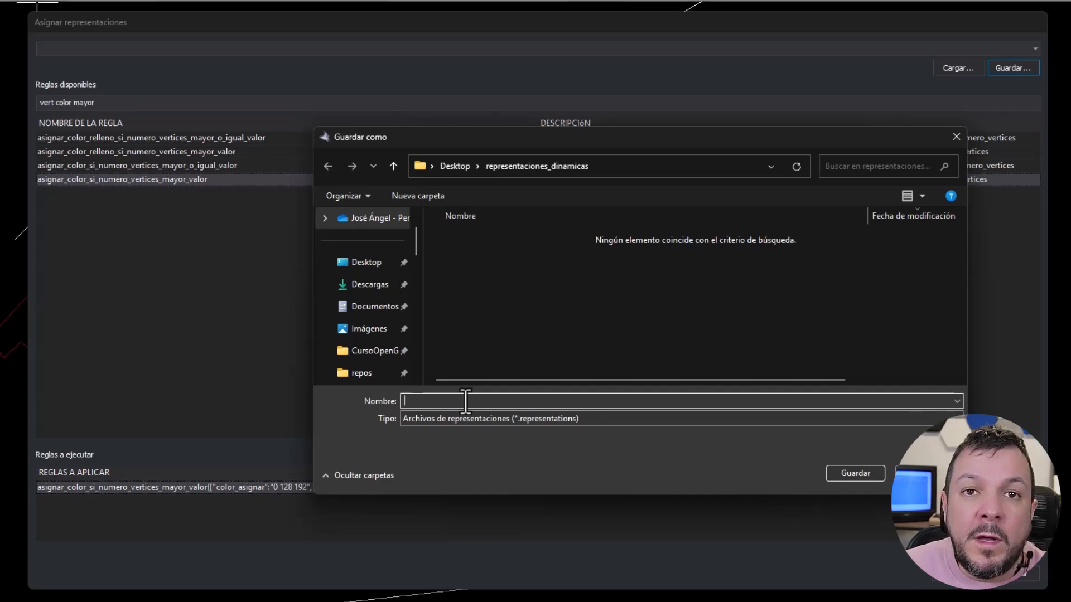
text(R)
key(BackSpace)
text(Colorear calles con más )
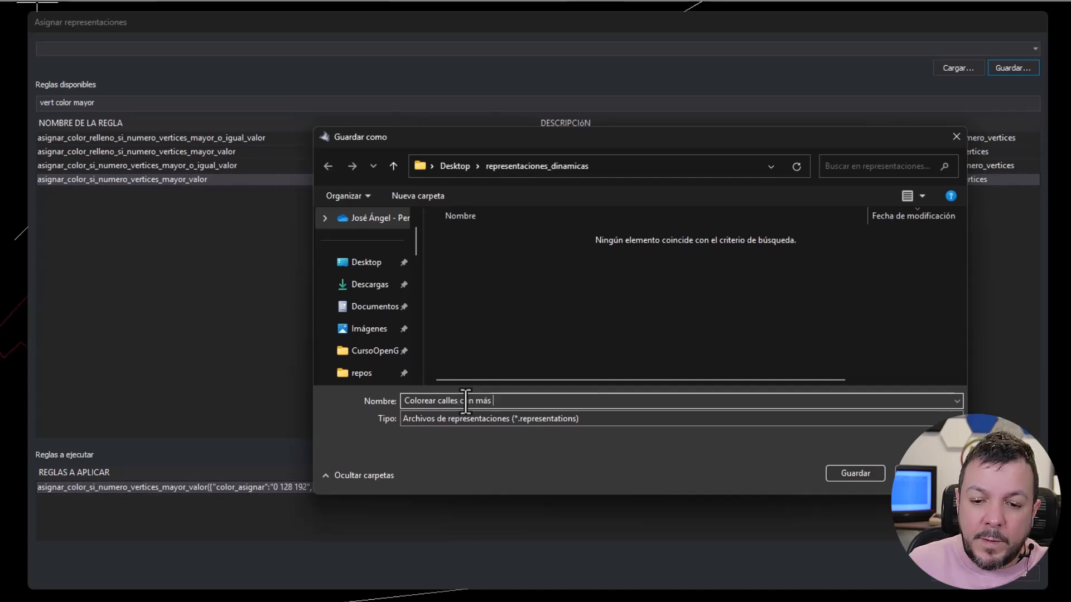
text(de 4 vértices)
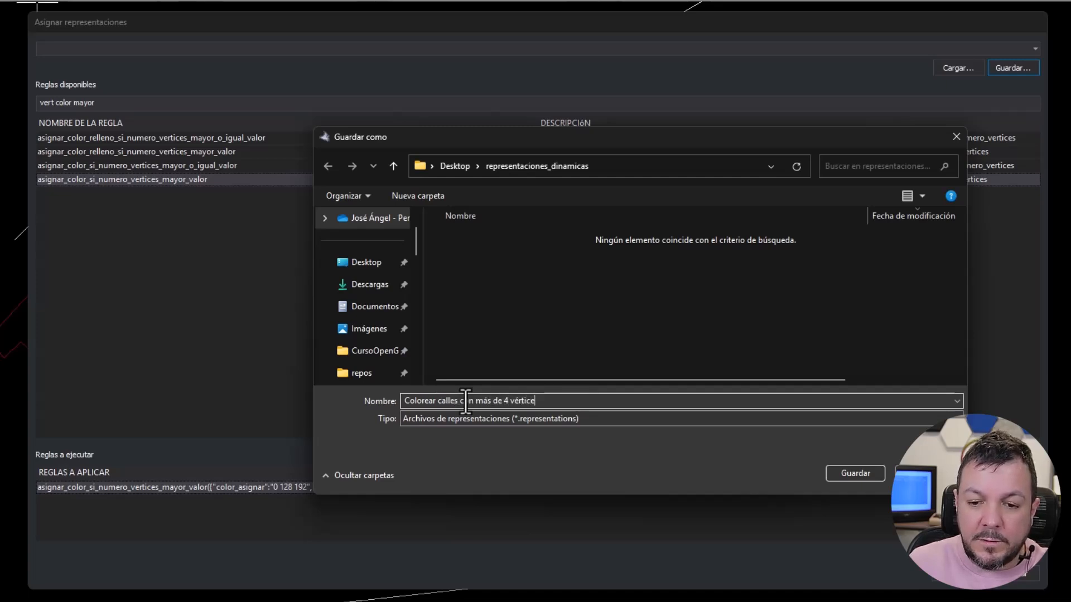
key(ctrl+Left)
key(ctrl+Left)
key(Return)
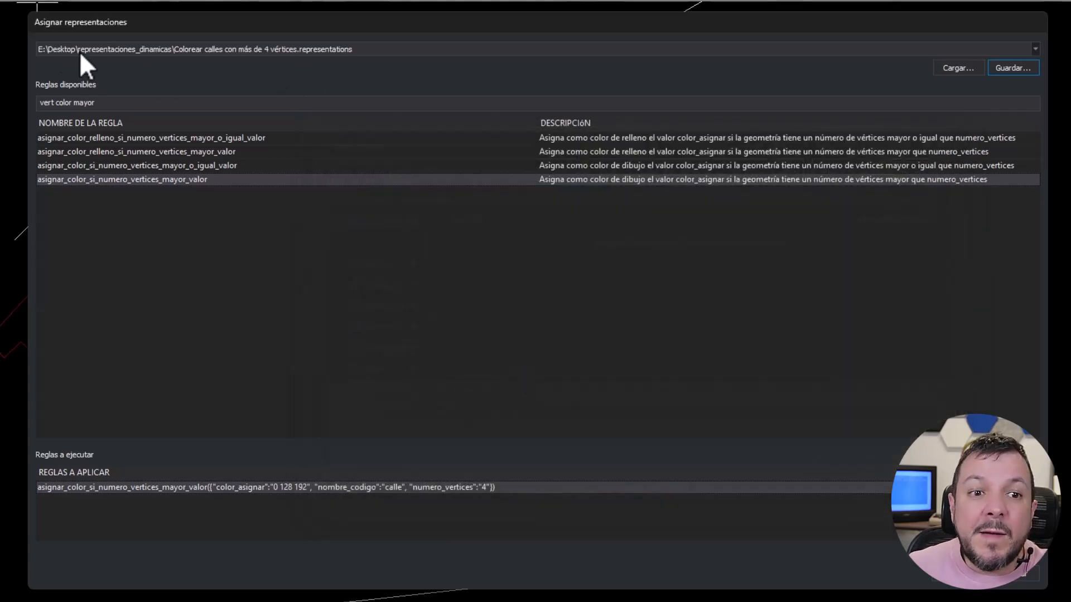
- Check the saved rule set's path in the list of representation files and apply its rule to the drawing
click(213, 49)
click(140, 49)
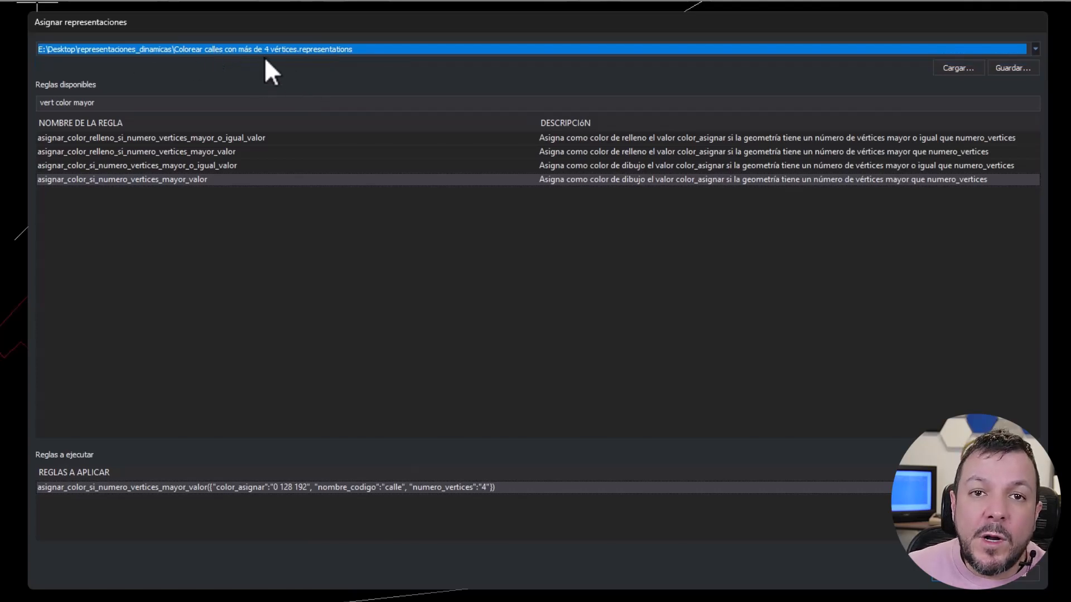
click(909, 50)
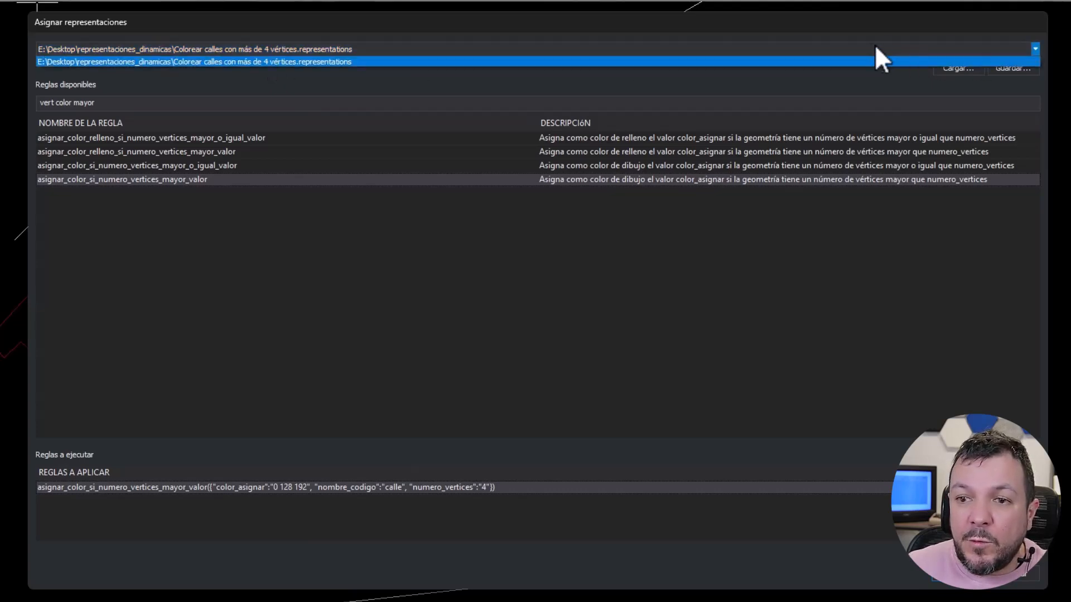
click(539, 48)
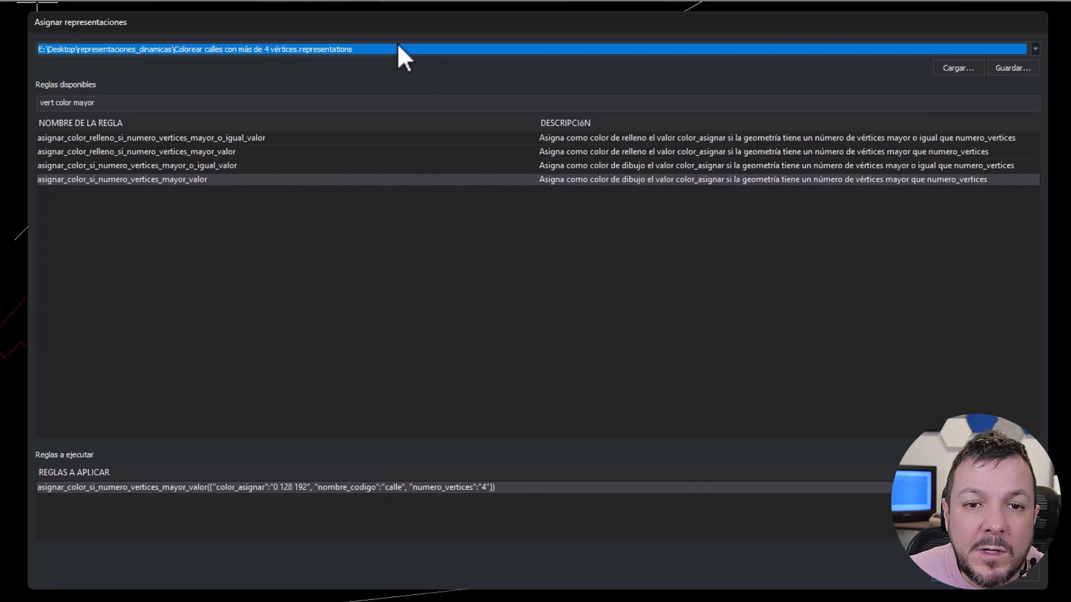
click(955, 584)
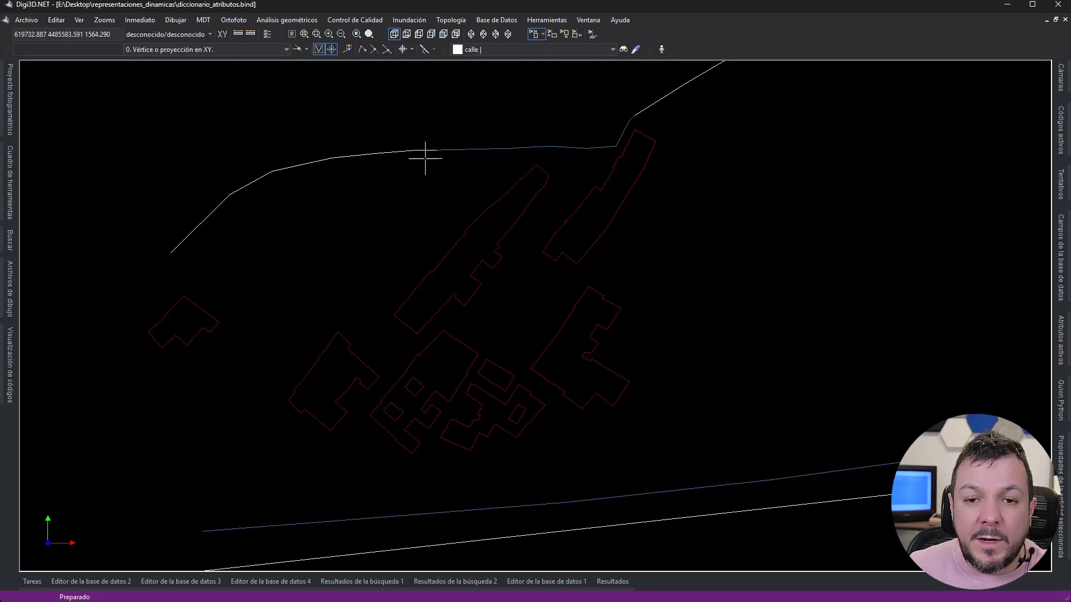
- Return the drawing to its normal display with no dynamic representation
click(79, 22)
mouse_move(123, 35)
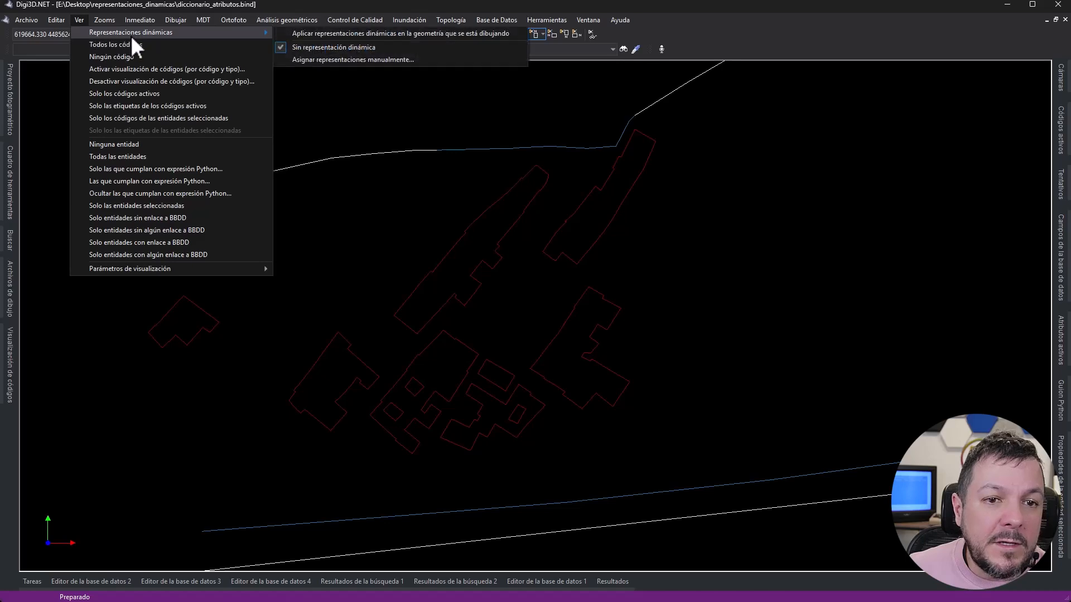
click(240, 45)
click(79, 21)
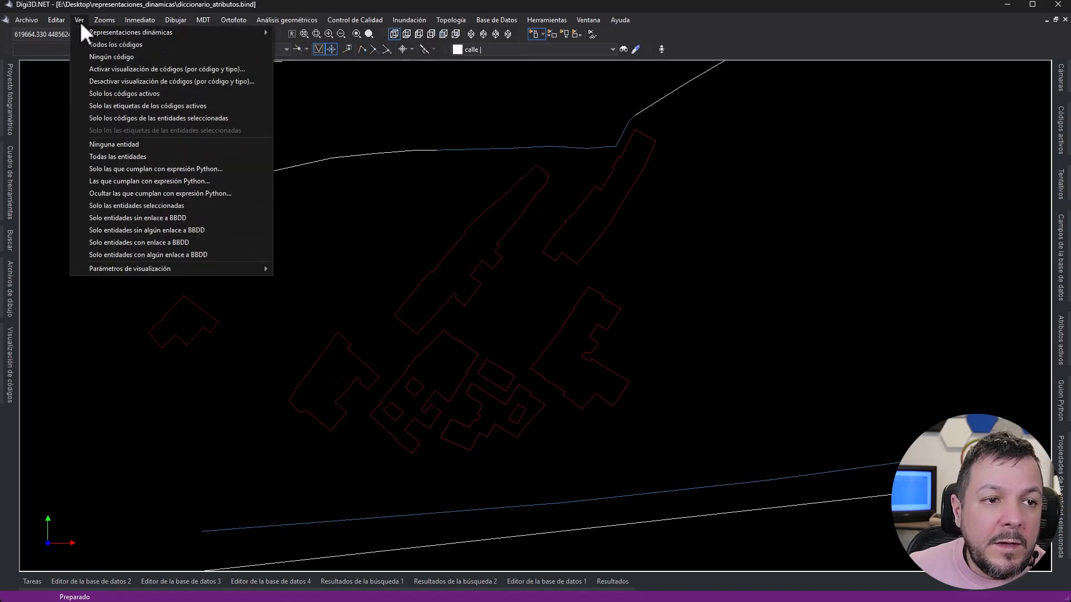
mouse_move(99, 31)
click(309, 45)
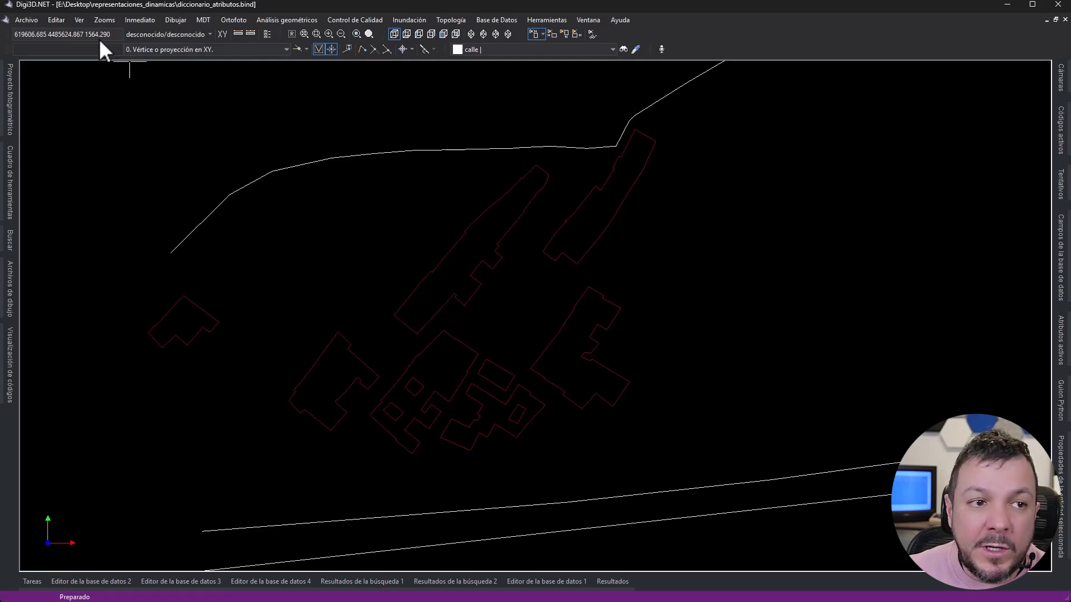
- Reload the saved rule set "Colorear calles con más de 4 vértices" through manual representation assignment and apply it to the drawing
click(80, 20)
mouse_move(88, 32)
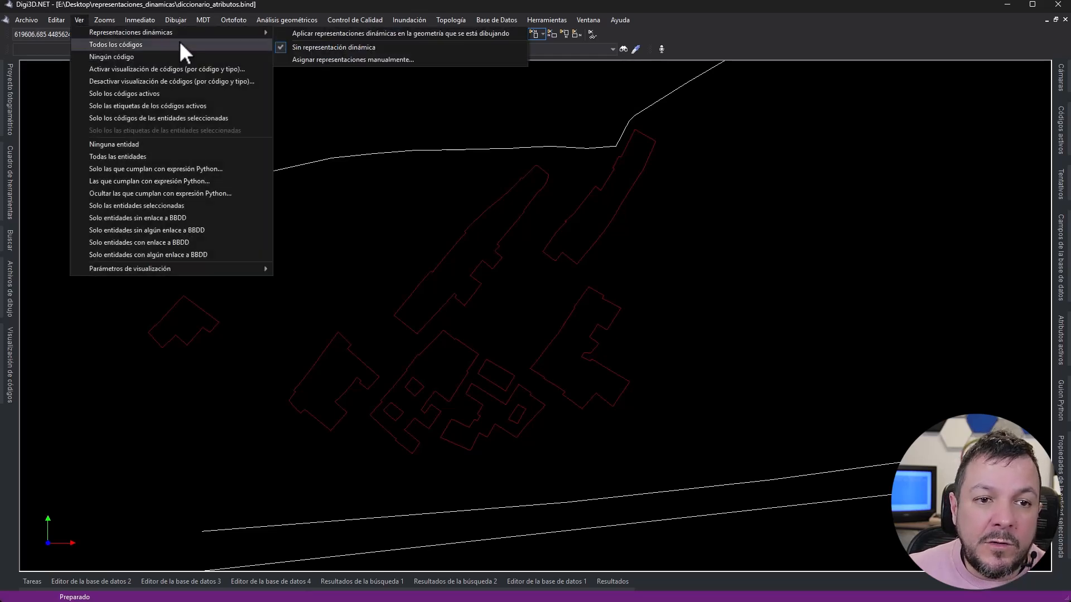
click(309, 59)
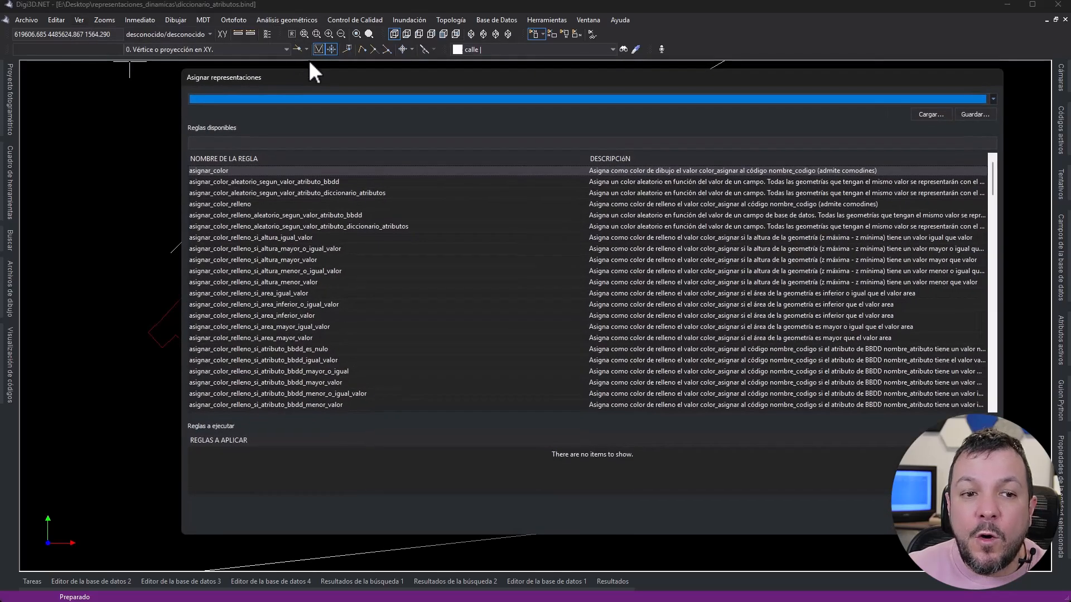
click(259, 101)
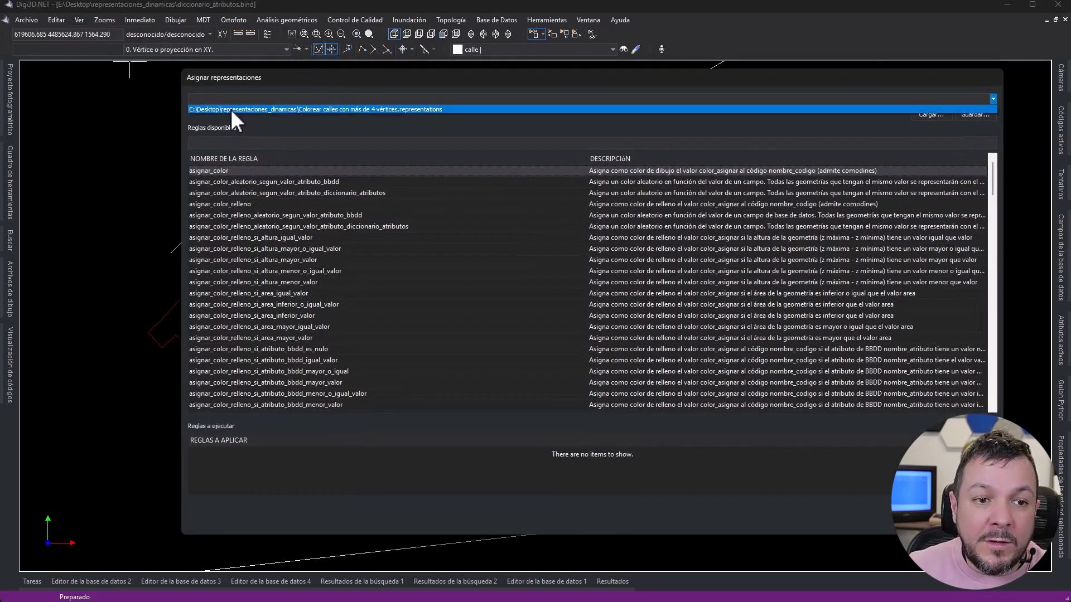
click(235, 109)
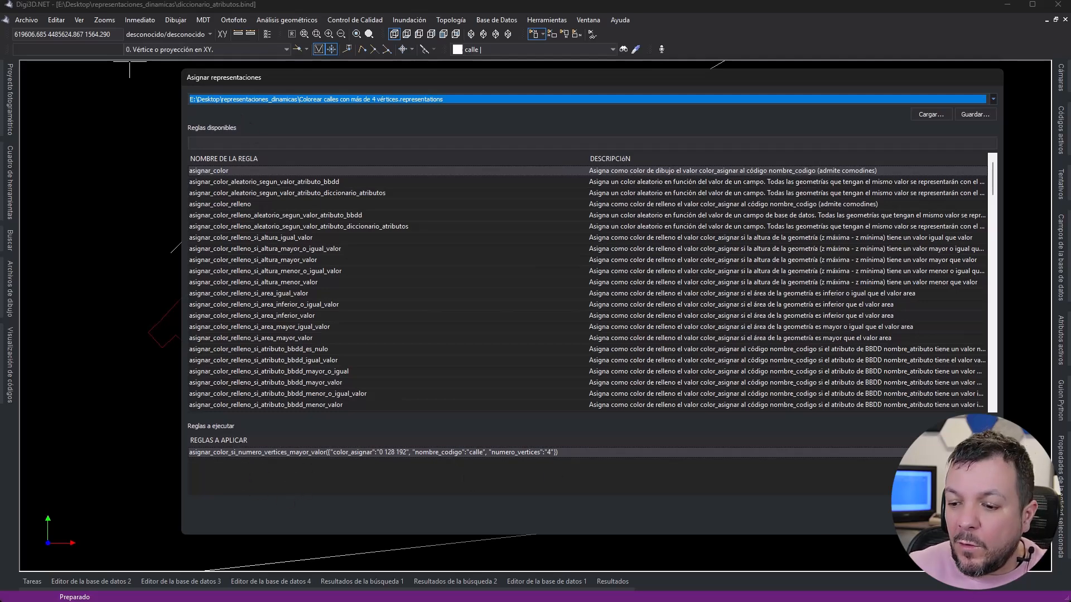
click(927, 525)
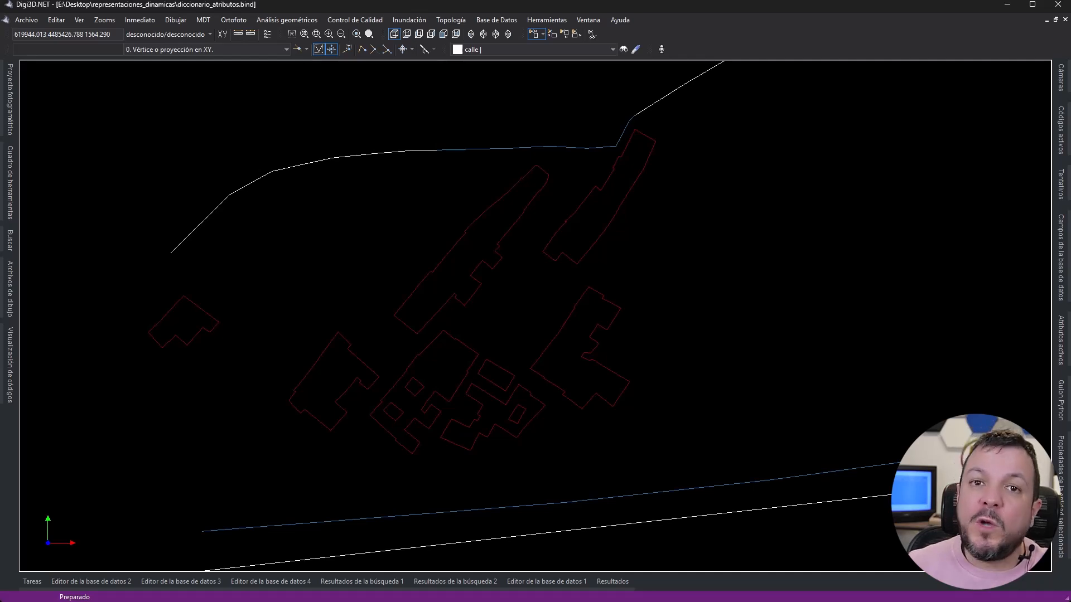
- Close the drawing and open the code table tablacodigos.tab.xml for editing from the new project's drawing file settings
click(1064, 19)
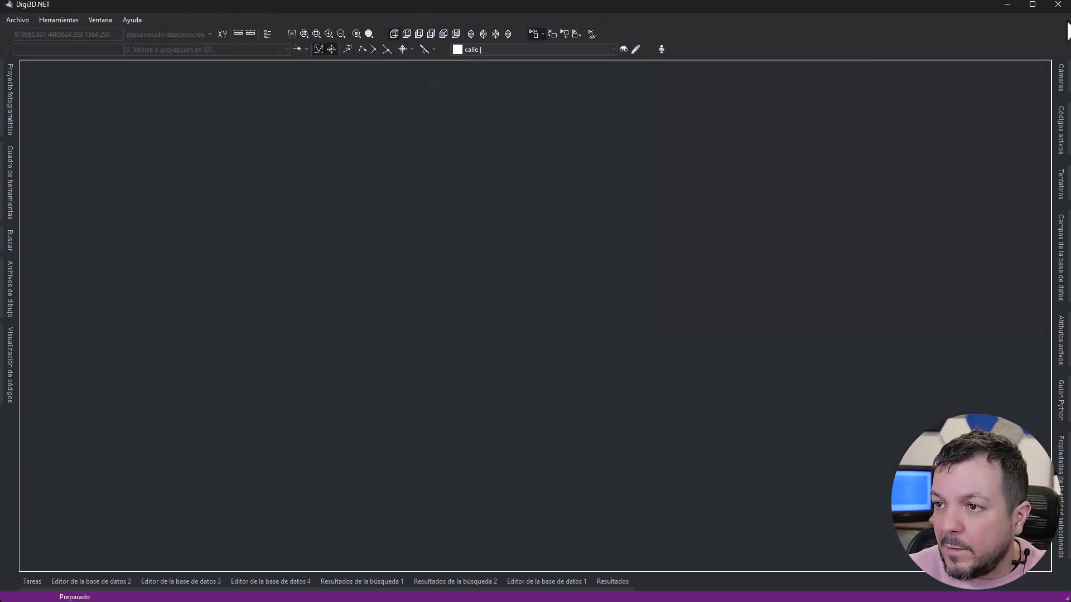
click(16, 21)
click(68, 34)
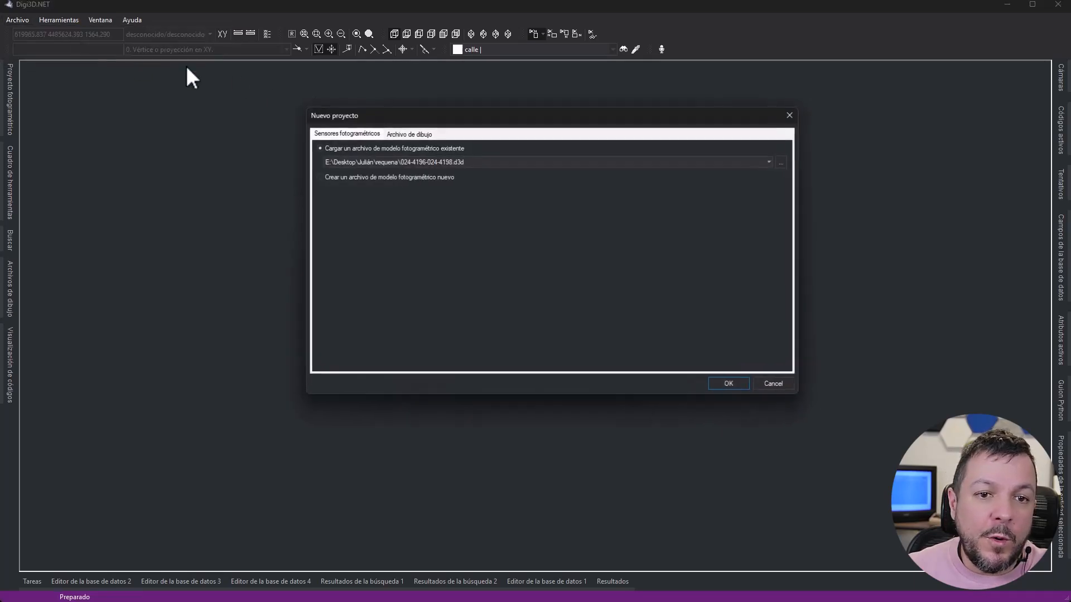
click(397, 134)
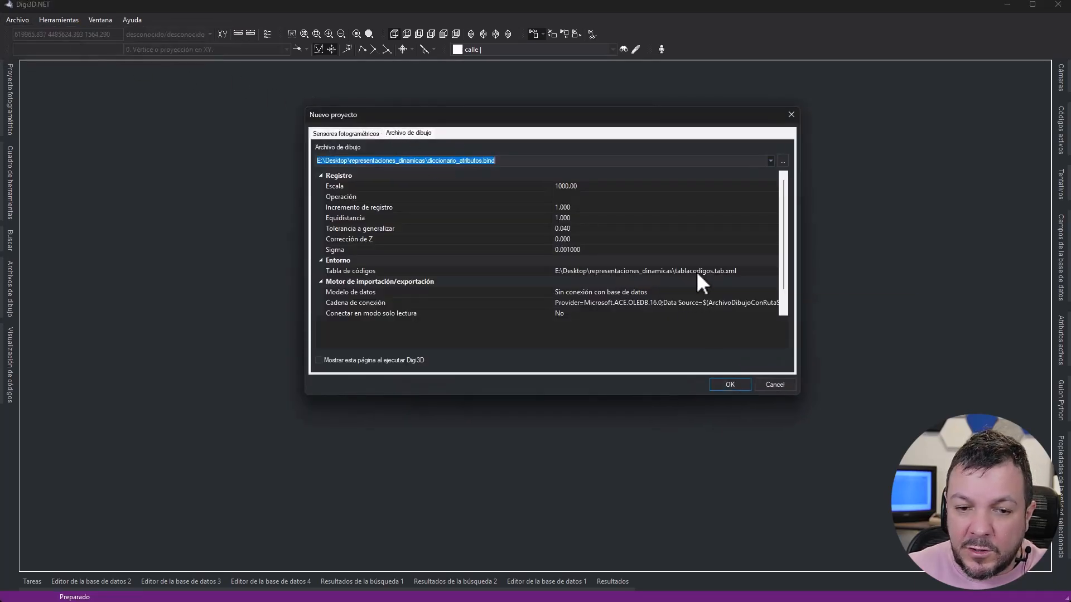
drag(0, 128, 404, 74)
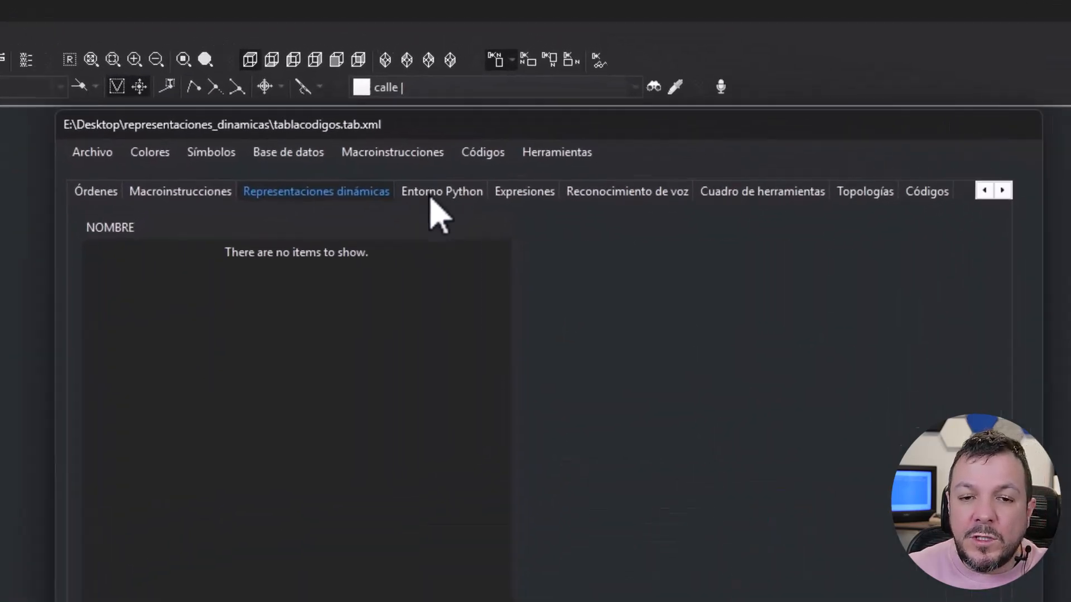
- Review the code table's calle and edificio codes, then return to its dynamic representations
click(916, 192)
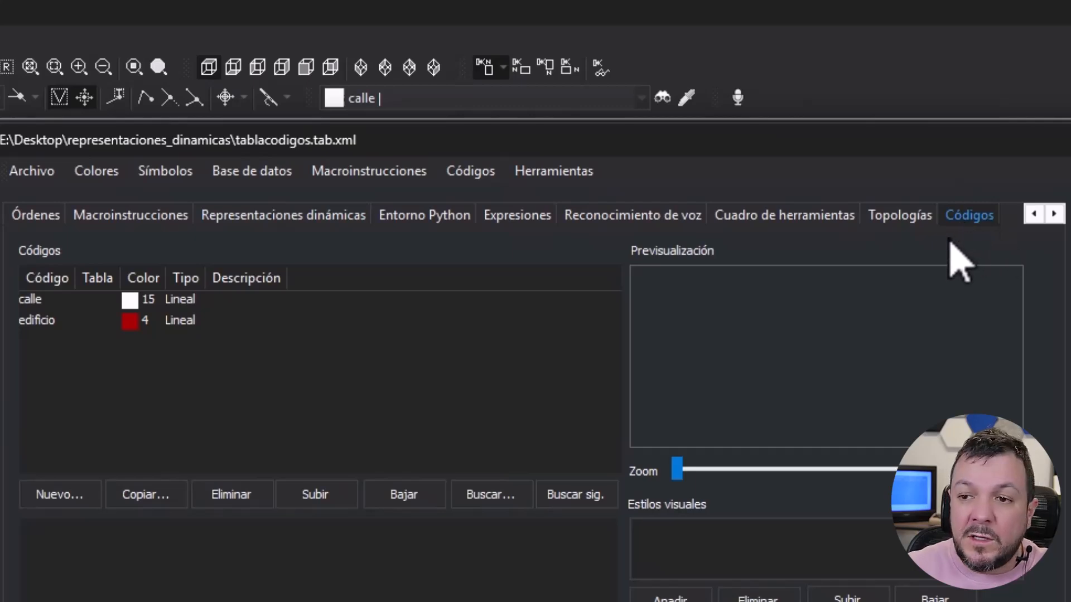
click(1053, 213)
click(1034, 215)
click(1035, 215)
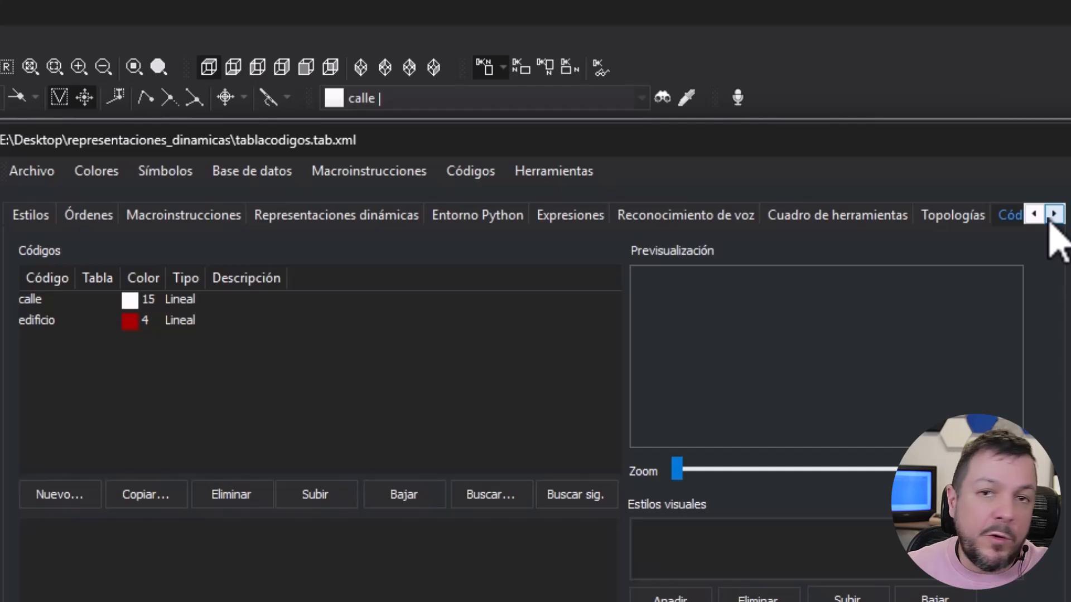
click(280, 216)
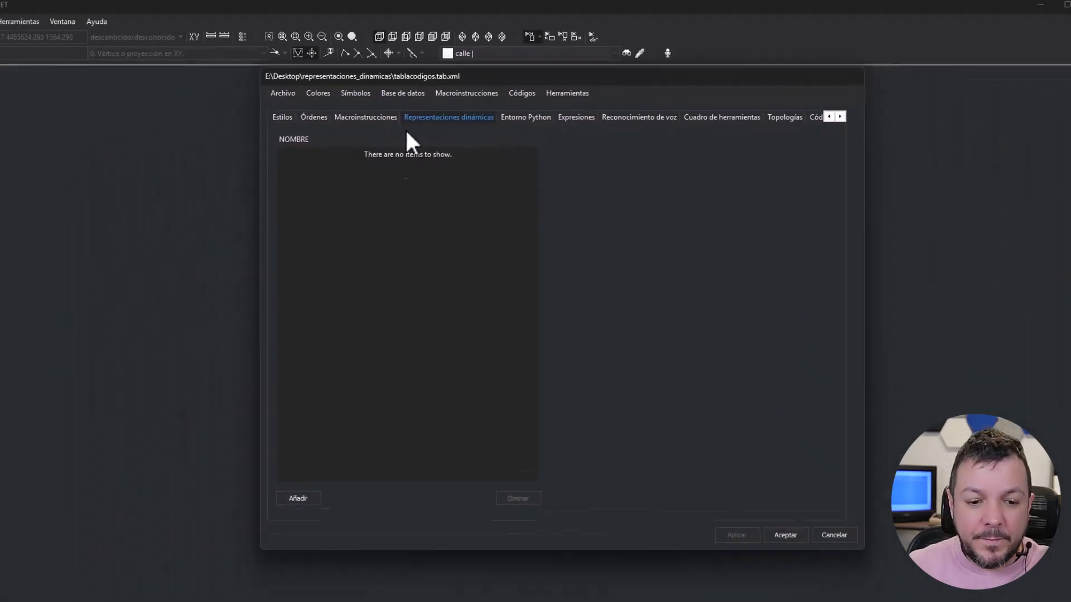
- Add "Colorear calles con más de 4 vértices.representations" to the code table's dynamic representations, apply the change and save the table
click(314, 465)
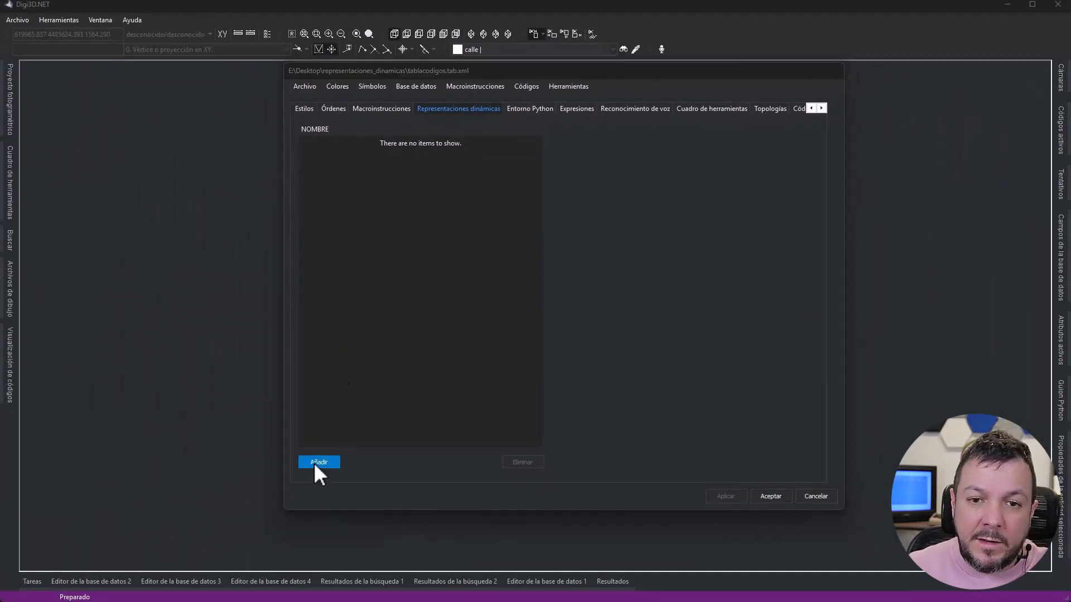
click(494, 237)
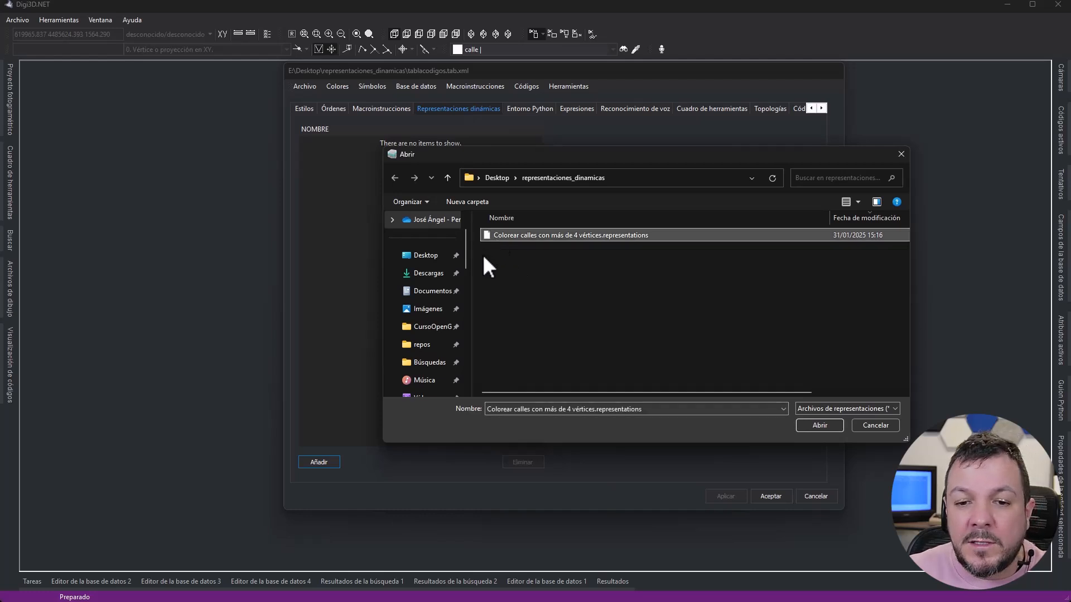
click(828, 425)
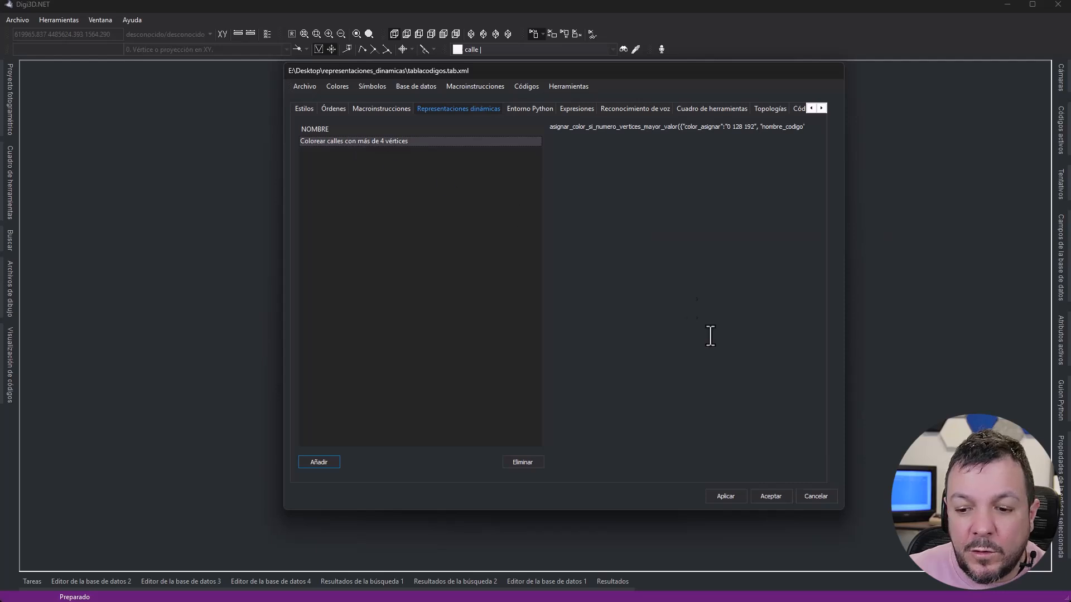
click(726, 496)
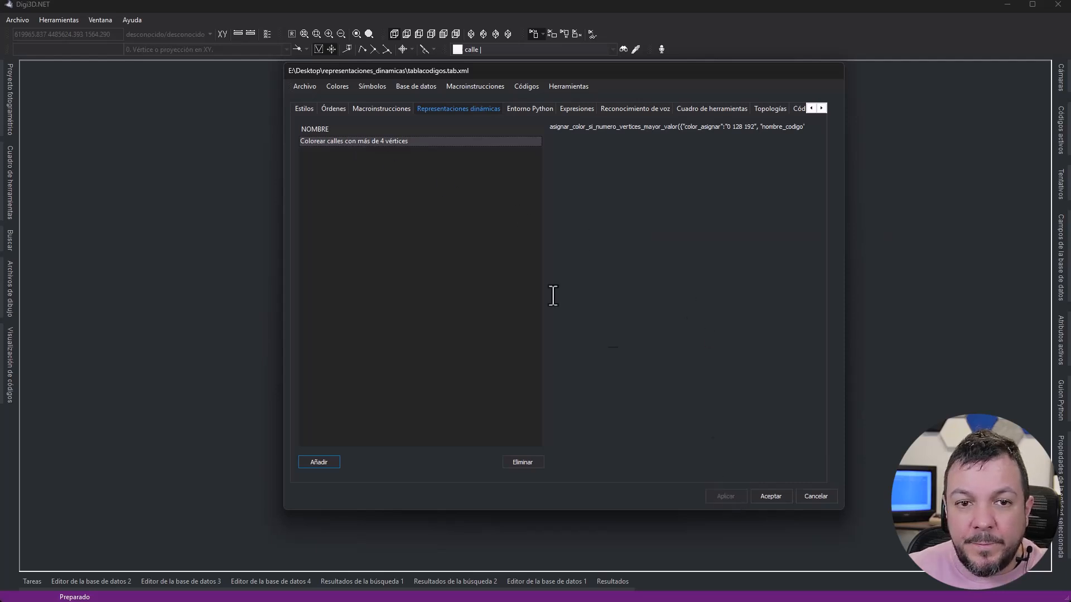
click(303, 90)
click(313, 125)
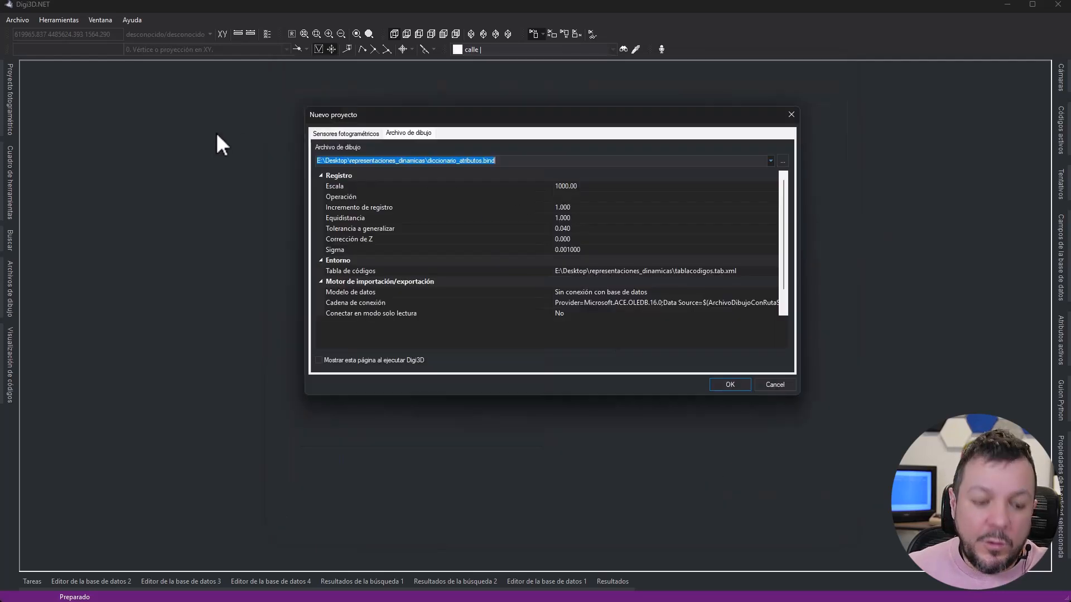
- Open the drawing diccionario_atributos.bind and apply the code table's "Colorear calles con más de 4 vértices" representation
click(389, 135)
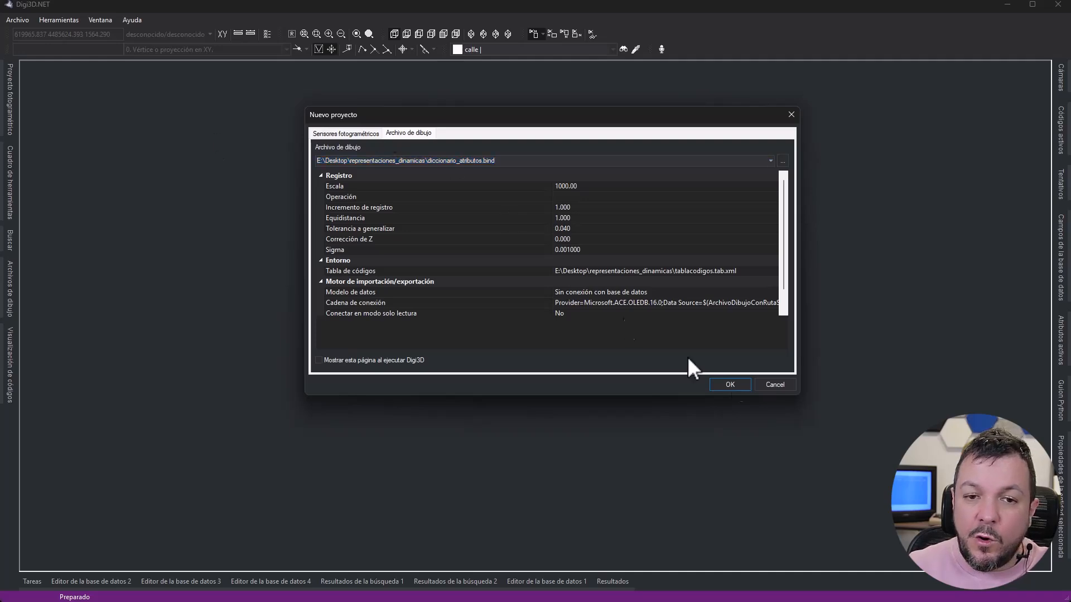
click(729, 384)
click(93, 20)
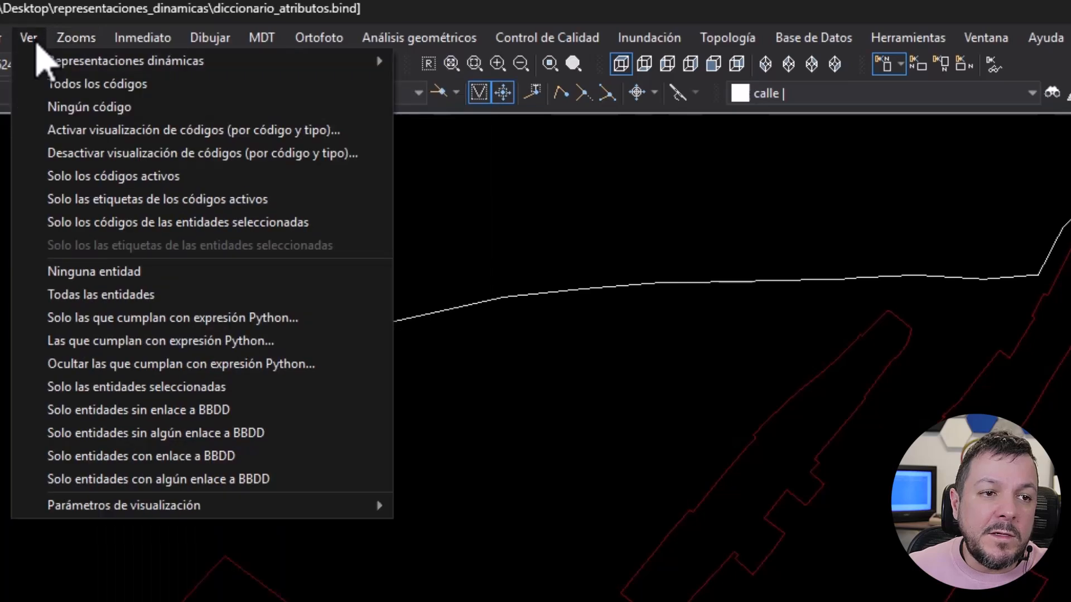
mouse_move(92, 63)
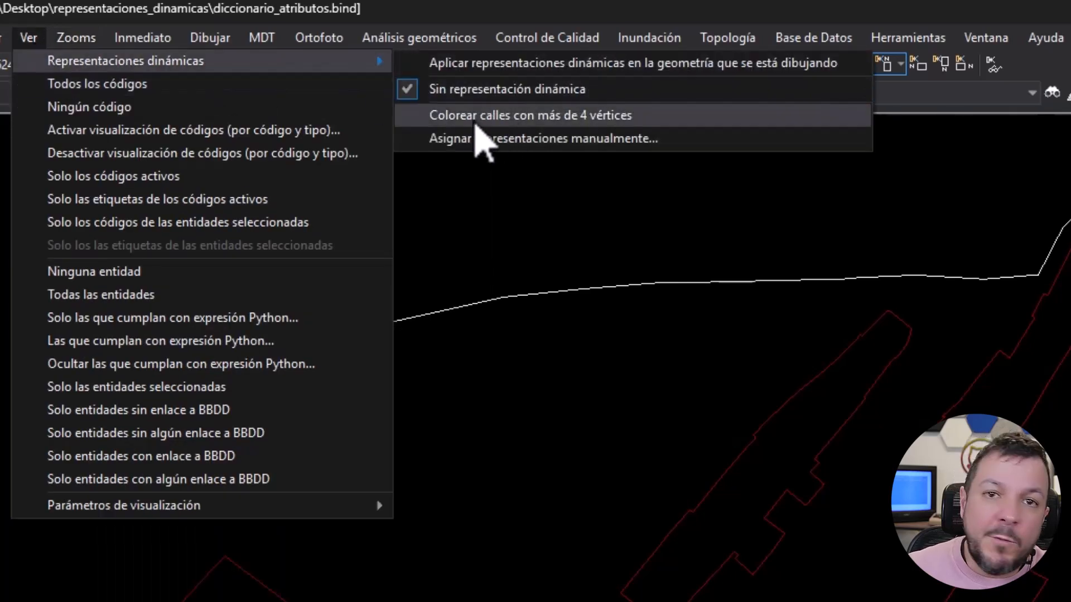
click(476, 118)
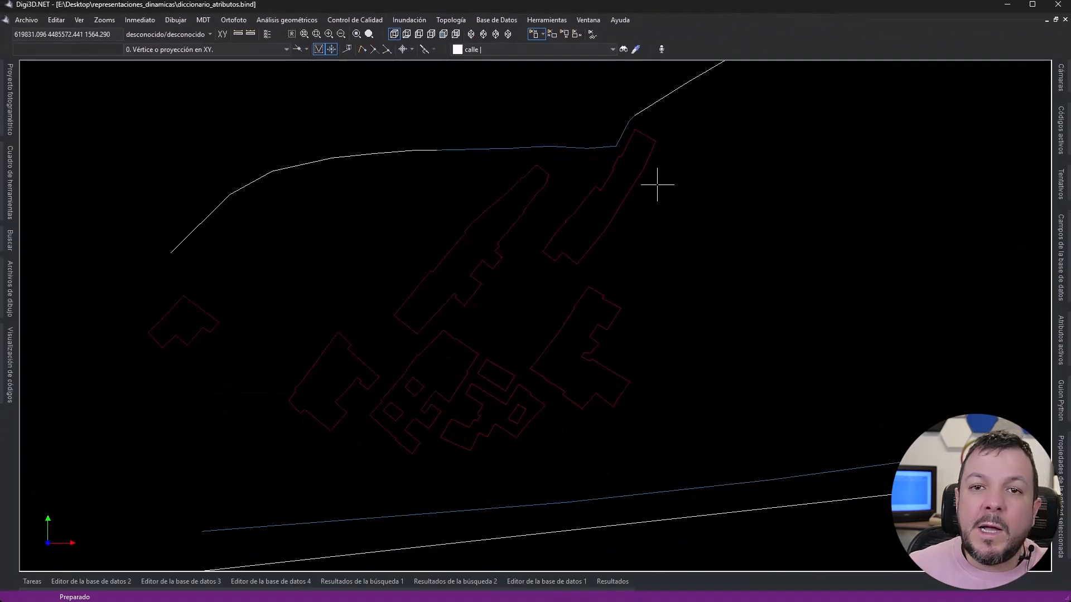
- Start a manual representation assignment, filter the rules by "perim infe color" and add asignar_color_si_perimetro_inferior_valor
click(79, 20)
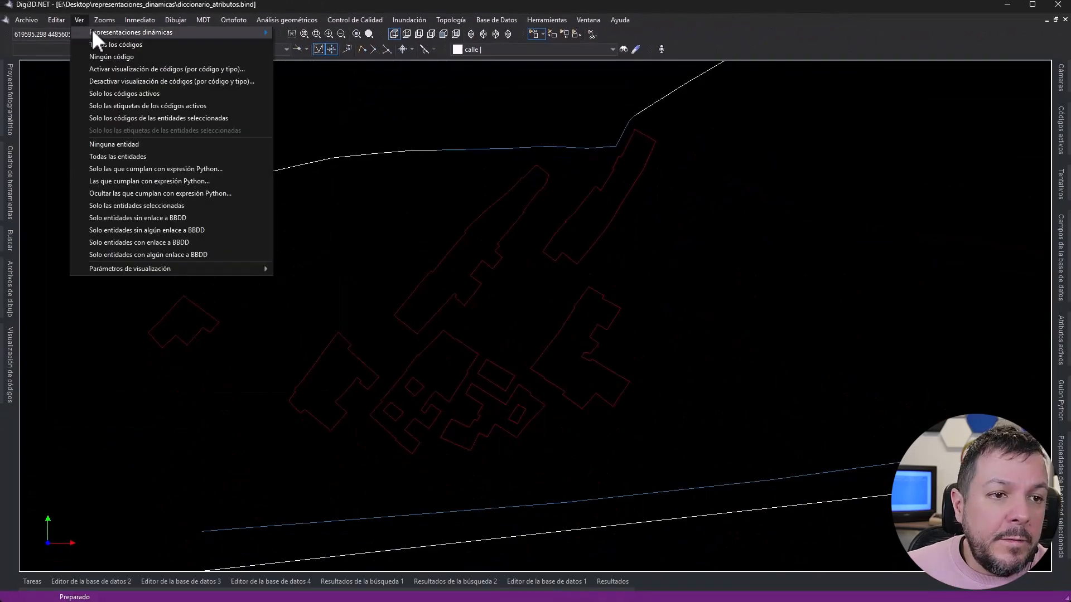
mouse_move(100, 32)
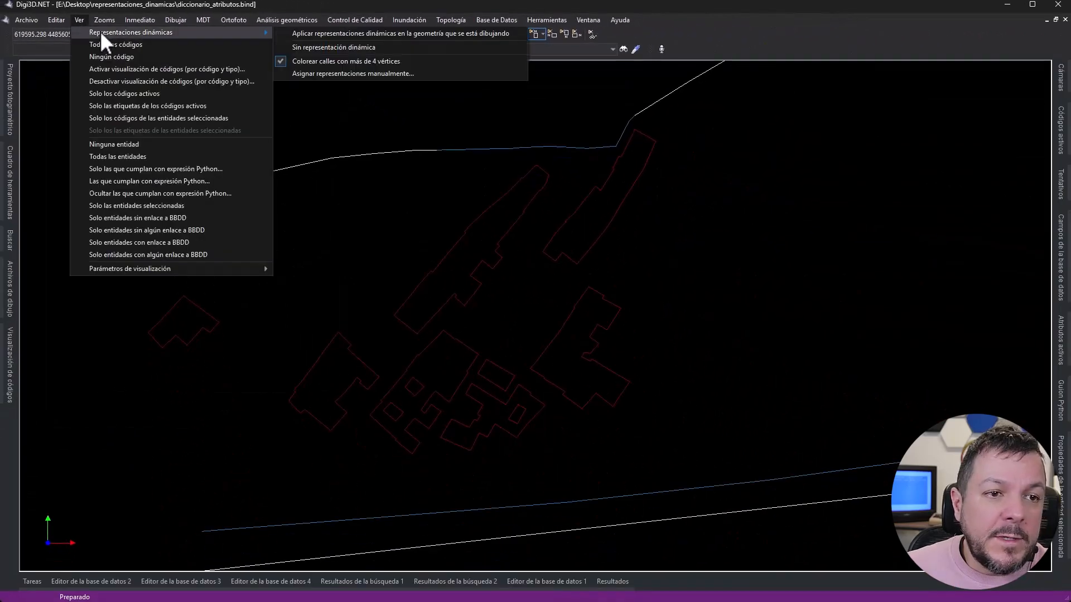
click(333, 74)
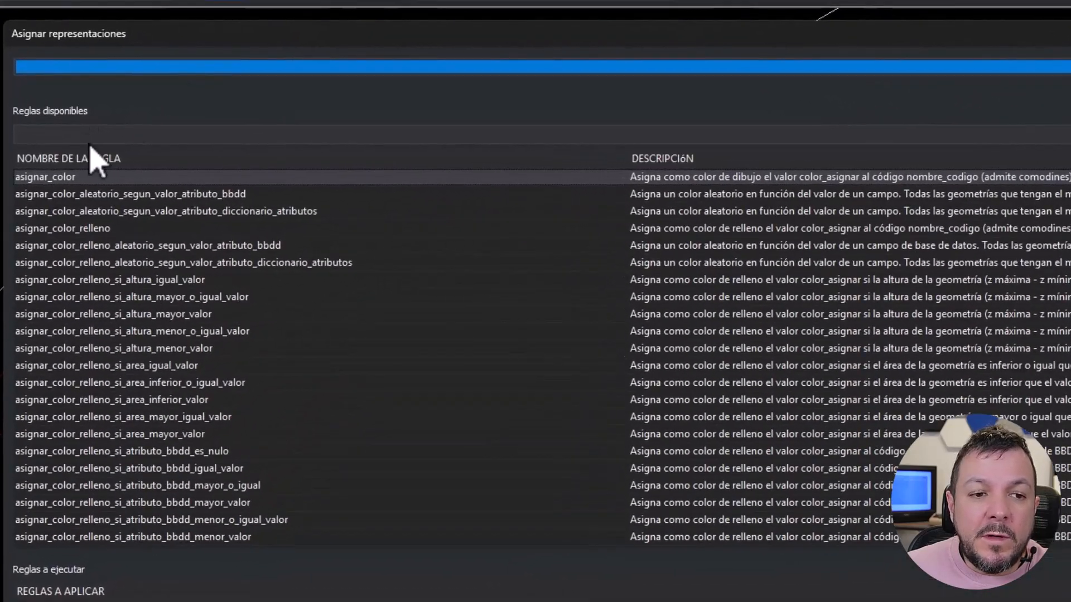
click(160, 140)
text(pa)
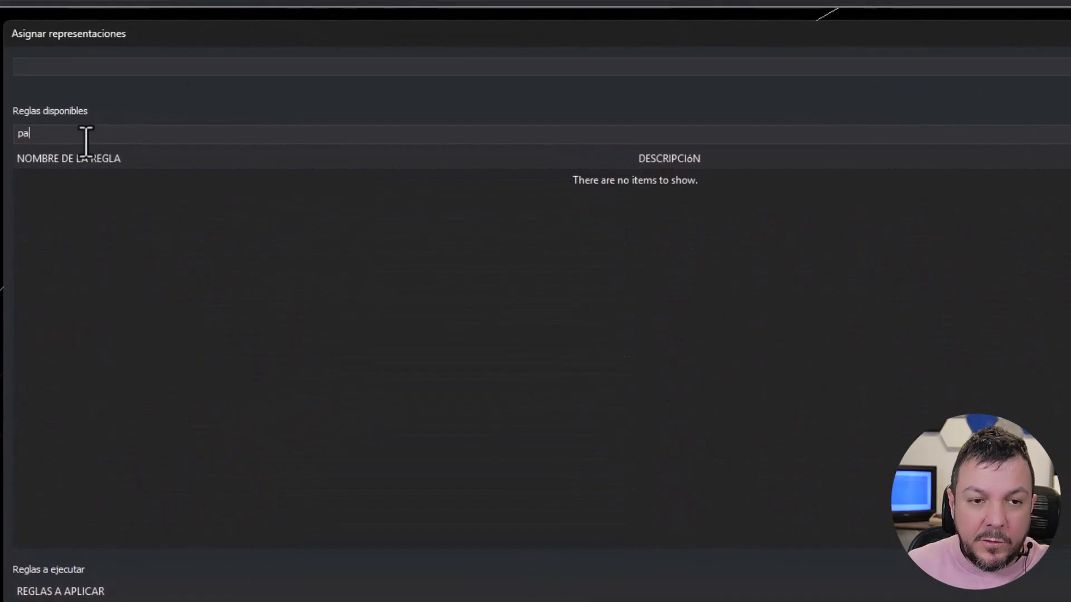
key(BackSpace)
text(erim)
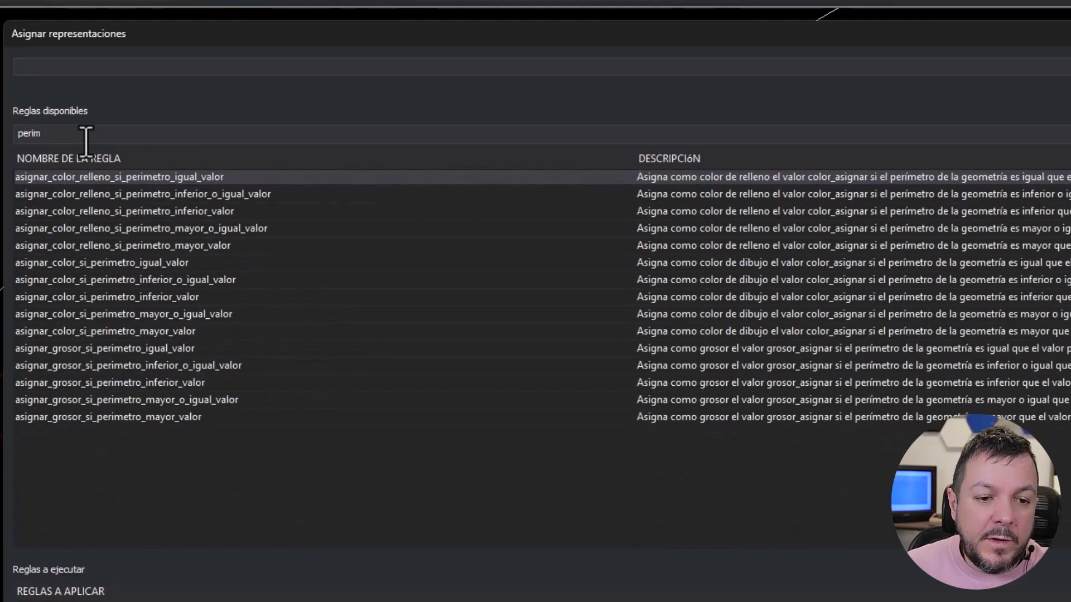
text( infe)
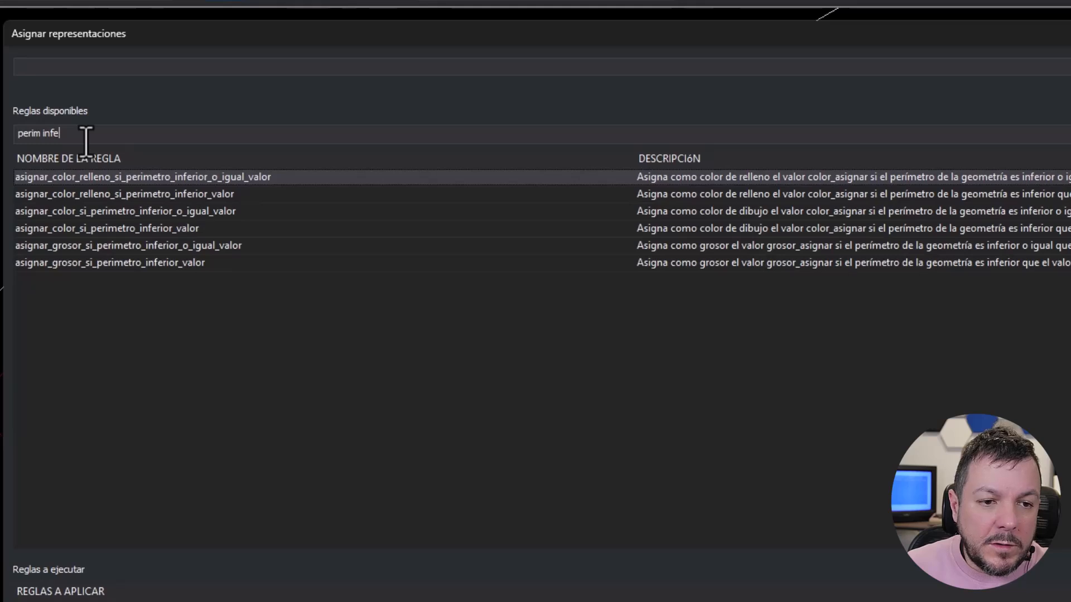
text( color)
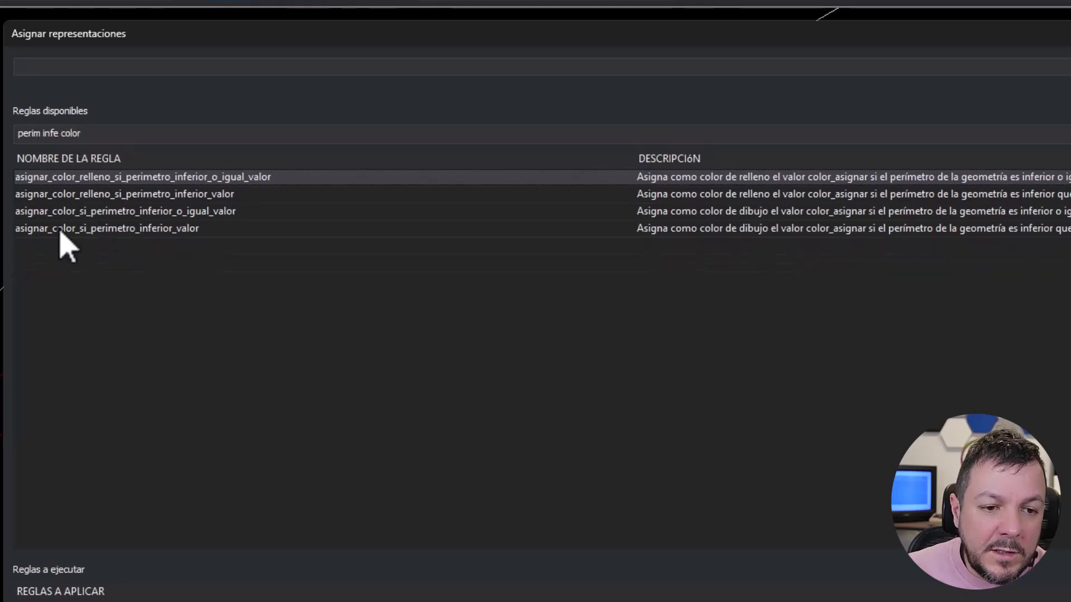
click(60, 230)
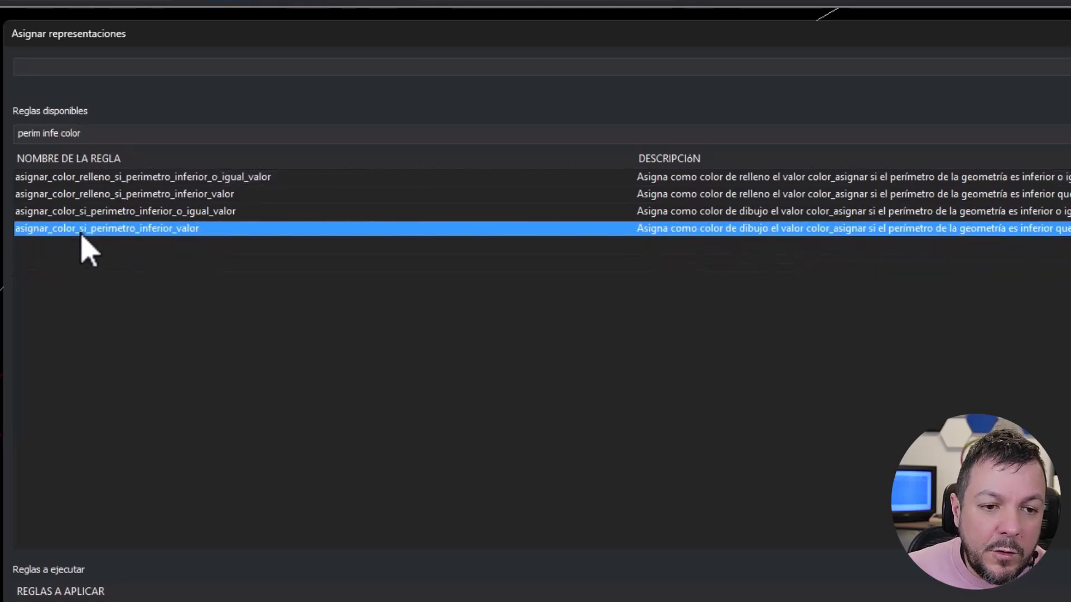
double_click(148, 229)
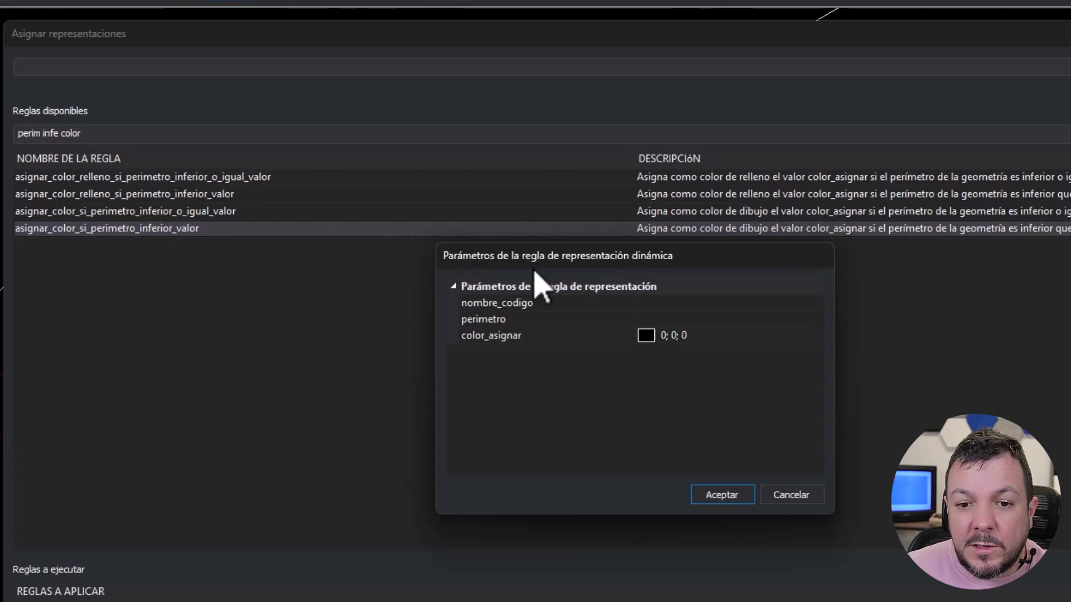
- Configure the perimeter rule with code name calle, perimeter 200 and the blue colour 0; 75; 192
click(667, 303)
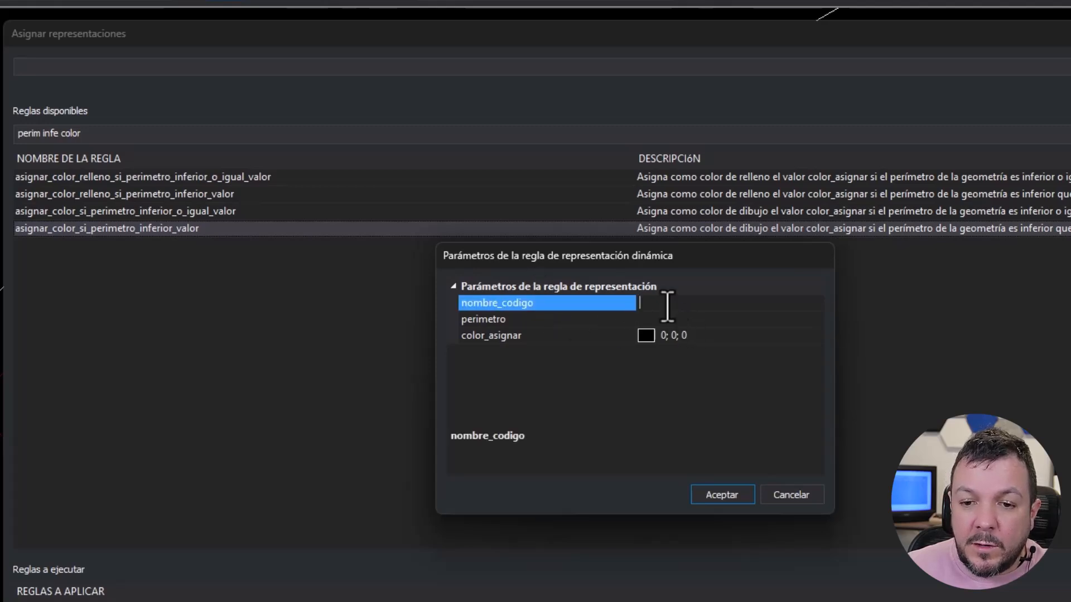
text(calle)
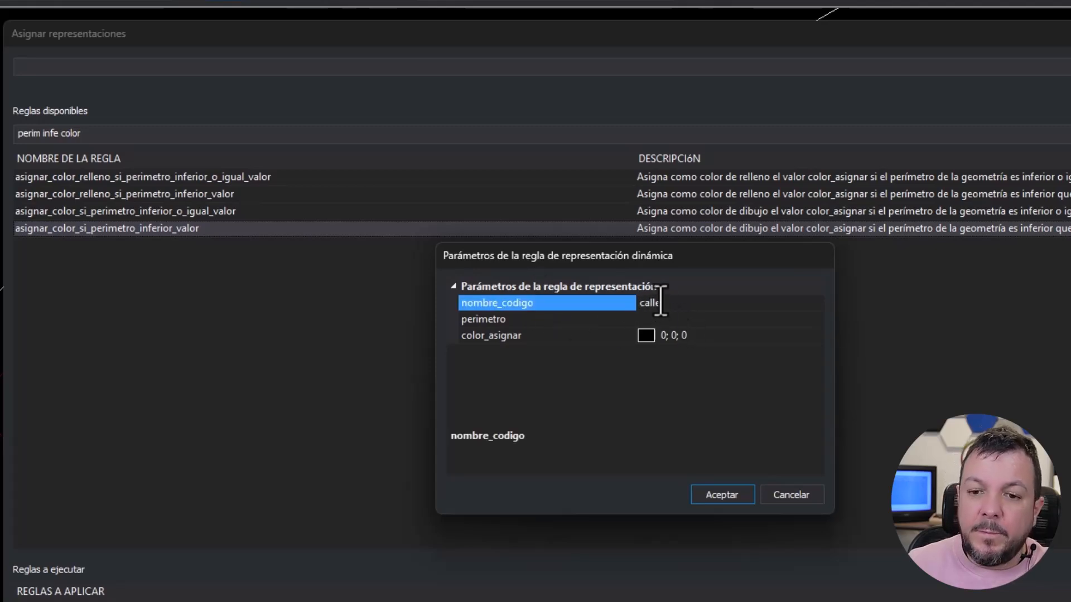
click(661, 319)
text(200)
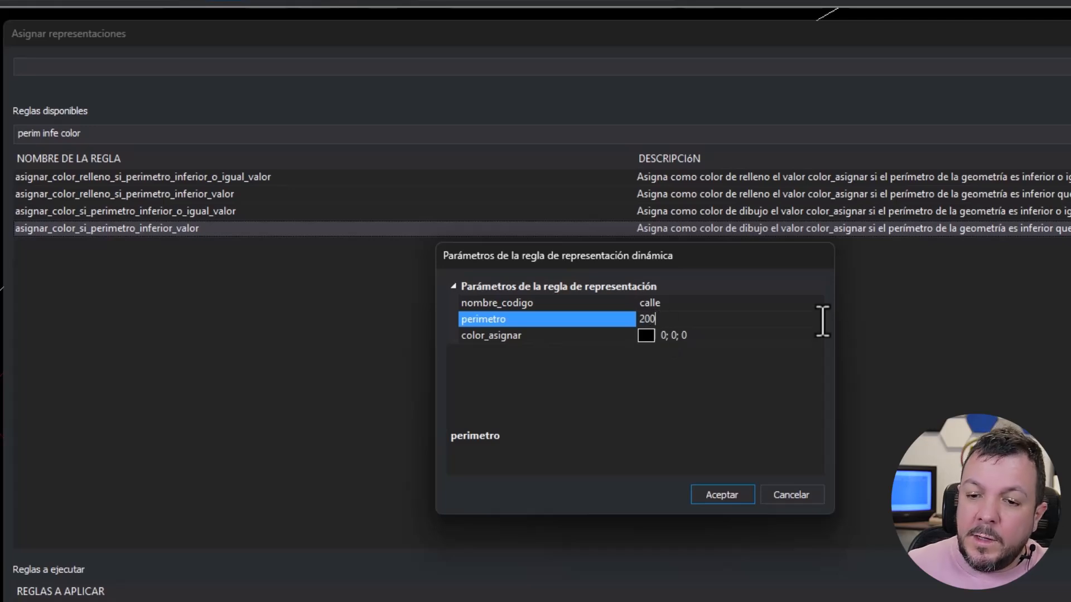
click(801, 337)
click(817, 337)
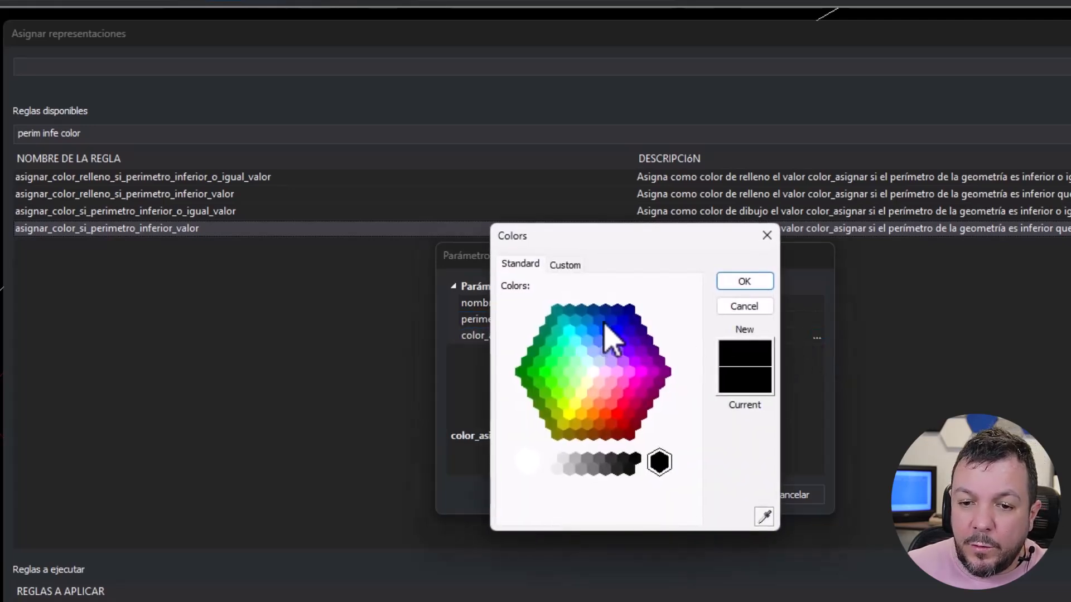
click(599, 320)
click(750, 280)
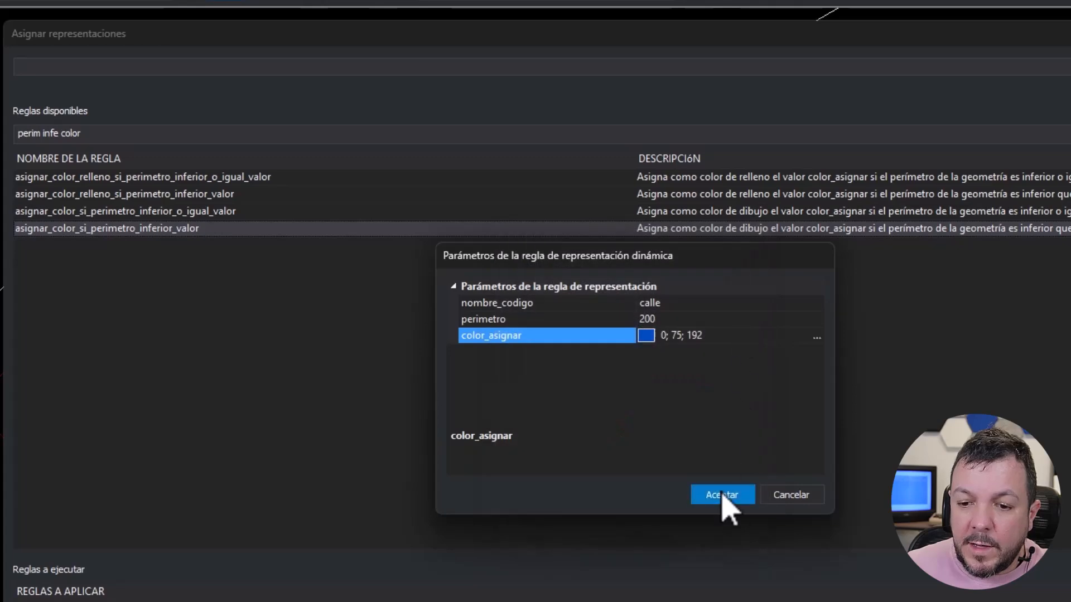
click(723, 501)
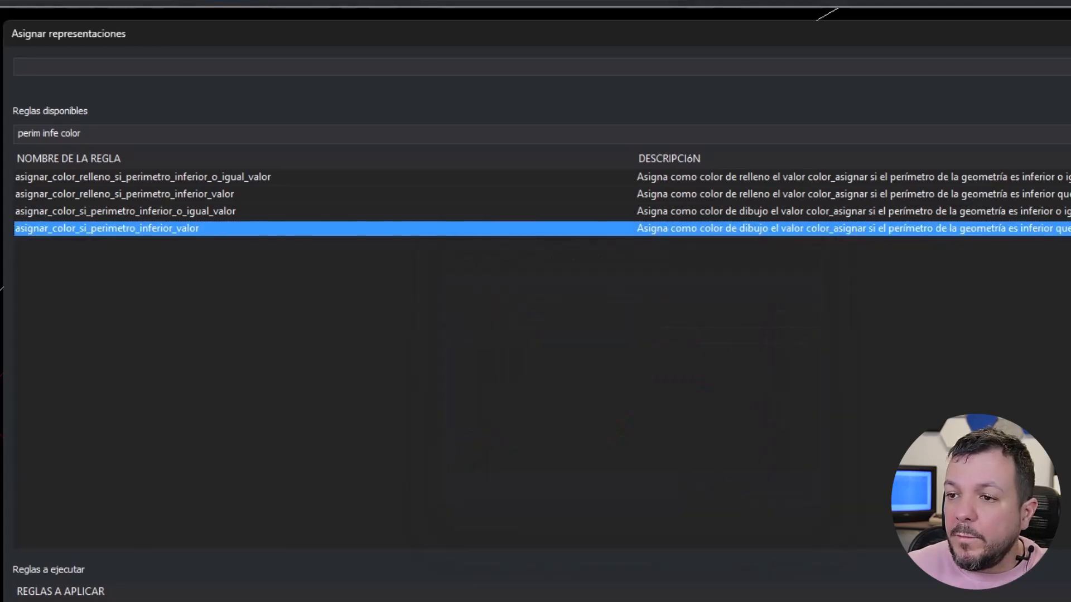
- Save the perimeter rule set as "Tramos de calle con perímetro inferior a 200m en color azul" and apply it to the drawing
click(991, 60)
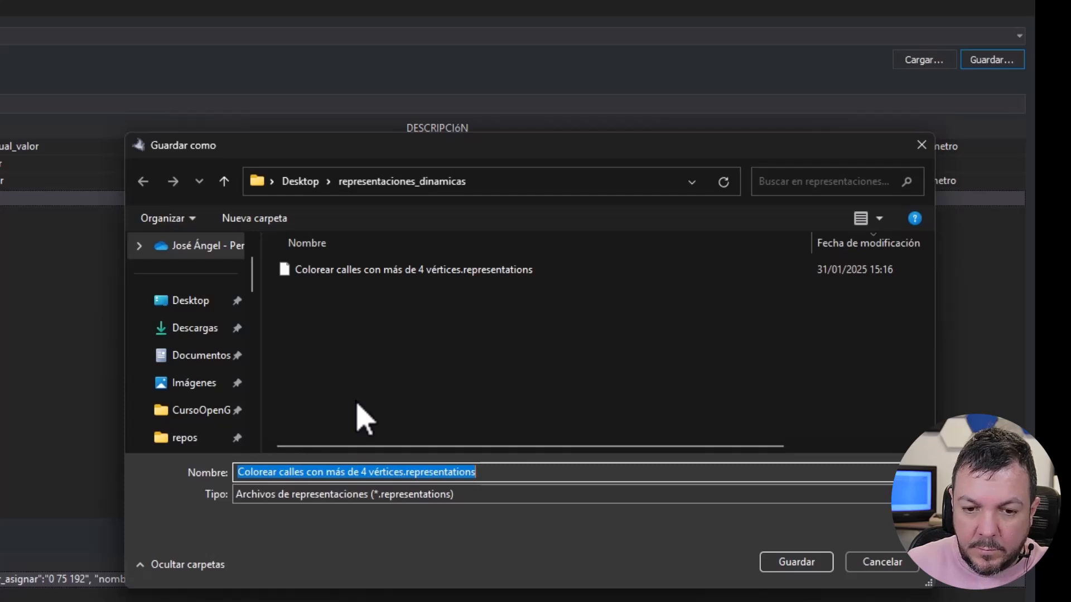
text(Tramos dfe)
key(BackSpace)
key(BackSpace)
text(e calle con perímetro inferior a 200 mt)
key(BackSpace)
key(BackSpace)
key(BackSpace)
text(m en color azul)
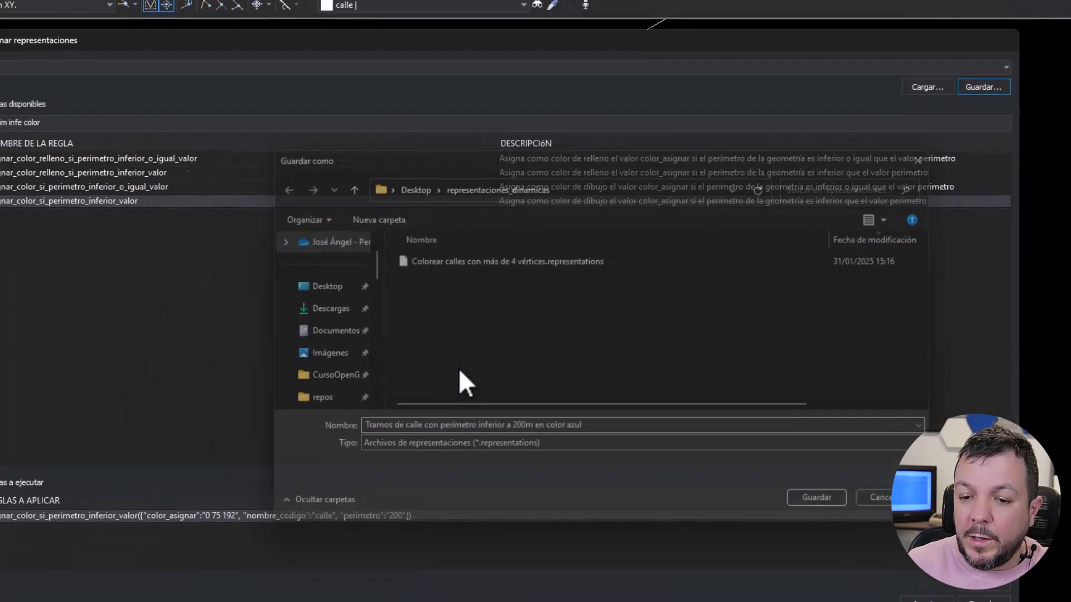
key(Return)
click(930, 522)
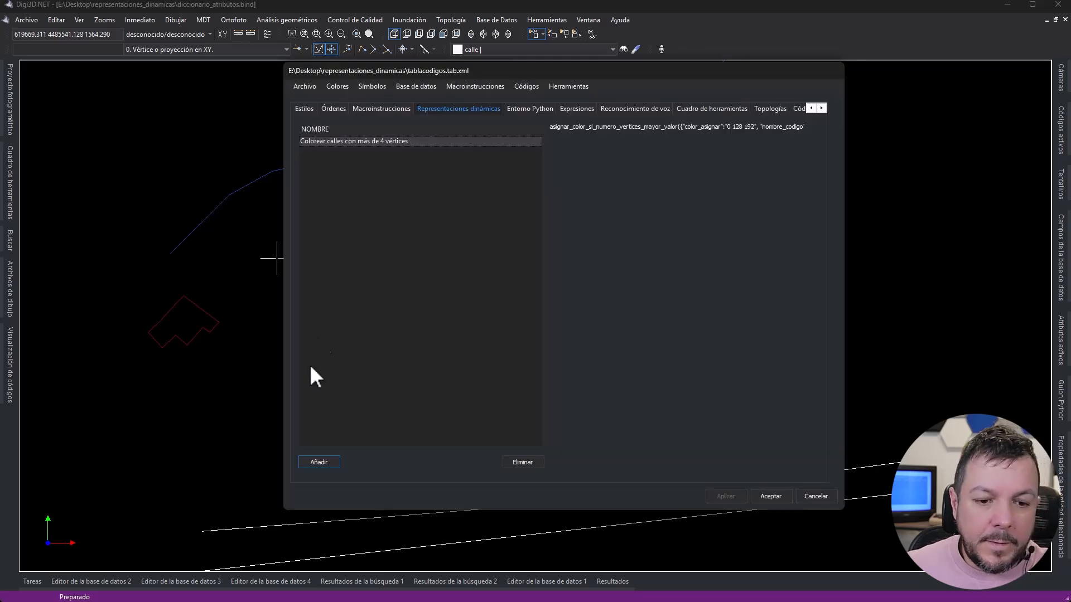
- Add "Tramos de calle con perímetro inferior a 200m en color azul.representations" to the code table's dynamic representations and apply the change
click(314, 461)
click(521, 236)
double_click(521, 236)
click(721, 494)
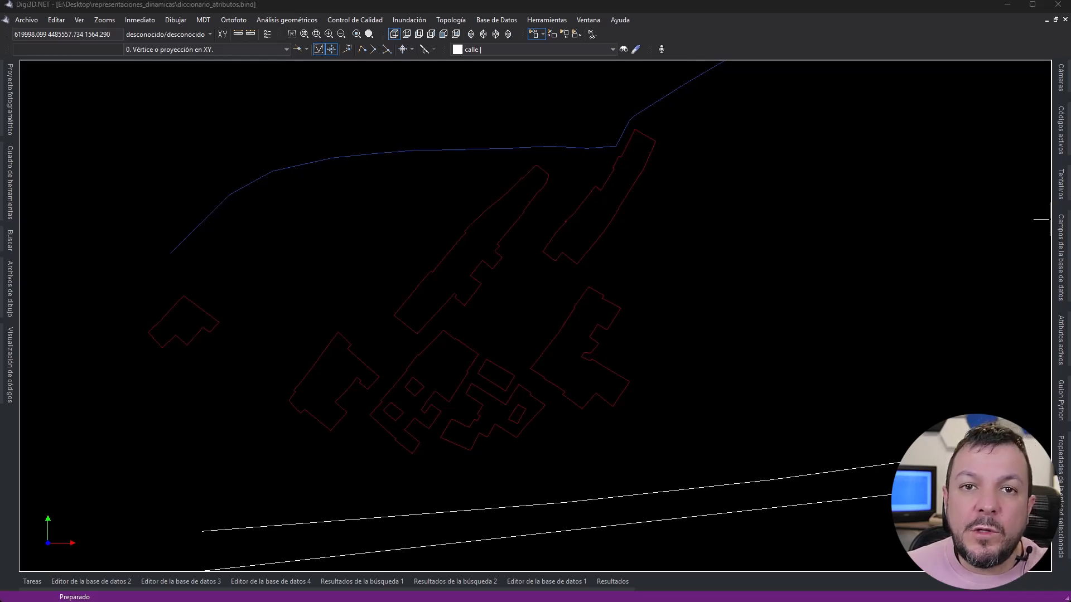
- Start another manual representation assignment, filter the rules by "area relle inf" and add asignar_color_relleno_si_area_inferior_valor
click(78, 19)
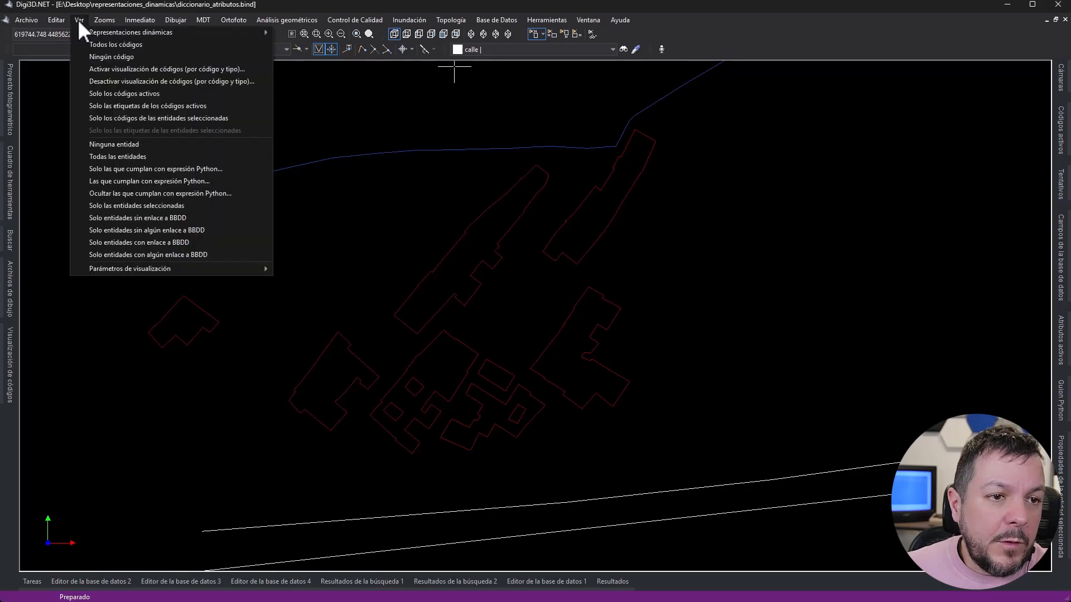
mouse_move(91, 30)
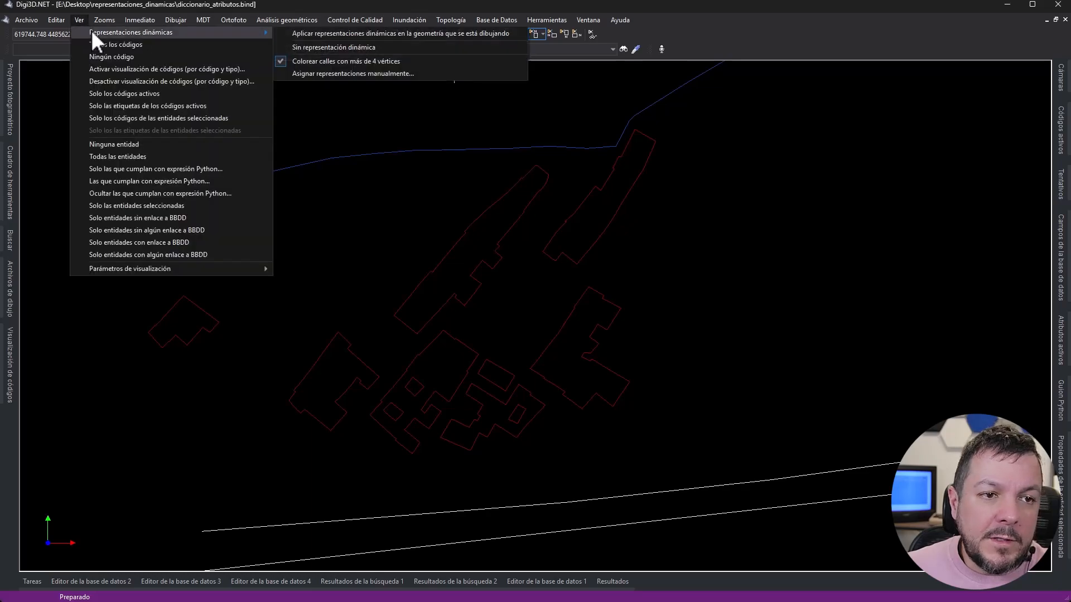
click(329, 75)
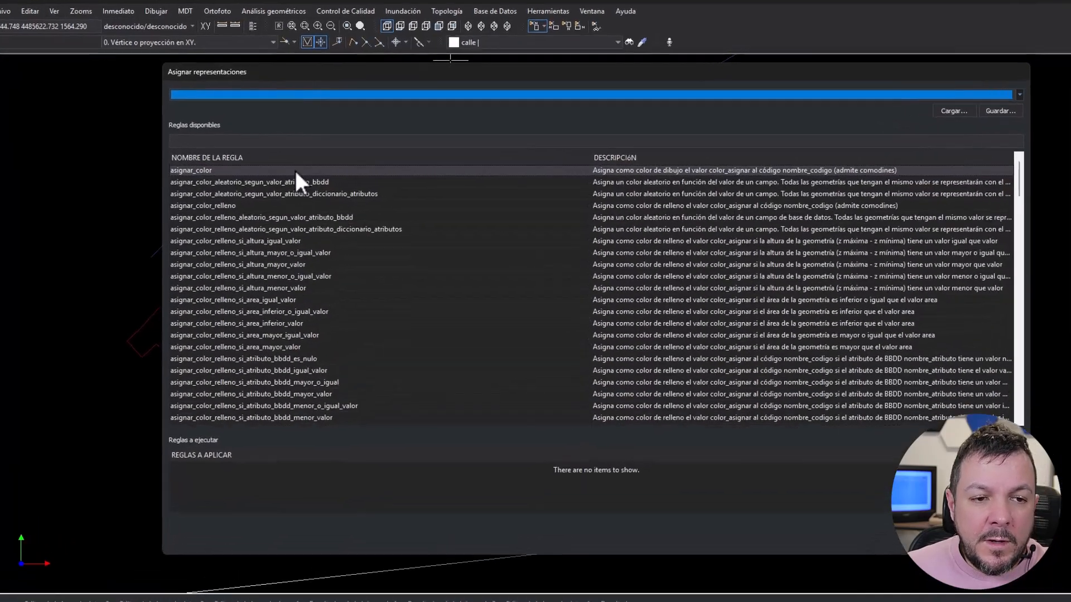
click(284, 143)
text(area)
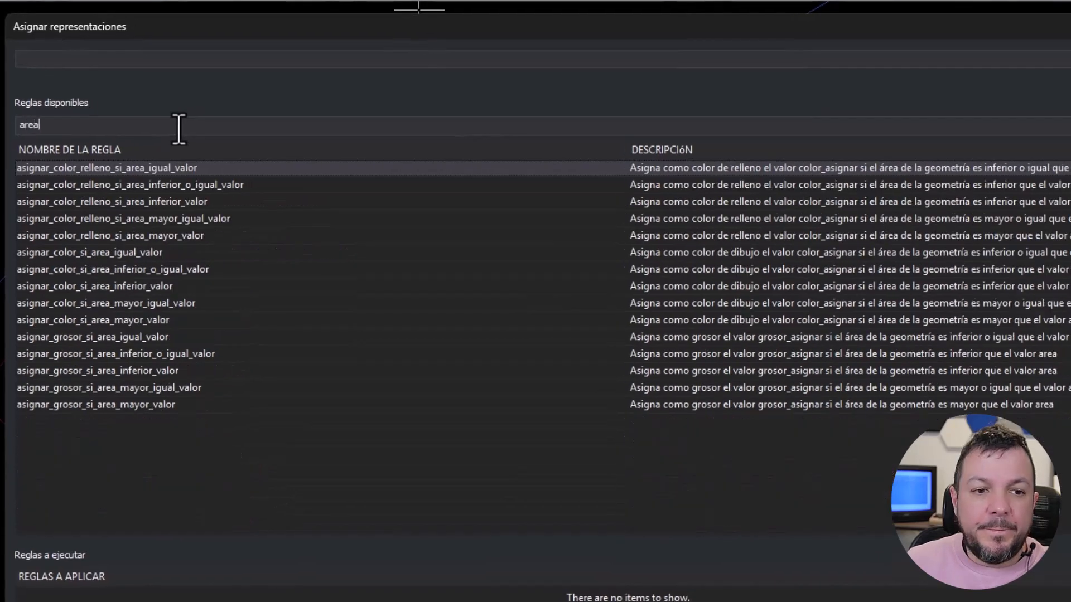
text( rel)
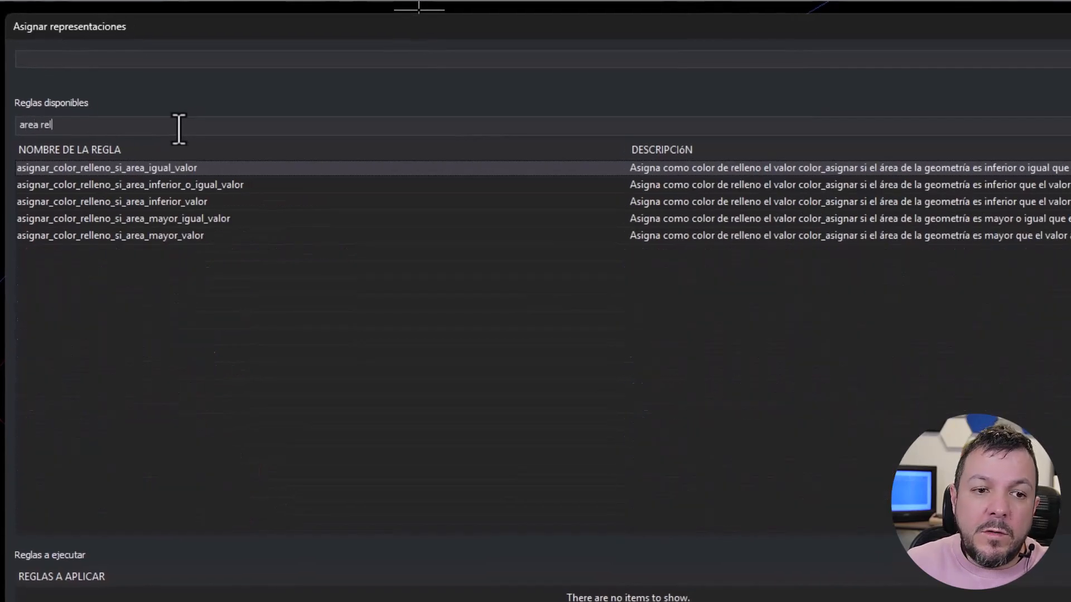
text(le inf)
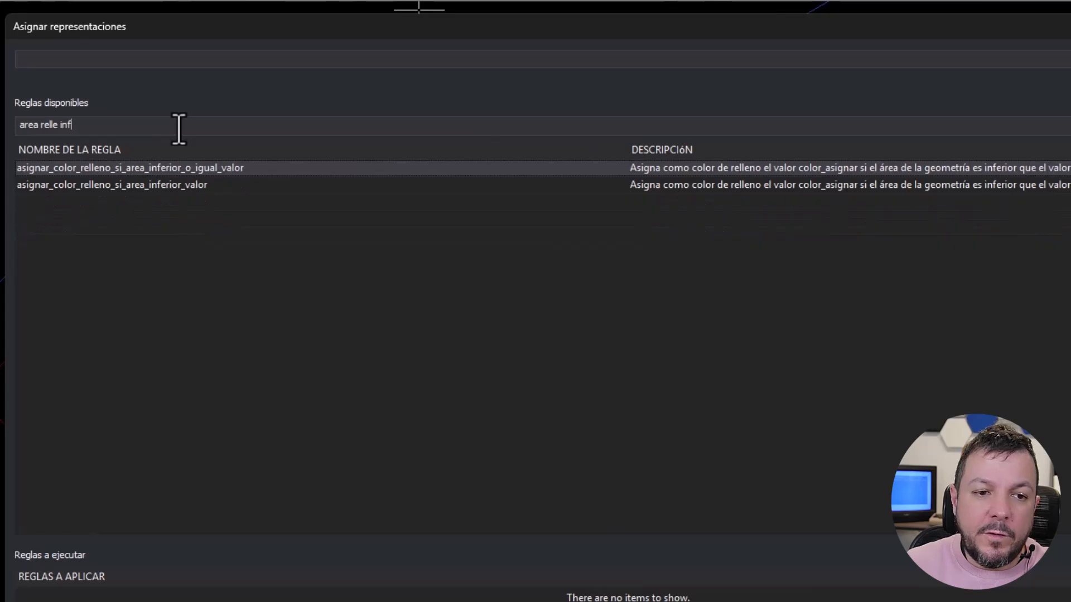
click(144, 185)
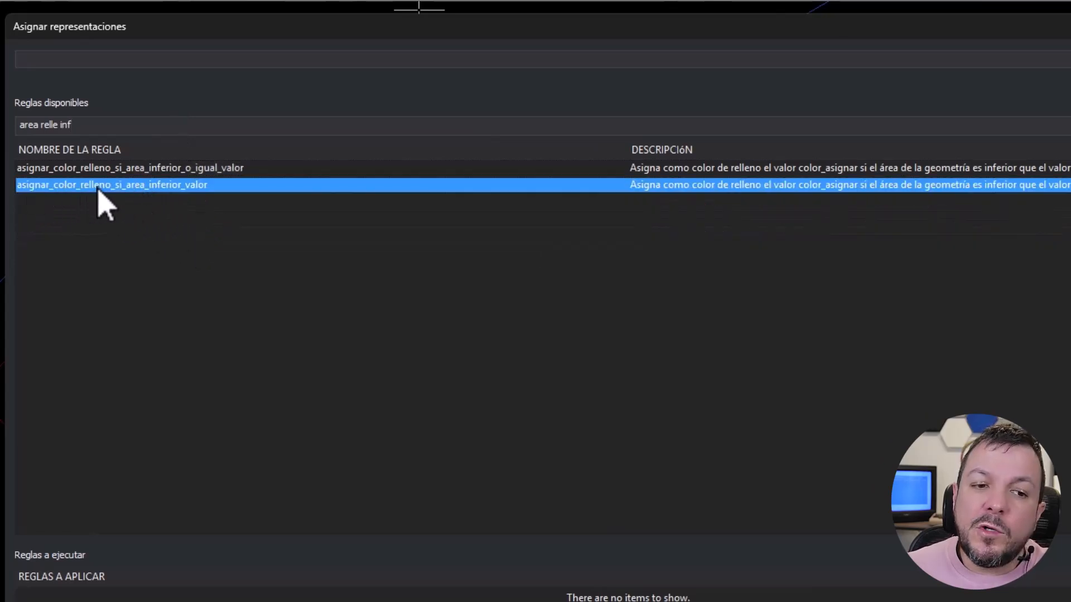
double_click(151, 187)
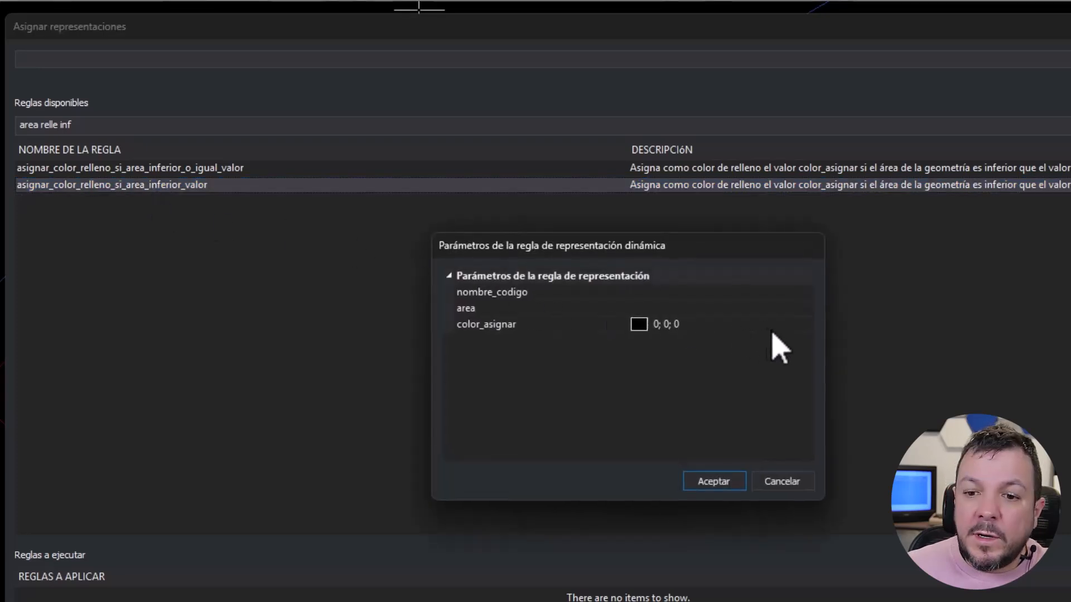
- Configure the area fill rule with code name edificio, area 200 and the orange-yellow colour 255 192 0
click(672, 293)
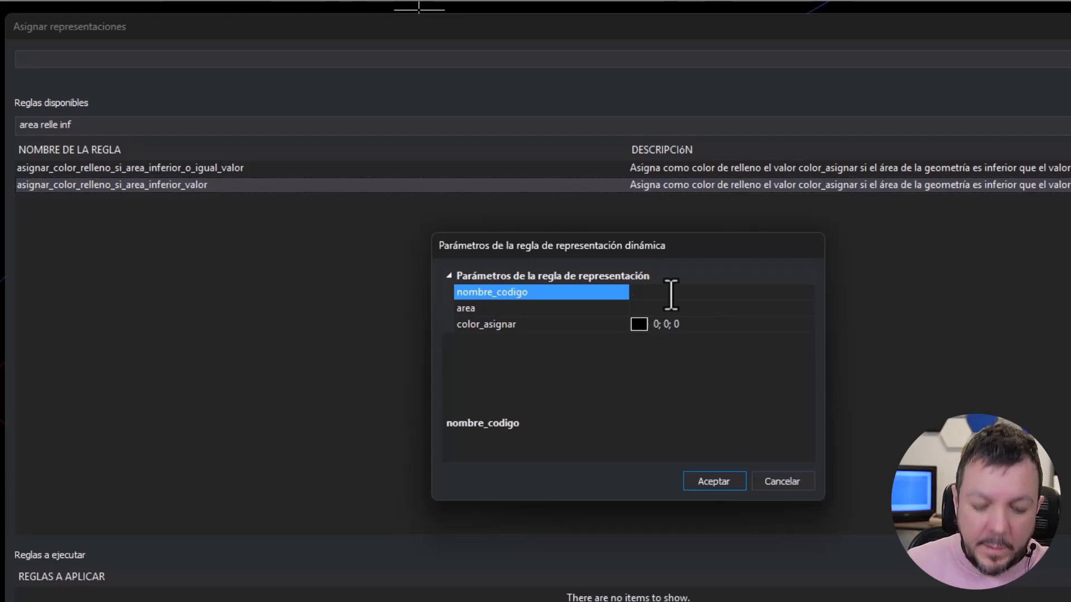
text(edificio)
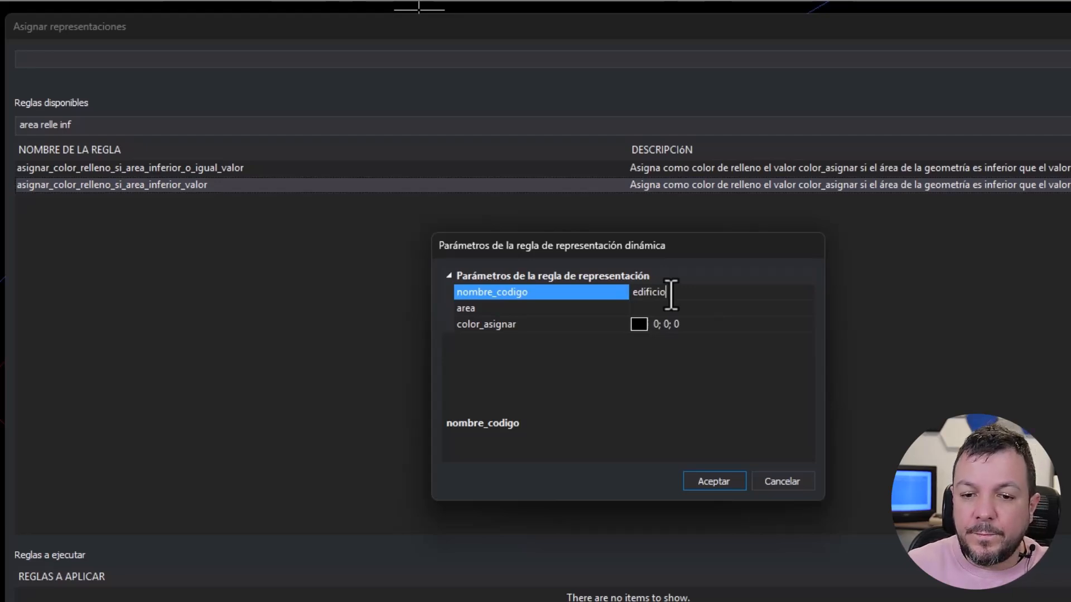
click(638, 308)
text(200)
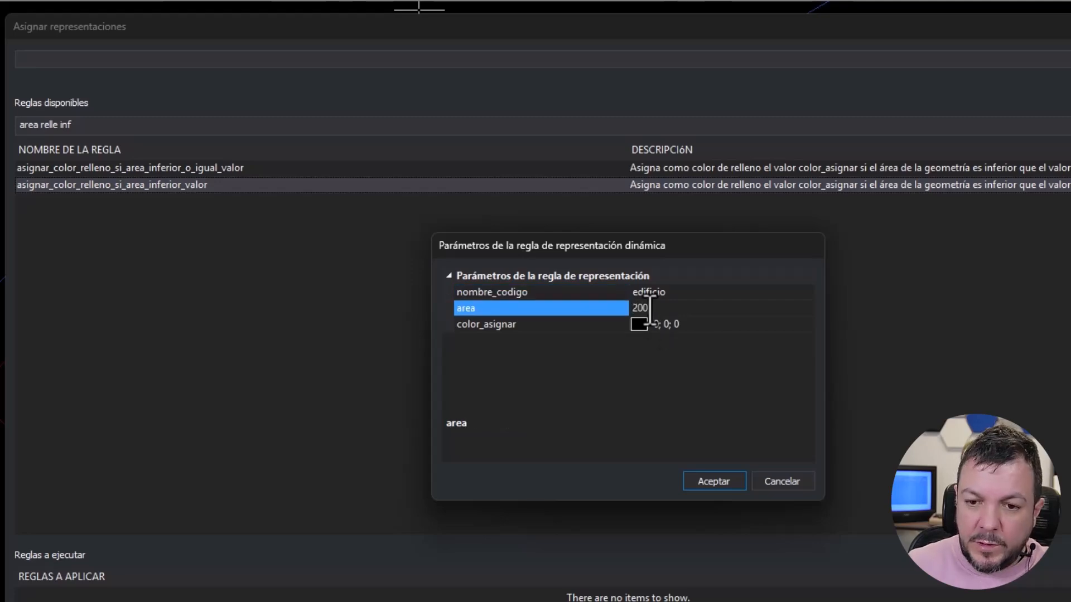
click(791, 324)
click(808, 324)
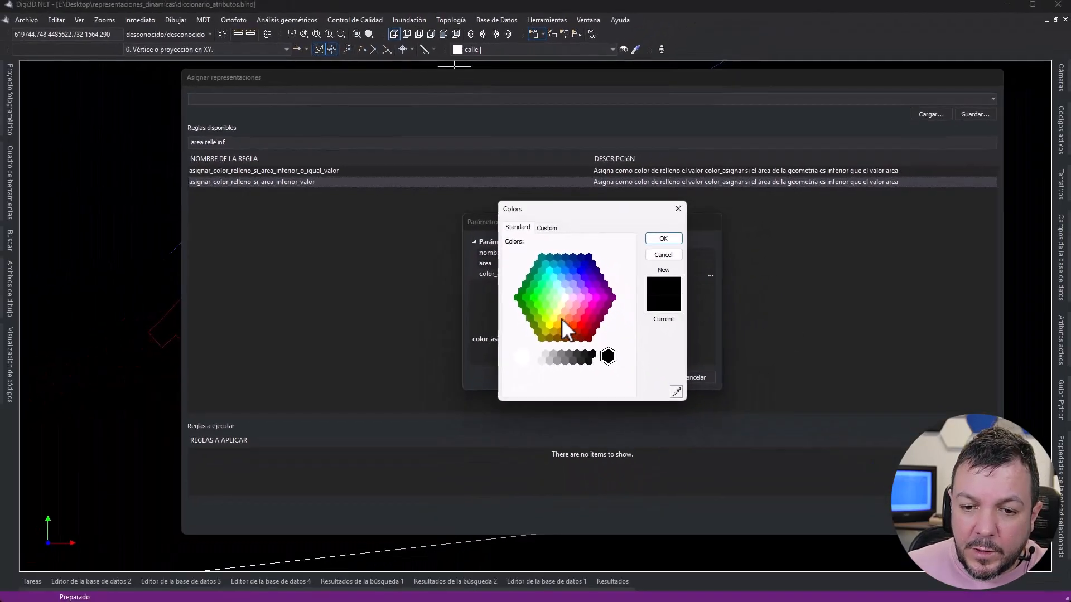
click(564, 364)
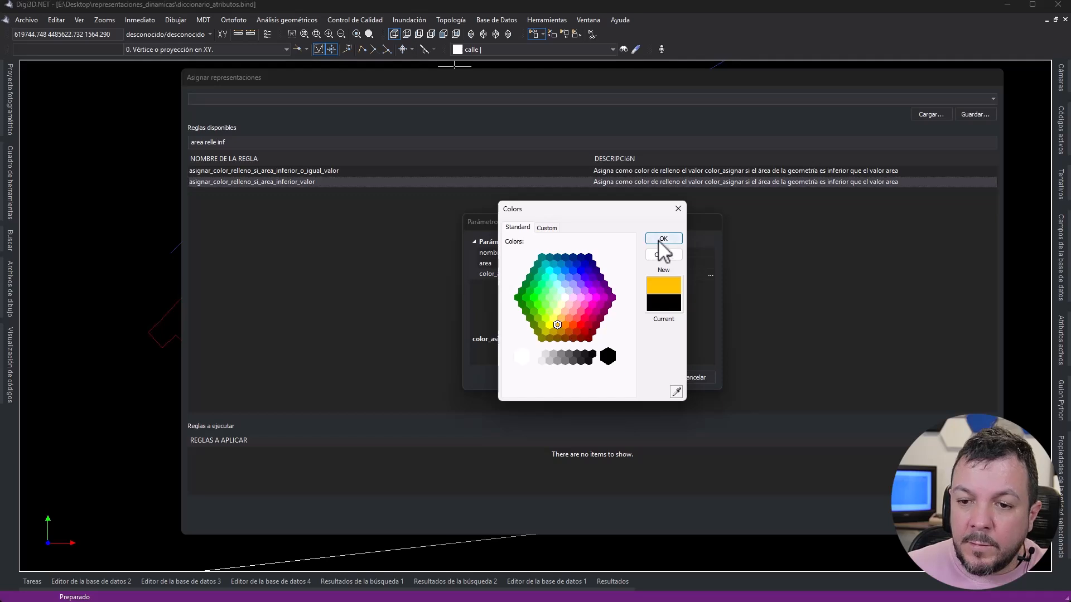
click(700, 255)
click(645, 377)
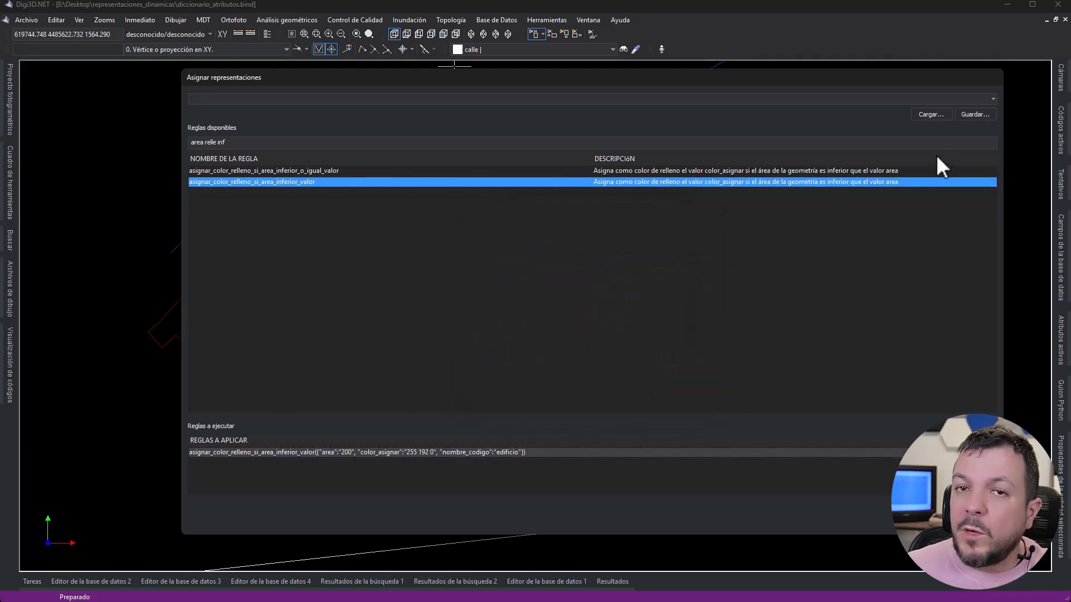
- Save the building area rule set as "Edificios con área inferior a 200m en color amarillo"
click(981, 116)
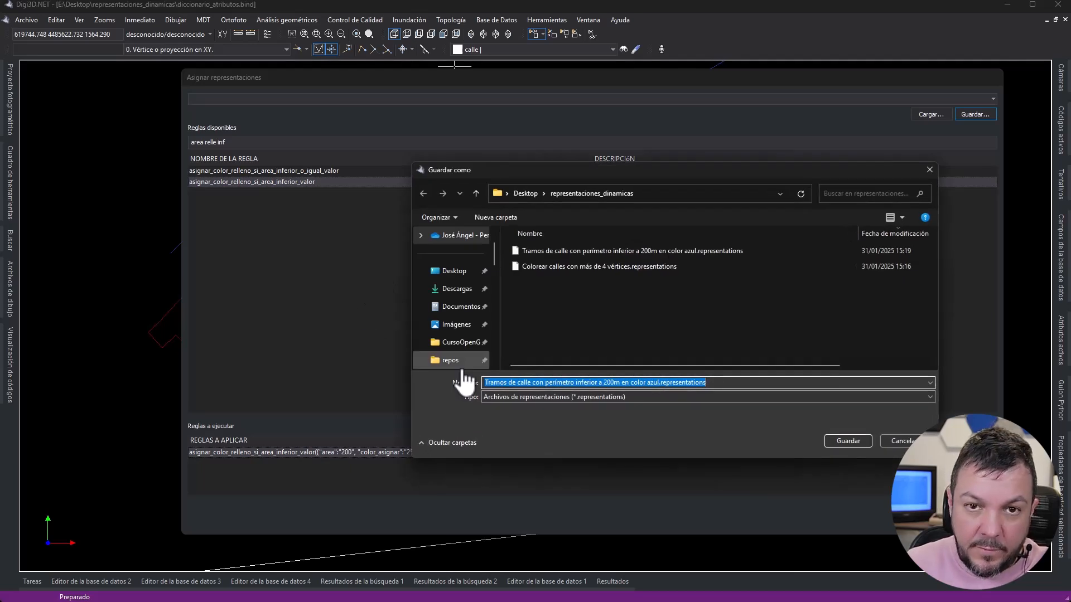
text(Edificios con)
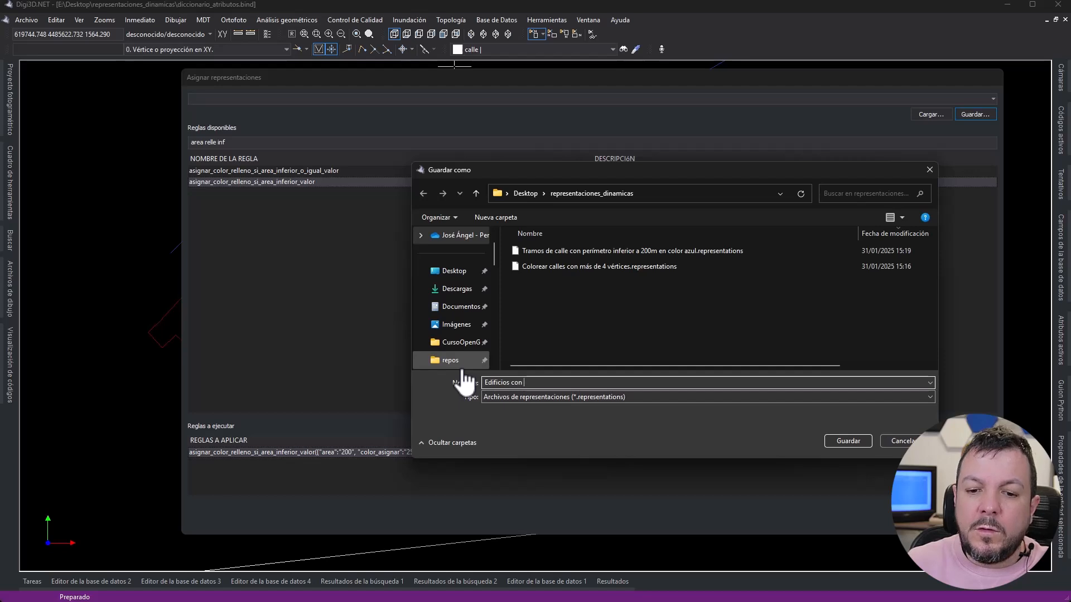
text( área inferior a 200)
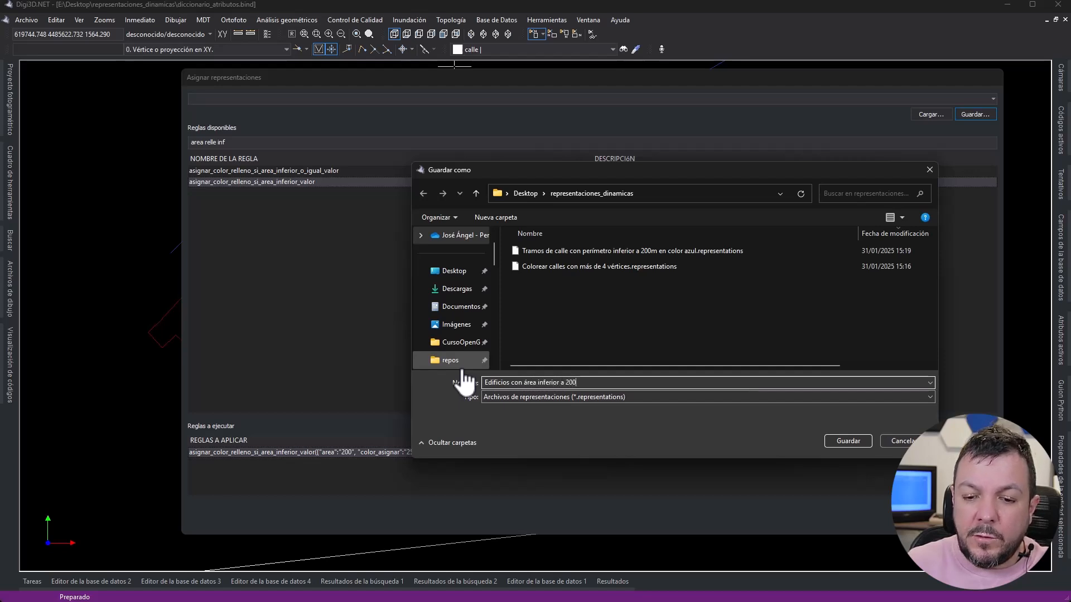
text(m en color amarillo)
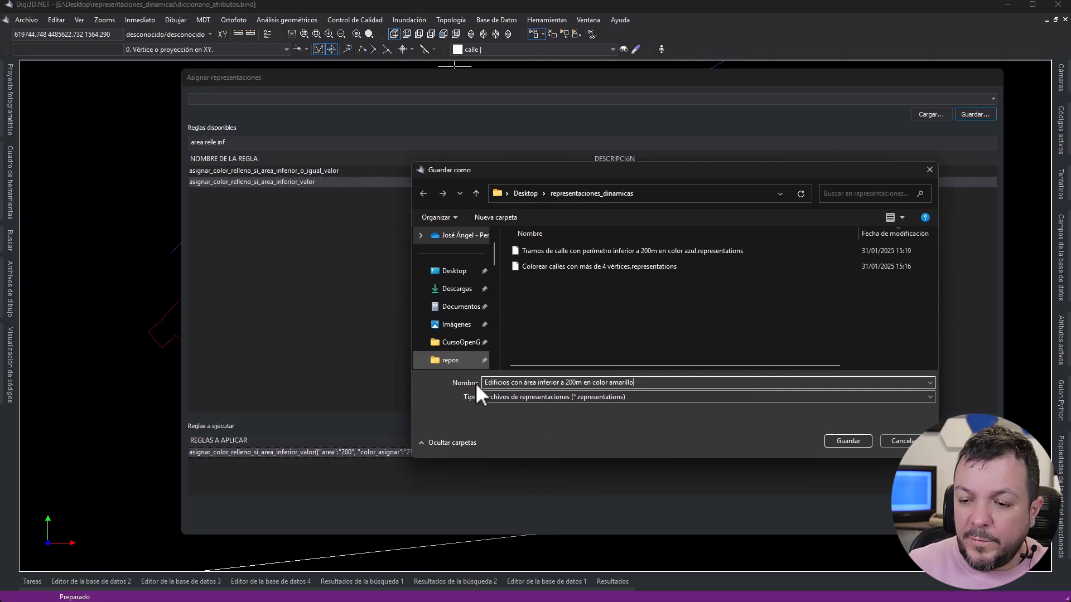
click(844, 440)
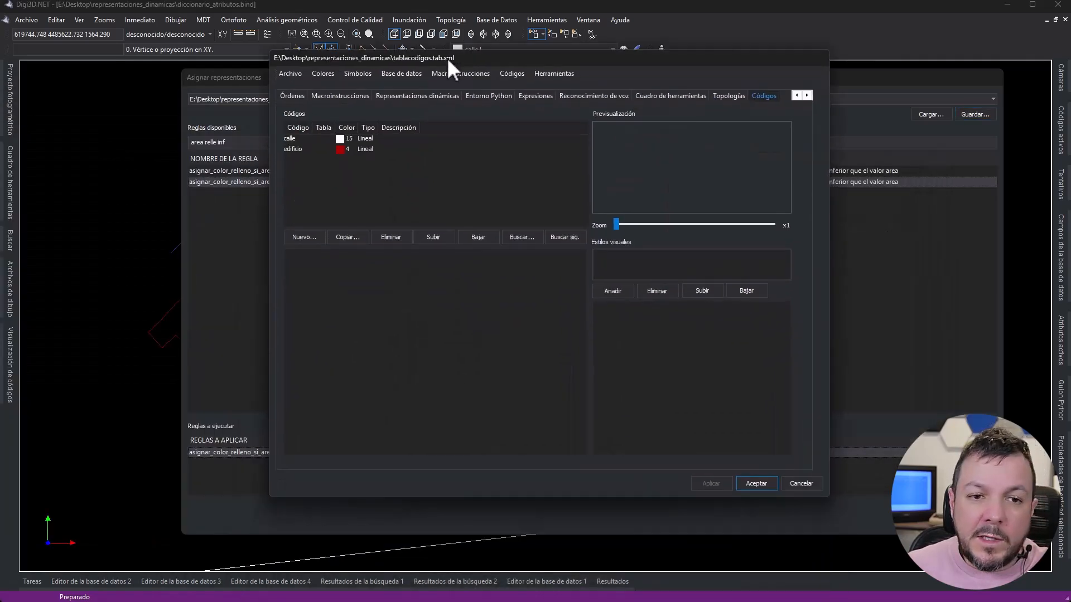
- Add the saved street perimeter and building area rule sets to the code table's dynamic representations, and apply the building rule to the drawing
click(429, 95)
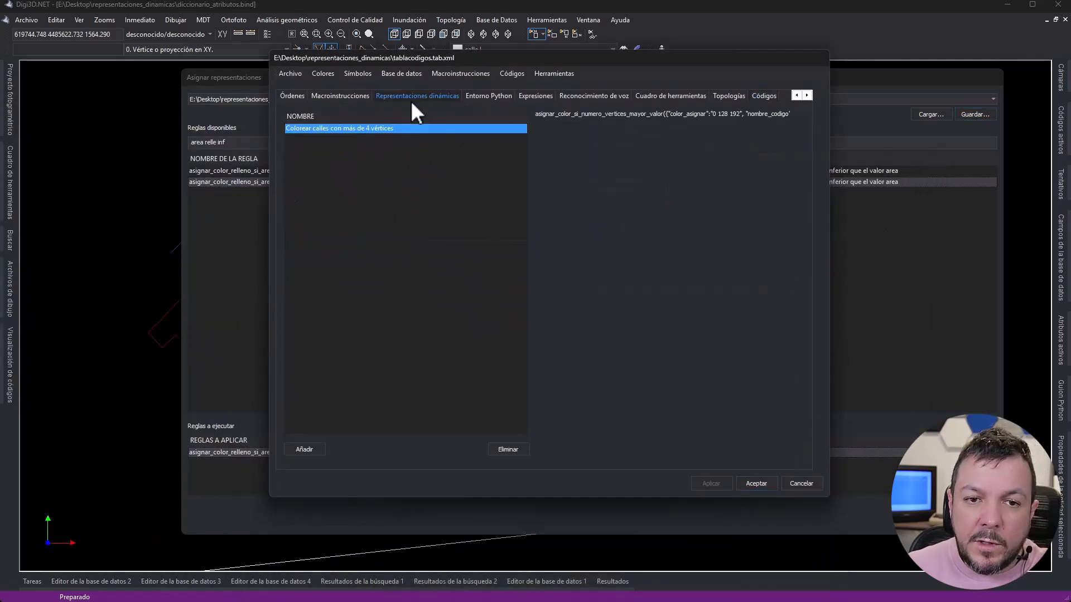
click(300, 448)
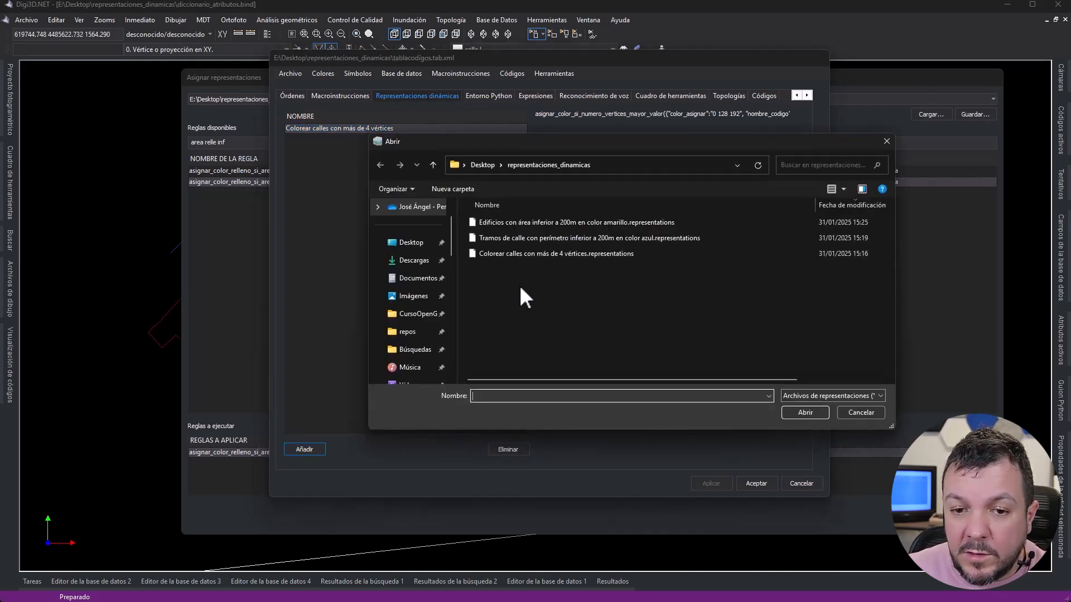
double_click(496, 239)
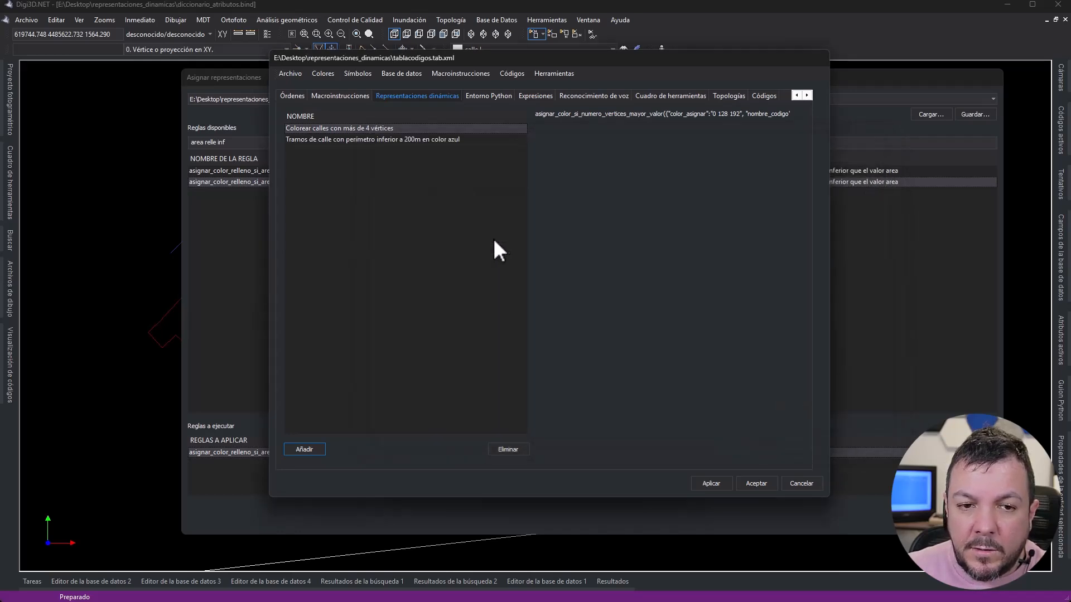
click(313, 448)
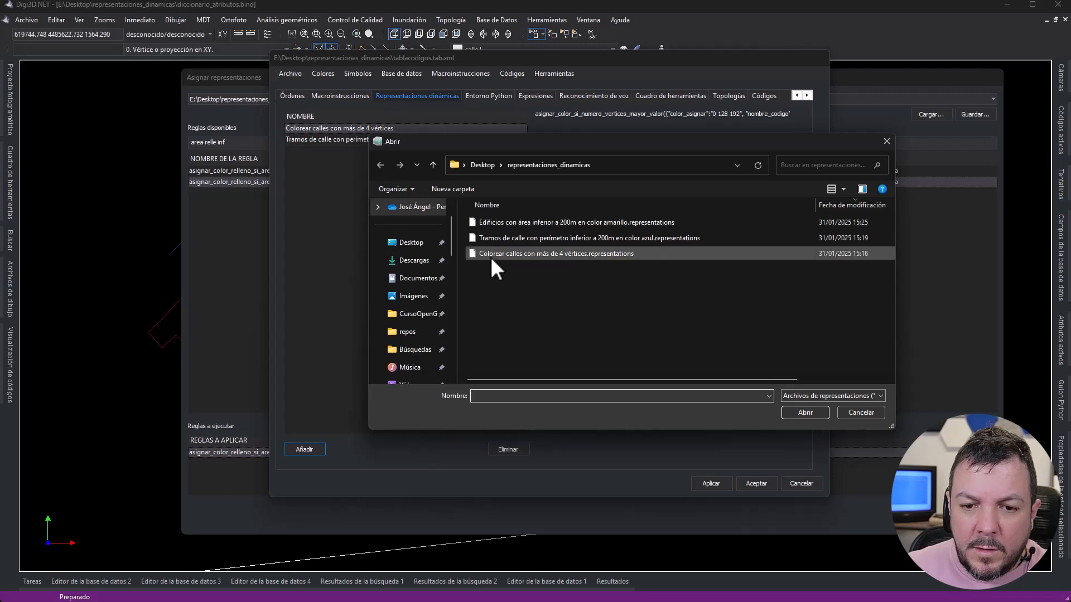
double_click(491, 222)
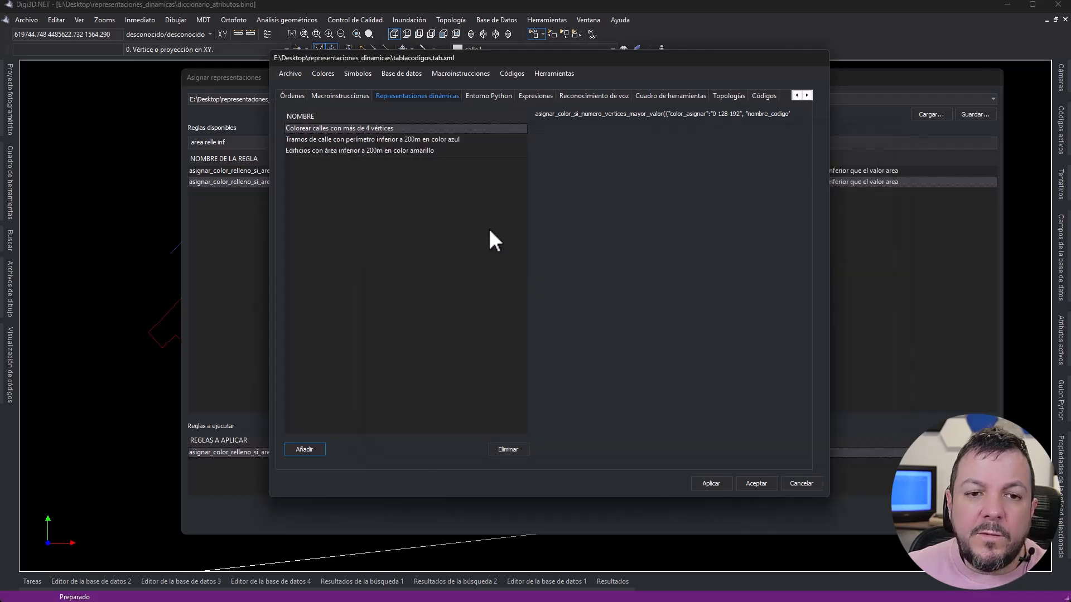
click(289, 73)
key(Escape)
drag(683, 57, 0, 81)
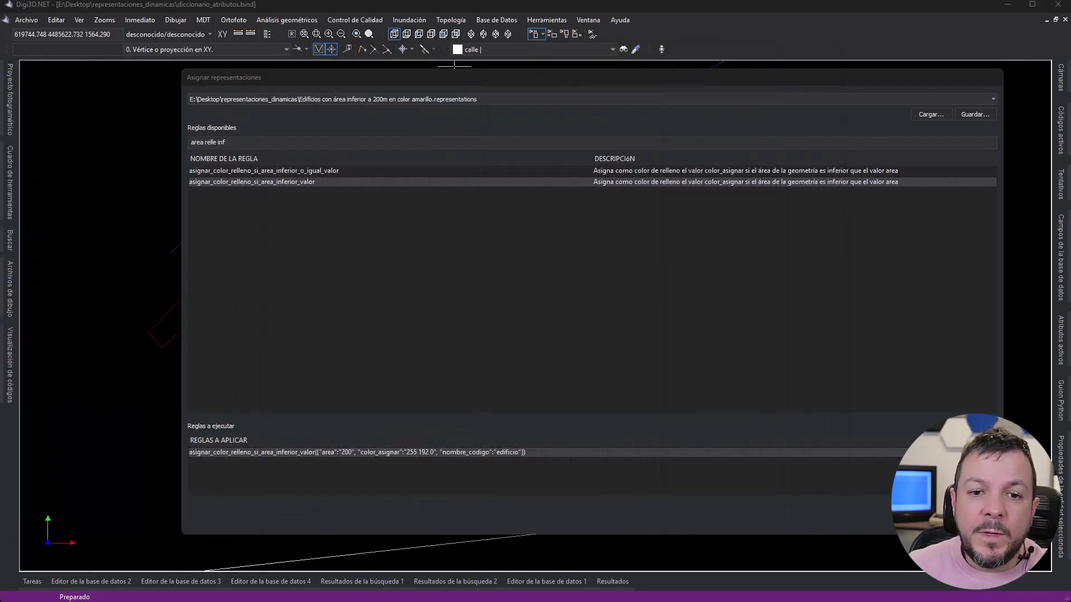
click(931, 520)
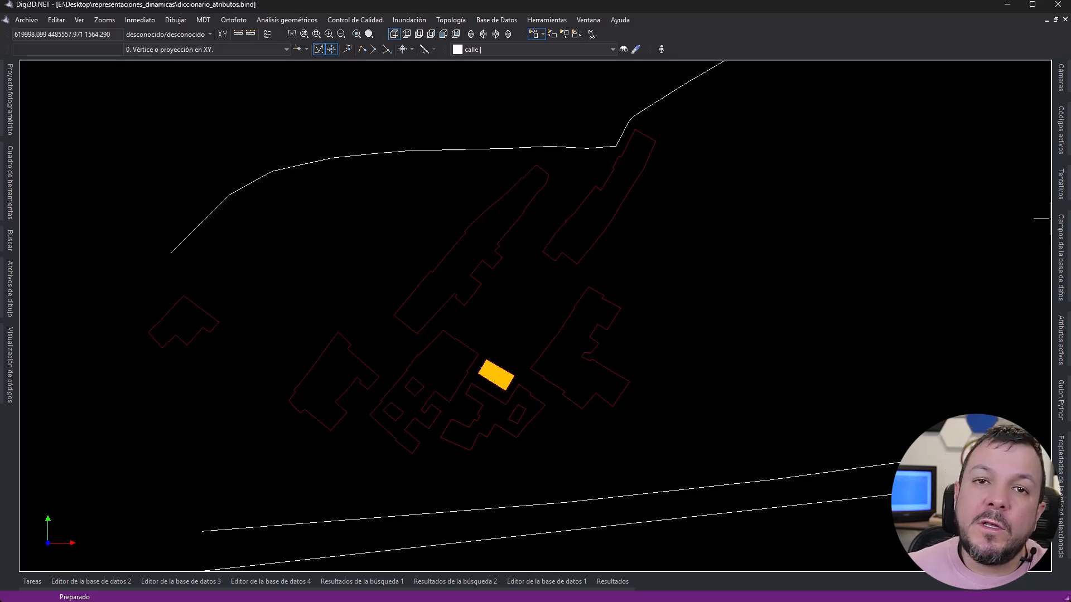
- Start another manual representation assignment and filter the available rules by "hueco menor rell"
click(79, 20)
mouse_move(94, 34)
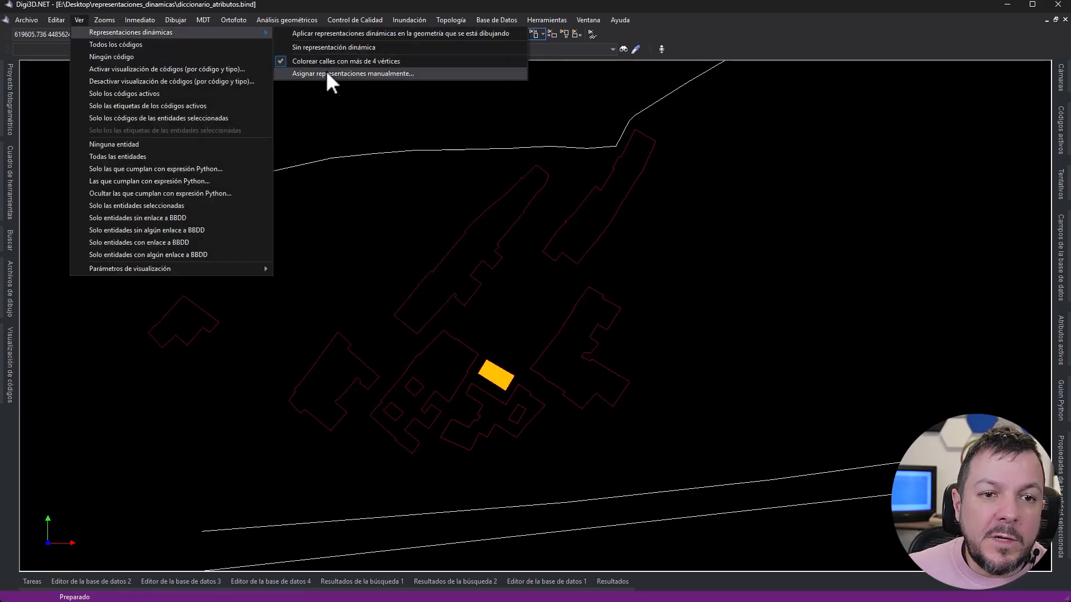
click(326, 73)
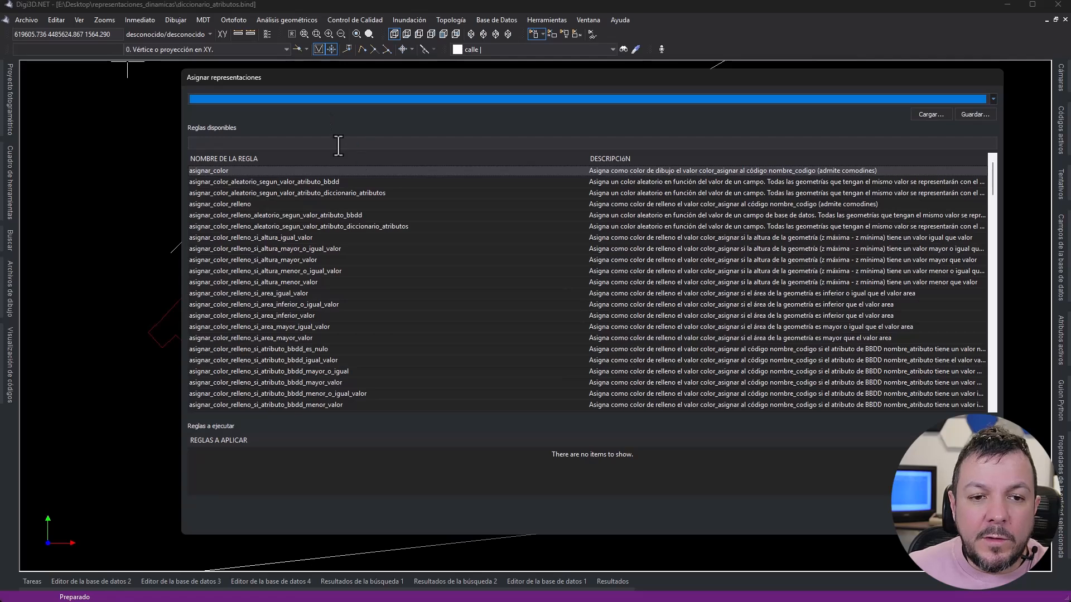
click(338, 144)
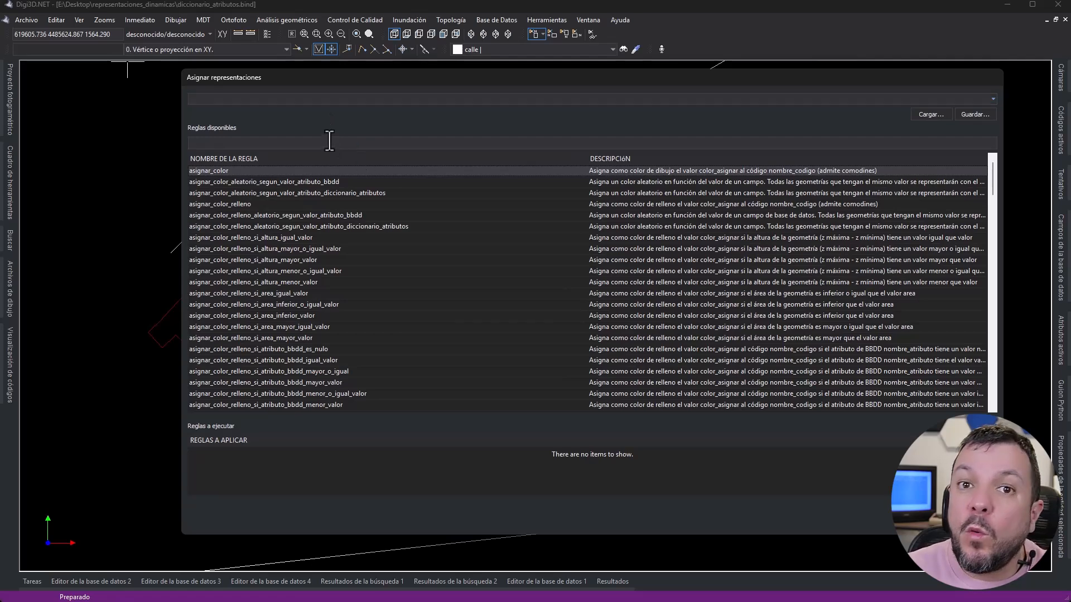
text(hueco)
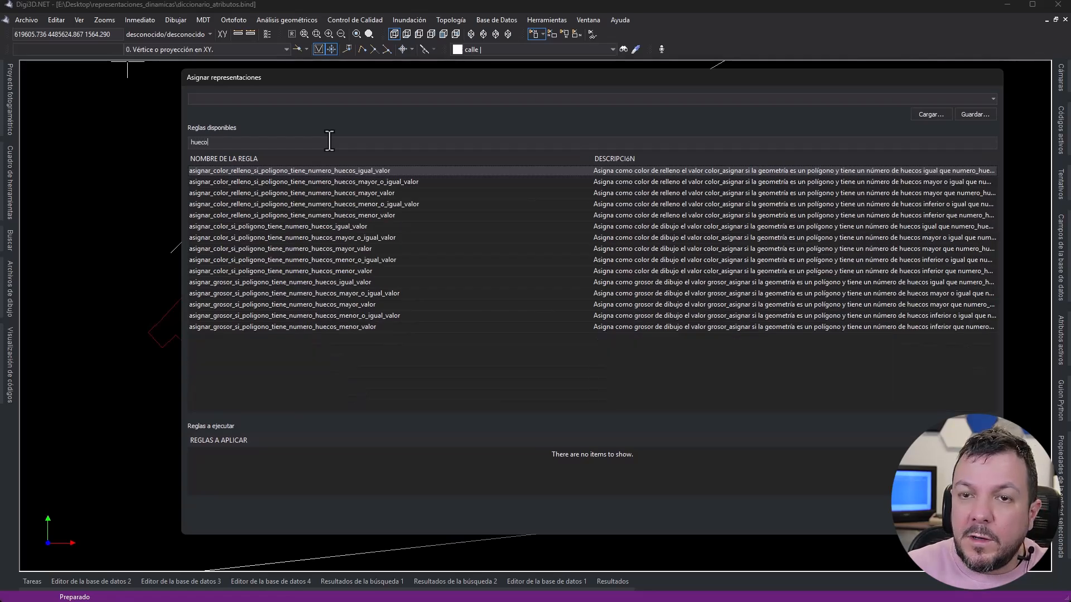
text( me)
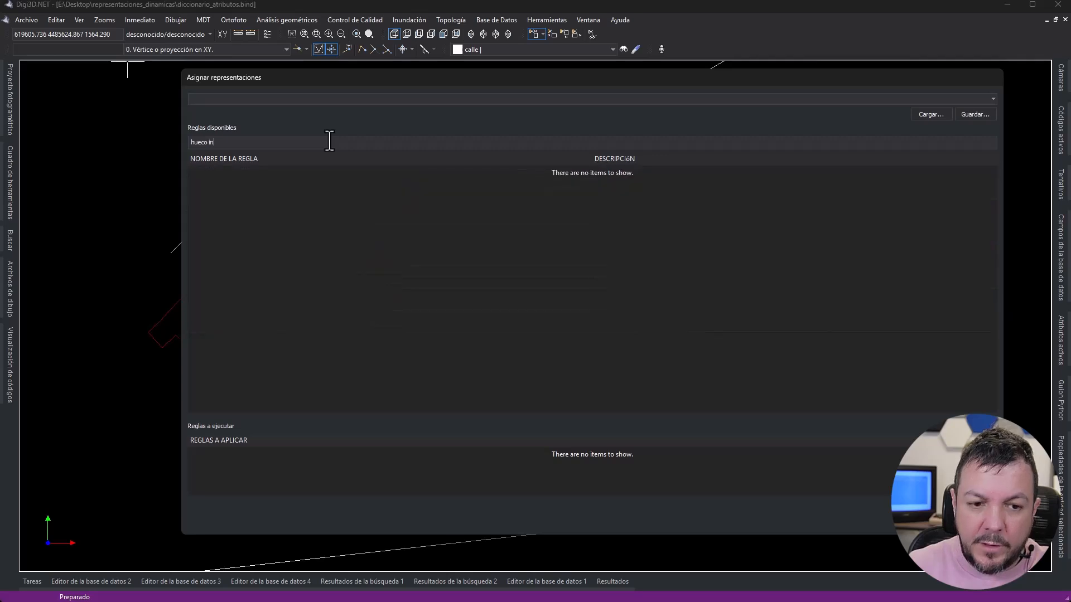
text(nor)
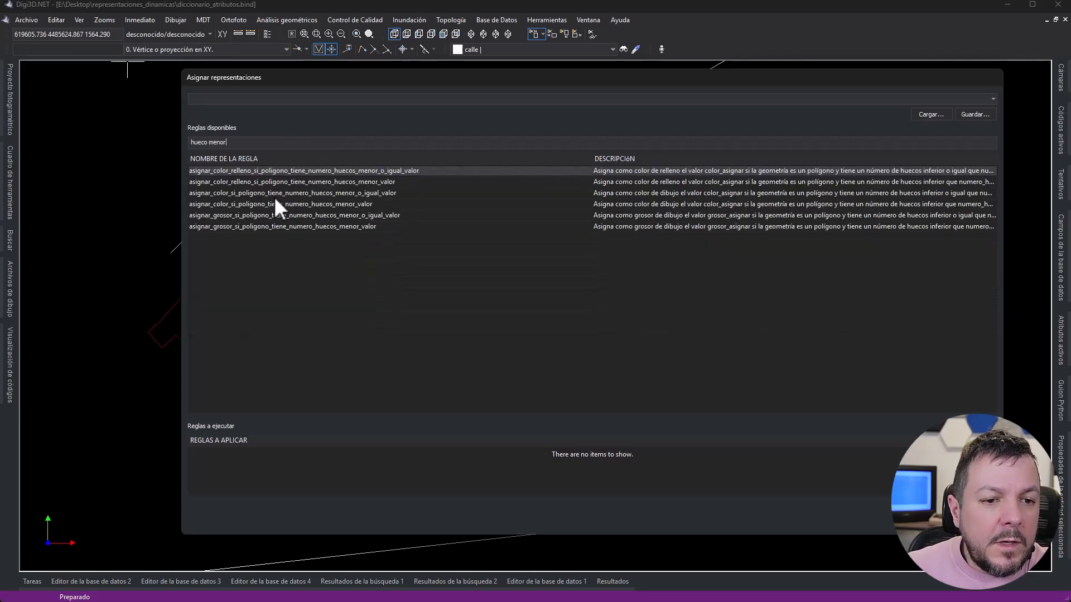
text( rell)
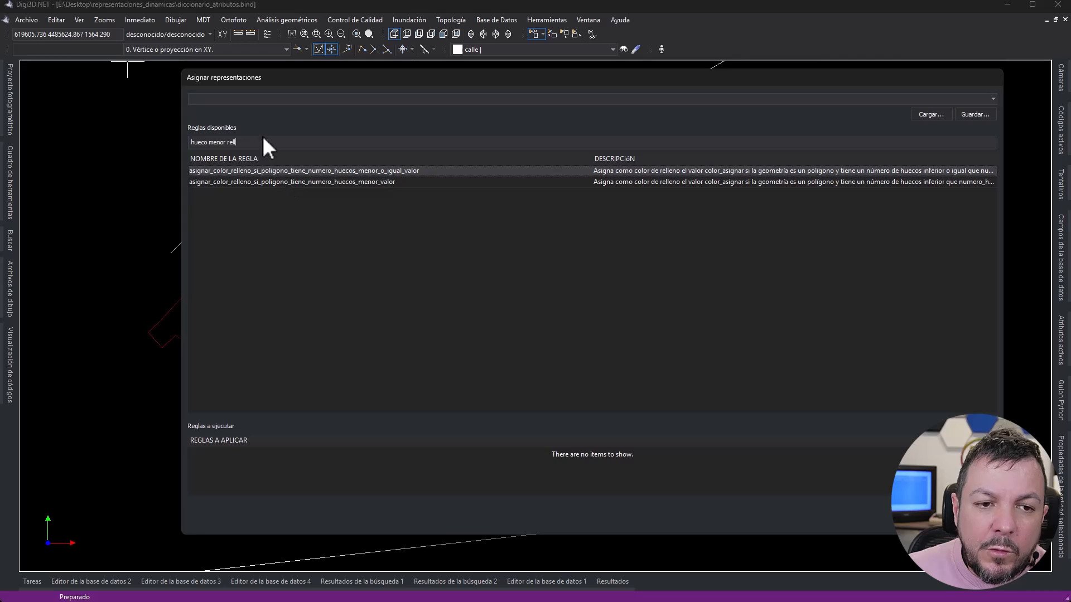
- Change the rule filter to "hueco mayor rell" and add asignar_color_relleno_si_poligono_tiene_numero_huecos_mayor_o_igual_valor
drag(225, 144, 208, 144)
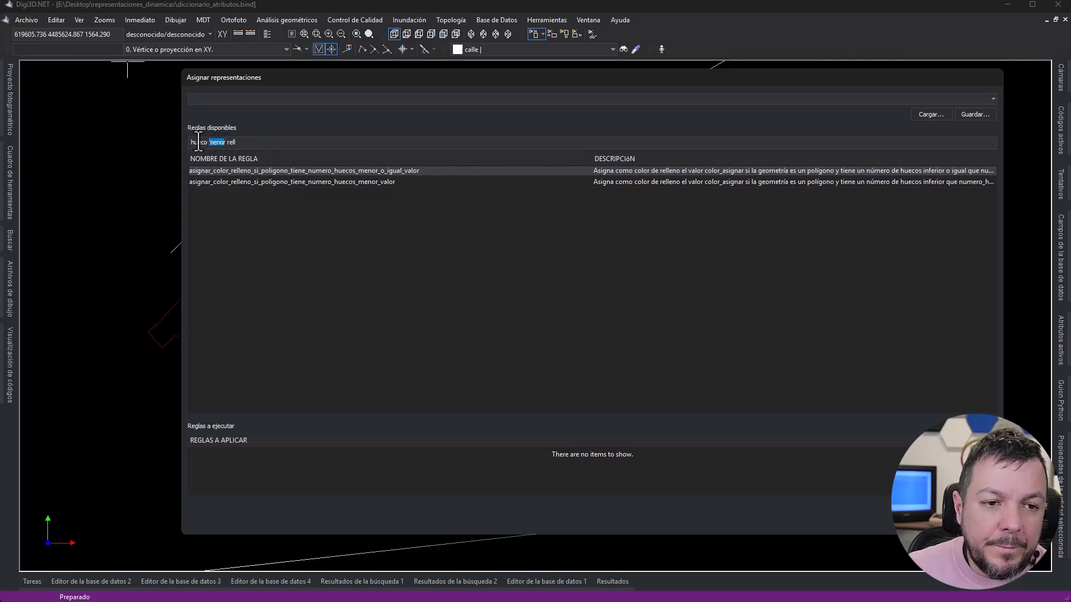
text(mayor)
key(BackSpace)
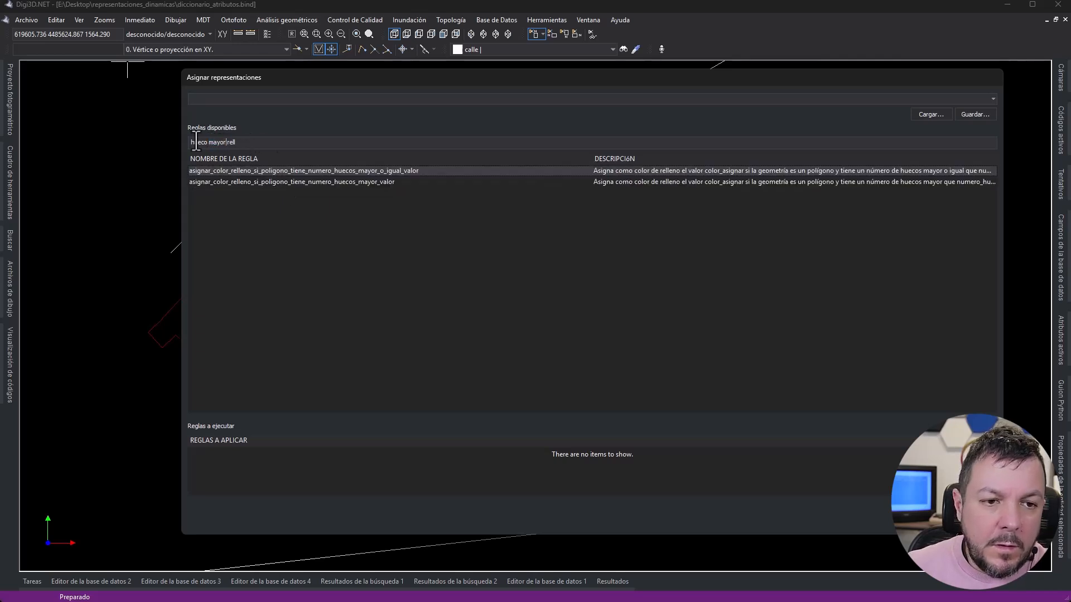
click(387, 170)
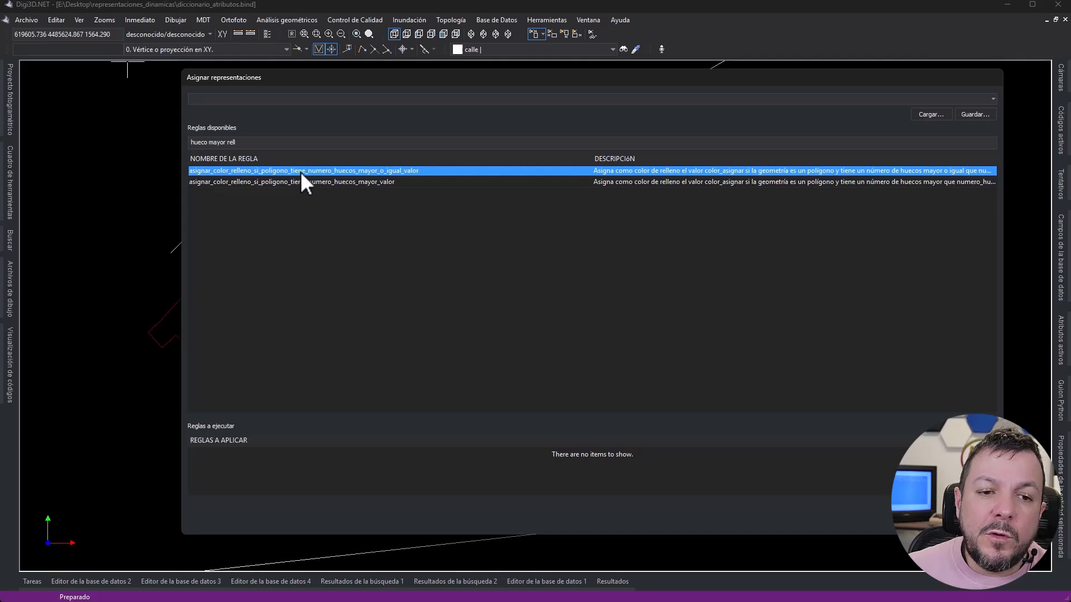
double_click(388, 172)
- Configure the hole-count fill rule with code name edificio, 2 holes and the orange-red colour 255 66 0
click(636, 252)
text(edificio)
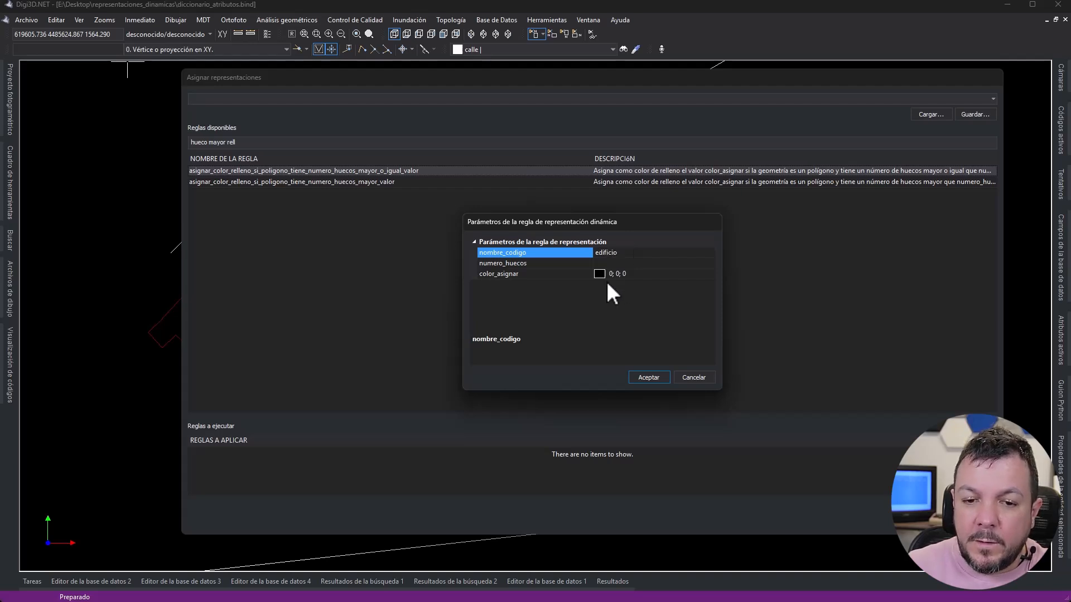
key(Tab)
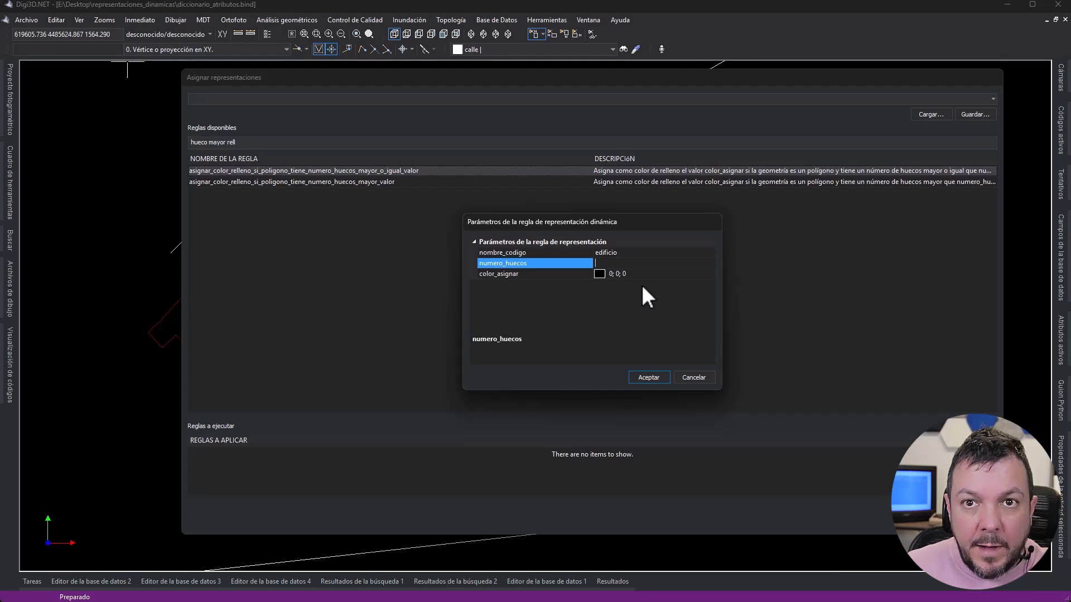
click(667, 275)
click(711, 274)
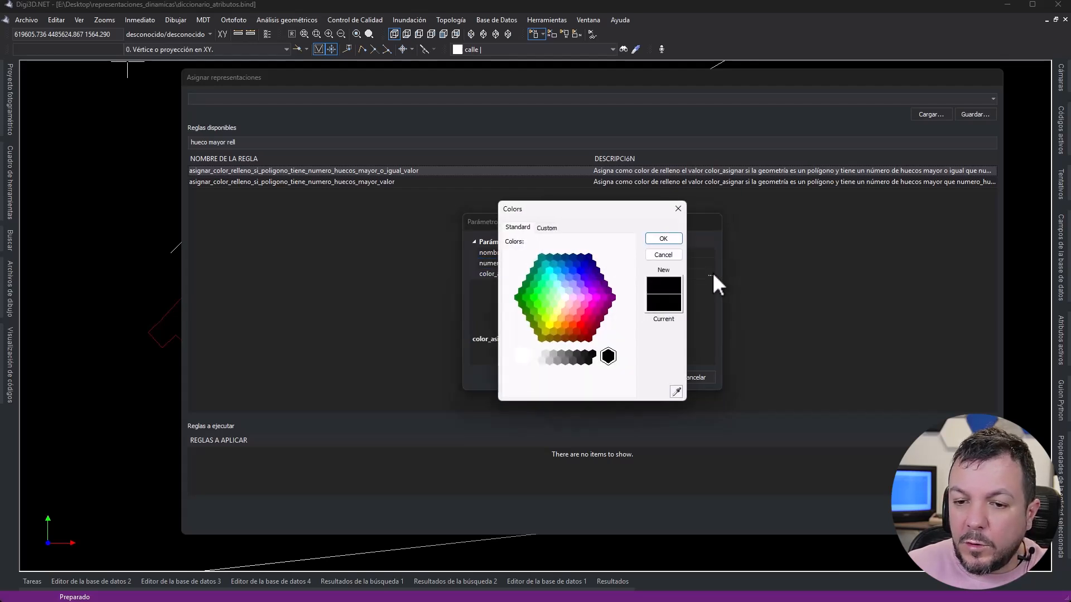
click(573, 324)
click(663, 240)
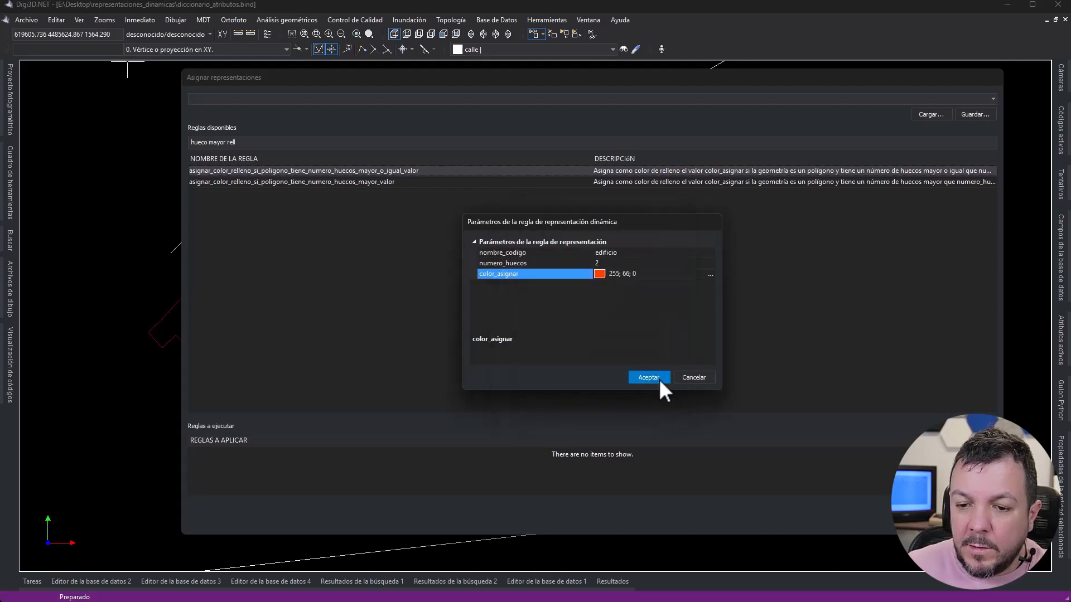
click(652, 378)
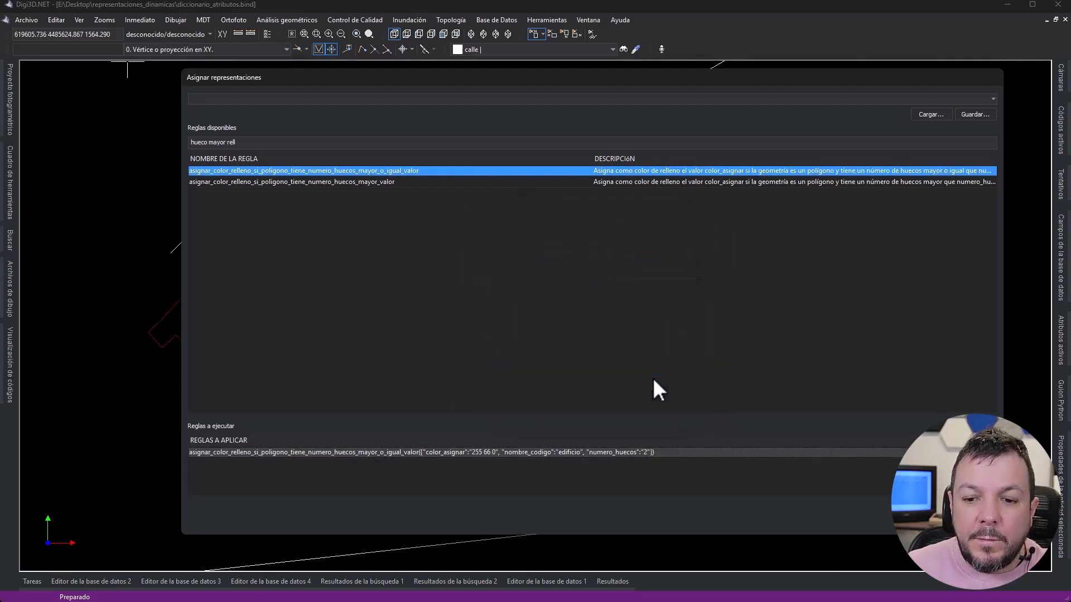
- Save the hole-count fill rule set as "Rellenar de naranja los edificios que tengan dos o más 2 patios" and apply it to the drawing
click(969, 114)
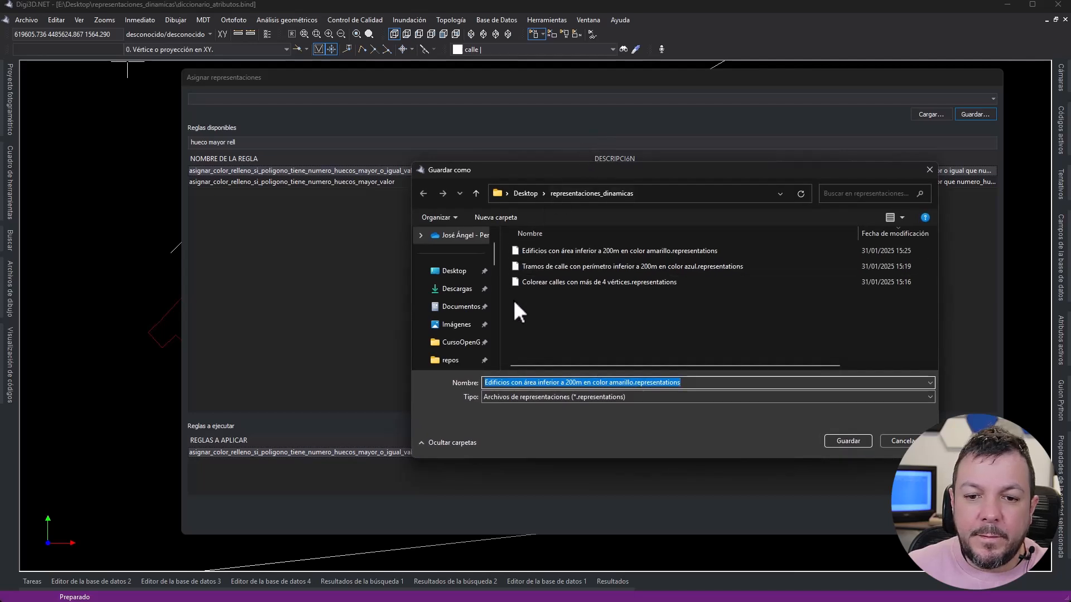
text(Pol)
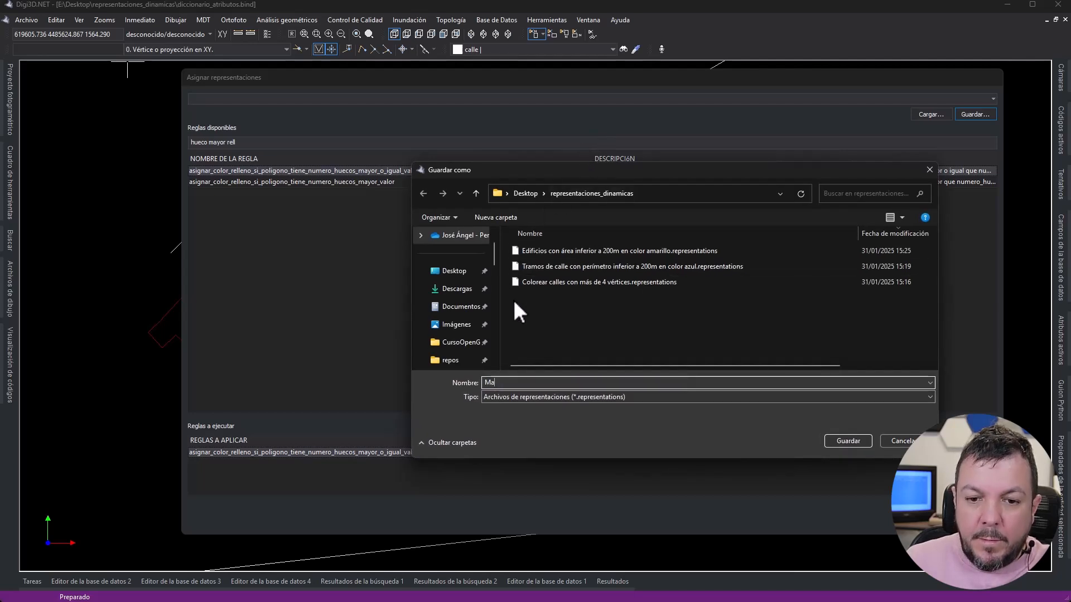
key(BackSpace)
key(BackSpace)
key(BackSpace)
text(Rellenar de)
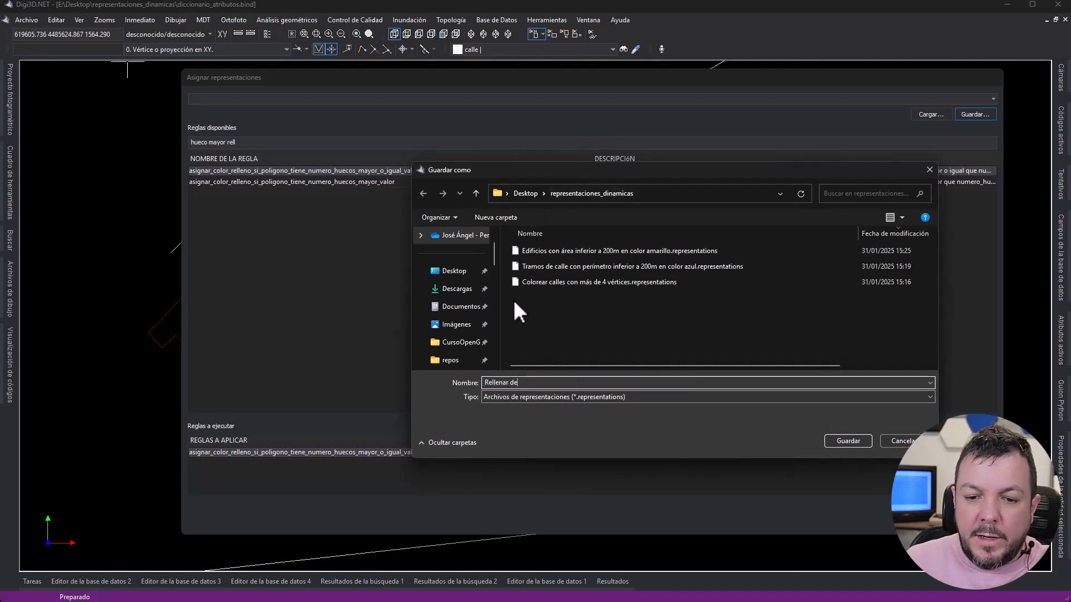
text( naranja lo)
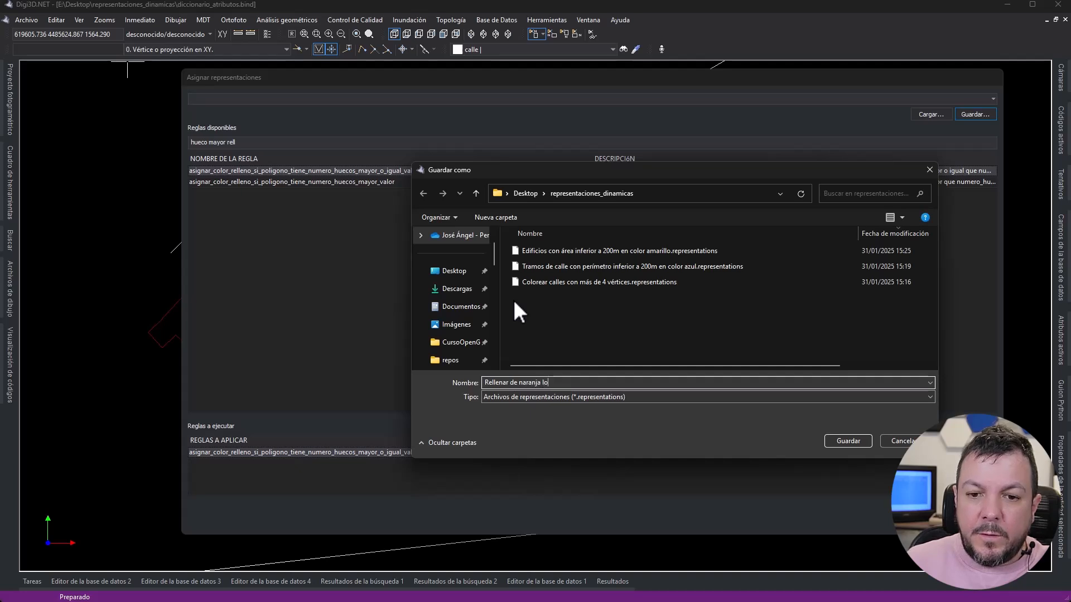
text(s edificios q)
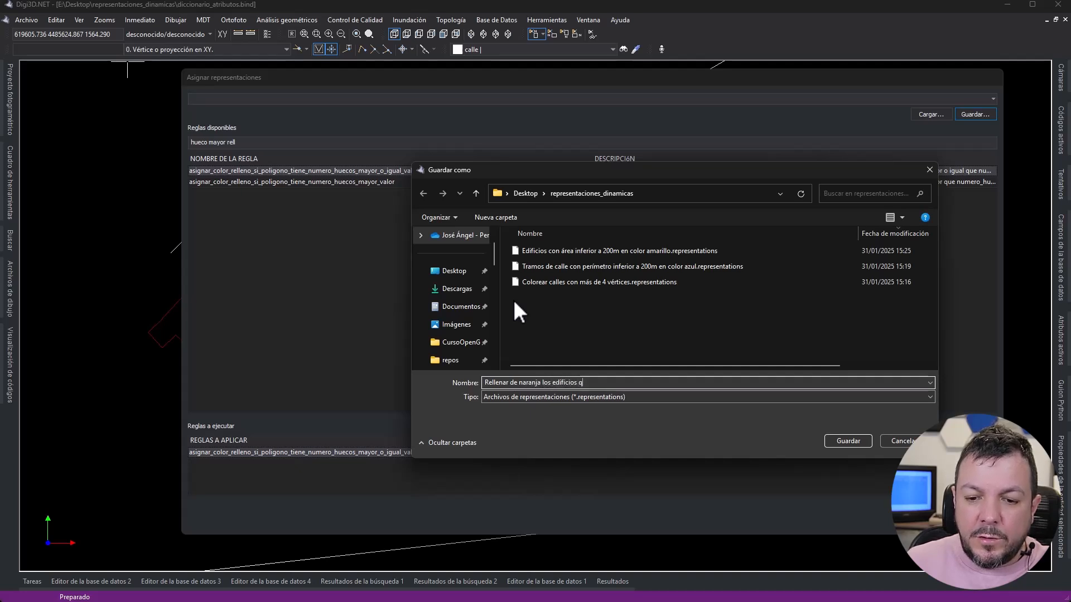
text(ue tengan más de 2 )
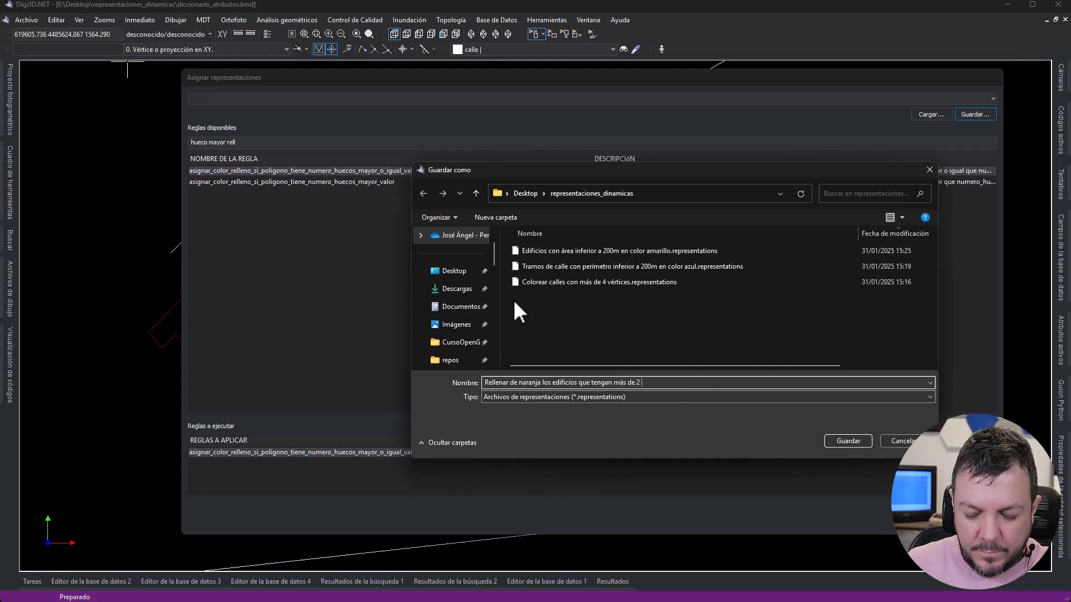
text(patios)
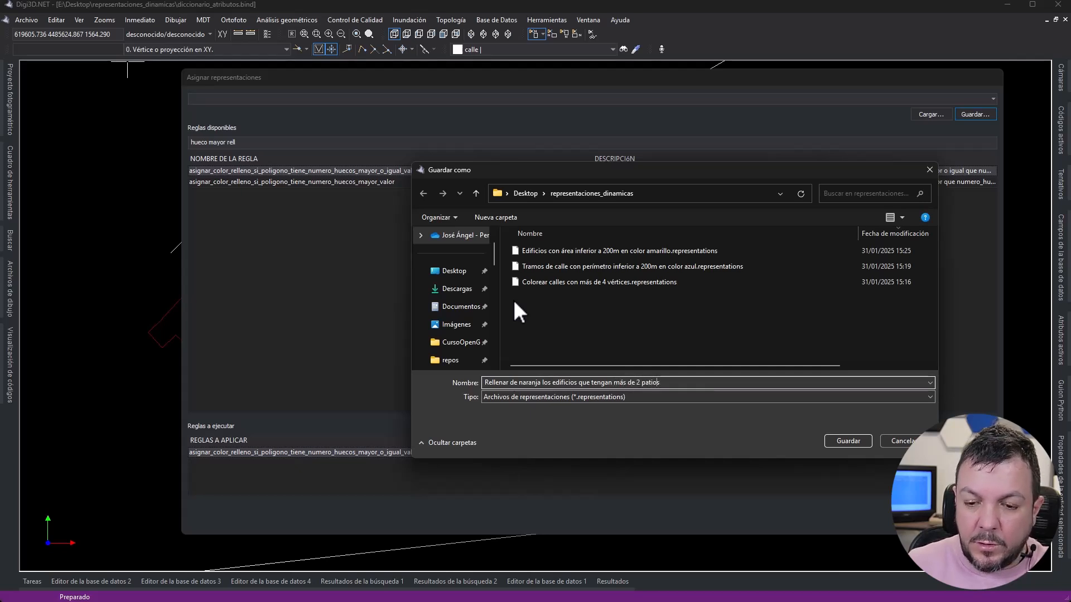
text(dos o)
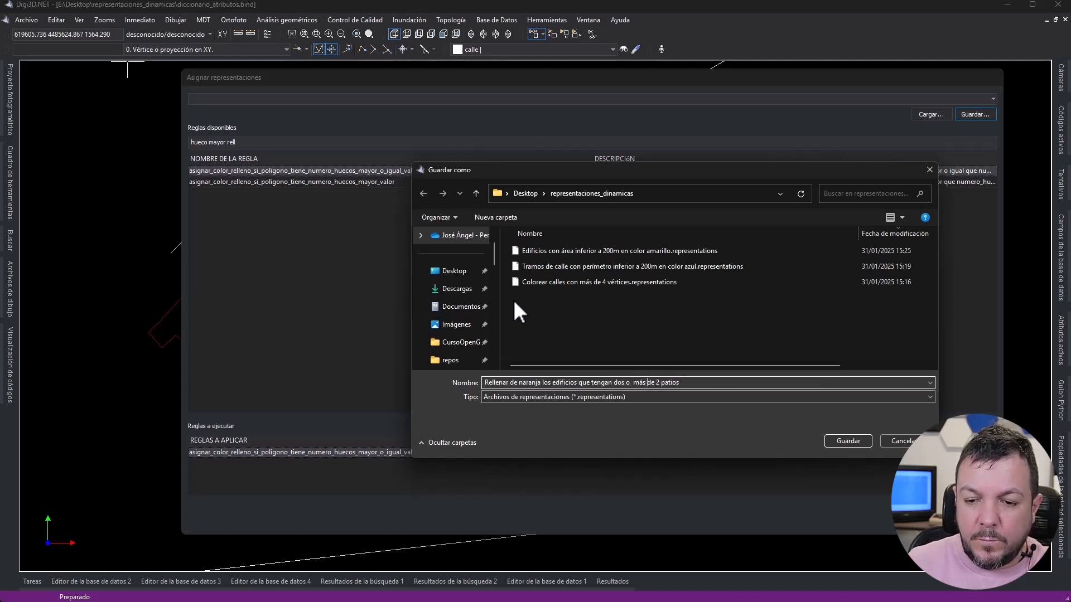
key(BackSpace)
key(BackSpace)
key(BackSpace)
key(Left)
key(Left)
key(Left)
key(Left)
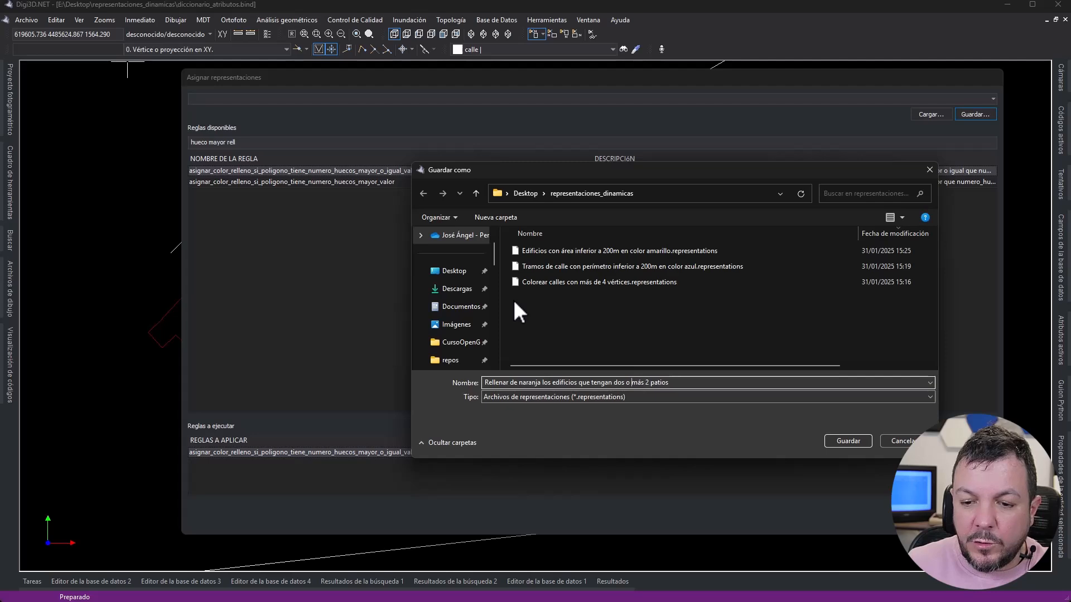
key(Return)
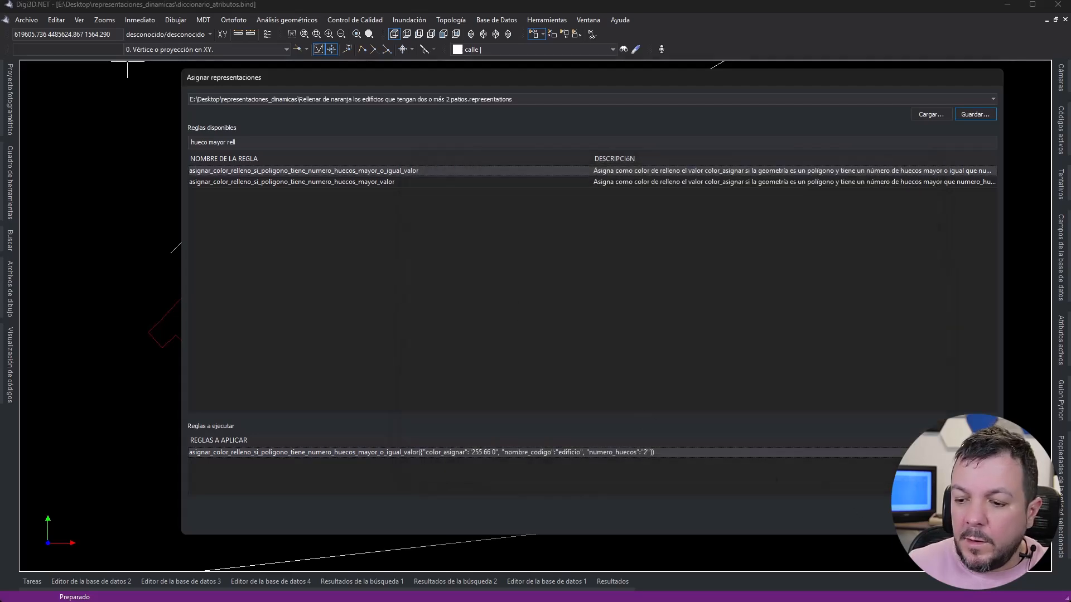
click(931, 522)
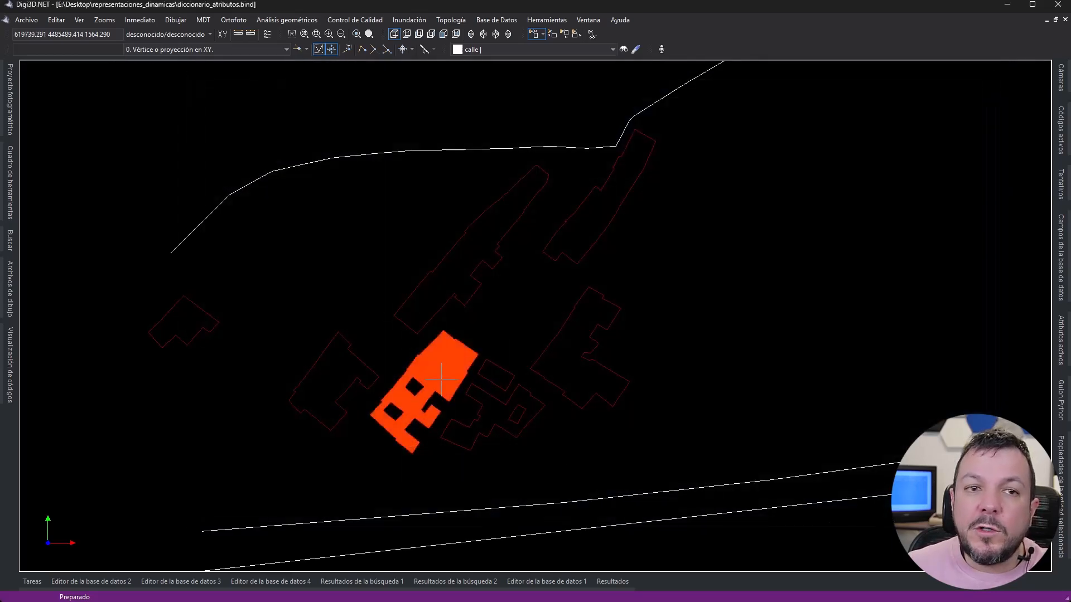
- Add the saved orange building fill rule set to the code table's dynamic representations and apply the table change
drag(0, 73, 348, 73)
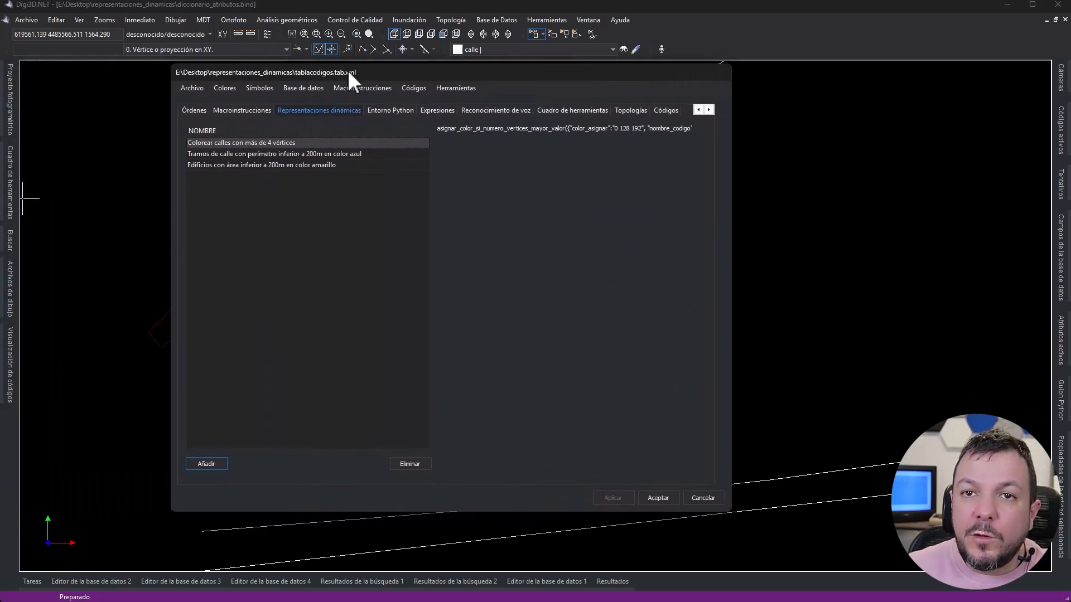
click(204, 463)
double_click(441, 170)
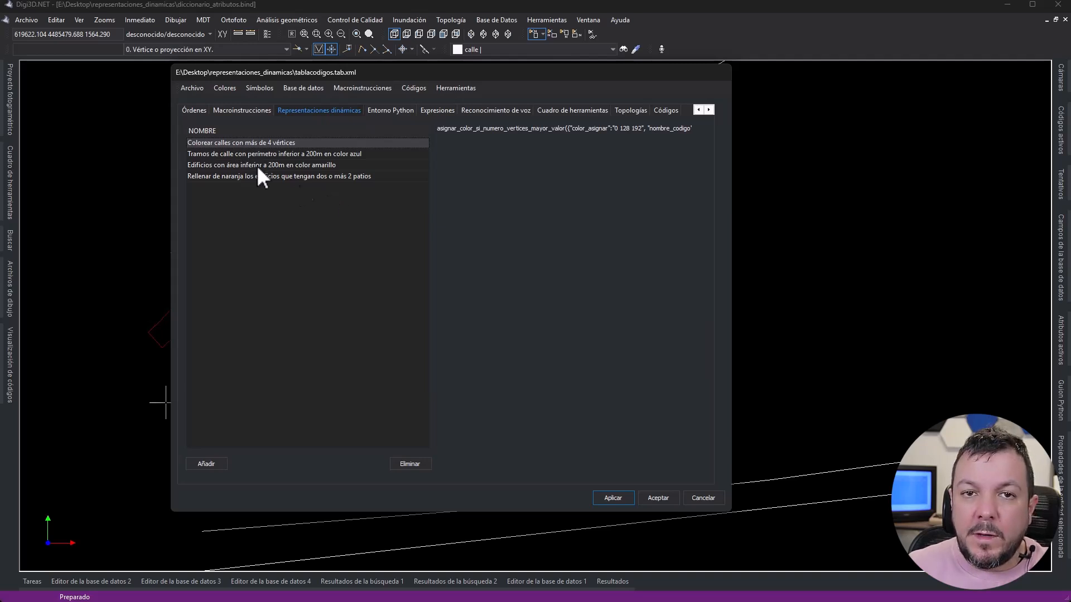
click(614, 498)
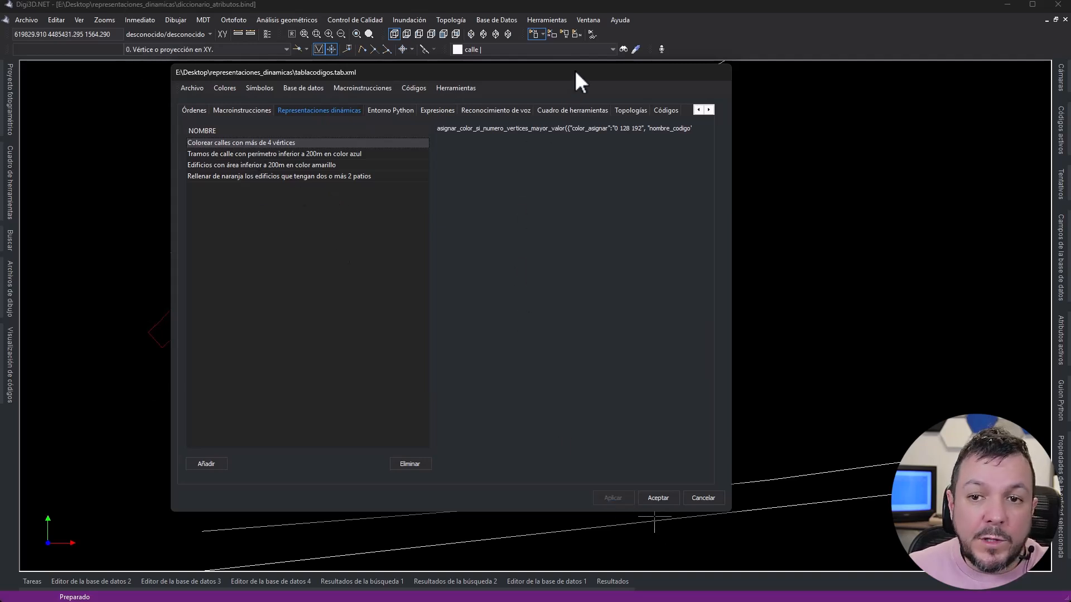
- Save the code table with its embedded representations and reload the drawing file as a new project
drag(575, 72, 0, 111)
click(78, 21)
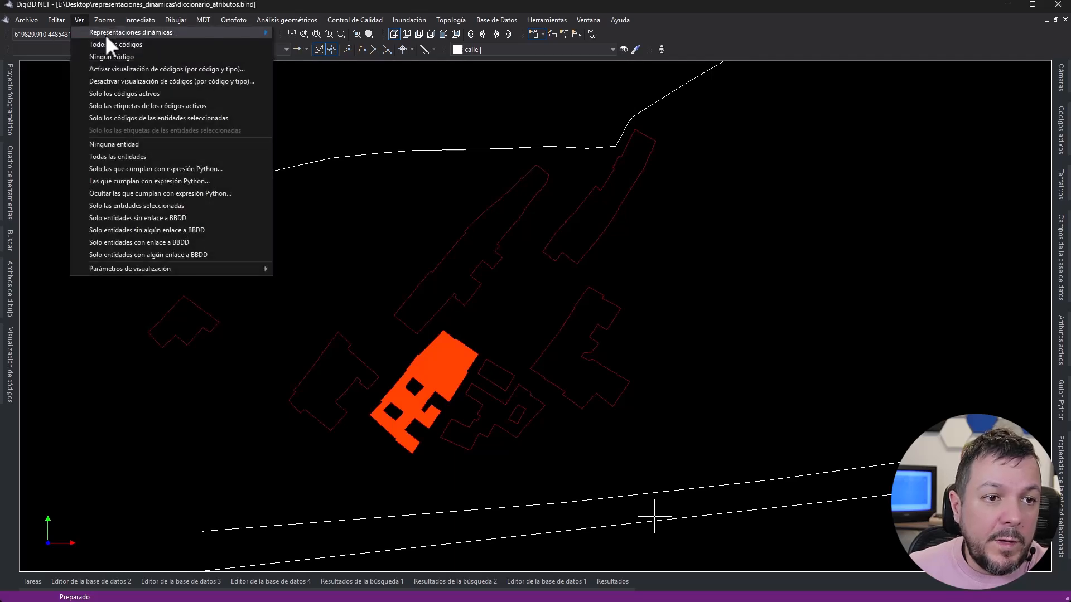
drag(0, 106, 608, 104)
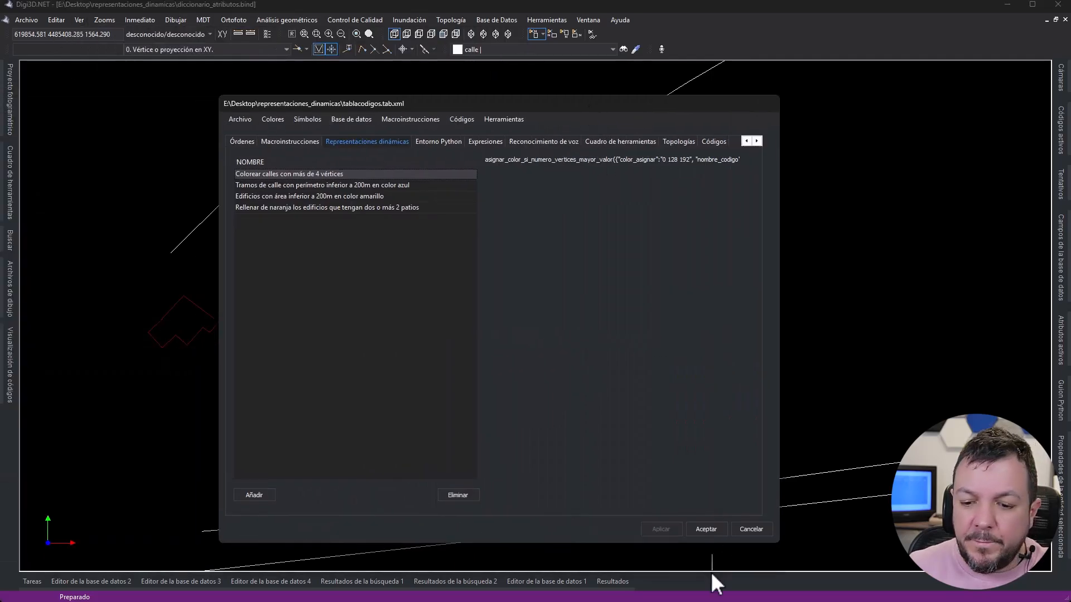
click(242, 119)
click(270, 162)
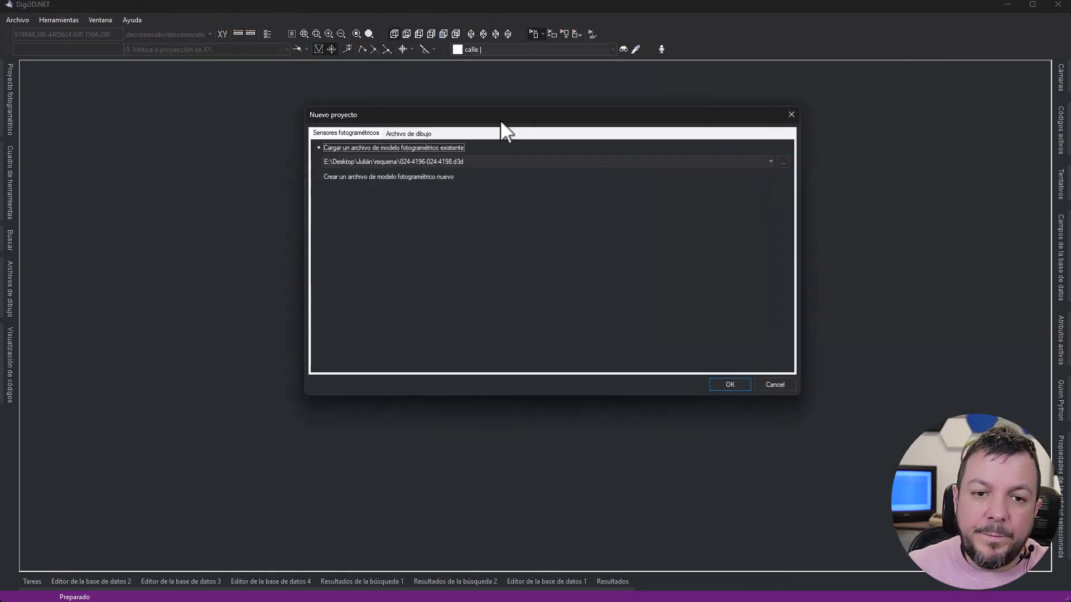
click(396, 133)
key(Return)
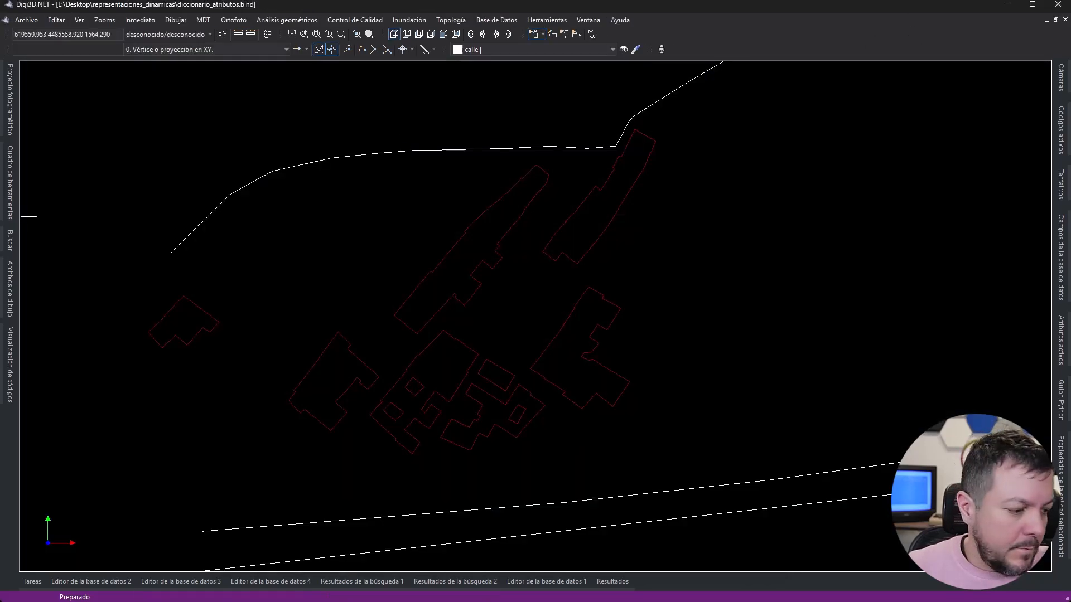
- Move the code table window out of the way and look up the dynamic representations offered for the reloaded drawing
key(alt+Tab)
drag(627, 101, 0, 106)
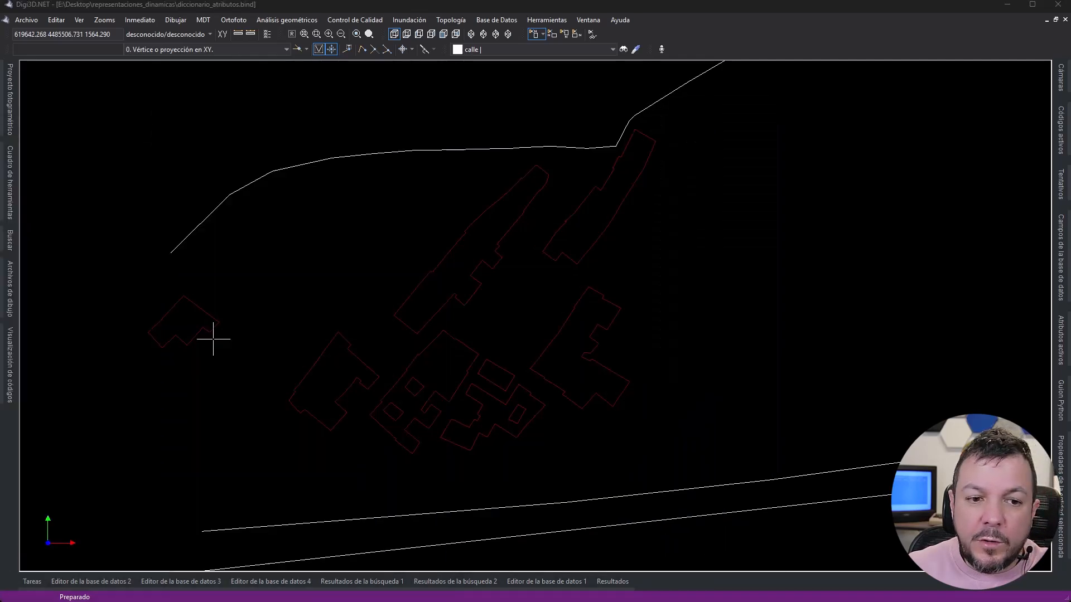
click(78, 20)
mouse_move(130, 32)
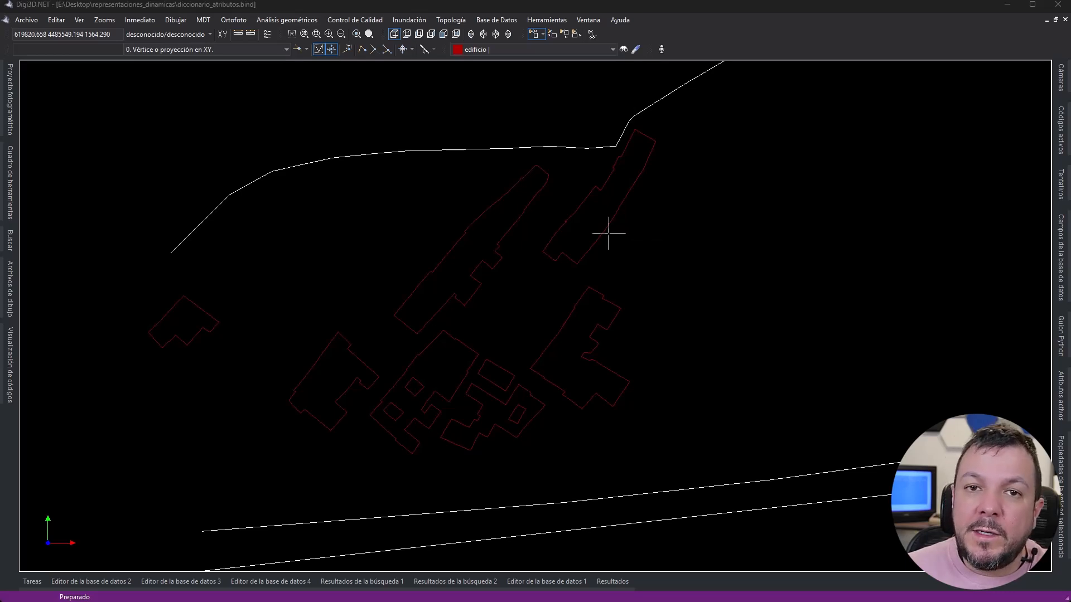
- Select the northeastern building and keep the selected entity's properties permanently displayed to inspect its attributes
click(573, 211)
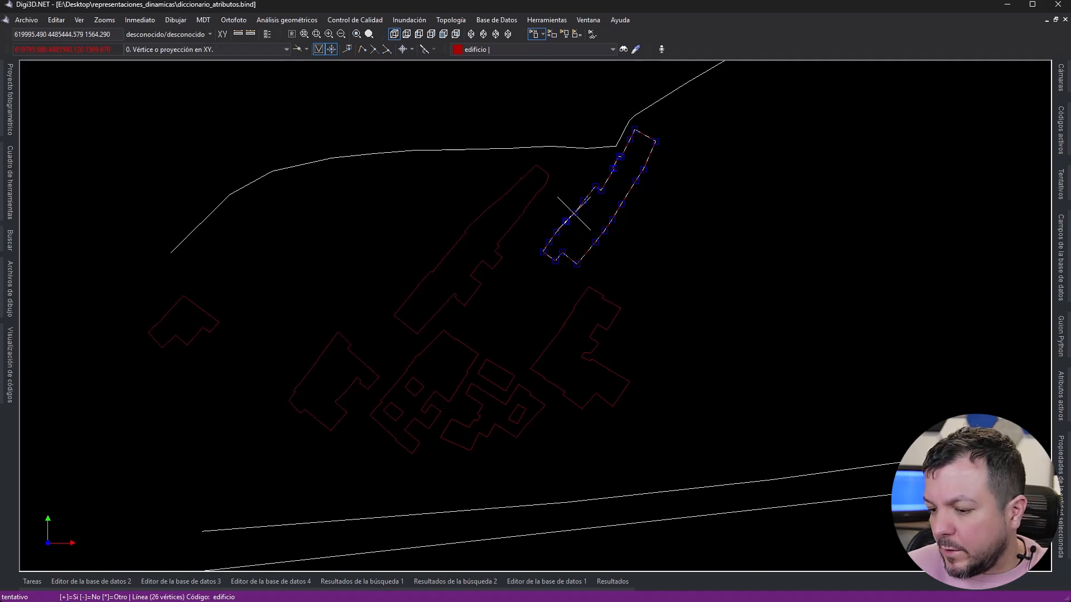
click(1065, 486)
click(1036, 66)
click(545, 226)
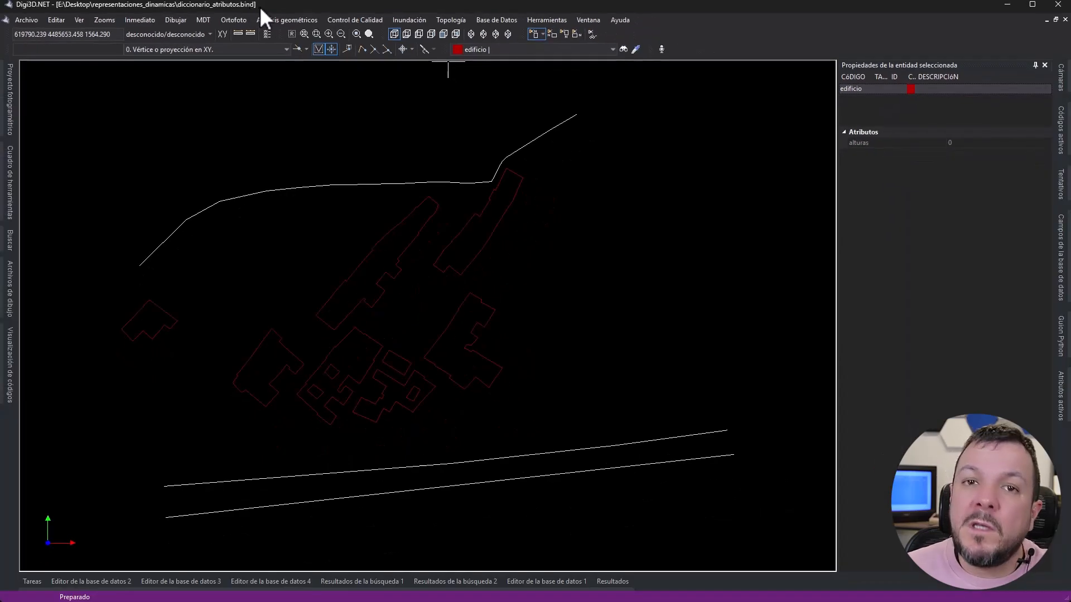
- Keep the active attributes permanently displayed and add an attribute named edad of type Entero con signo de 8 bits, without an automatic value
click(1061, 396)
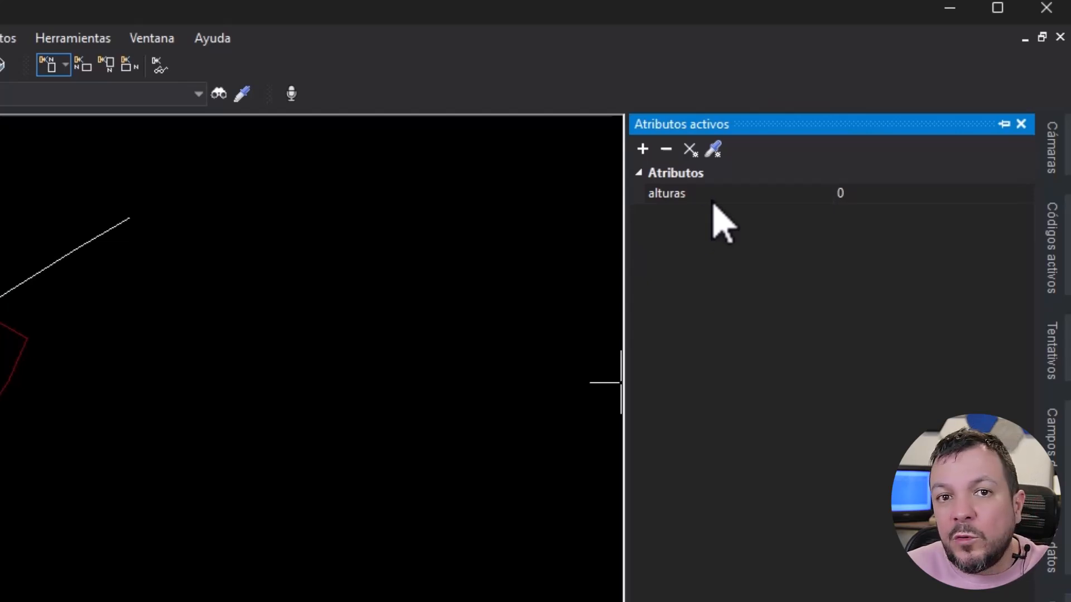
click(1005, 123)
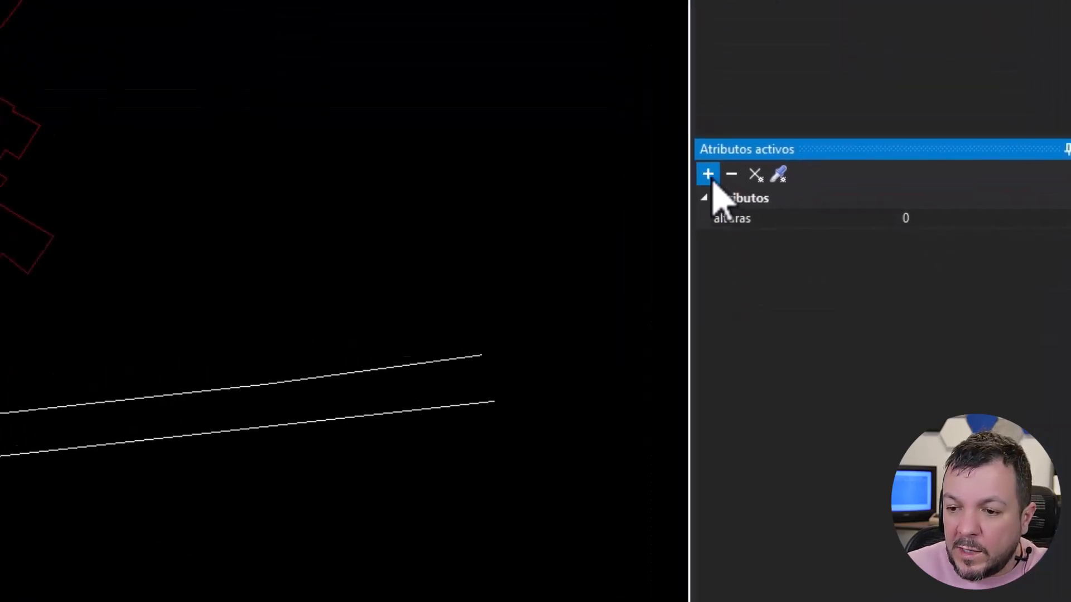
click(642, 146)
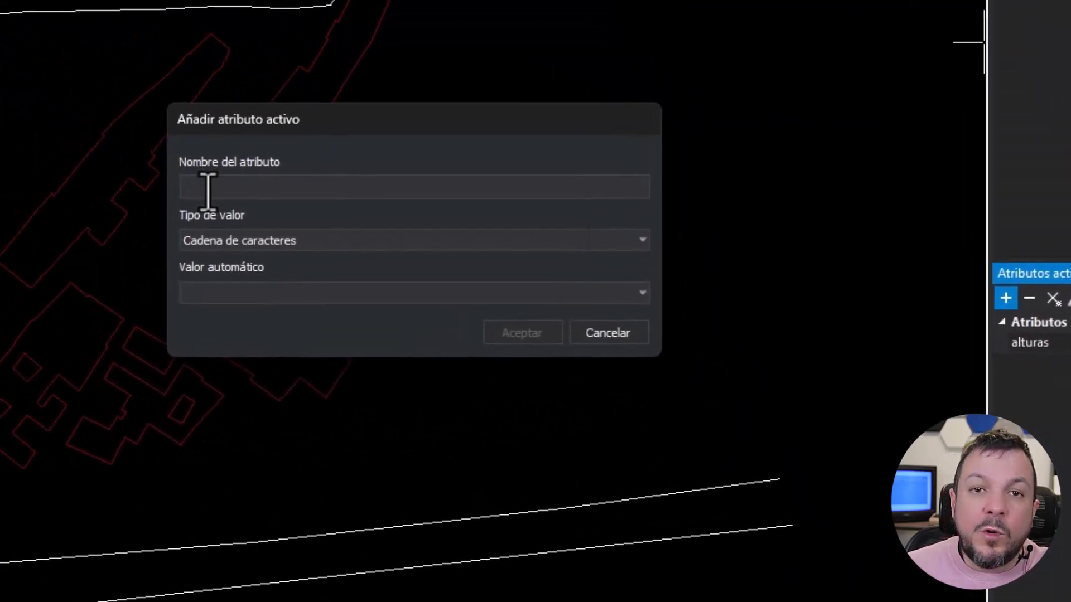
text(edad)
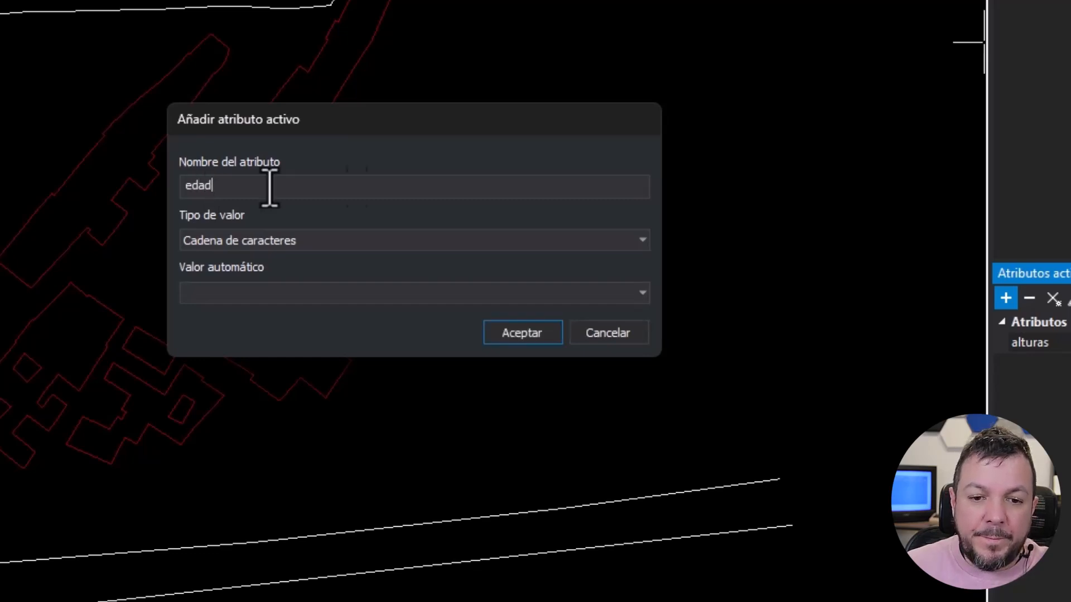
click(325, 244)
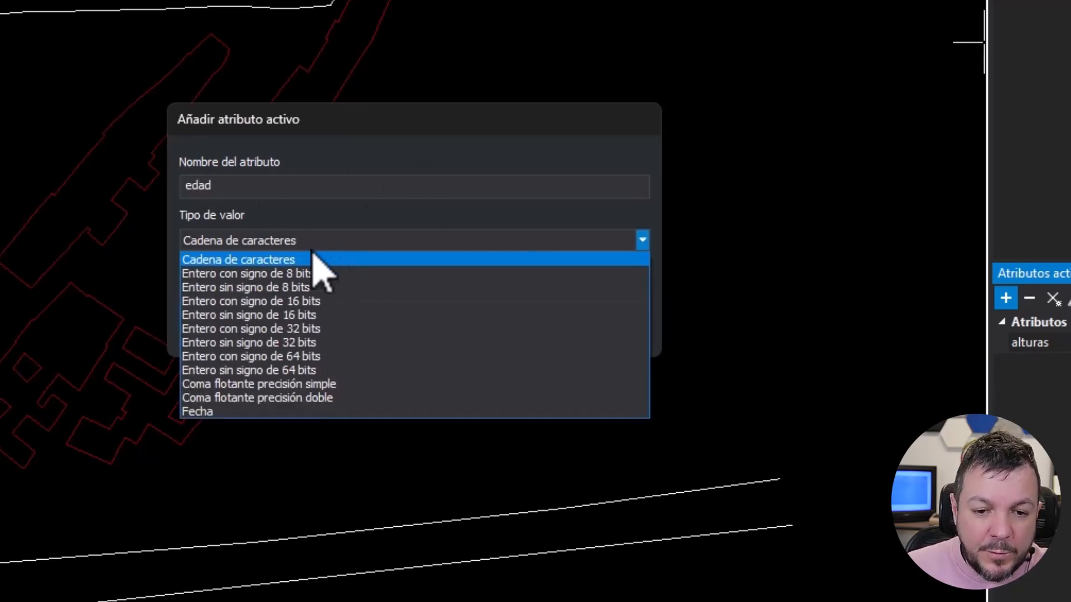
click(275, 273)
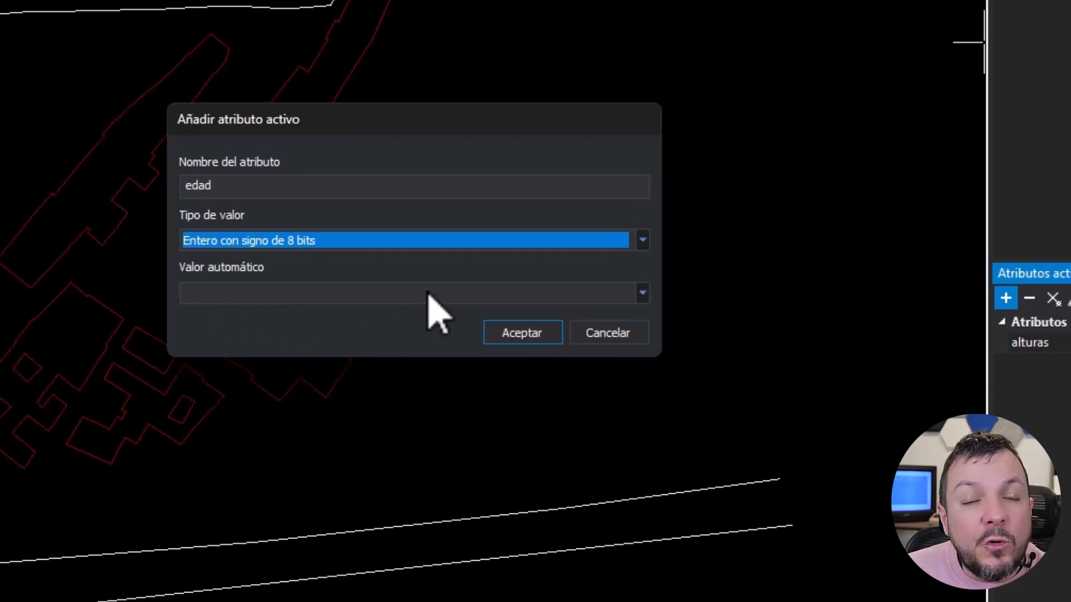
click(245, 294)
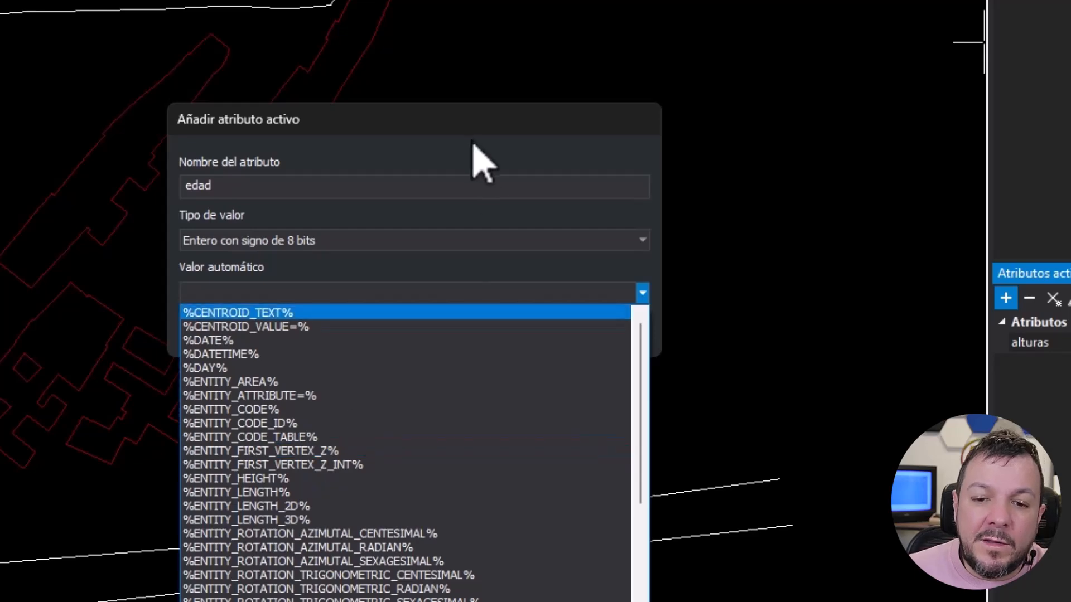
scroll(502, 499, down, 12)
scroll(489, 499, up, 12)
click(454, 156)
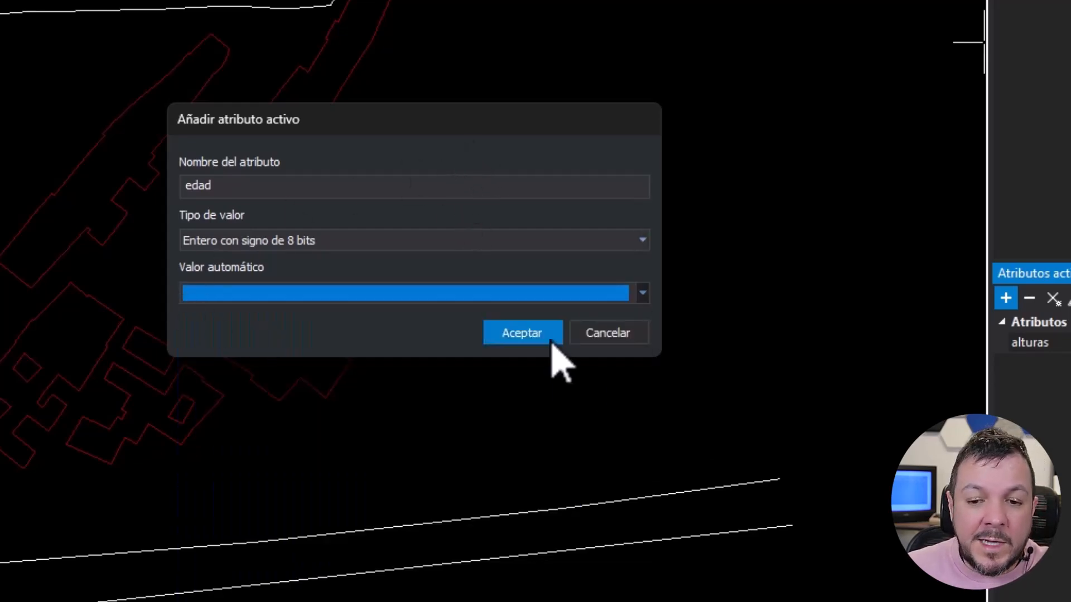
click(519, 334)
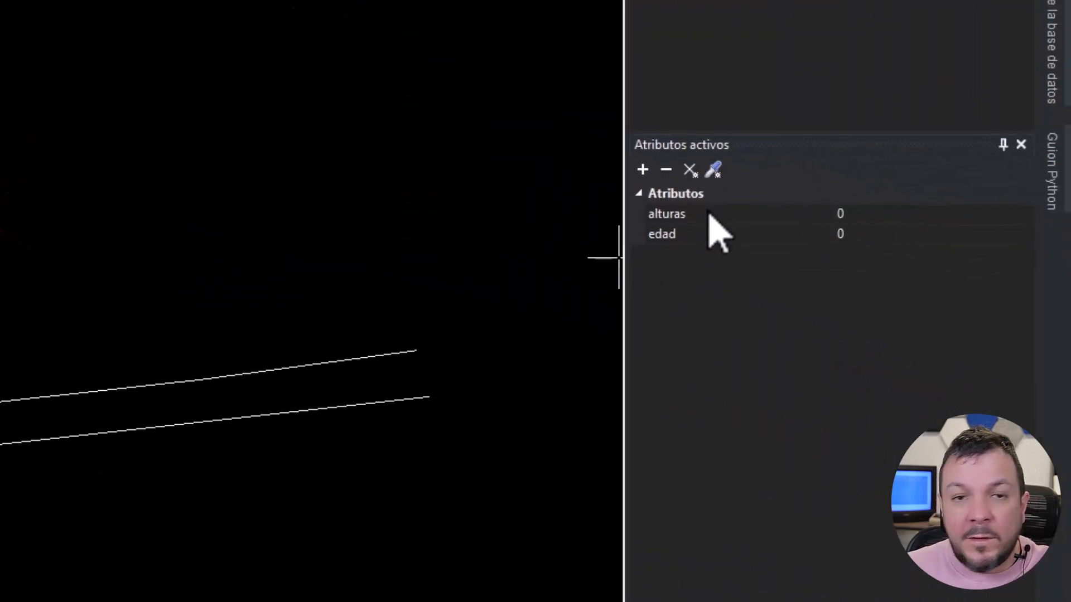
- Set the active attributes alturas to 2 and edad to 45 for newly drawn entities
click(677, 212)
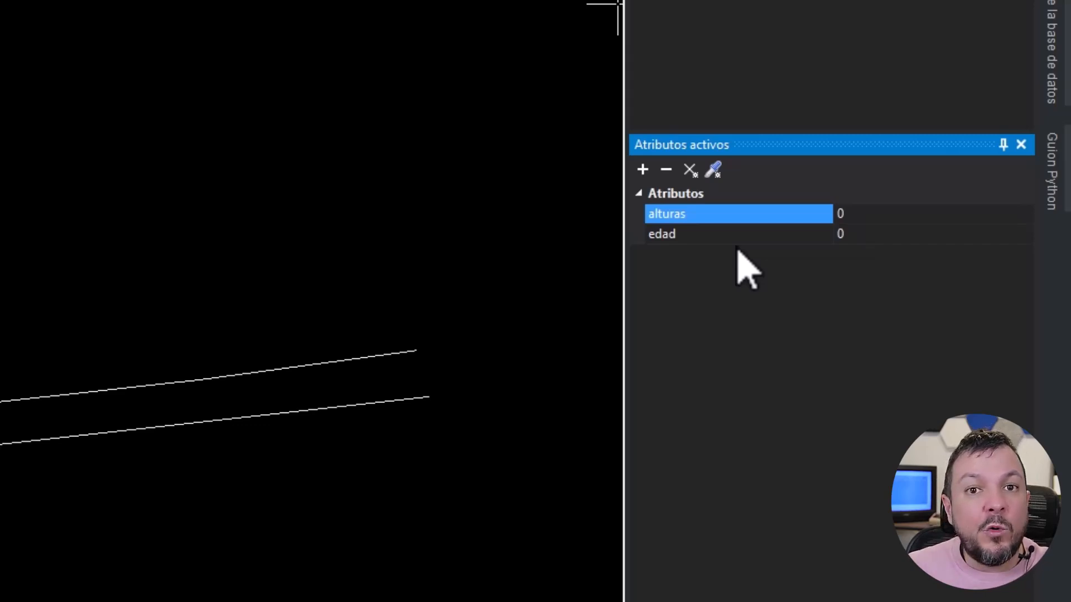
click(867, 233)
click(775, 213)
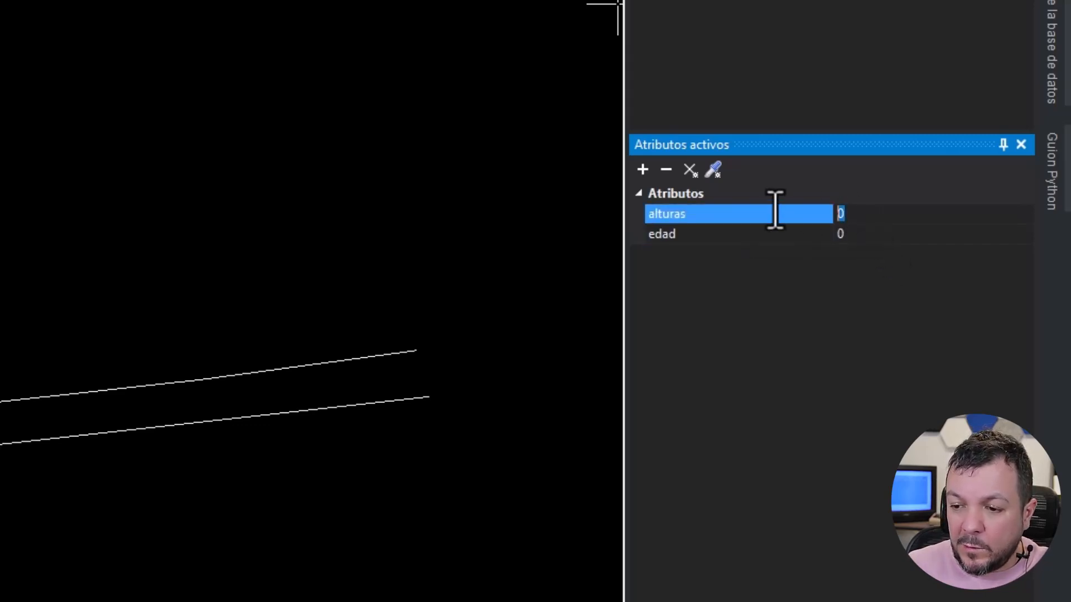
text(2)
click(799, 234)
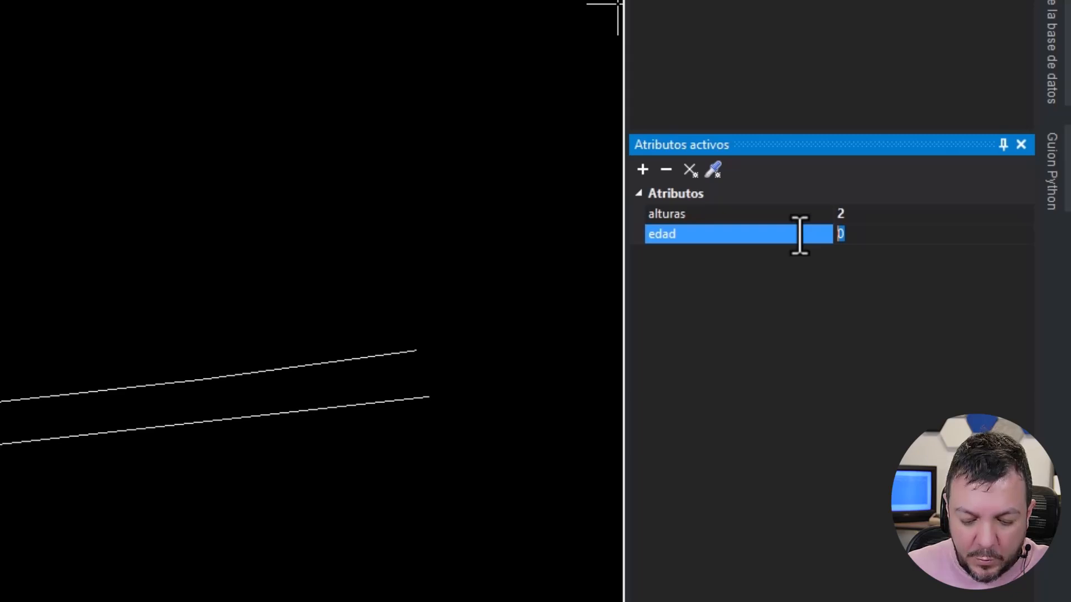
text(45)
- Draw a new edificio line in the empty area east of the buildings, using the active attribute values
click(198, 205)
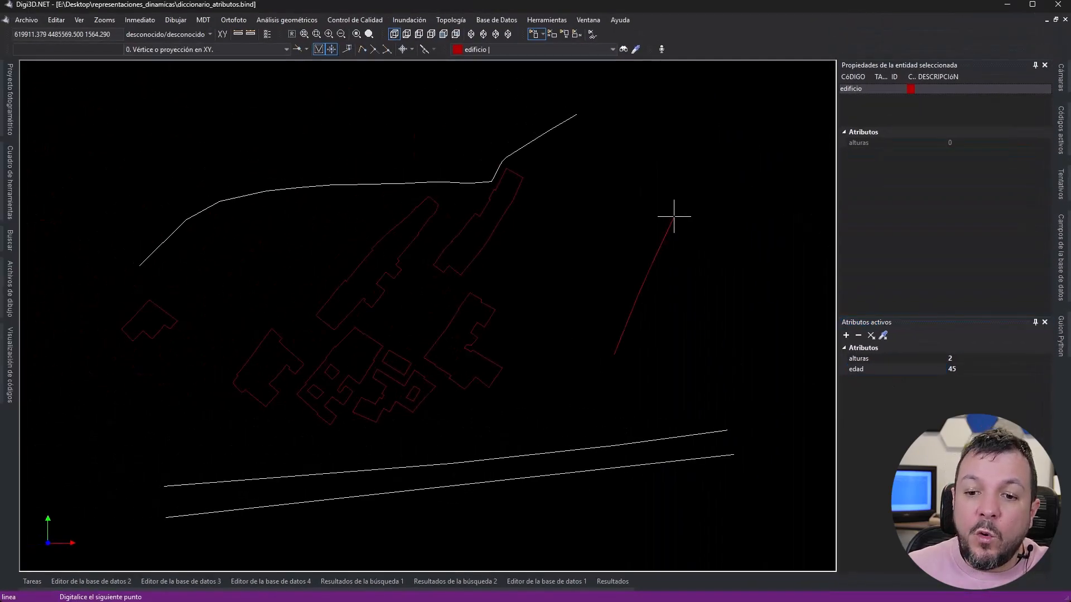
click(674, 216)
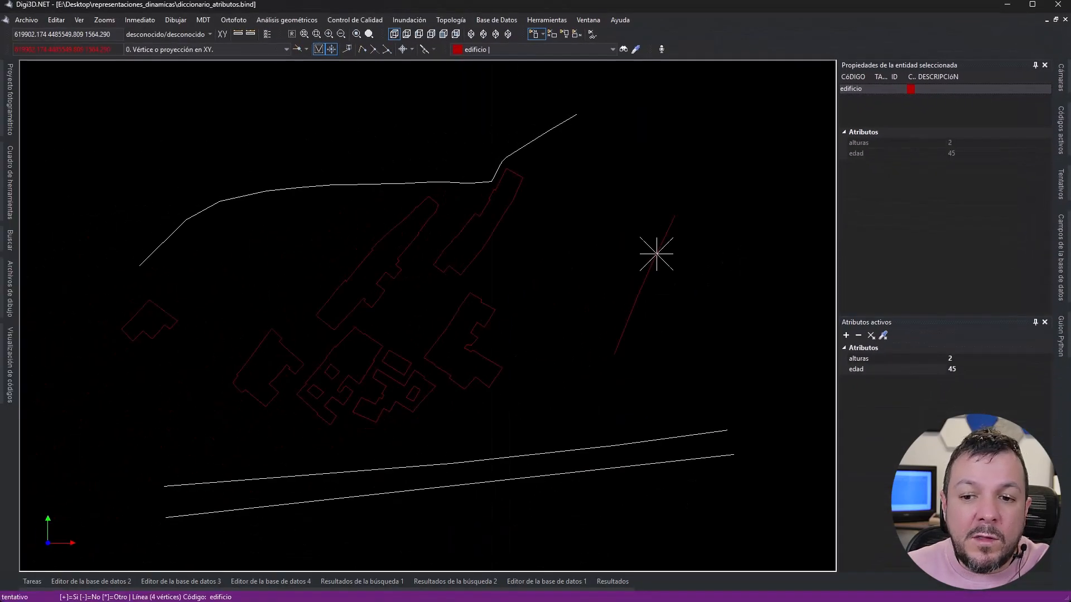
- Delete the newly drawn edificio line with the borra_u order and select the northeastern building to display its attributes
text(burr)
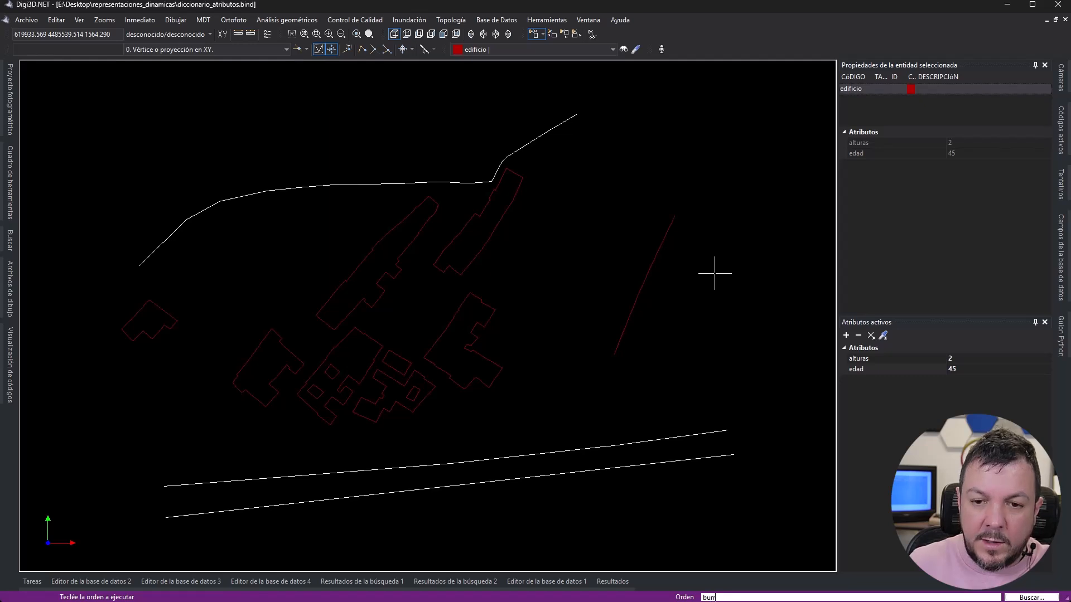
text(orra_ultimo)
key(Return)
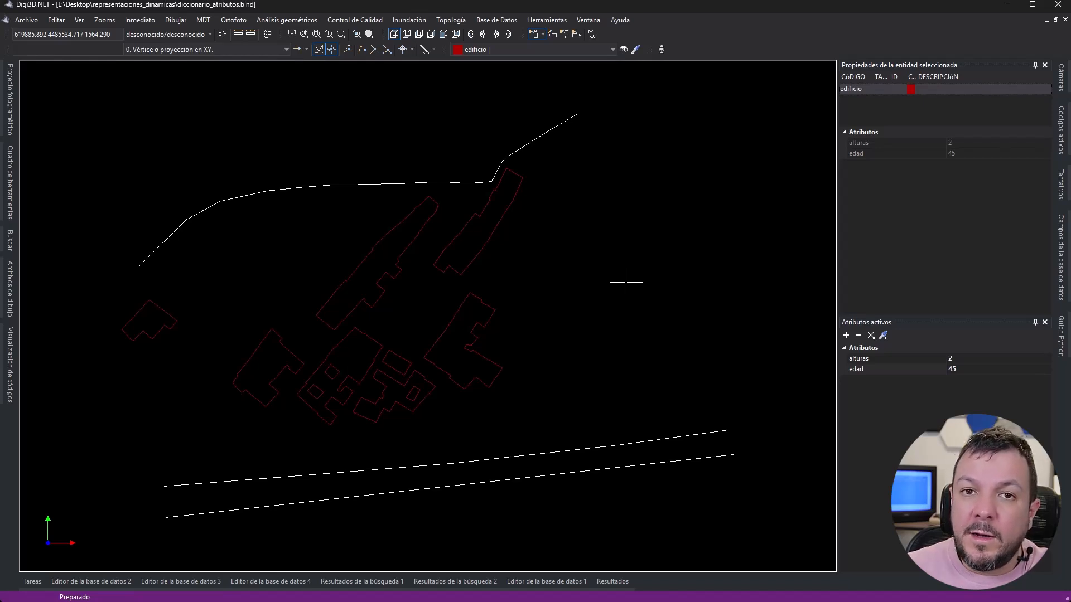
click(487, 202)
key(Escape)
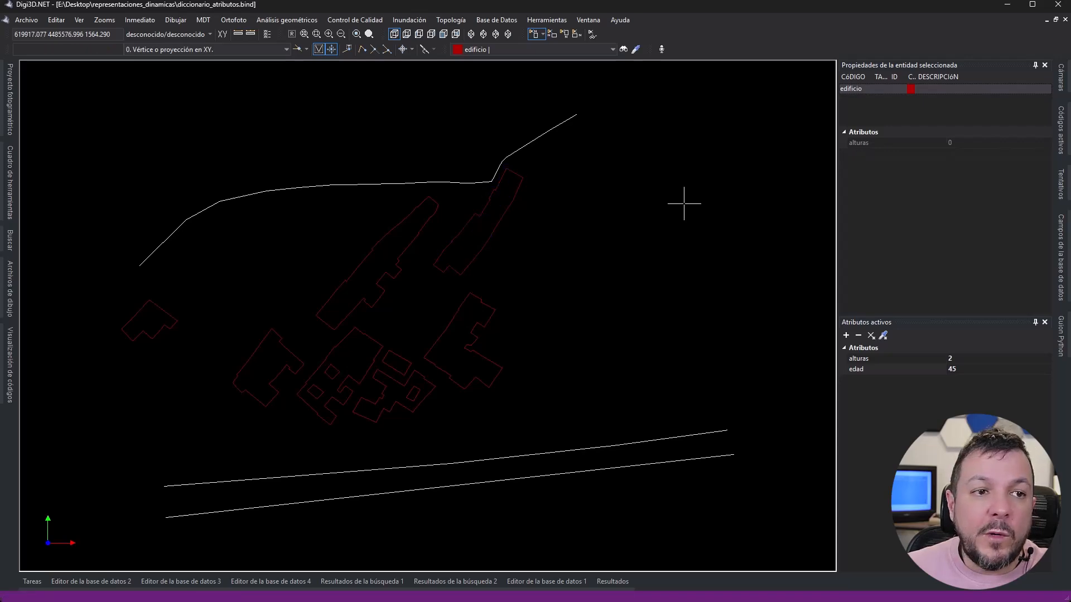
- Open the manual assignment of dynamic representations and filter the available rules by "relleno atributo dicc"
click(79, 20)
click(79, 20)
click(90, 19)
mouse_move(129, 33)
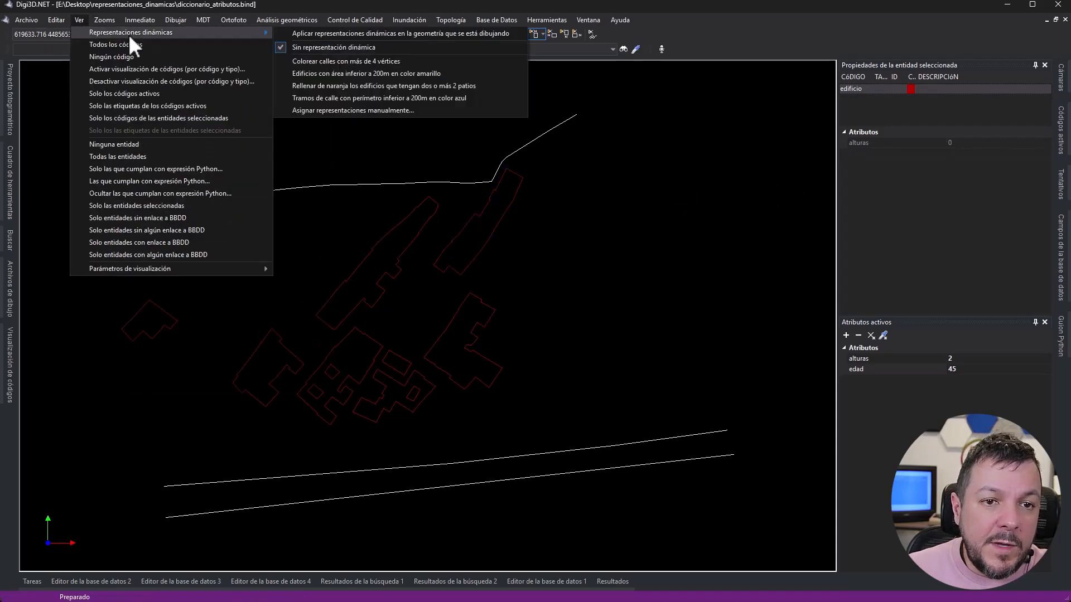
click(326, 112)
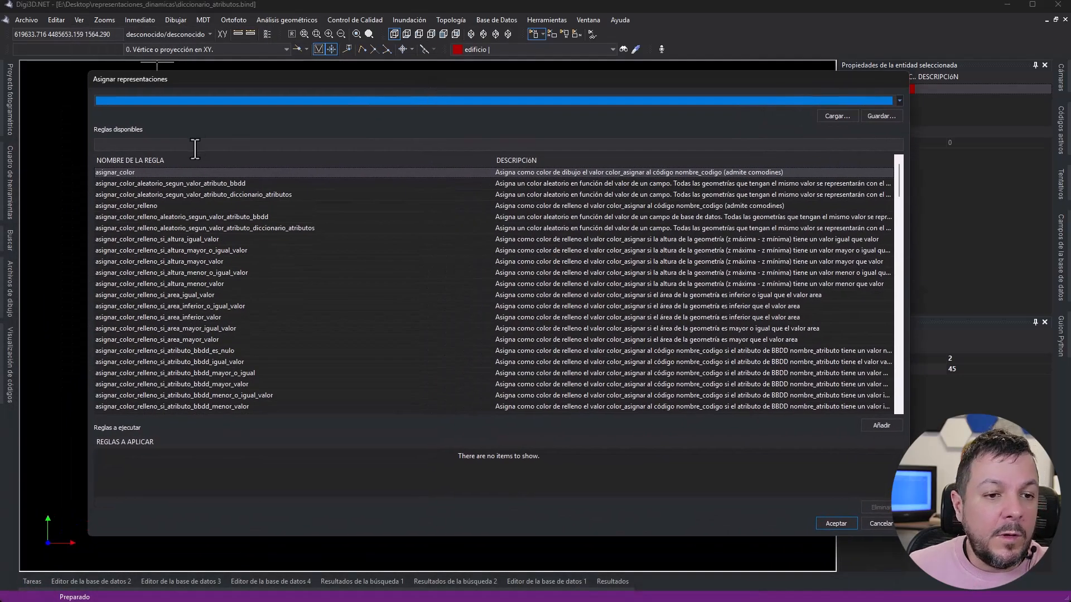
click(194, 144)
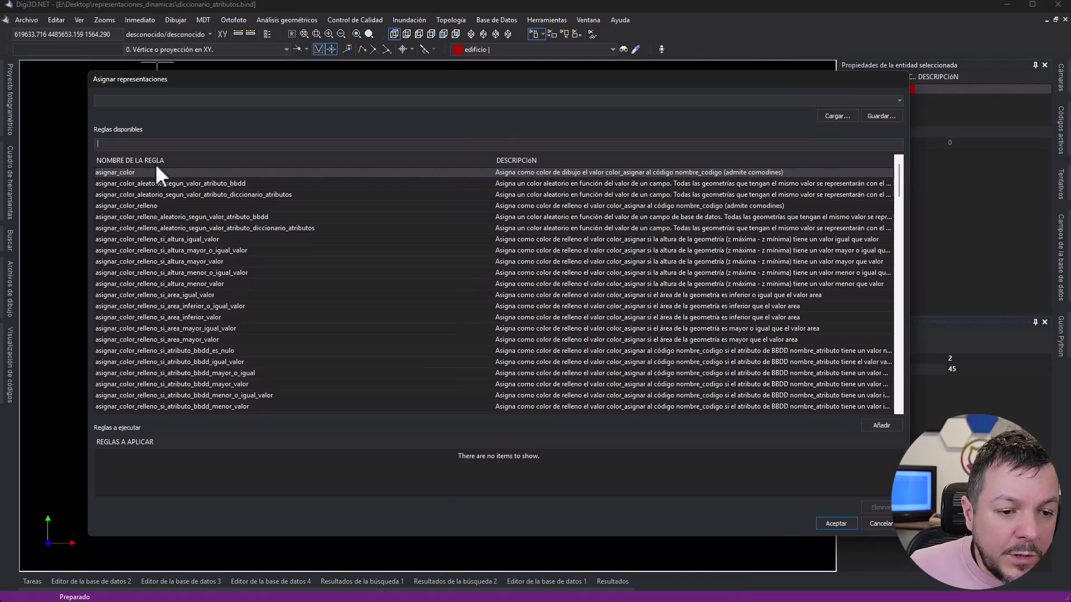
text(relleno )
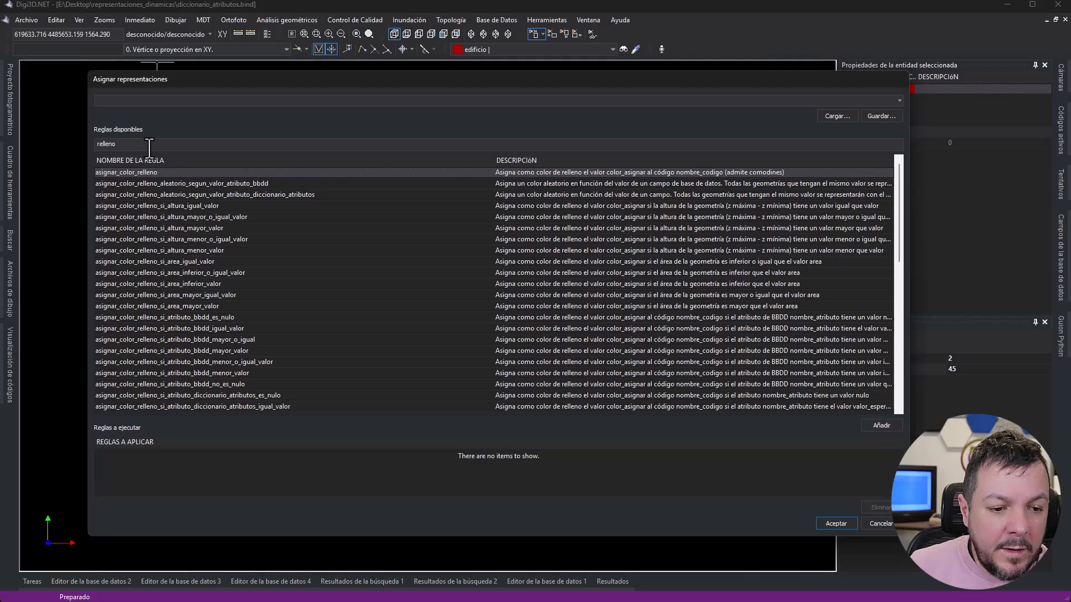
text(atributo)
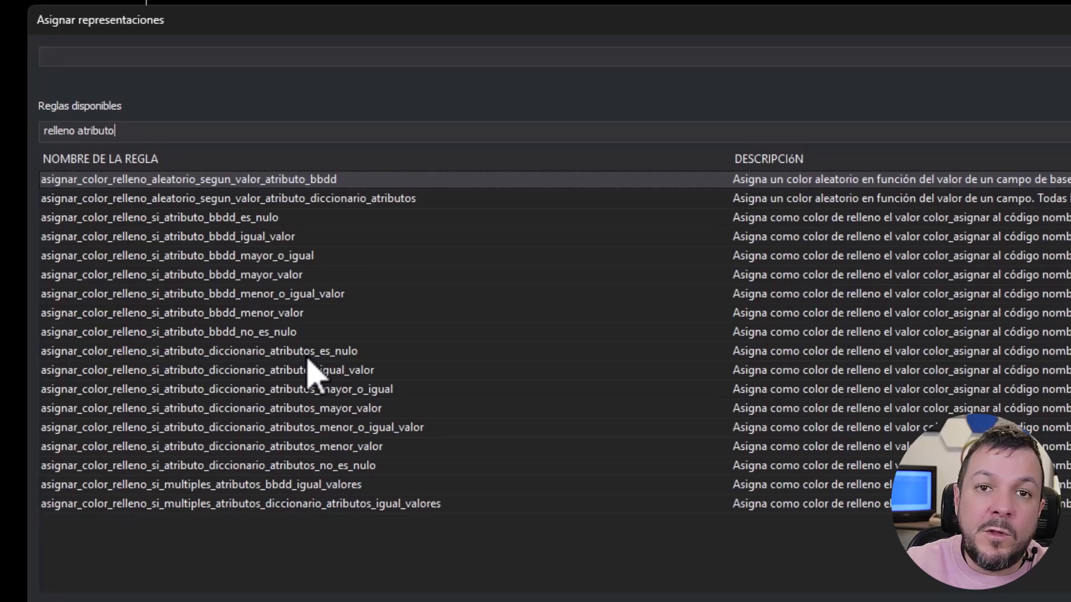
text(dicc)
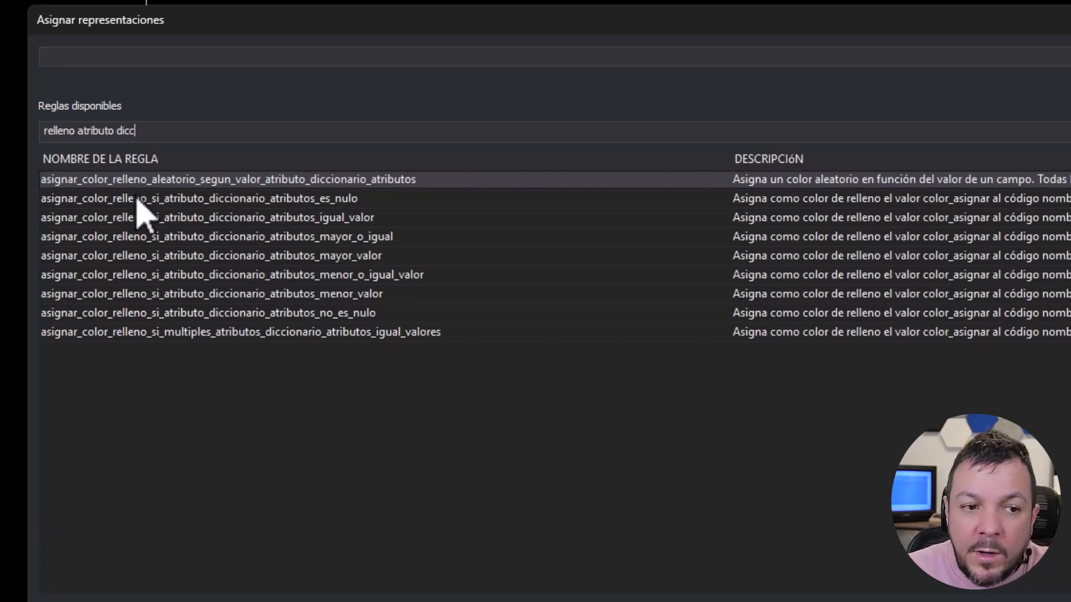
- Start the rule asignar_color_relleno_si_atributo_diccionario_atributos_igual_valor for code edificio, attribute alturas and expected value 0
click(254, 199)
click(245, 220)
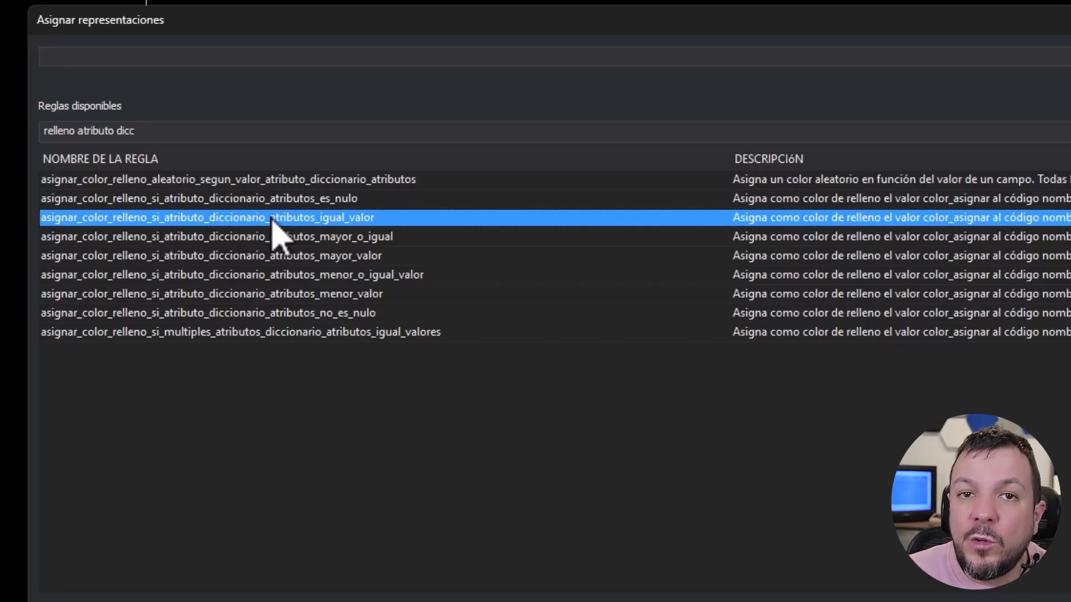
double_click(324, 222)
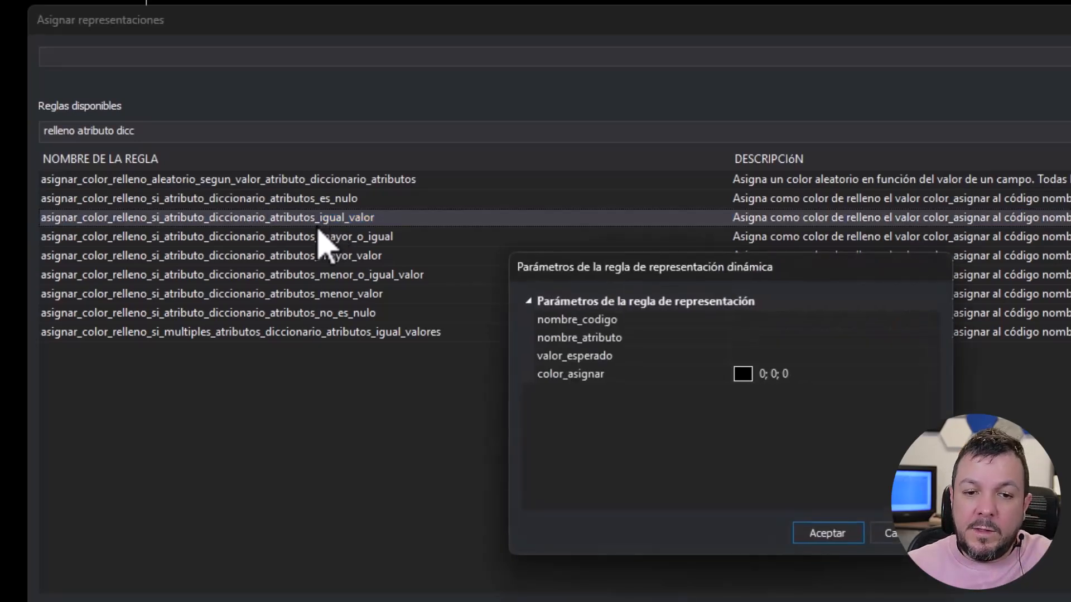
click(777, 324)
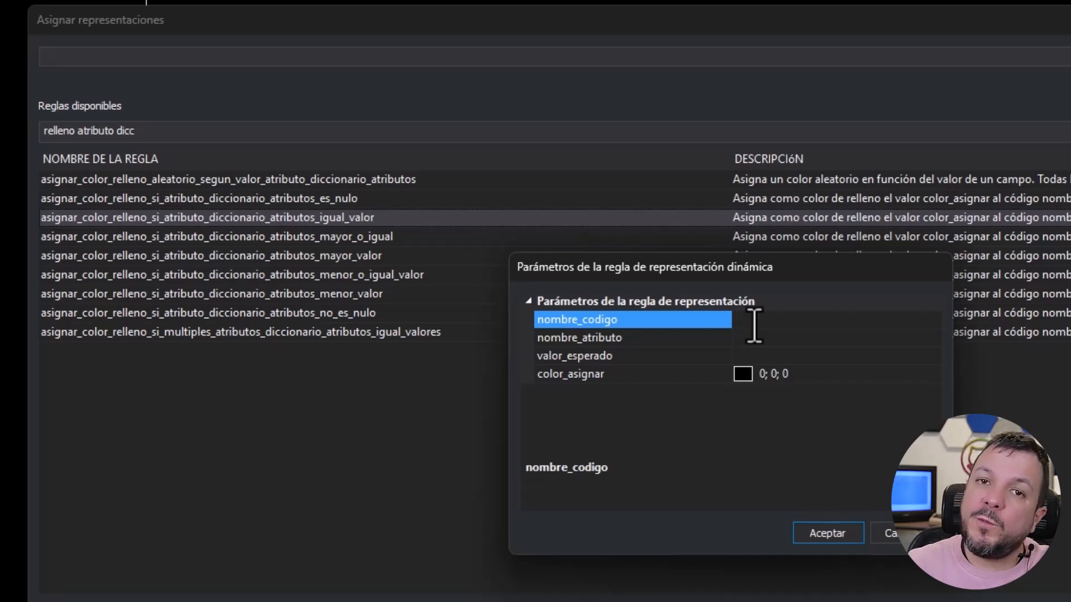
text(edificio)
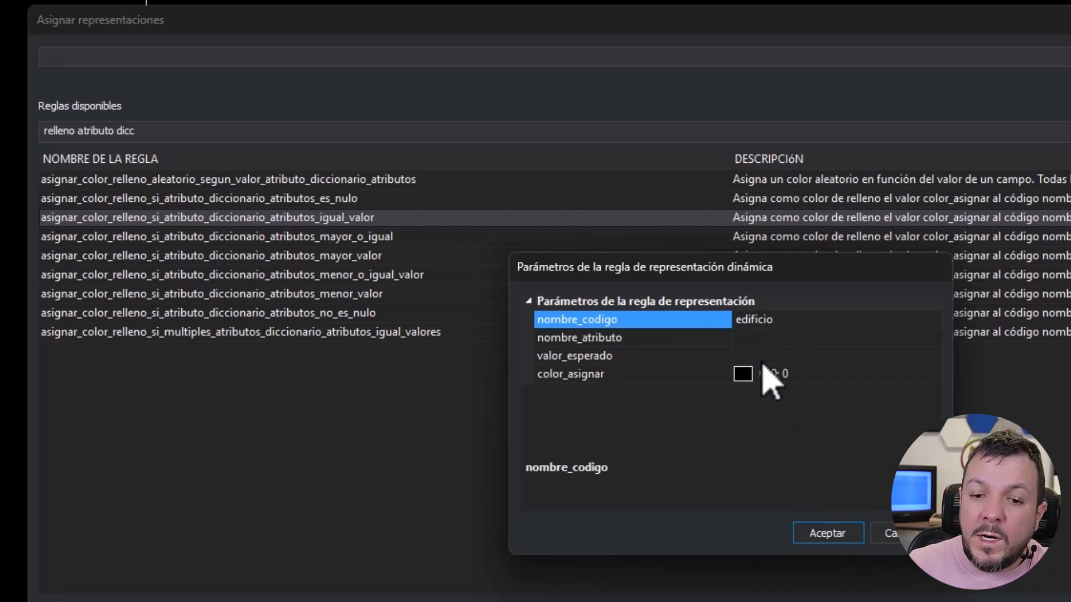
click(749, 338)
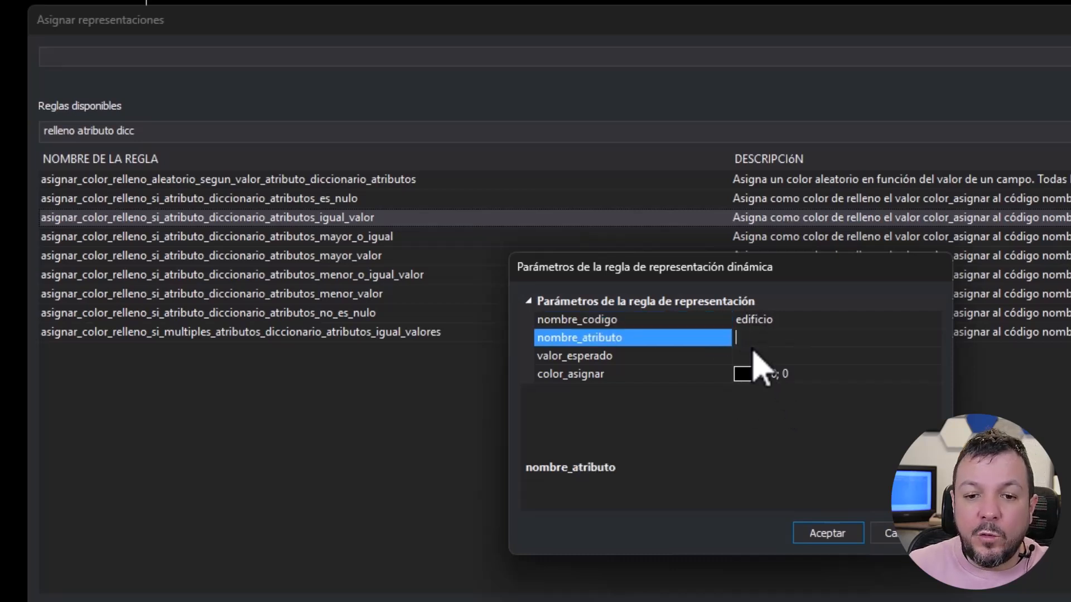
text(alturas)
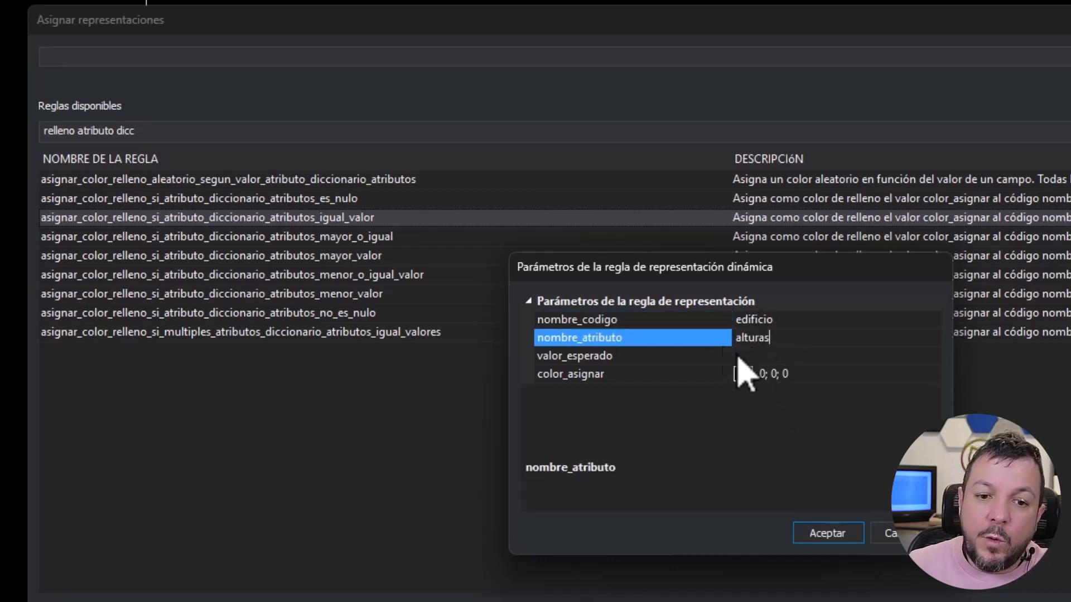
click(770, 355)
text(0)
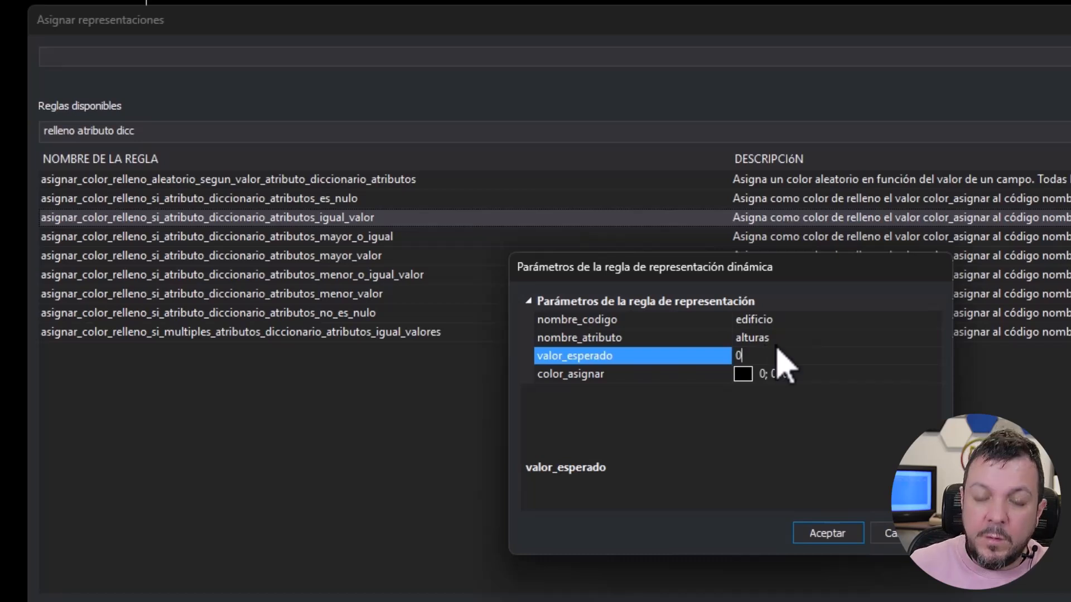
- Set the rule's color_asignar to red (255; 0; 0) and add it to the rules to apply
click(929, 377)
click(934, 377)
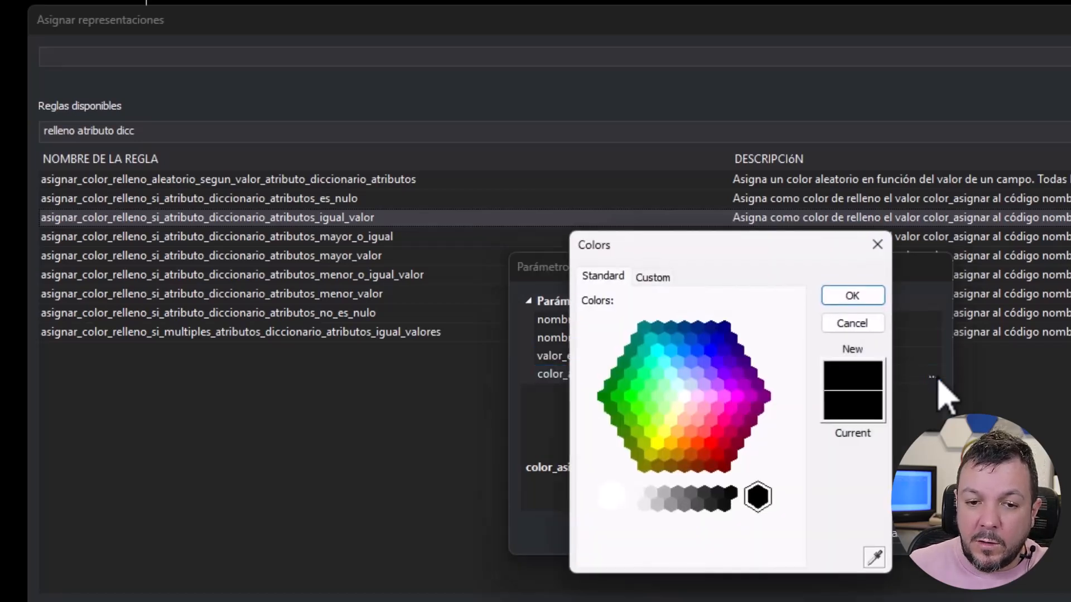
click(710, 444)
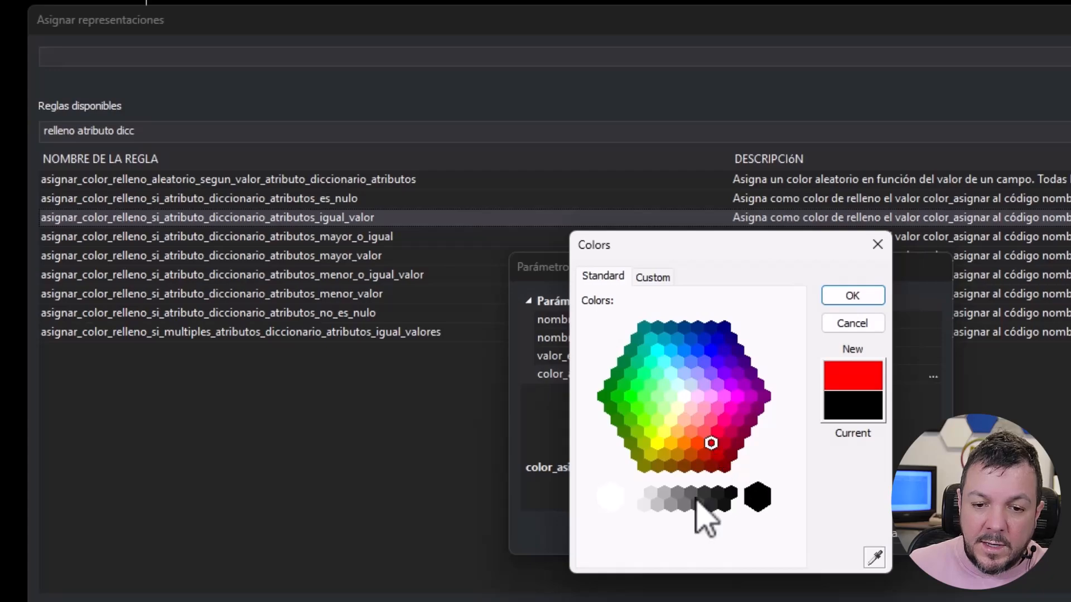
click(852, 296)
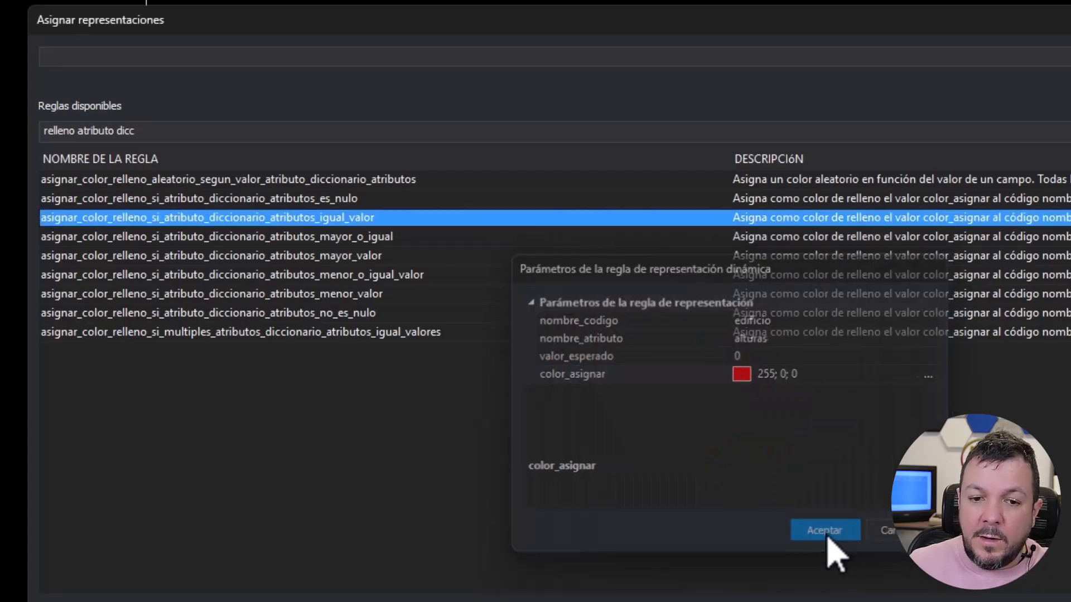
click(831, 536)
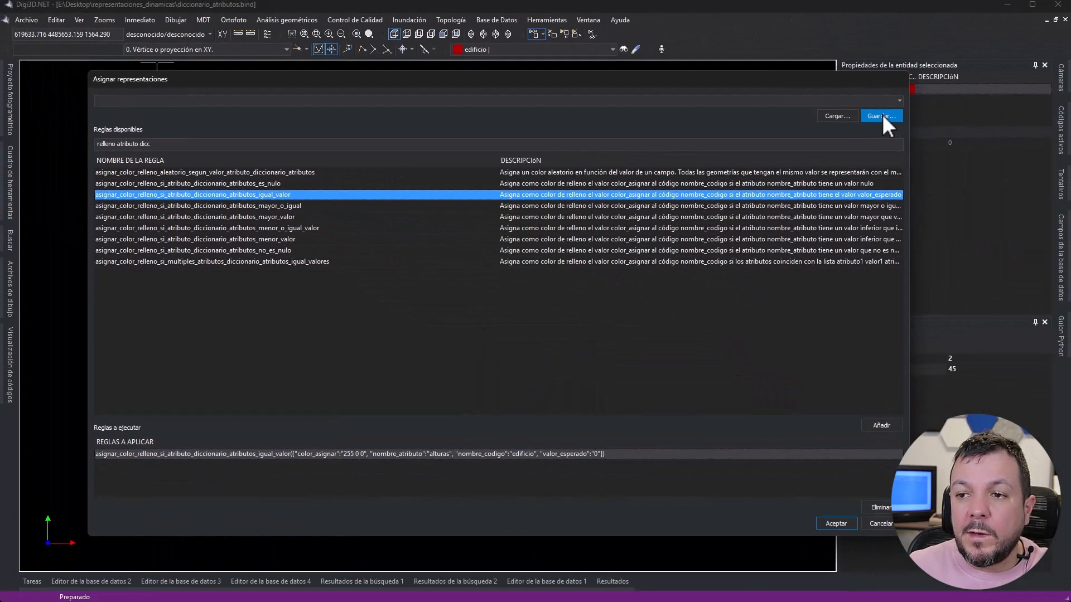
- Save the rule set as "Rellenar de rojo los edificios con altura igual a 0" and apply it to the drawing
click(881, 115)
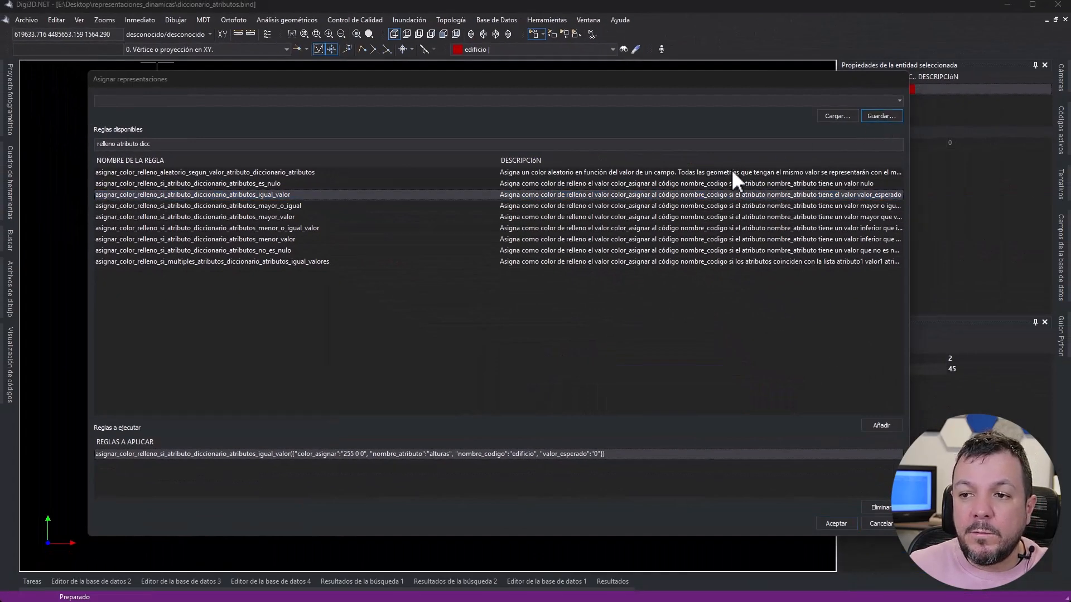
text(Relle)
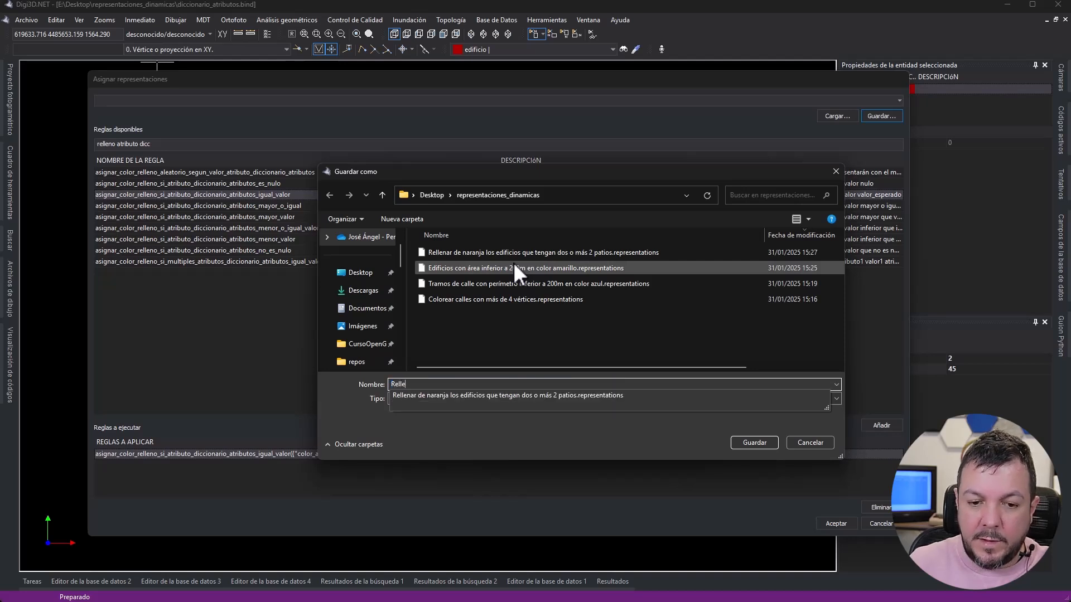
text(nar de rojo los )
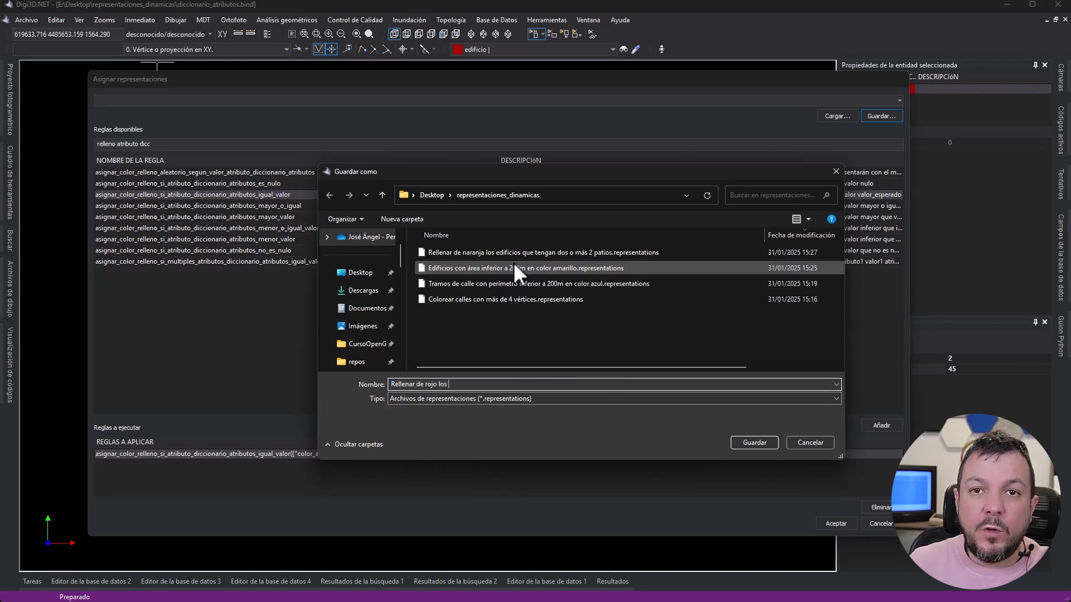
text(edificios con a)
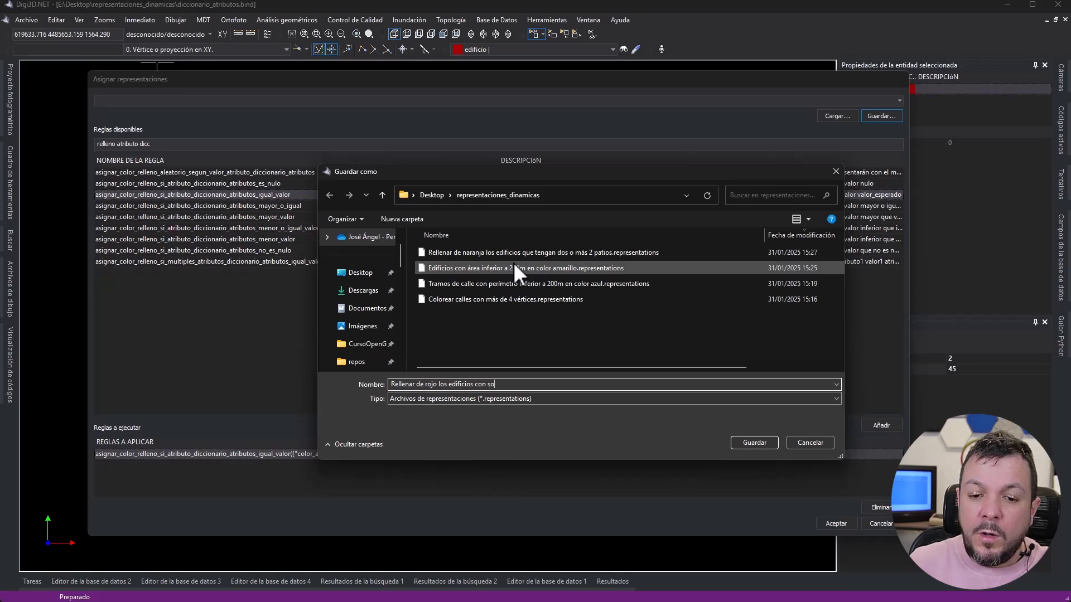
text(ltura igual a 0)
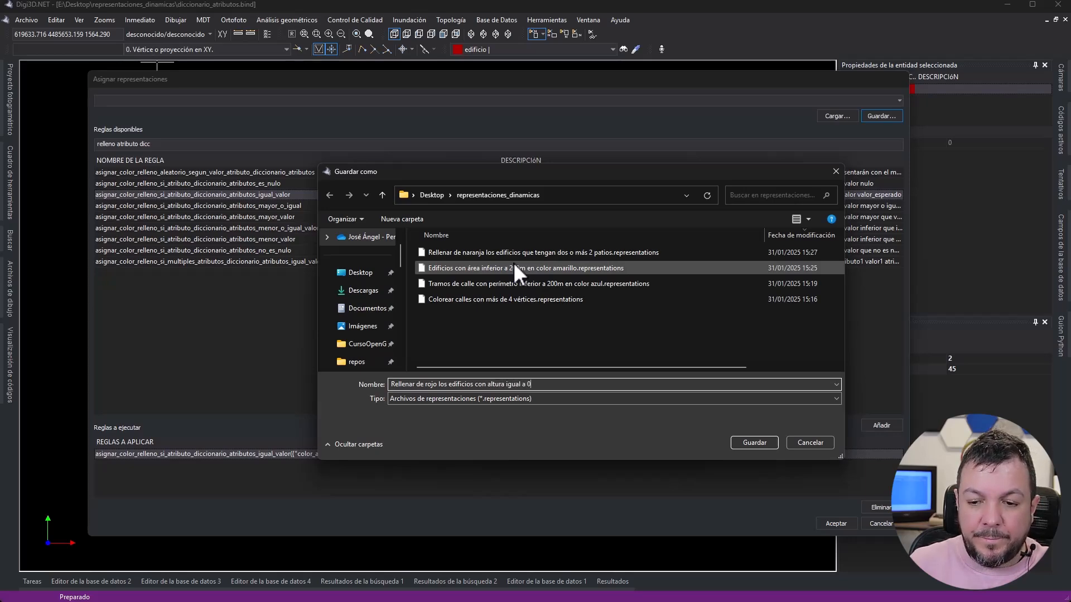
key(Return)
click(831, 525)
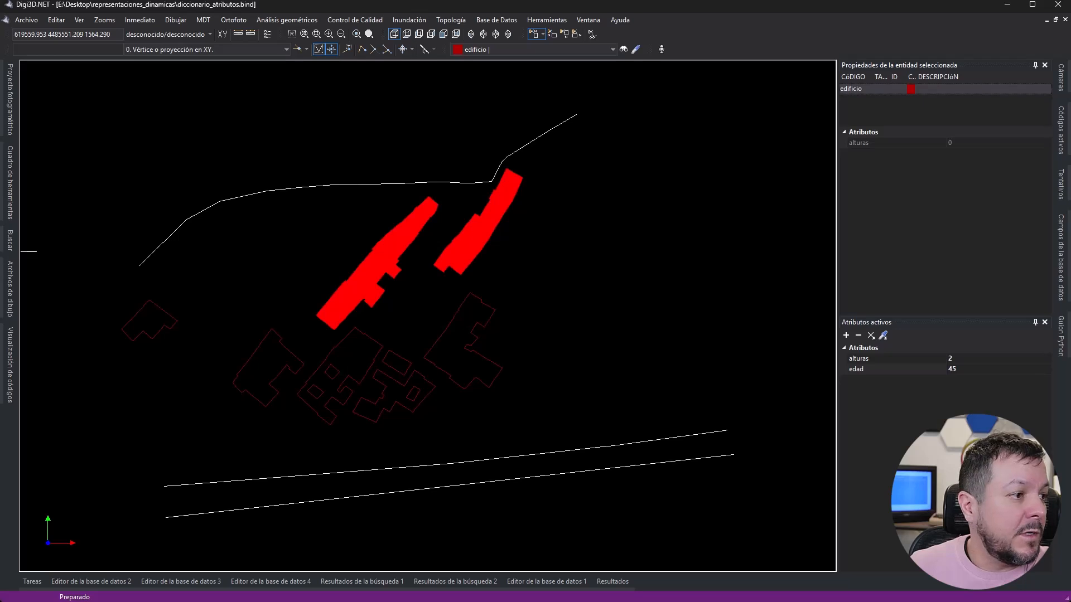
- Add "Rellenar de rojo los edificios con altura igual a 0" to the dynamic representations of the code table and apply the change
drag(0, 73, 352, 69)
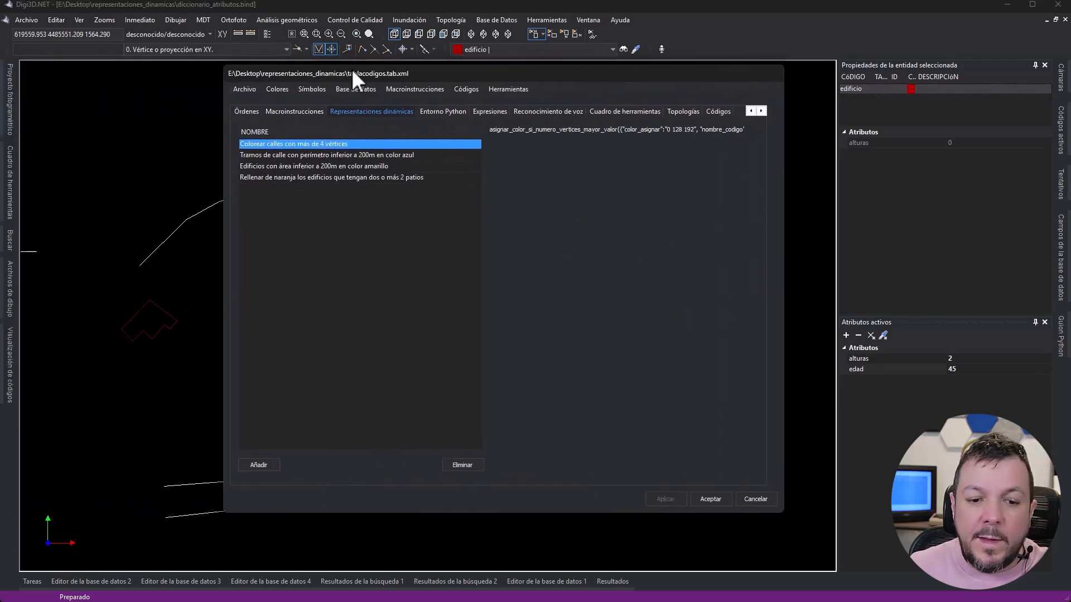
click(266, 466)
double_click(494, 239)
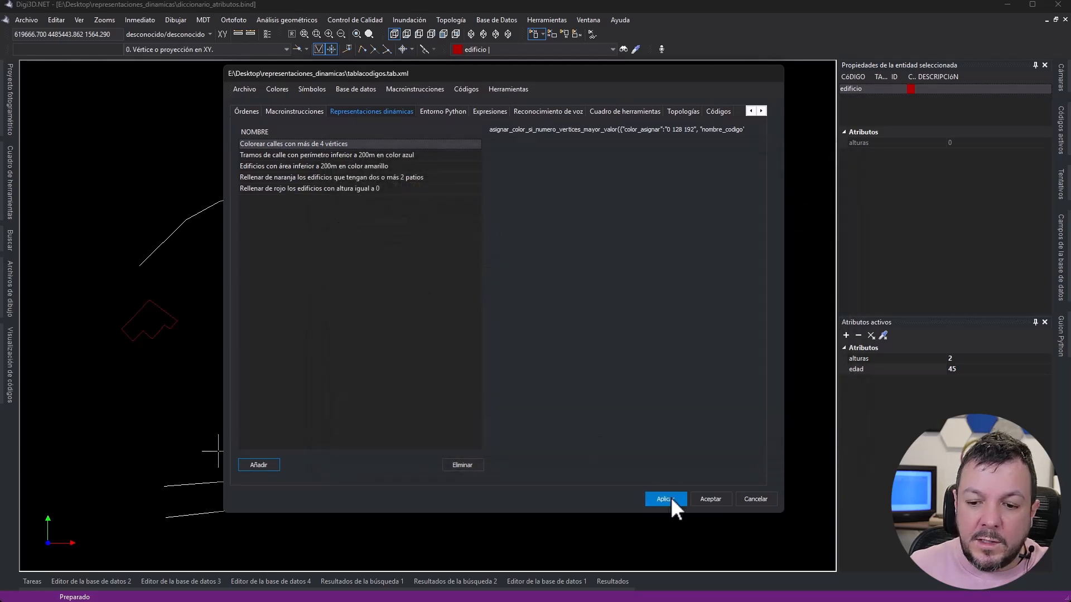
click(243, 89)
click(604, 65)
key(Escape)
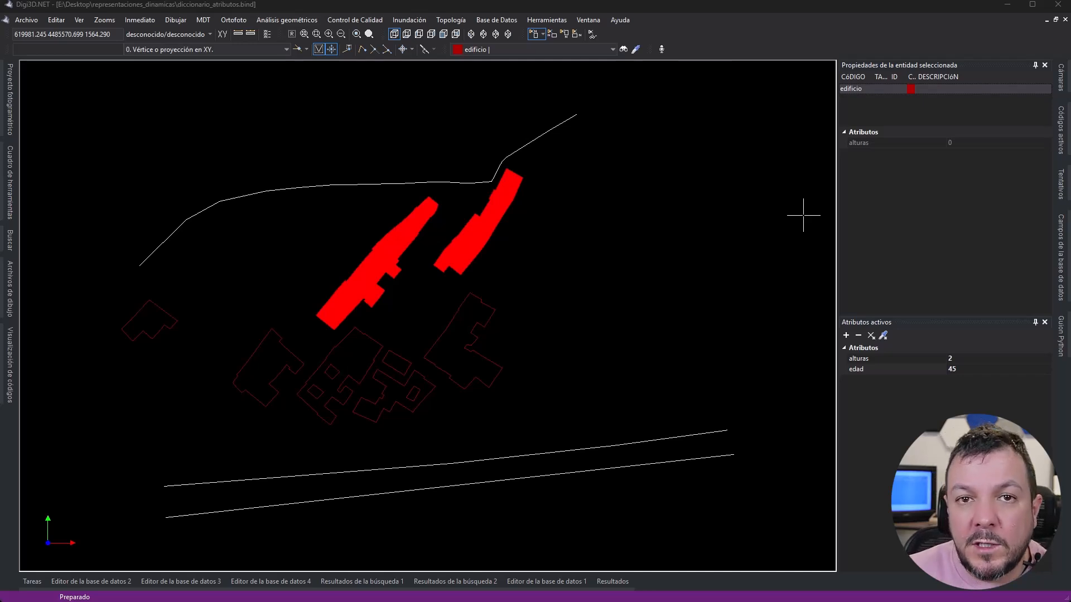
- Reopen the manual assignment of representations and filter the available rules by "relleno atri dicc igual"
click(77, 20)
click(78, 20)
click(78, 20)
mouse_move(167, 33)
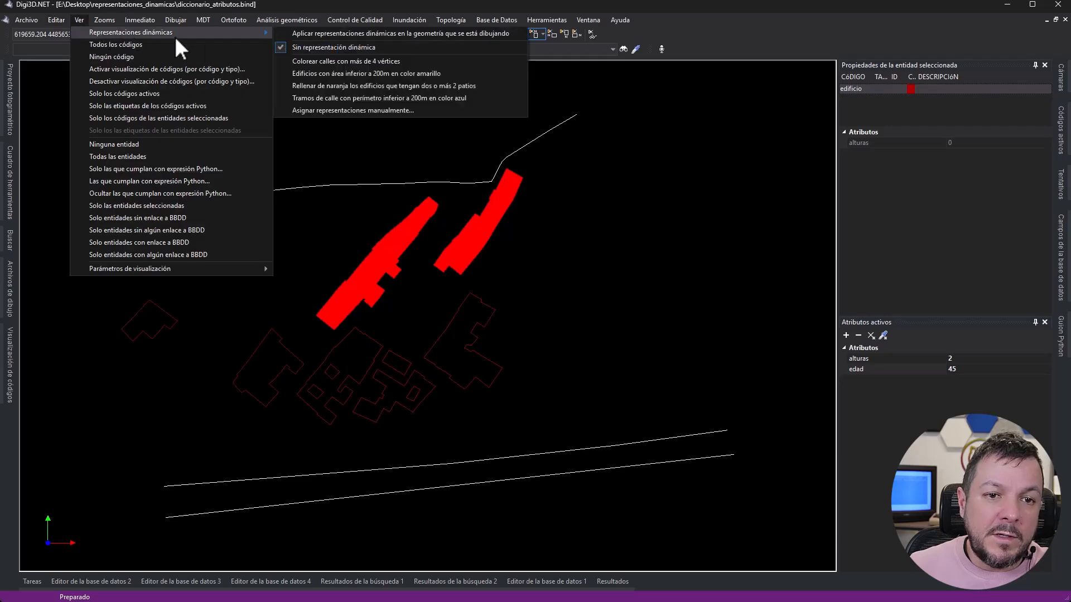
click(329, 111)
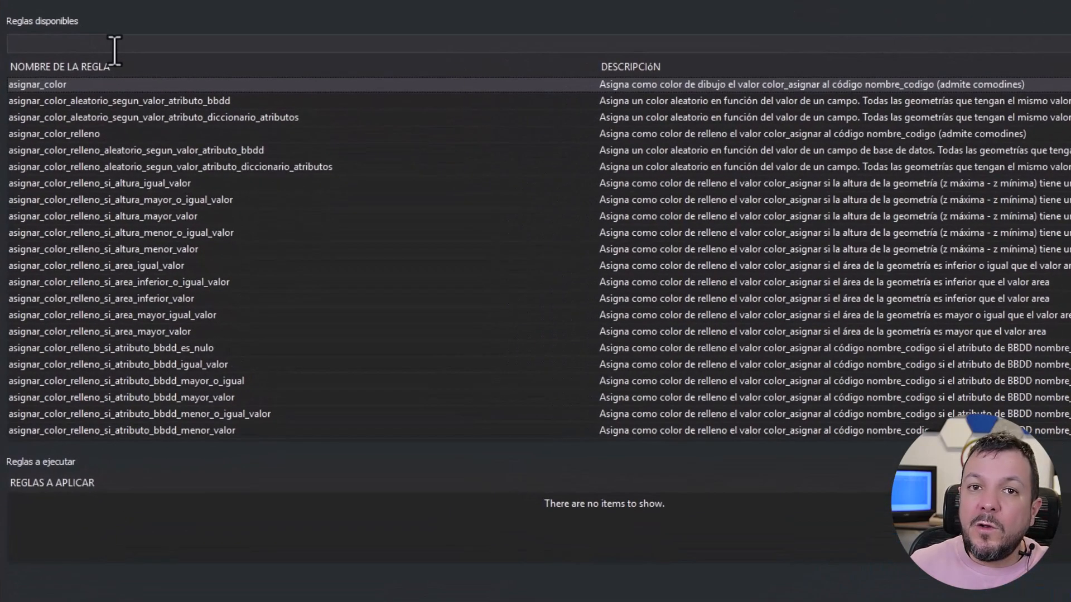
text(relleno)
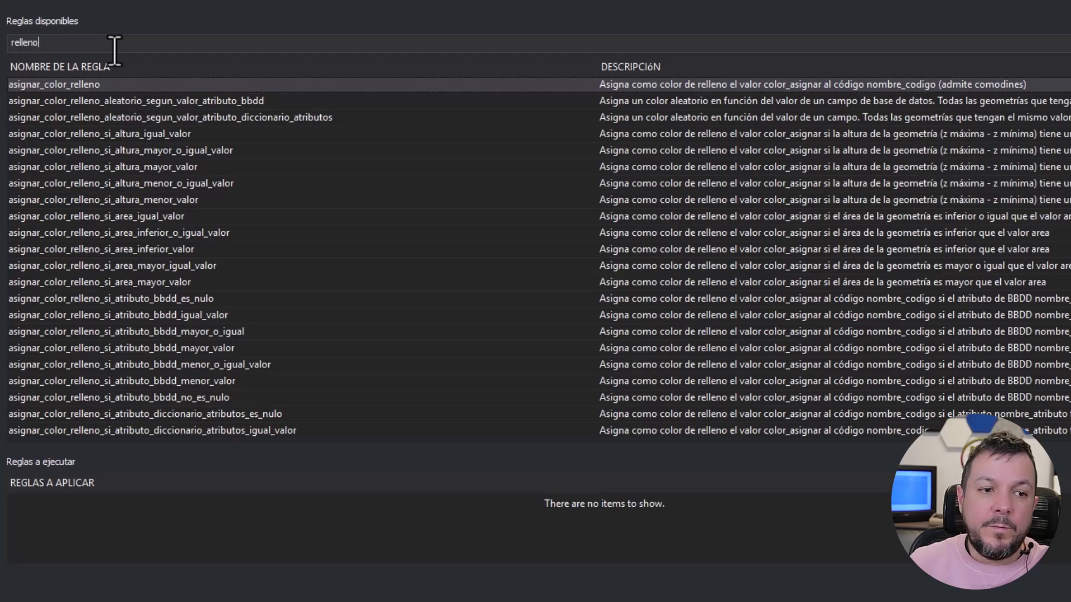
text( atri)
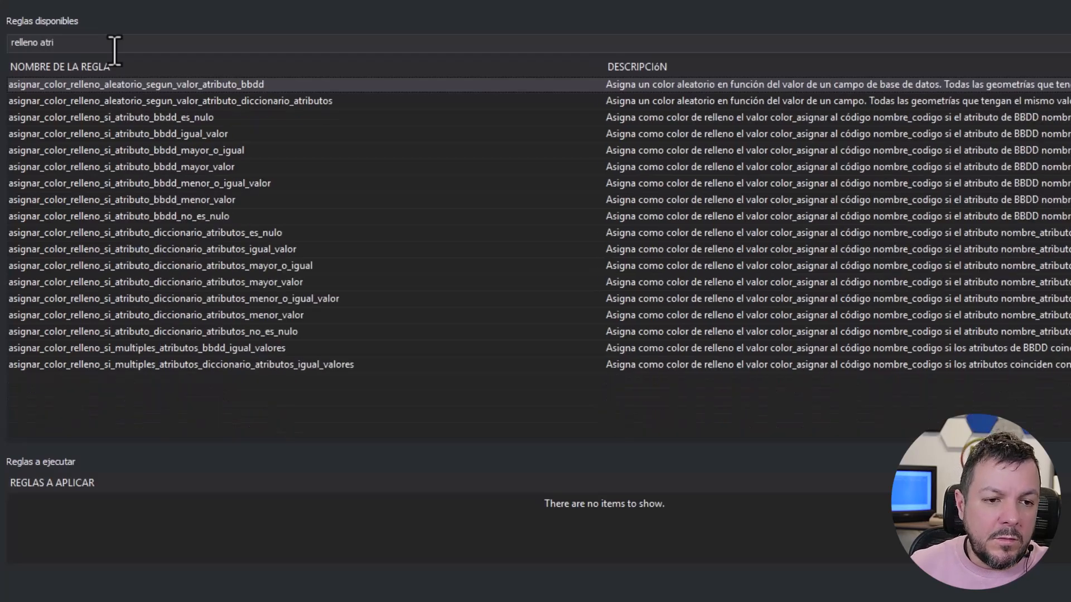
text( dicc)
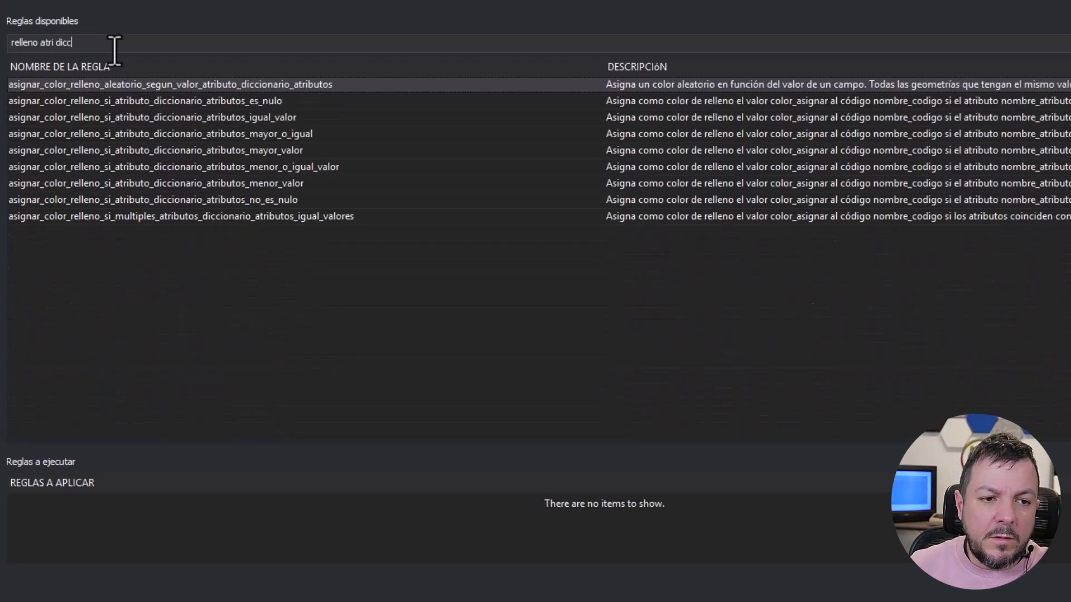
text( igual)
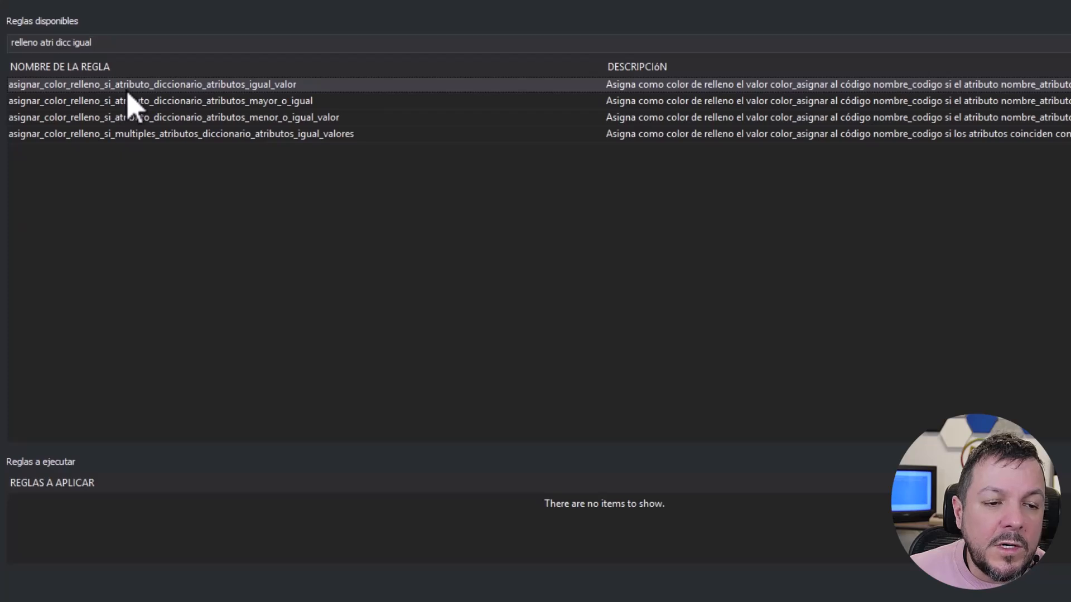
- Create an asignar_color_relleno_si_atributo_diccionario_atributos_igual_valor rule with nombre_codigo "edificio", nombre_atributo "alturas" and valor_esperado 1
double_click(245, 84)
click(669, 205)
text(edificio)
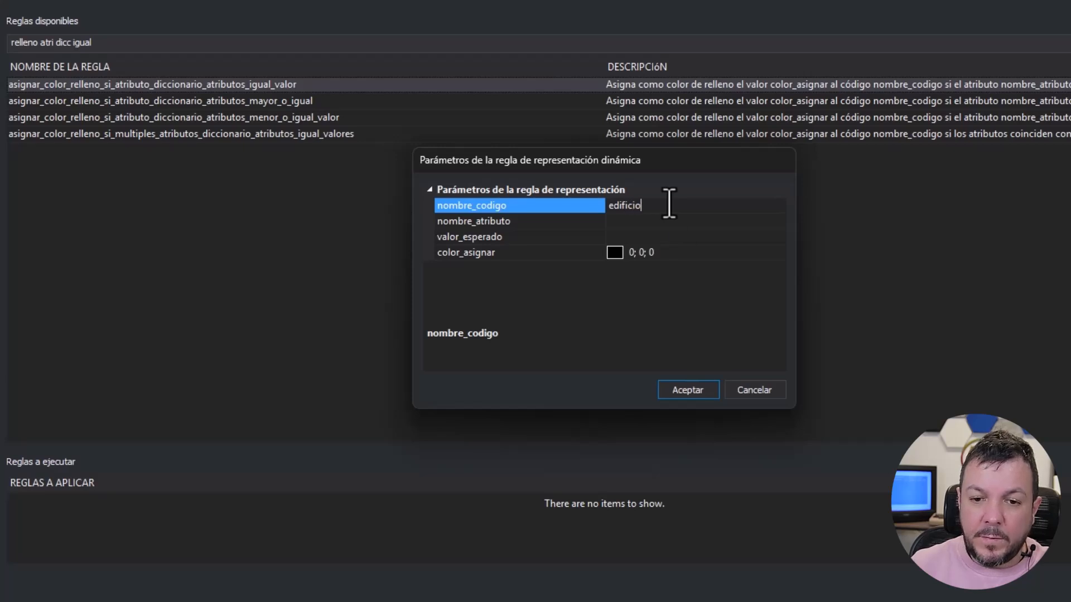
click(641, 226)
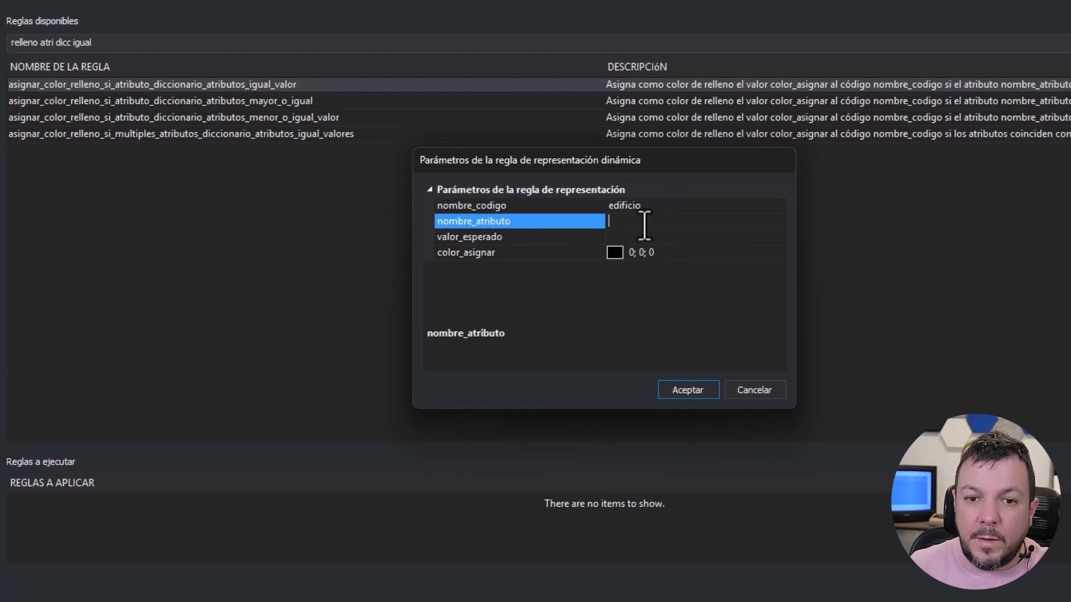
text(alturas)
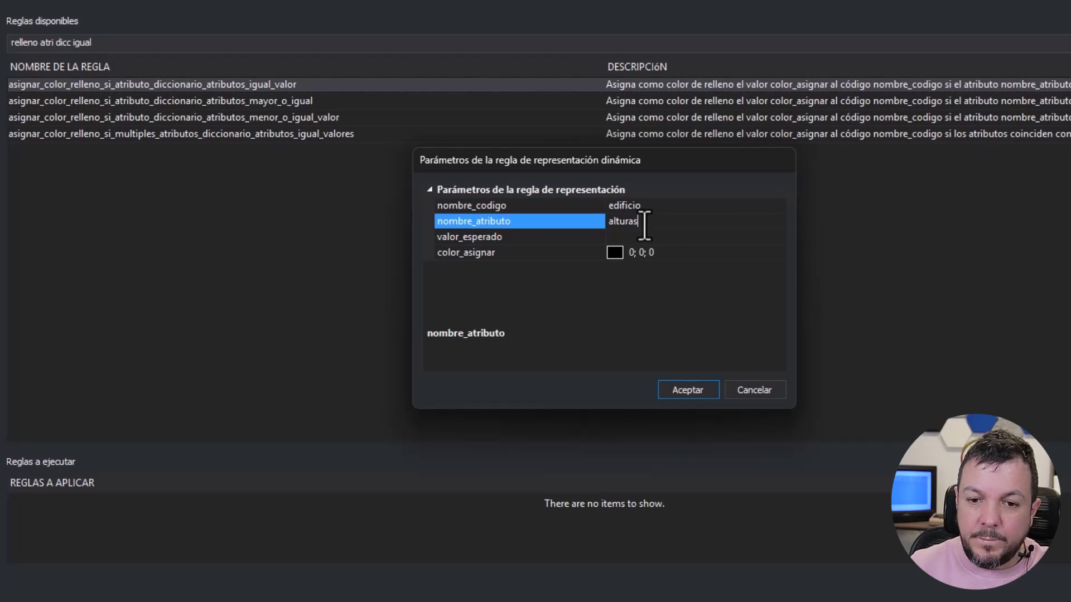
click(638, 237)
text(1)
- Set color_asignar of the rule for one height to red (192; 32; 0) and add it to the rules to apply
click(764, 254)
click(779, 254)
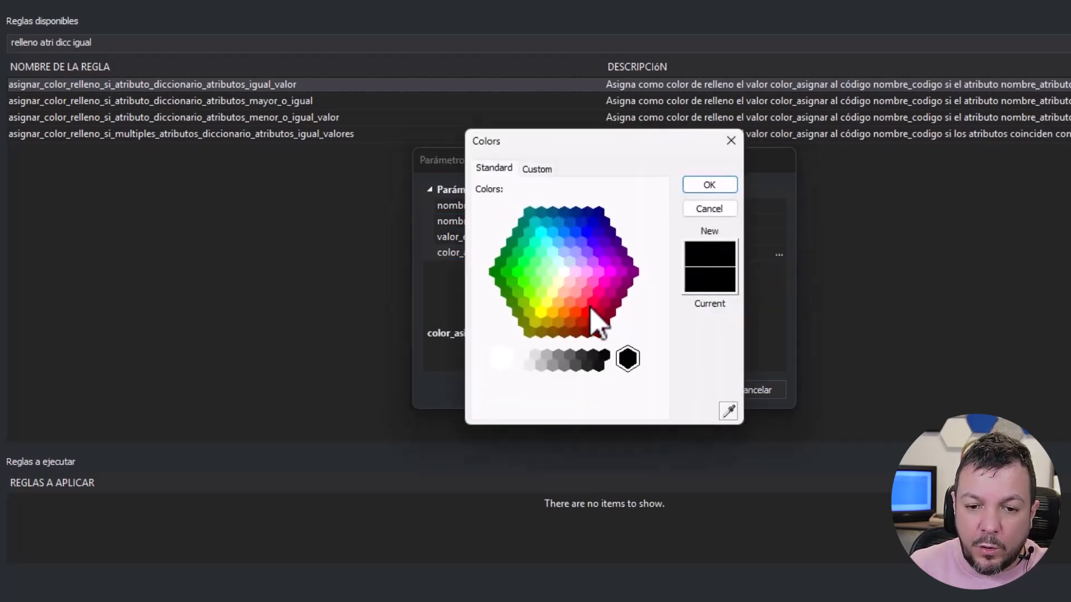
click(582, 319)
click(707, 186)
click(681, 388)
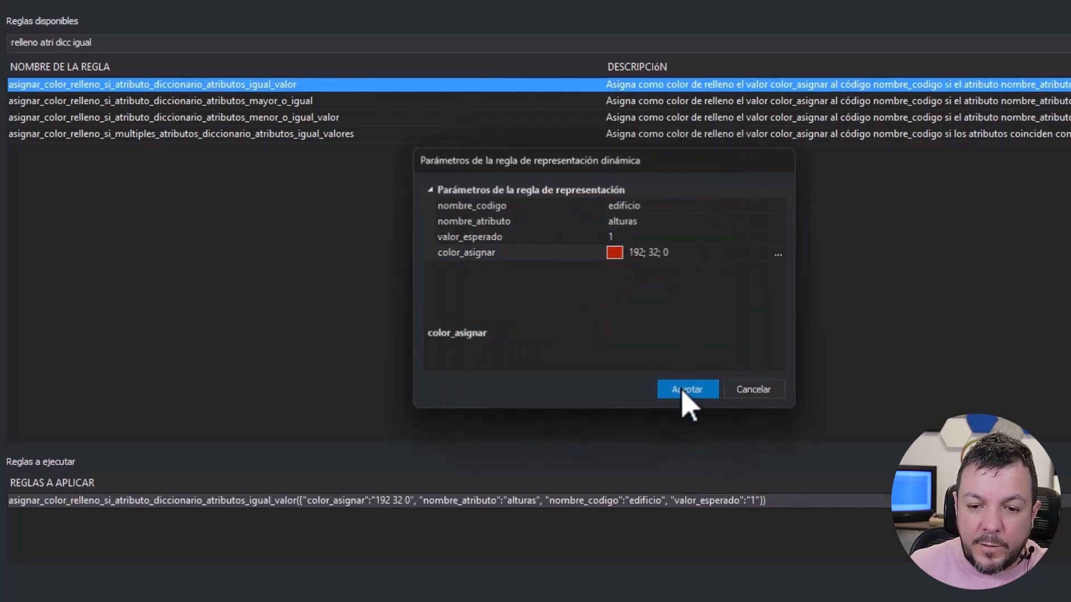
- Create a second igual_valor fill rule with nombre_codigo "edificio", nombre_atributo "alturas" and valor_esperado 2
double_click(297, 85)
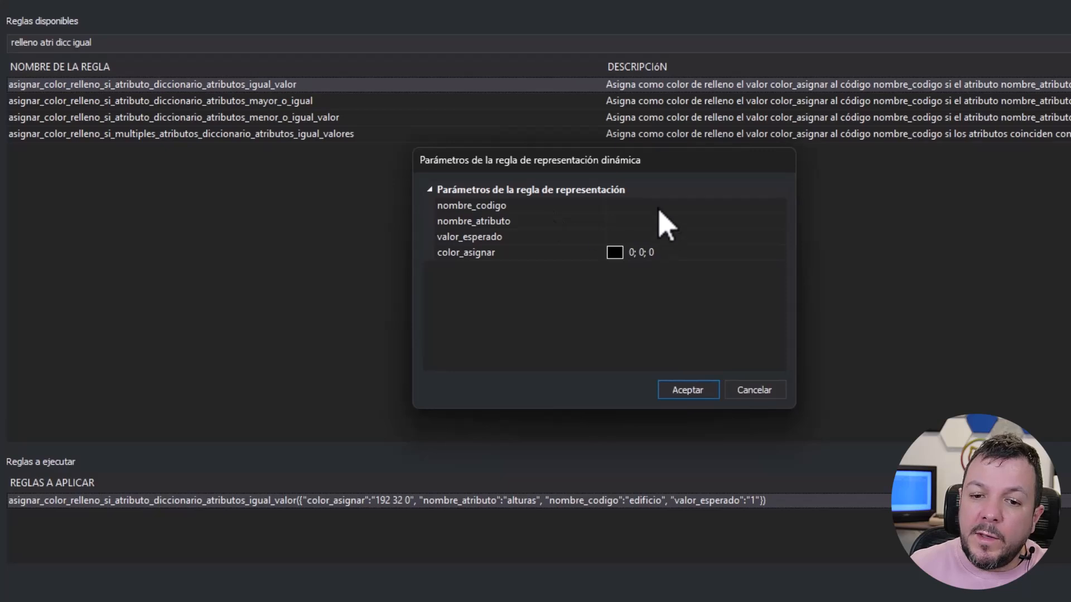
click(641, 205)
text(edificio)
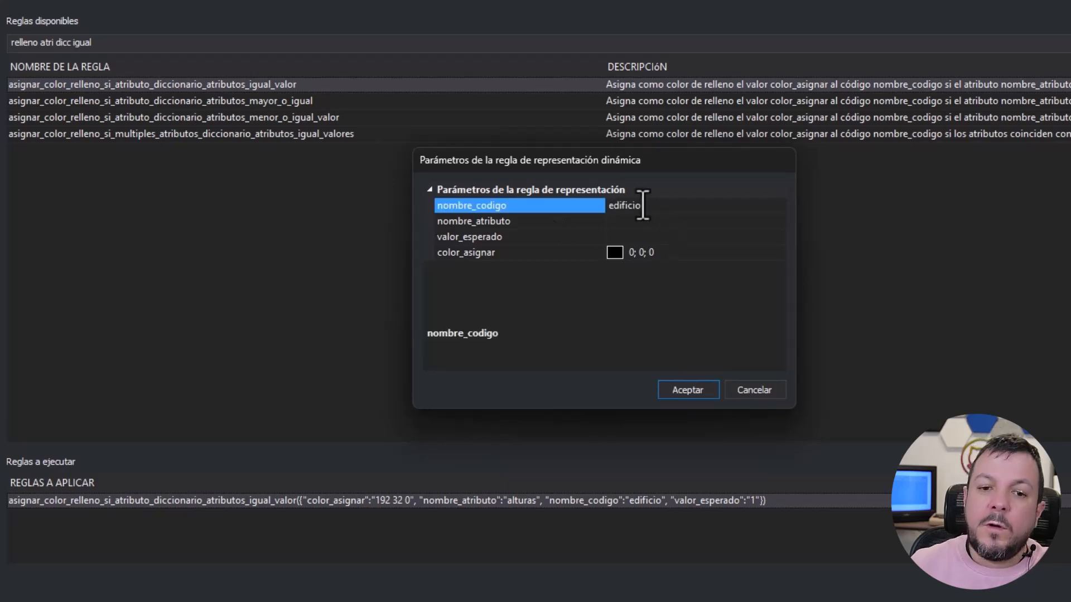
click(609, 220)
text(alturas)
click(637, 235)
text(1)
- Set color_asignar of the second rule to green (0; 128; 39) and add it to the rules to apply
click(769, 252)
click(779, 256)
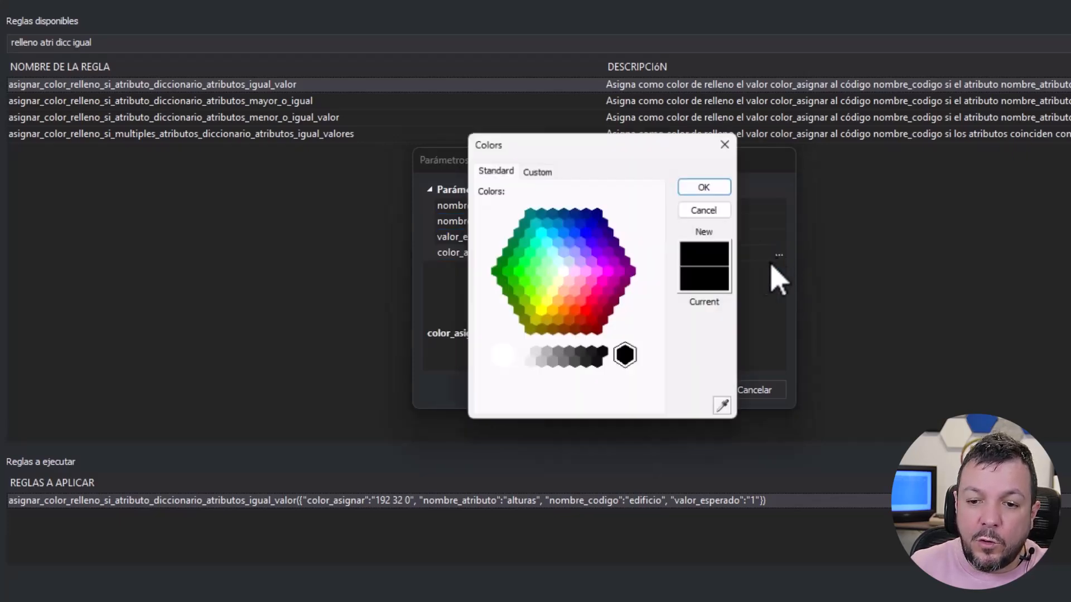
click(506, 252)
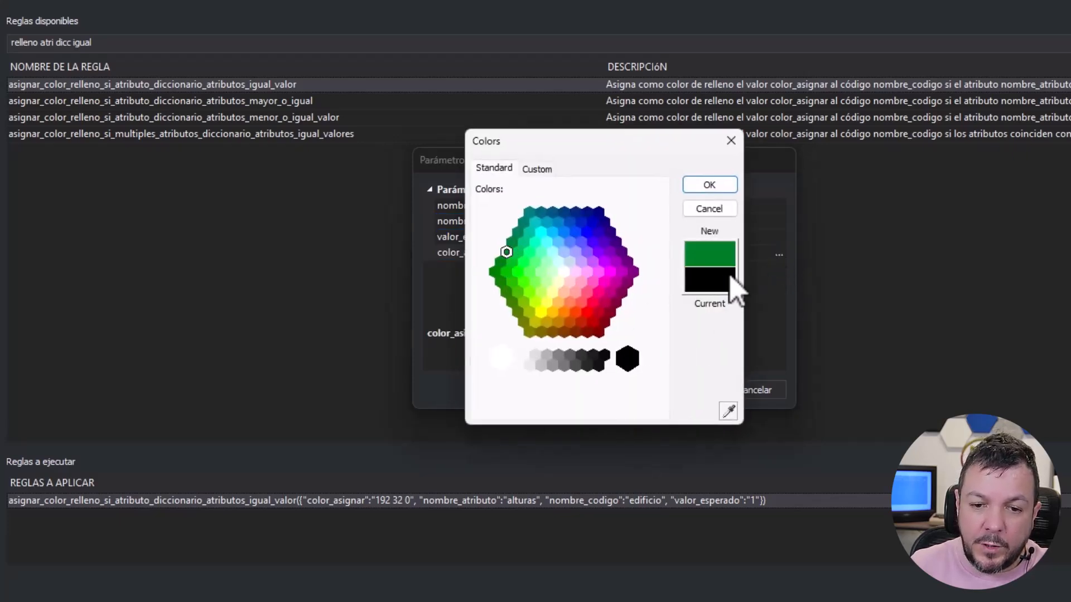
click(710, 185)
click(687, 390)
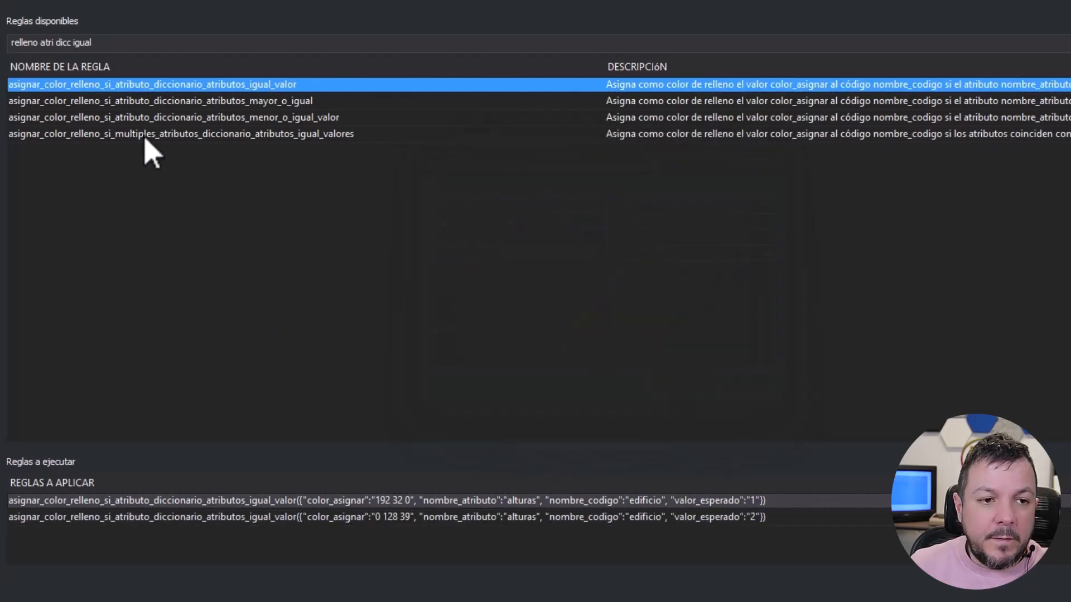
- Create a third igual_valor fill rule with nombre_codigo "edificio", nombre_atributo "alturas" and valor_esperado 3
double_click(152, 88)
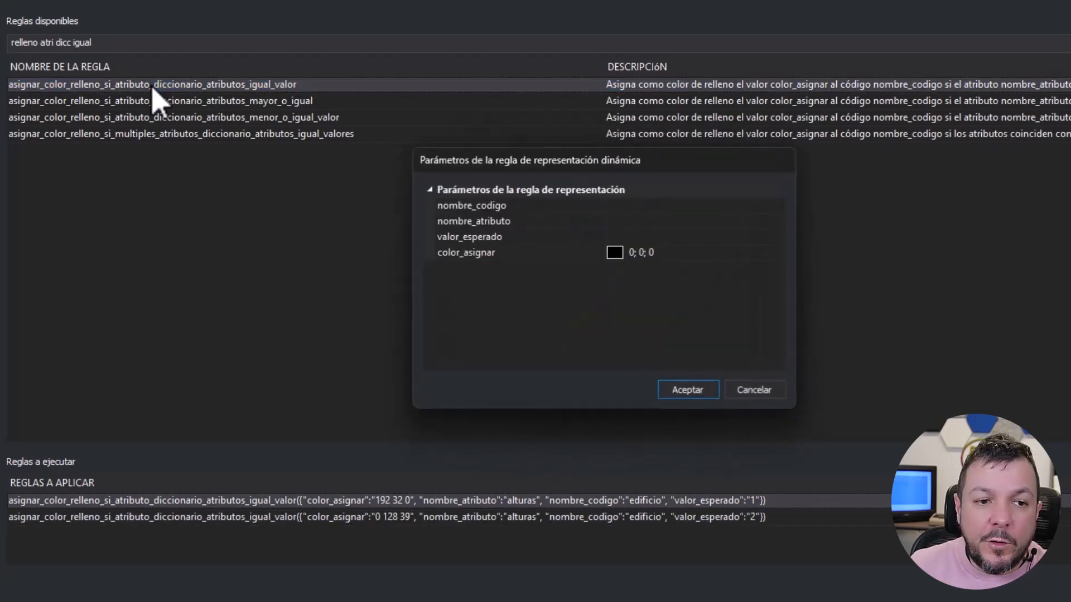
click(648, 210)
text(edificio)
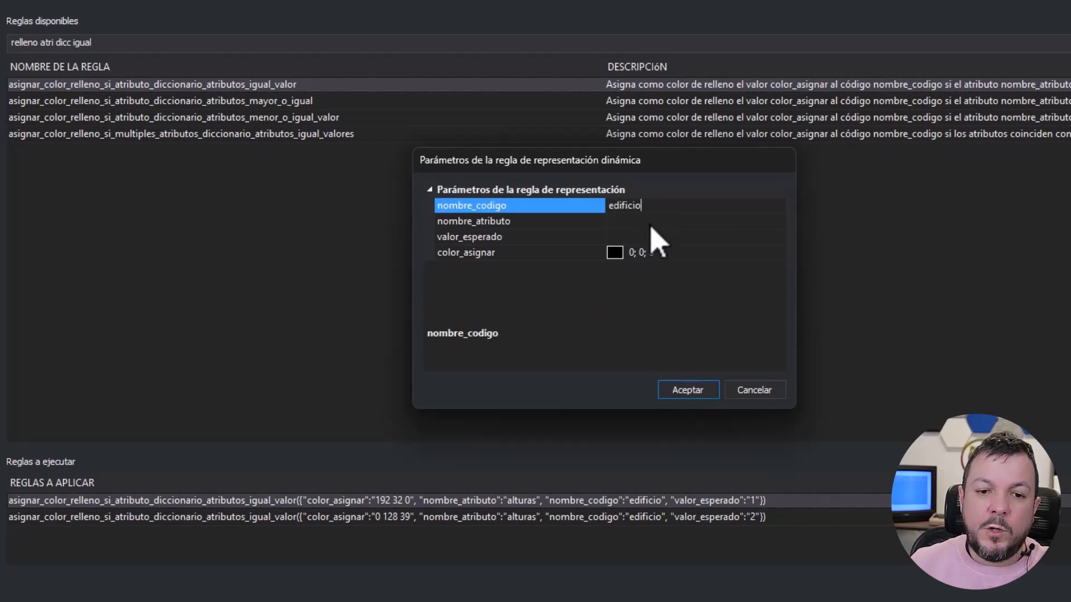
click(637, 221)
text(alturas)
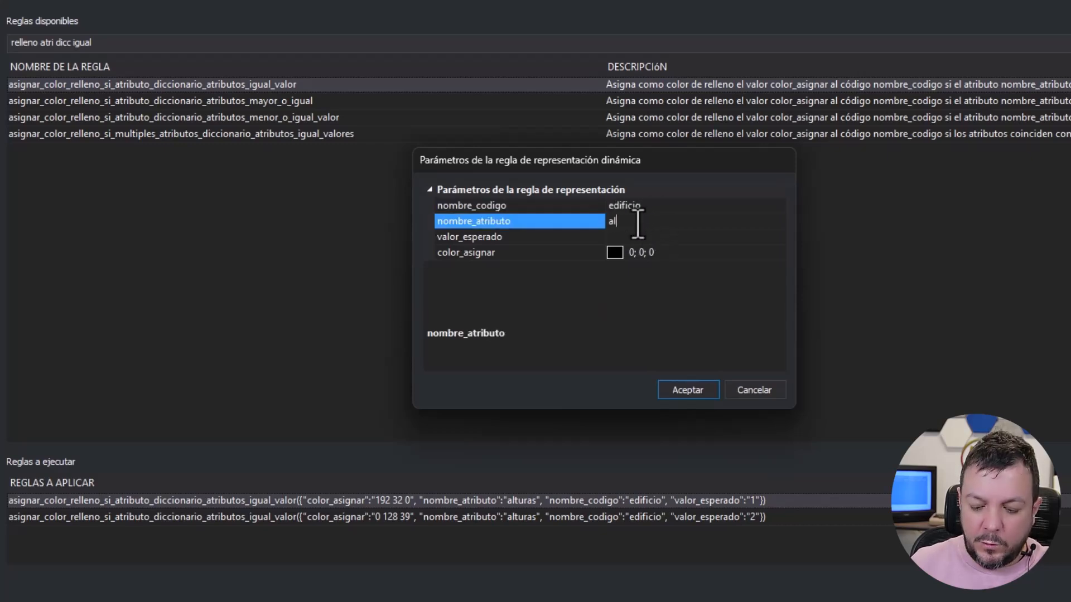
click(618, 238)
text(3)
- Set color_asignar of the third rule to blue (0; 75; 192) and add it to the rules to apply
click(710, 255)
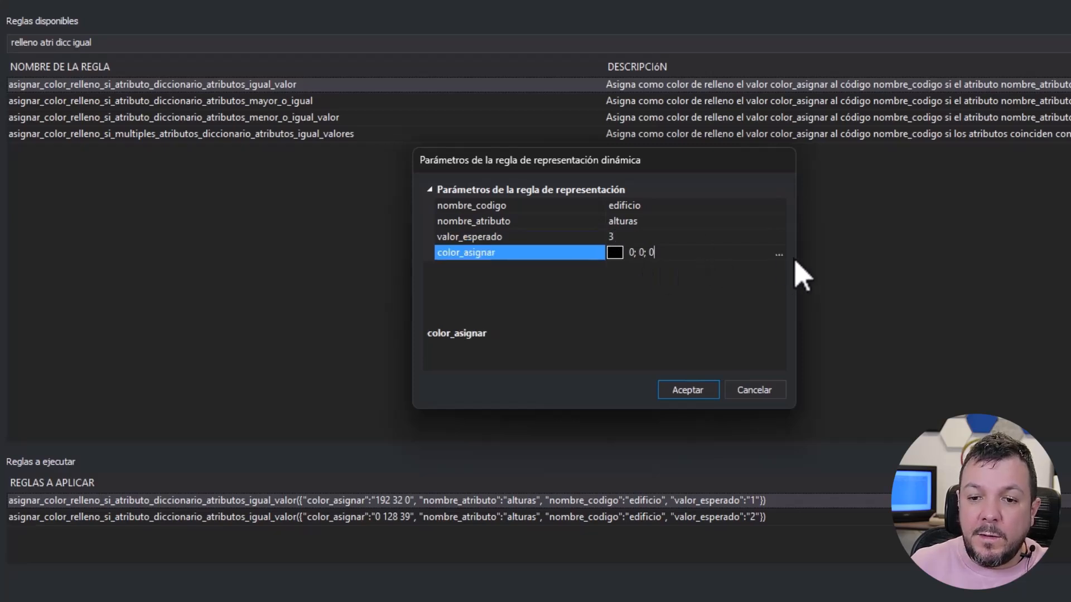
click(779, 254)
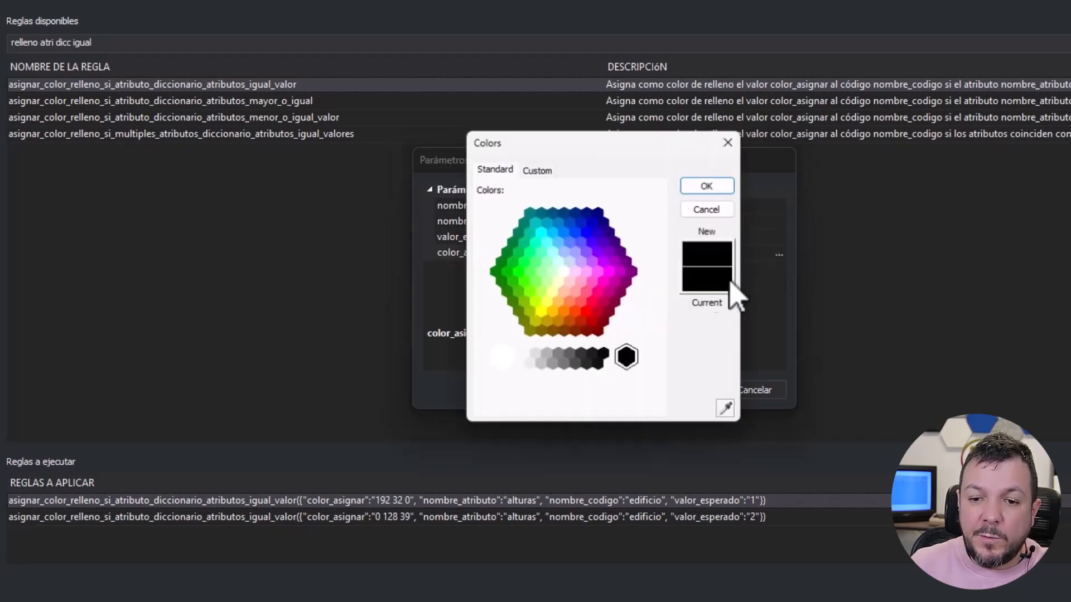
click(570, 222)
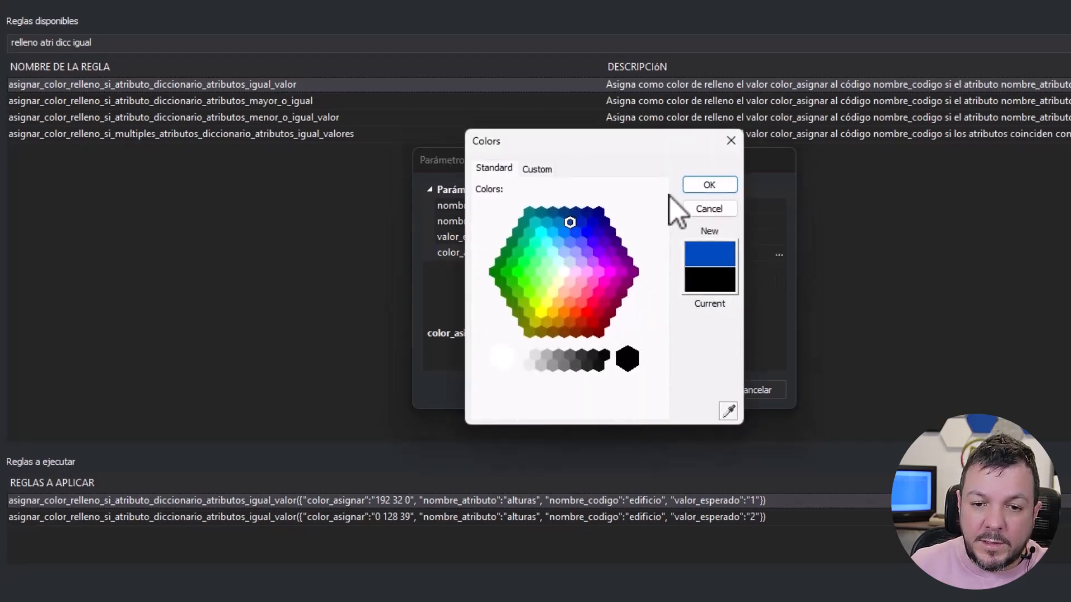
click(728, 412)
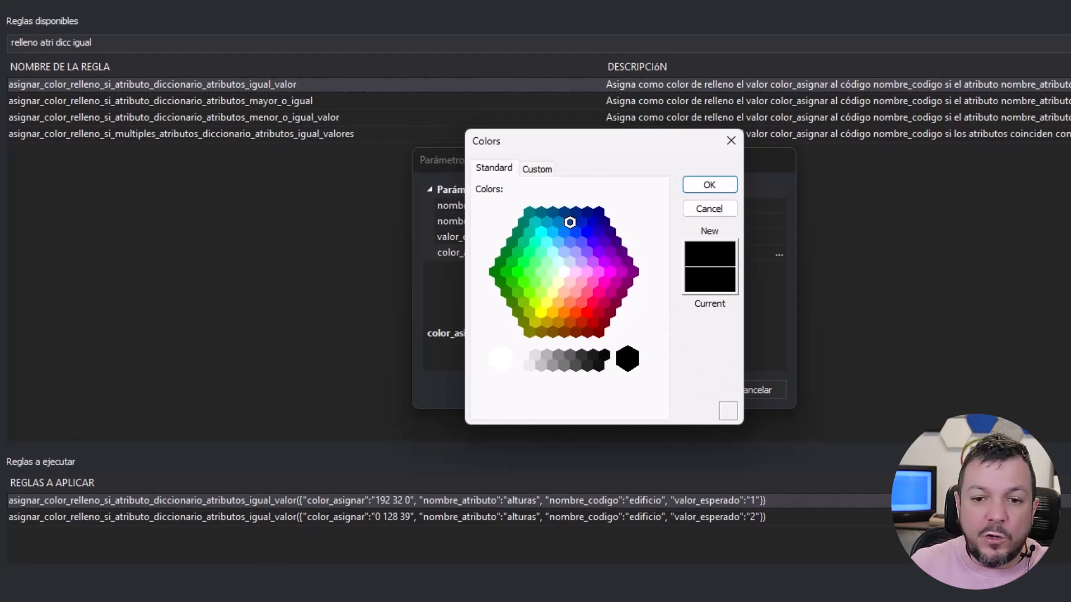
click(694, 346)
click(569, 223)
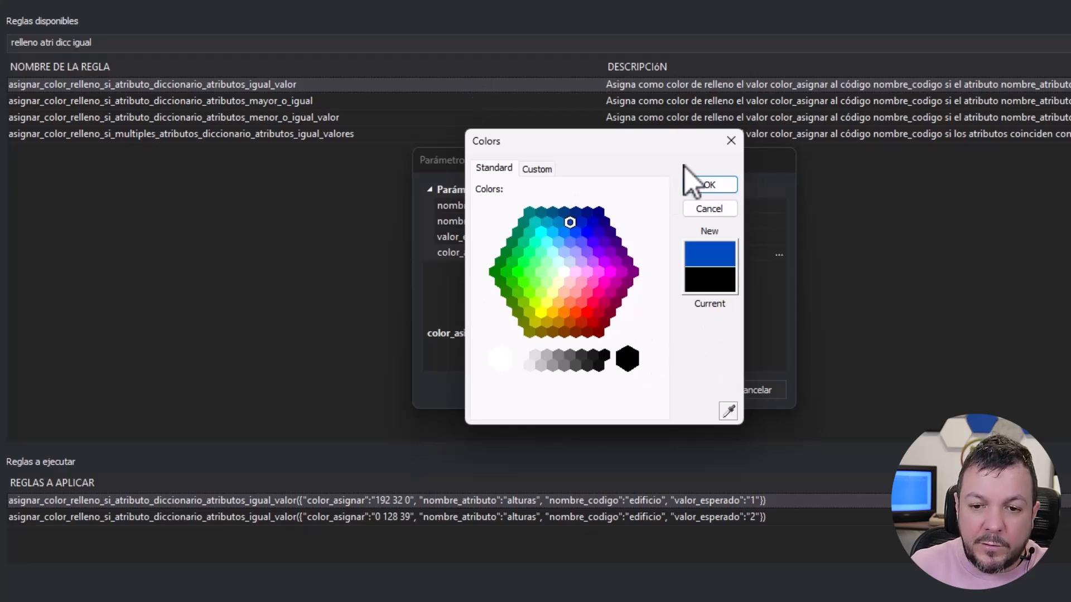
click(709, 186)
click(696, 391)
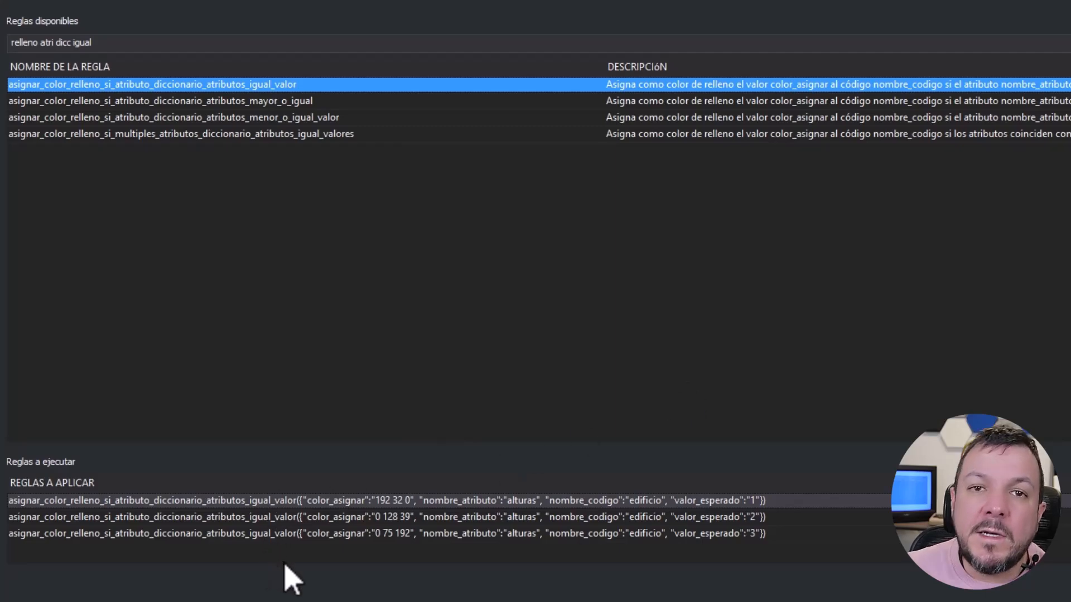
- Save the rule set as "Rellenar de Rojo Verde Azul los edificios con una dos y tres alturas" and apply it to the drawing
click(1070, 2)
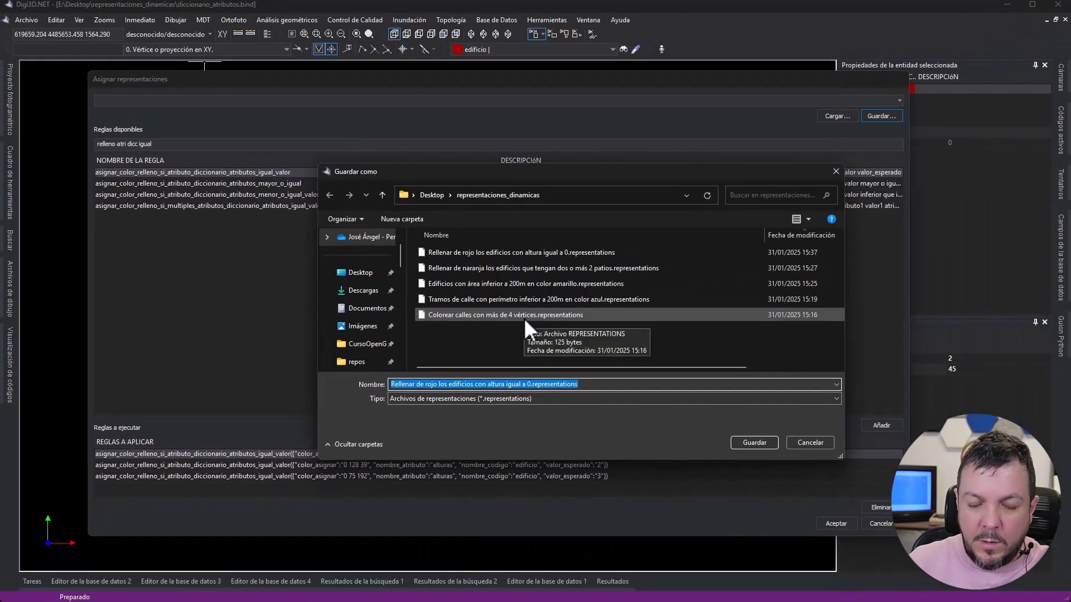
text(Rellenar de )
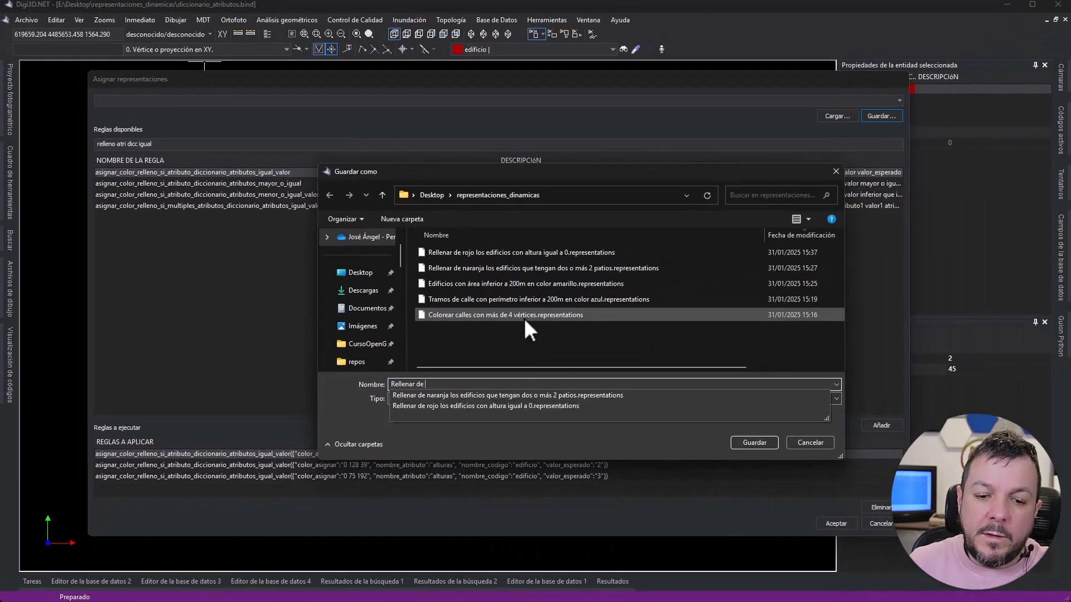
text(Rojo Ver)
text(d)
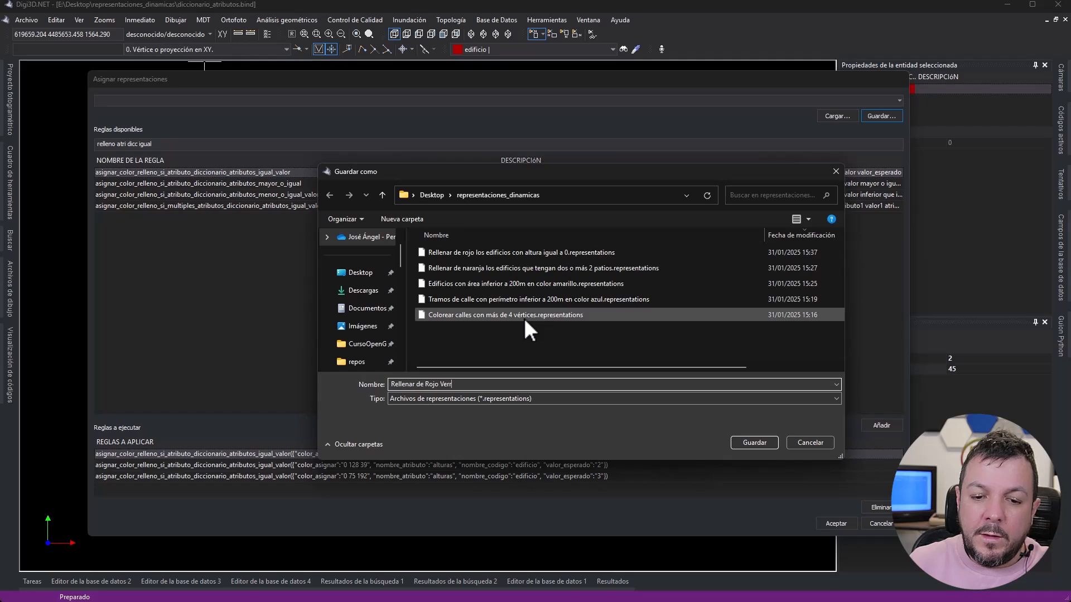
text(e Azul)
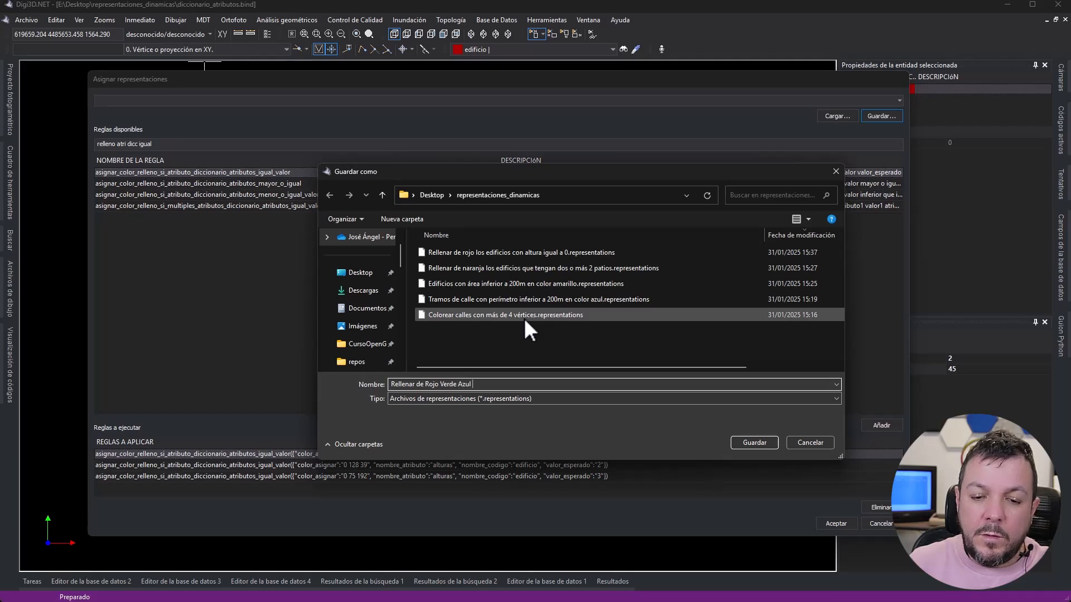
text( los edifi)
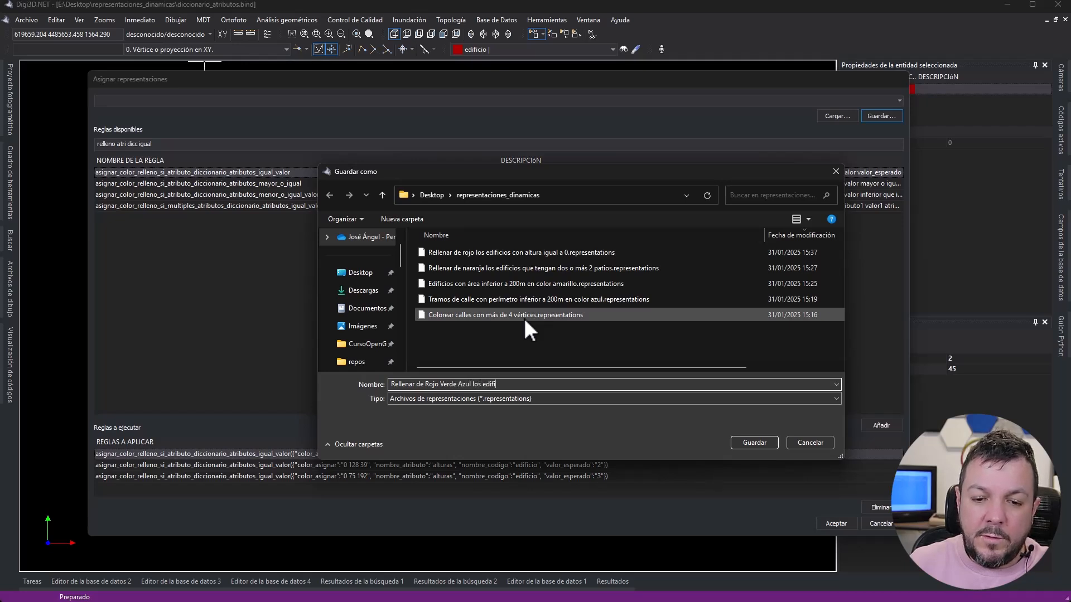
text(cios con 1)
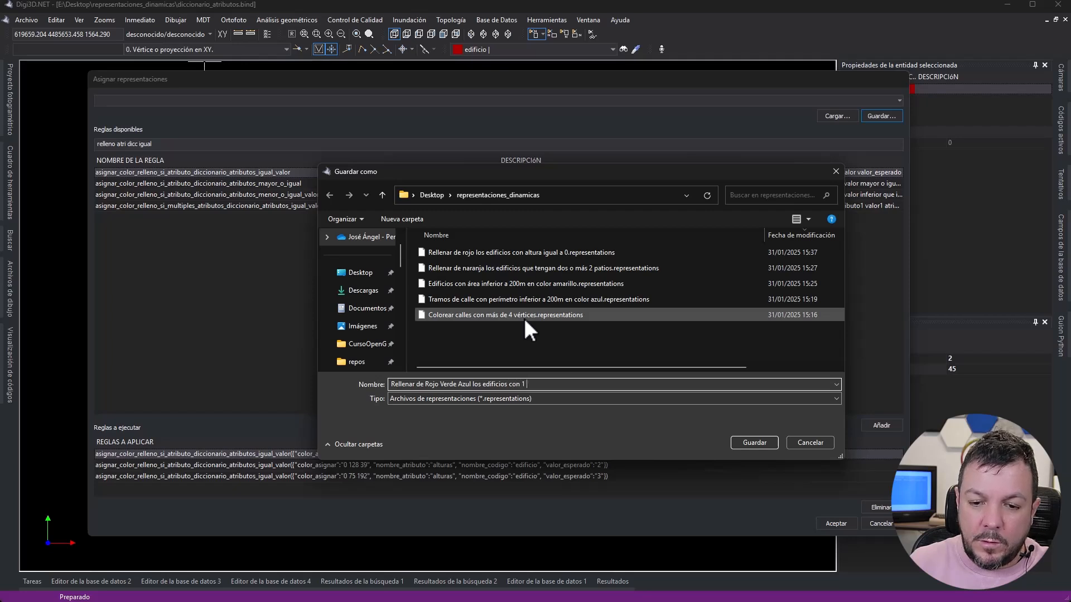
key(BackSpace)
key(BackSpace)
text(una do)
text(s )
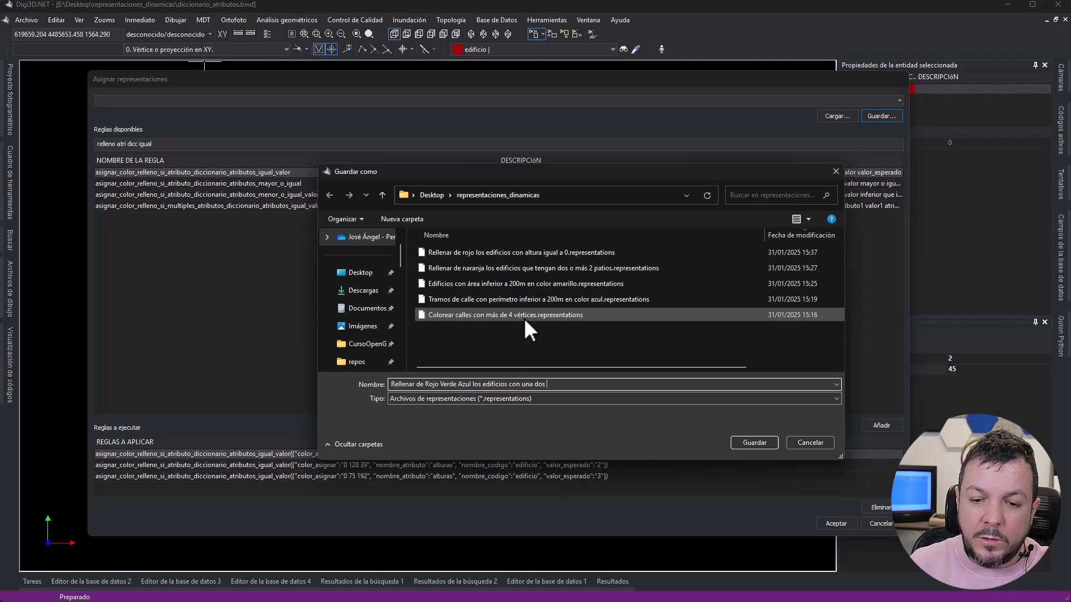
text(y tres alturas)
key(Return)
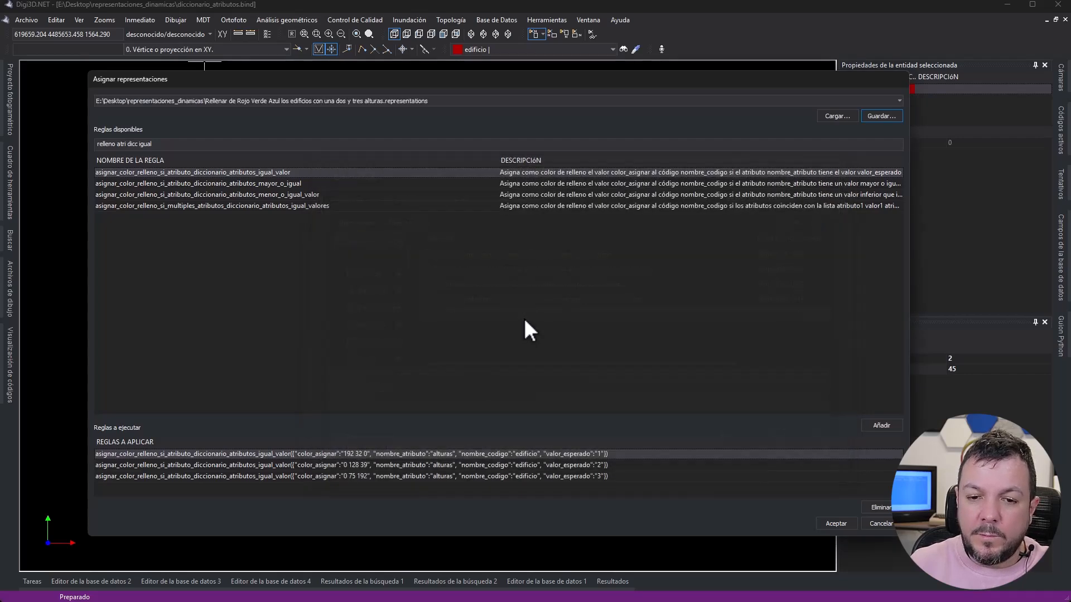
click(835, 523)
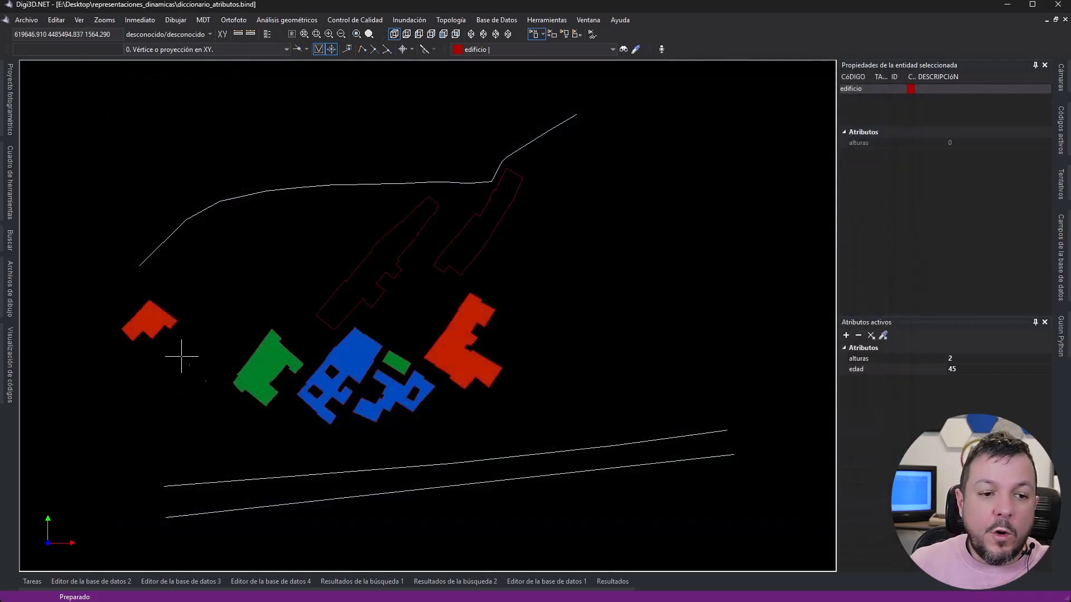
- Add "Rellenar de Rojo Verde Azul los edificios con una dos y tres alturas" to the code table's dynamic representations and accept the change
drag(0, 83, 549, 53)
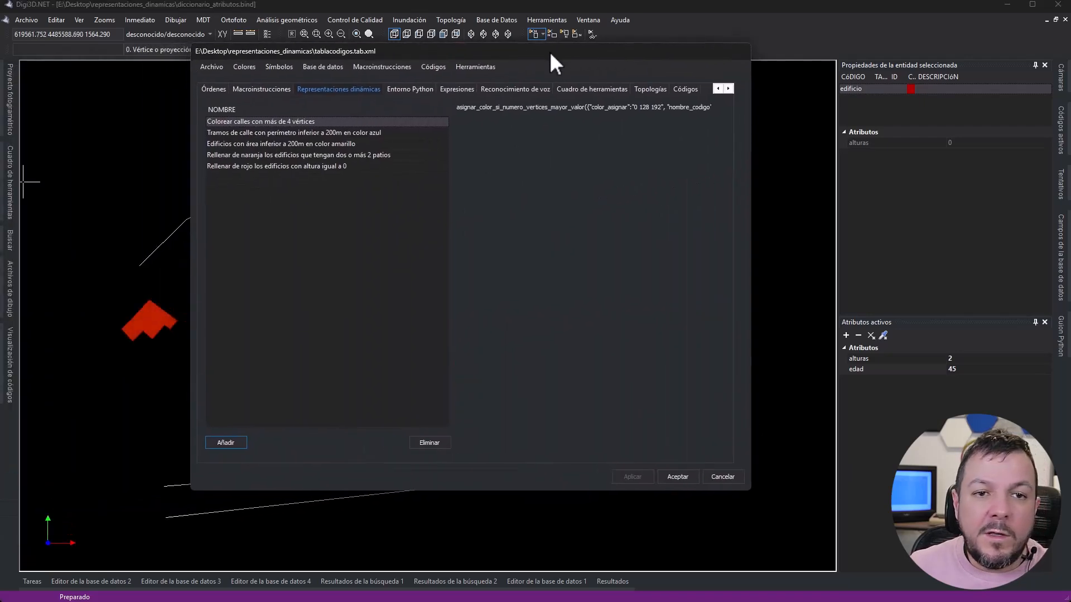
click(225, 443)
double_click(357, 150)
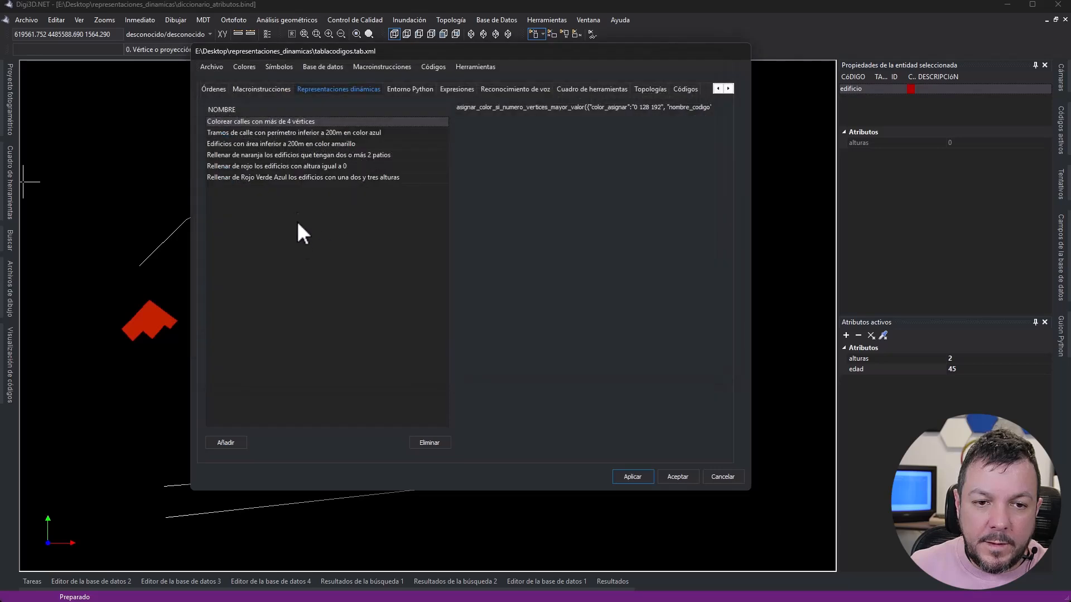
key(Return)
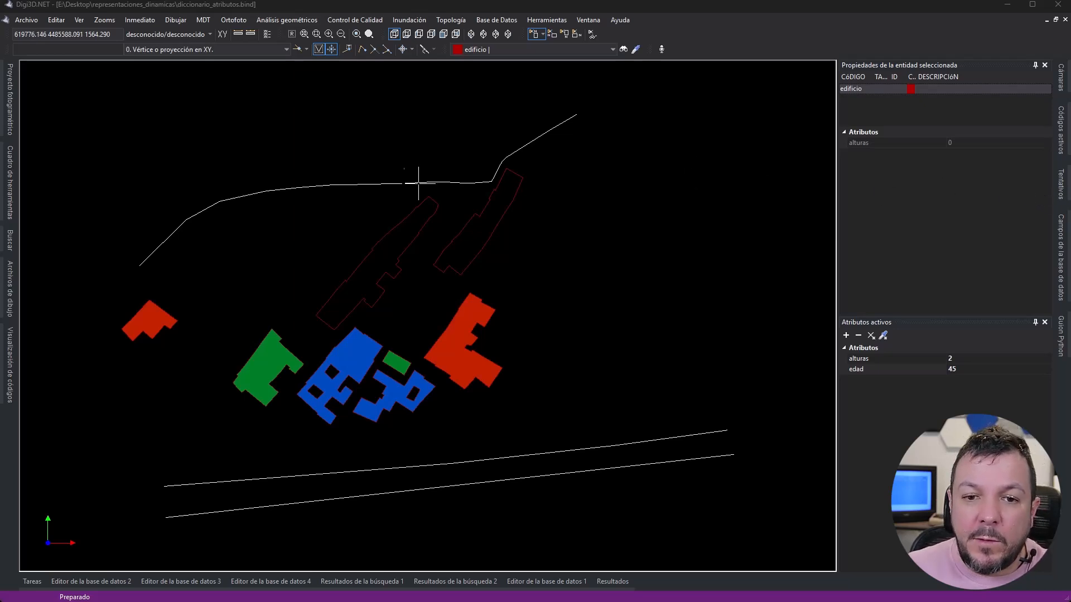
- Select the upper street line and filter the available rules in the manual assignment of representations by "color alea dicc"
click(329, 186)
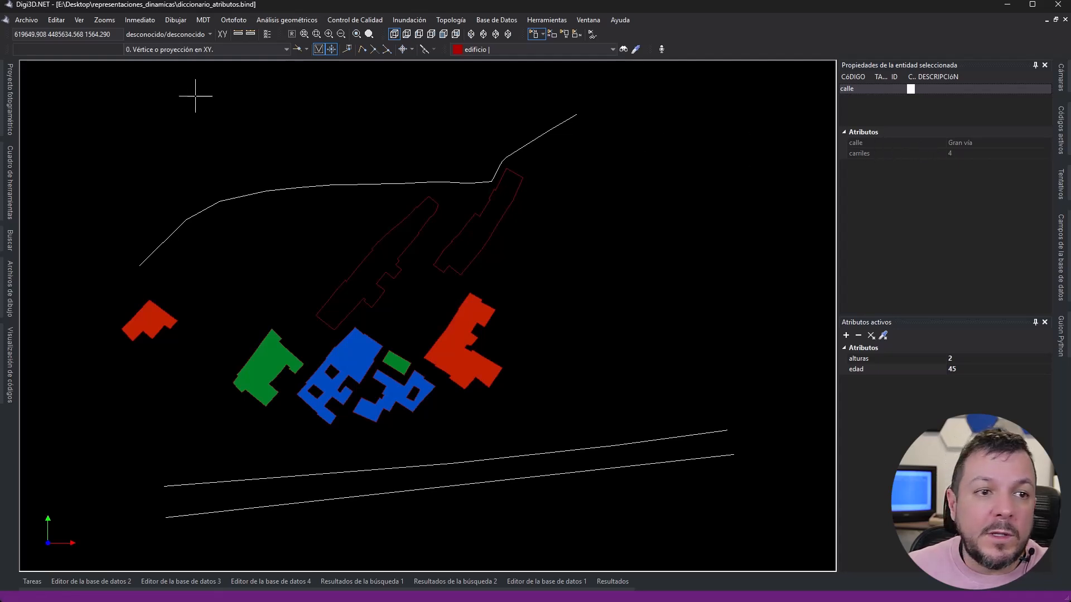
click(76, 19)
mouse_move(119, 32)
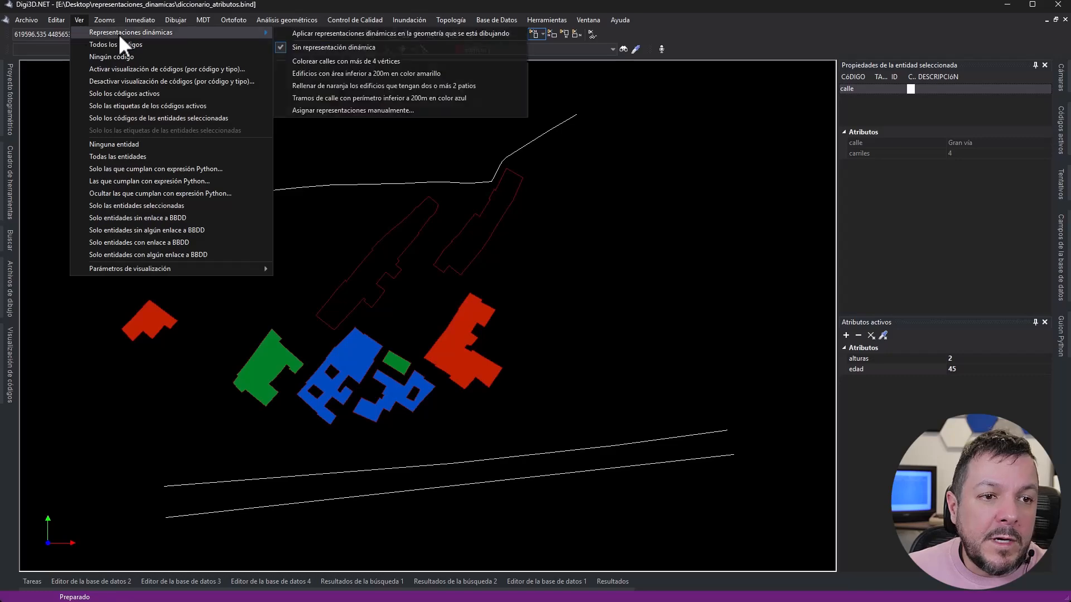
click(341, 111)
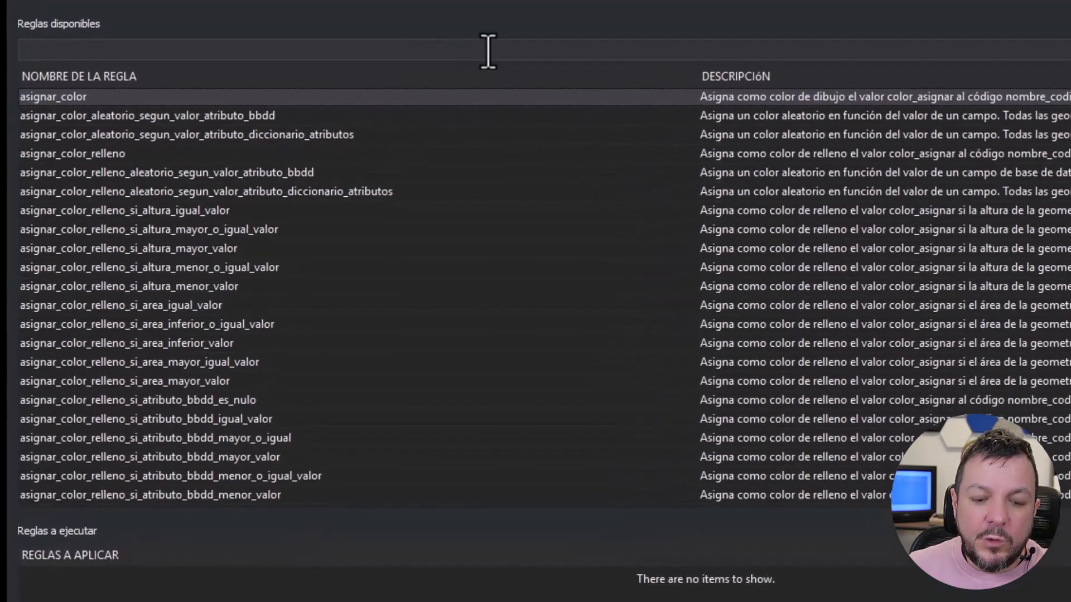
click(488, 51)
text(color )
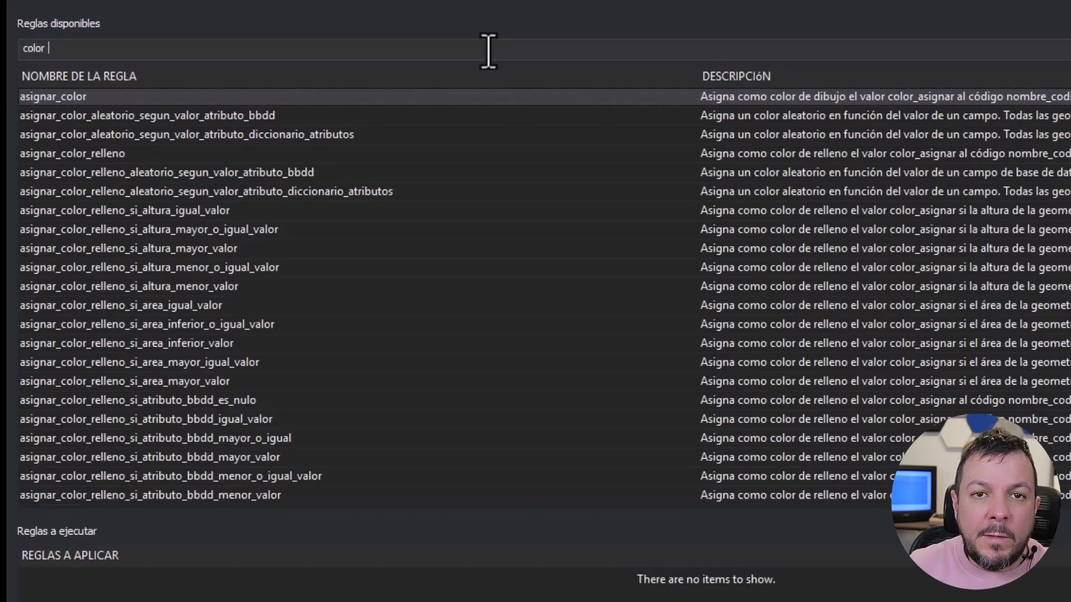
text(alea)
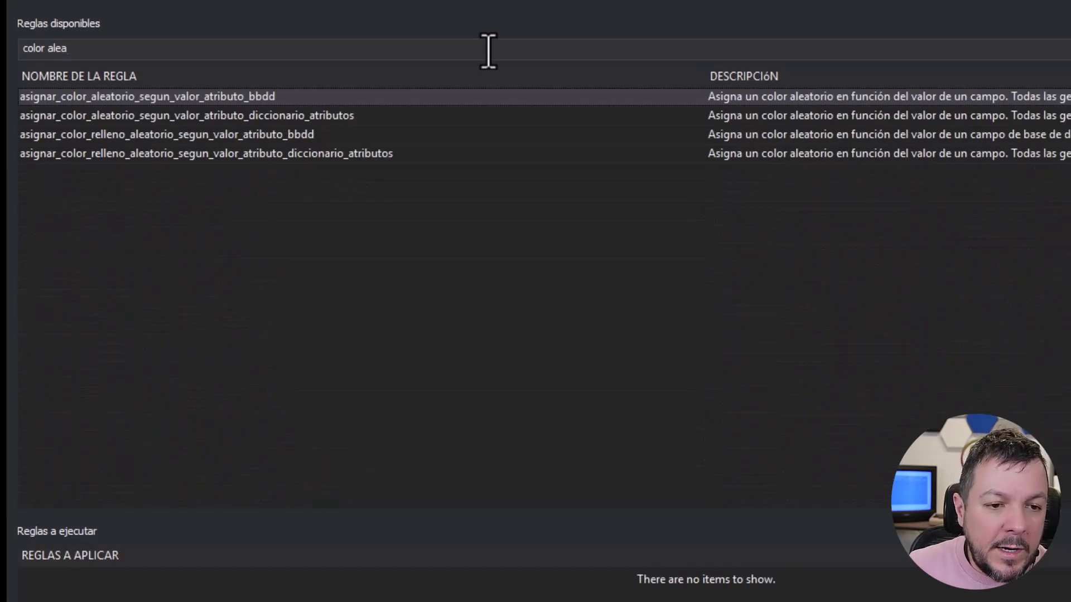
text( dicc)
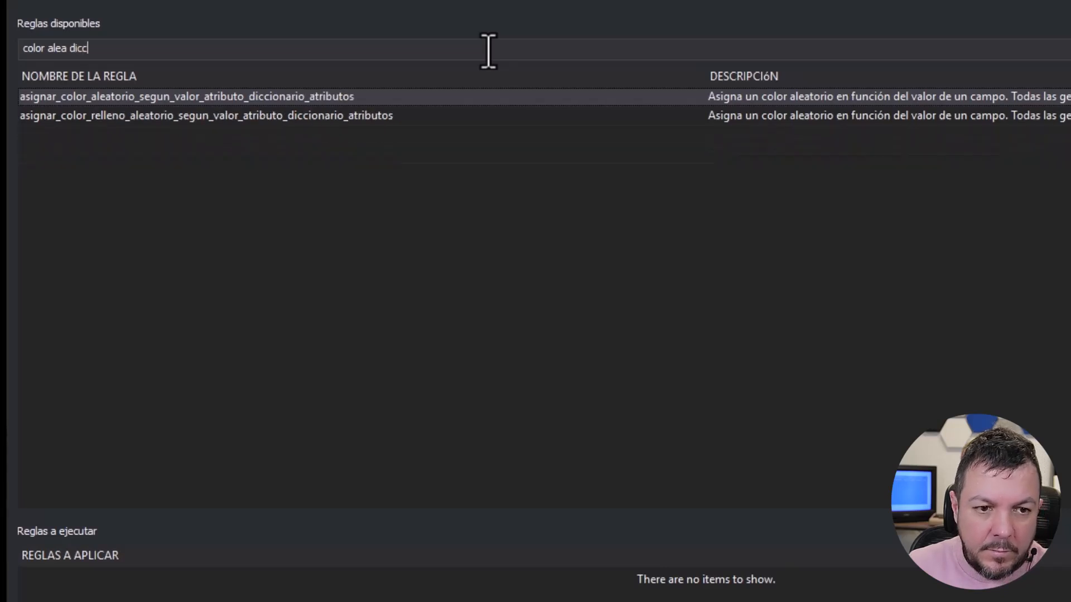
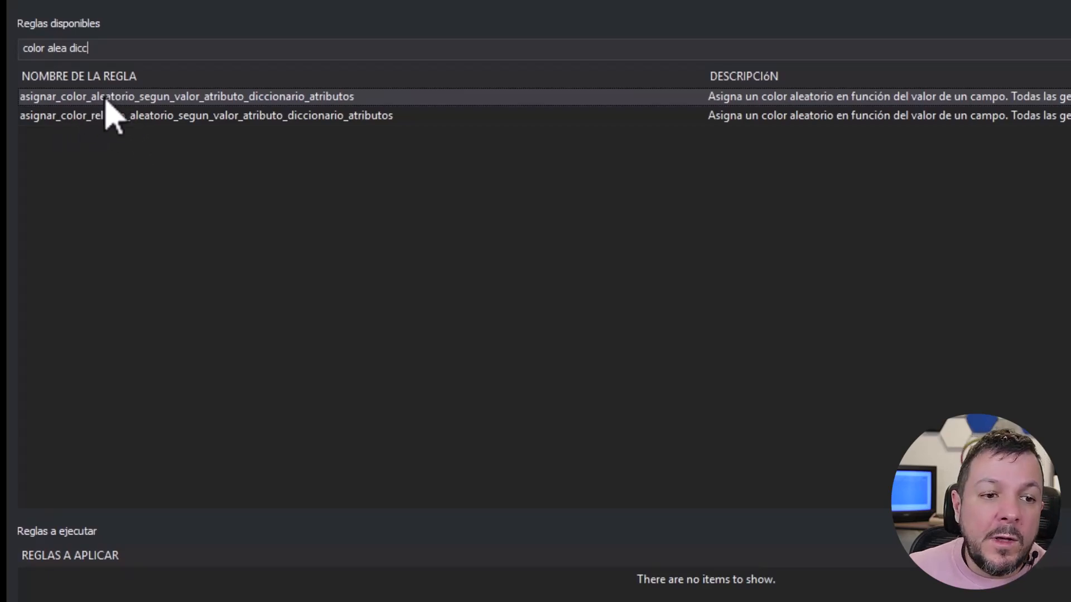
- Add the rule asignar_color_aleatorio_segun_valor_atributo_diccionario_atributos with nombre_codigo "calle" and nombre_atributo "calle" to the rules to apply
double_click(151, 100)
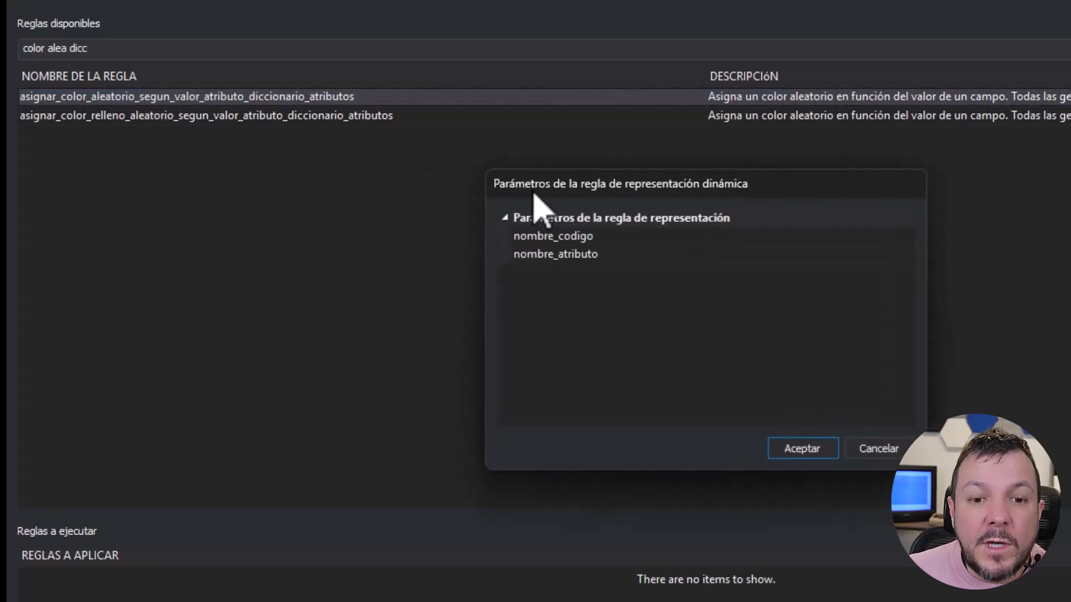
click(747, 235)
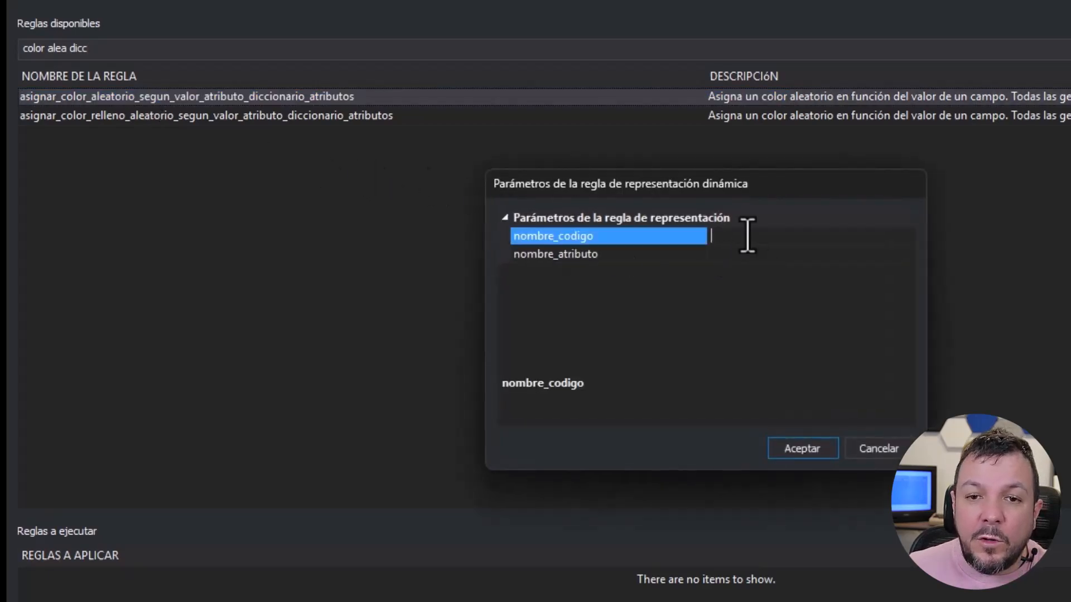
text(calle)
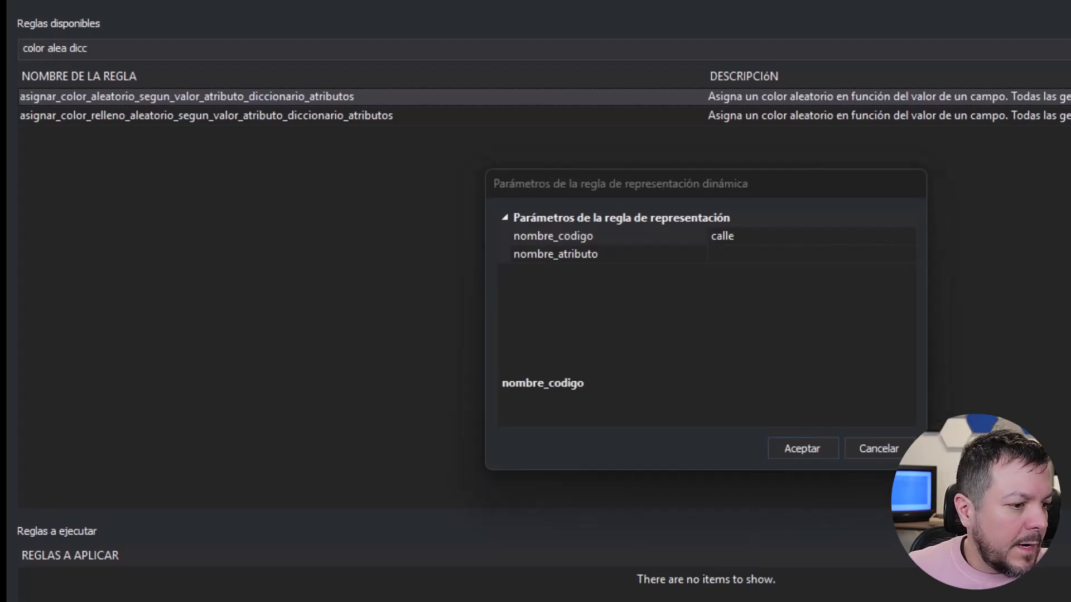
click(732, 254)
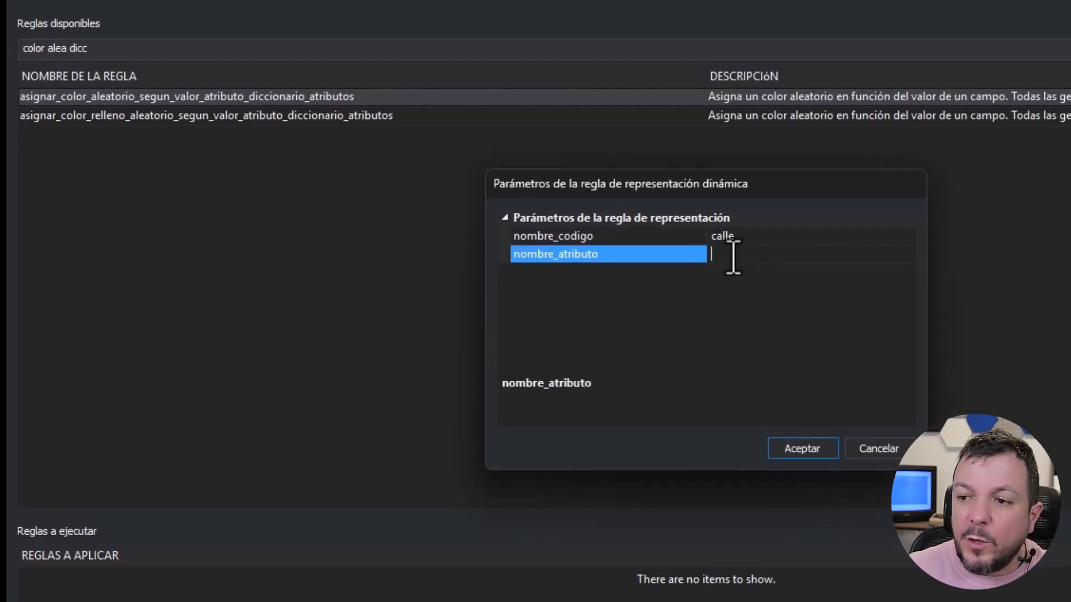
text(calle)
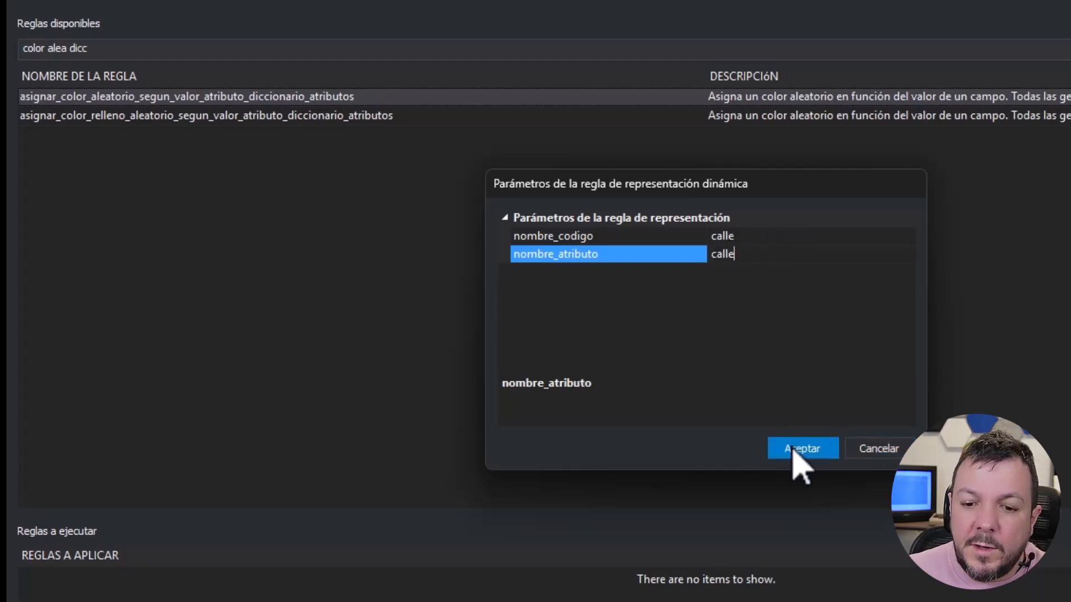
click(792, 449)
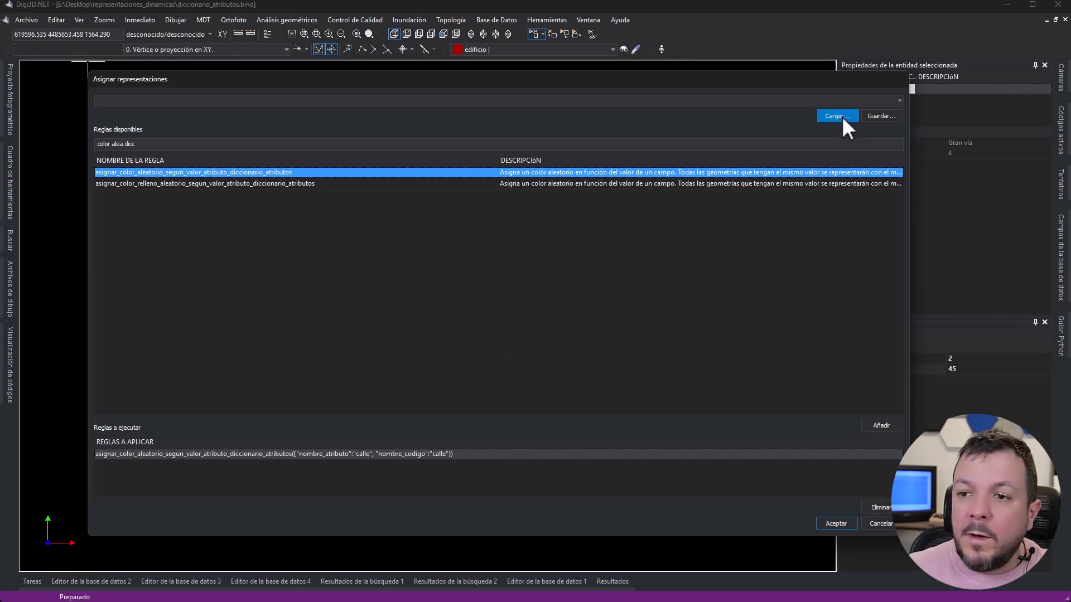
- Save the rule set as "Colores aleatorios a las calles en función de su nombre" and apply it to the drawing
click(880, 116)
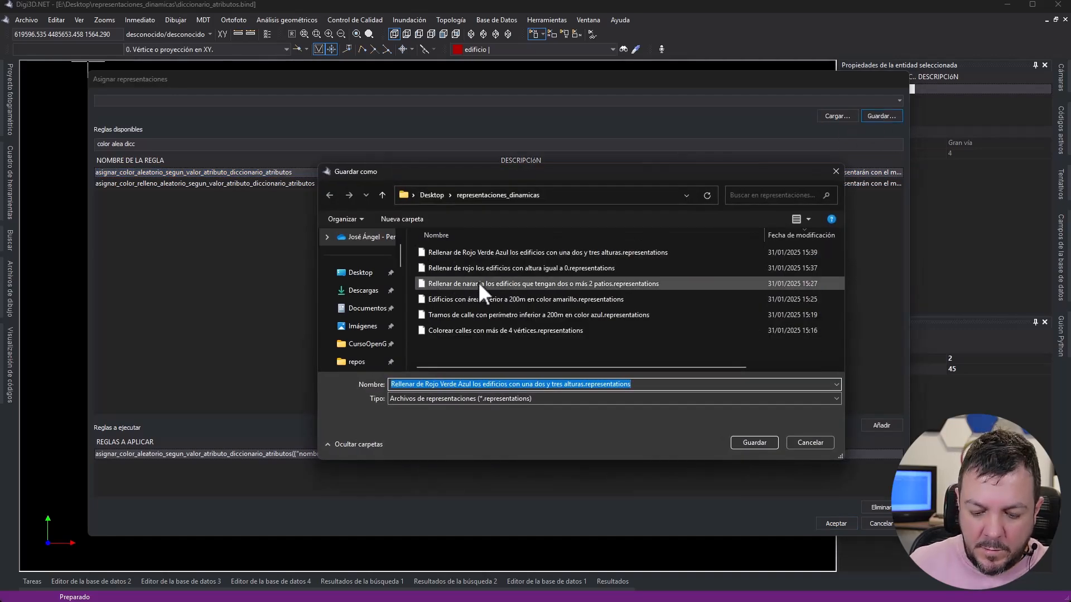
text(Colores aleatorios a las calles en función de su nombre)
key(Return)
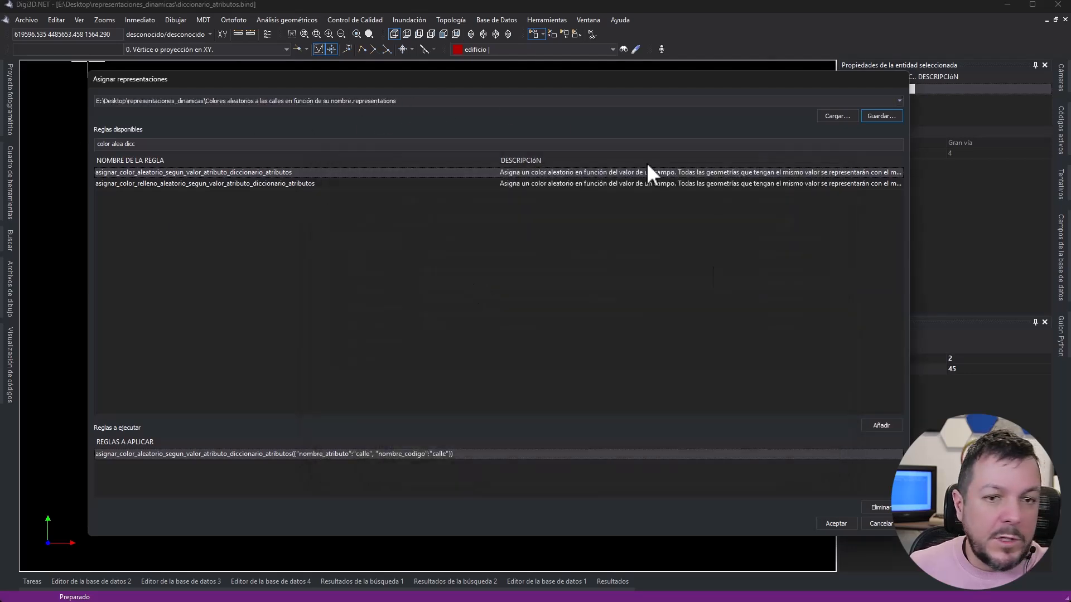
click(826, 523)
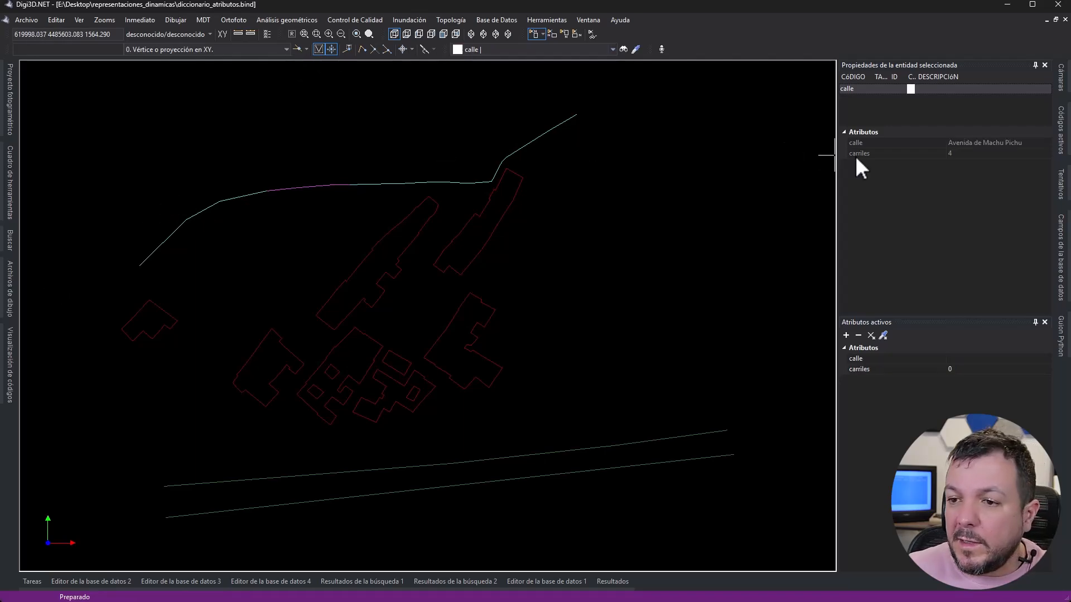
- Start a new manual assignment of representations, filter the available rules by "ale" and select the random line color rule based on dictionary attributes
click(855, 155)
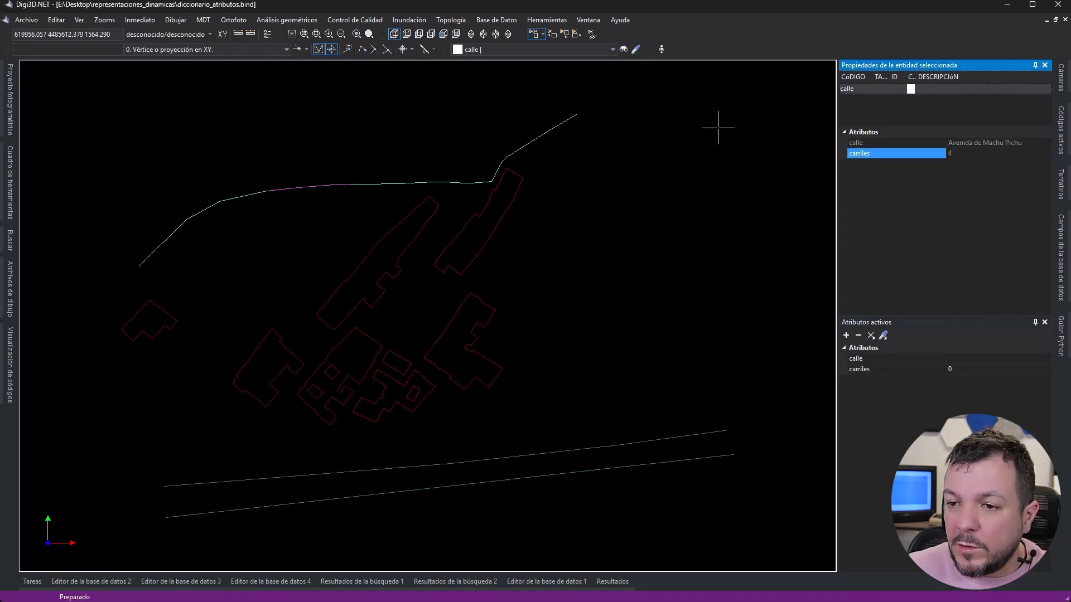
click(81, 21)
click(82, 22)
click(82, 22)
mouse_move(92, 33)
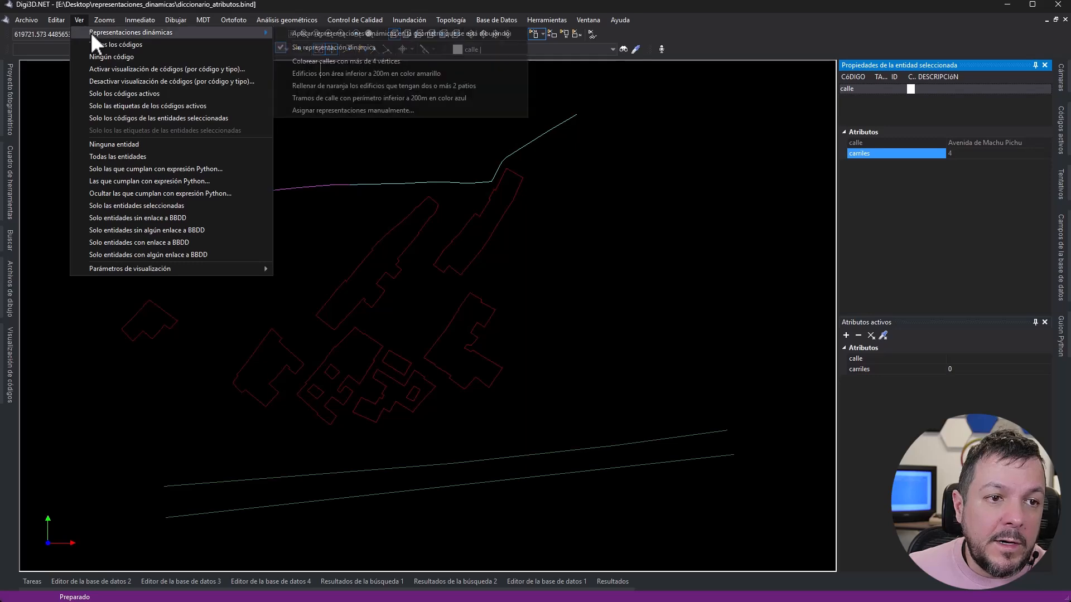
click(343, 109)
drag(551, 61, 551, 89)
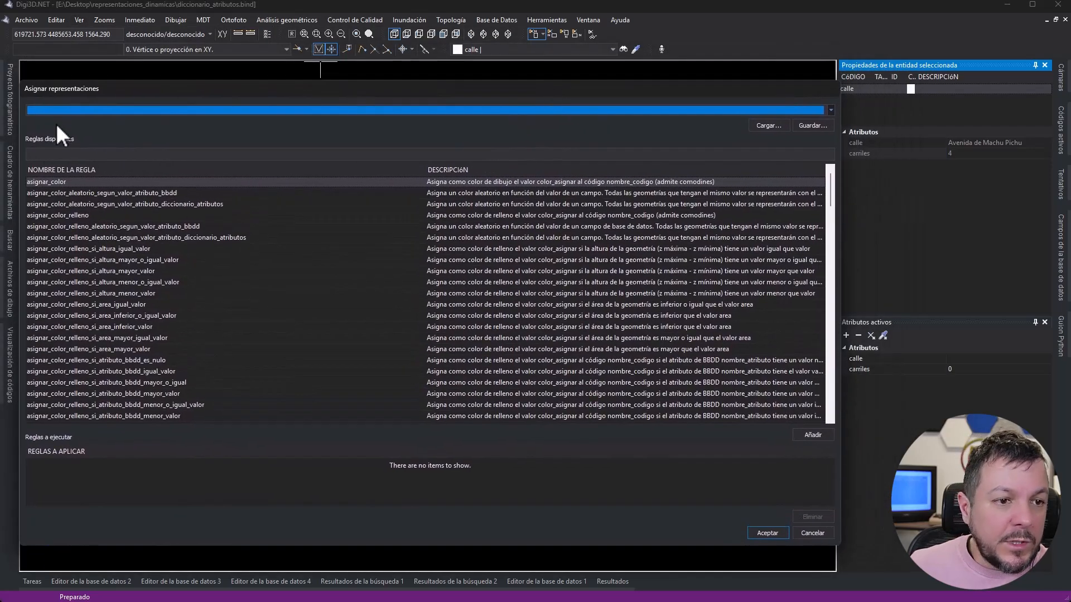
click(49, 155)
text(ale)
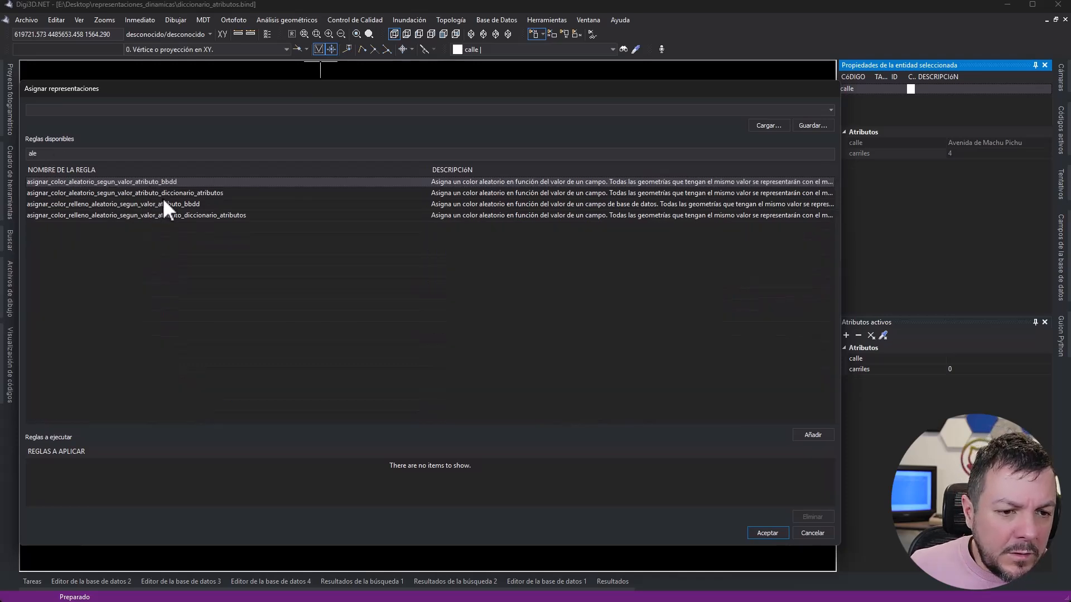
click(37, 204)
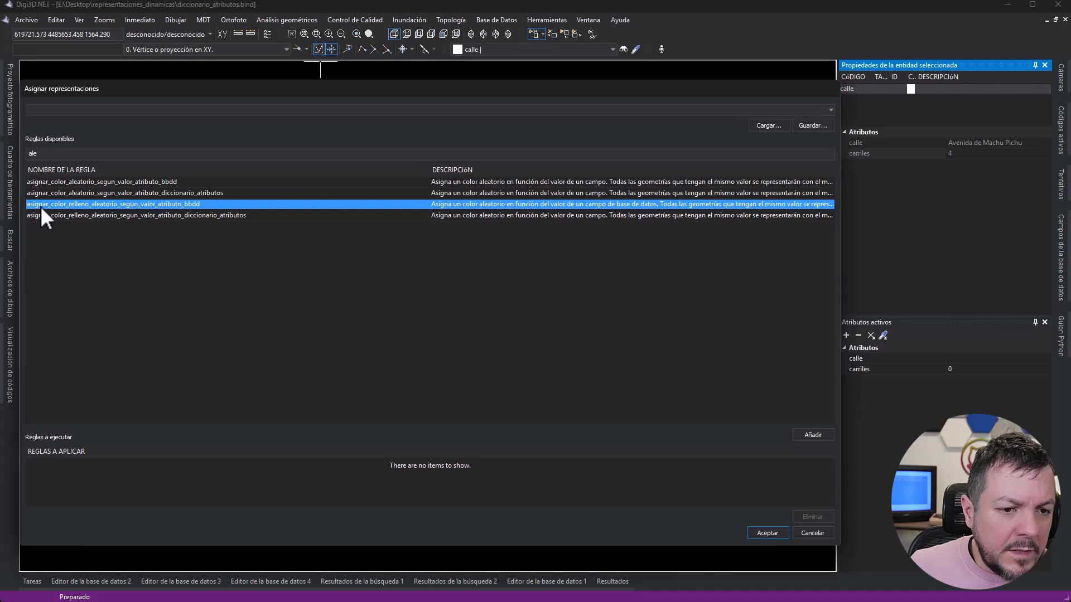
click(98, 194)
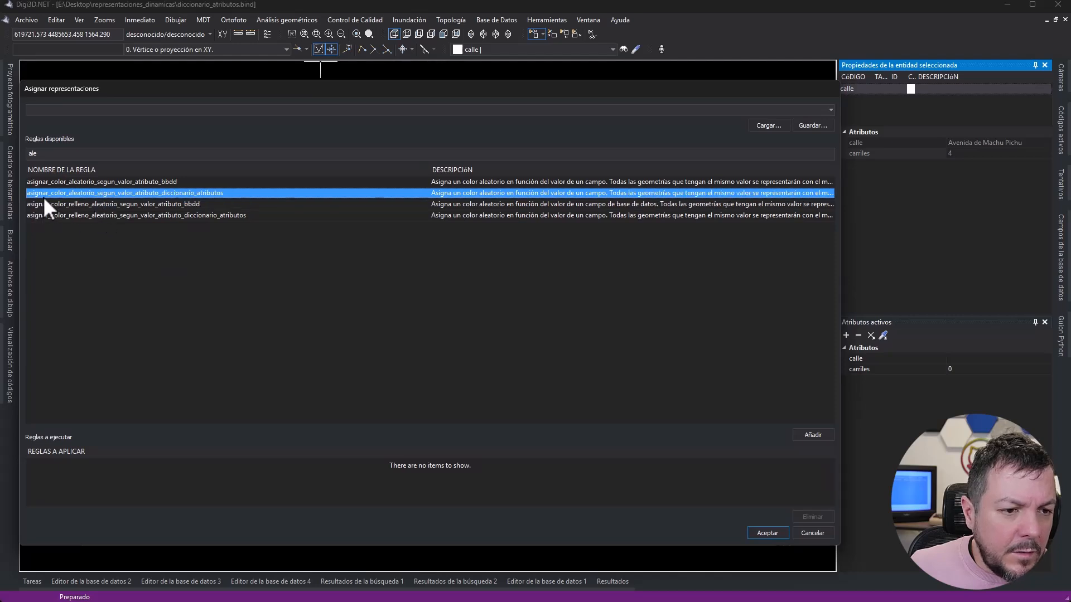
- Add the random color rule by dictionary attribute with nombre_codigo "calle" and nombre_atributo "carriles" to the rules to apply
double_click(159, 195)
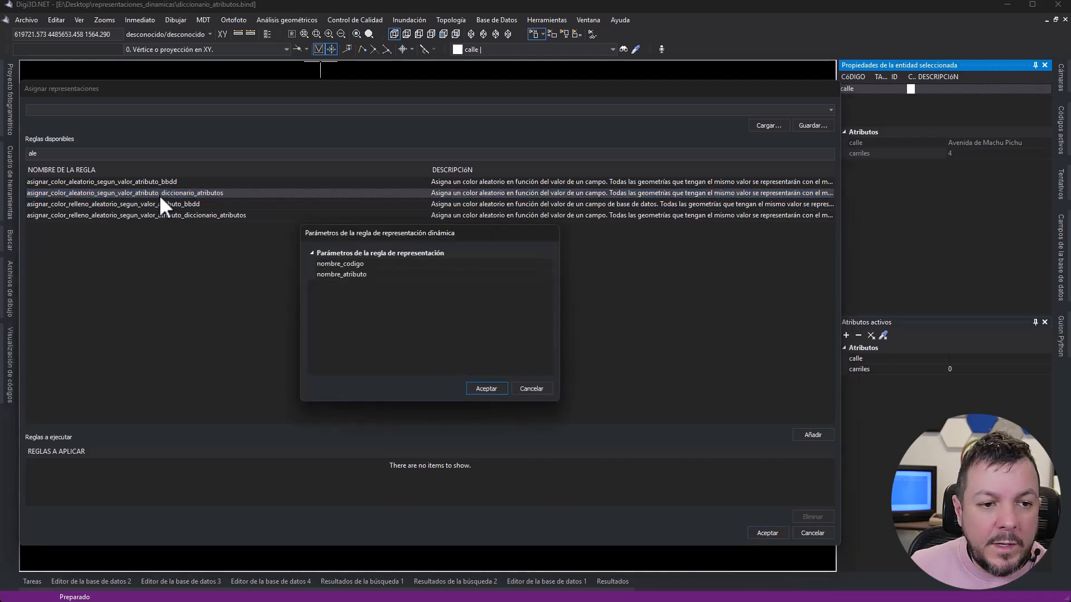
click(464, 264)
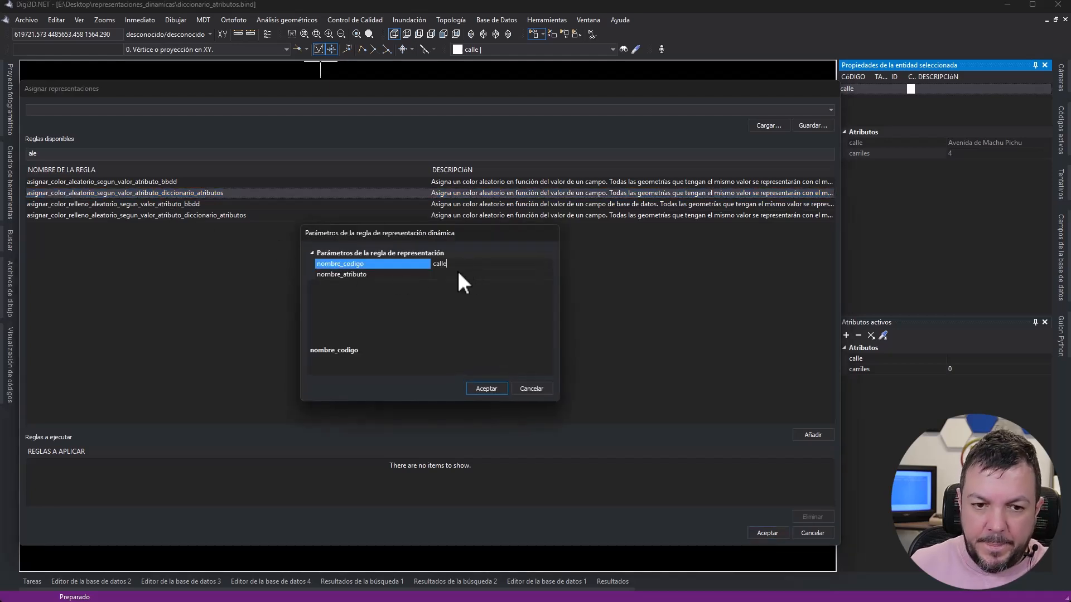
key(Tab)
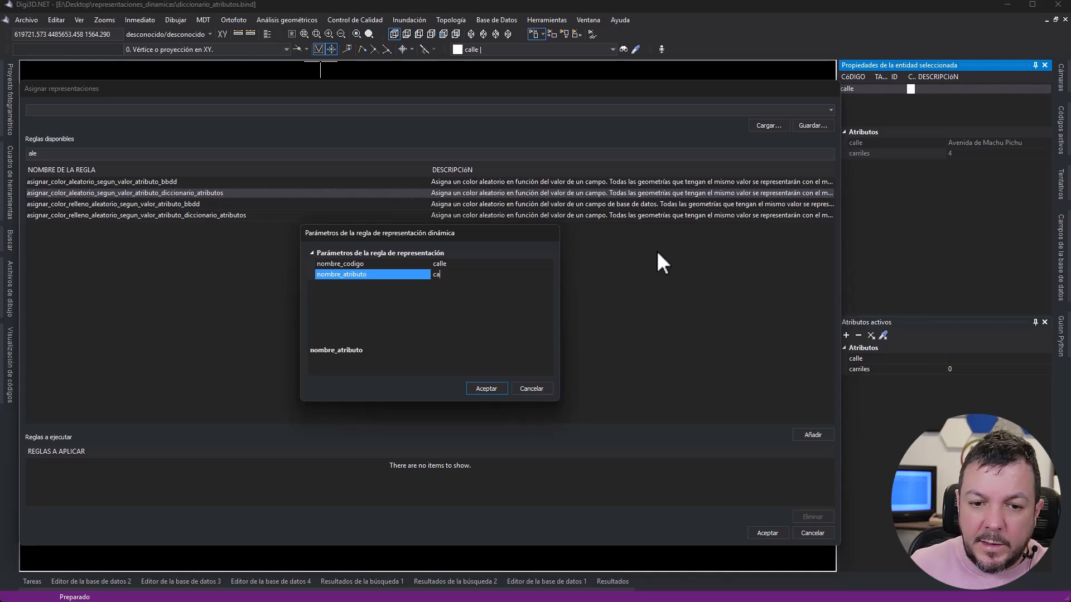
text(cal)
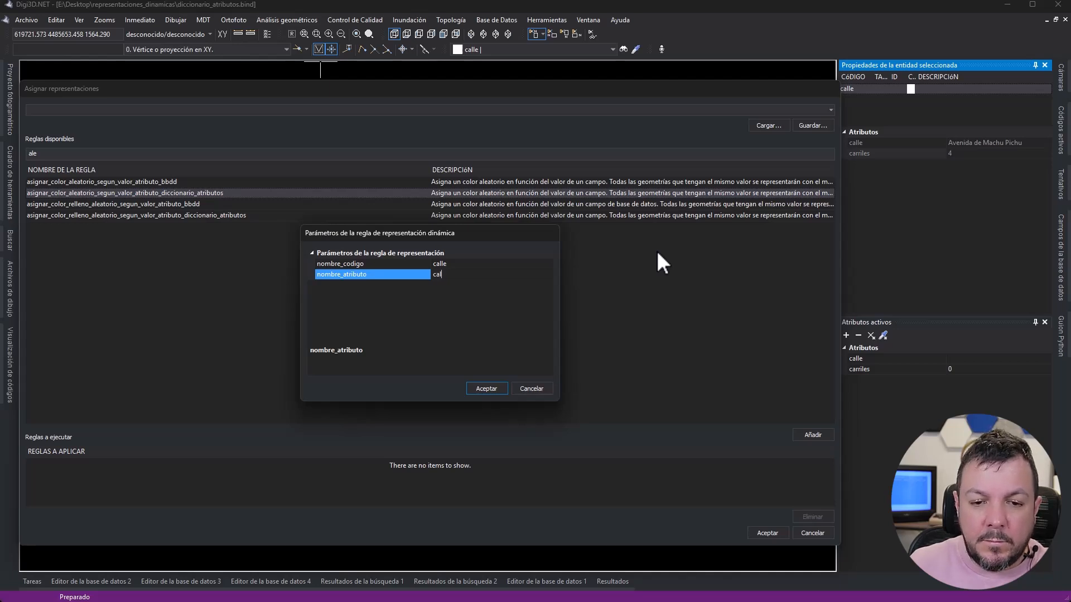
text(leiles)
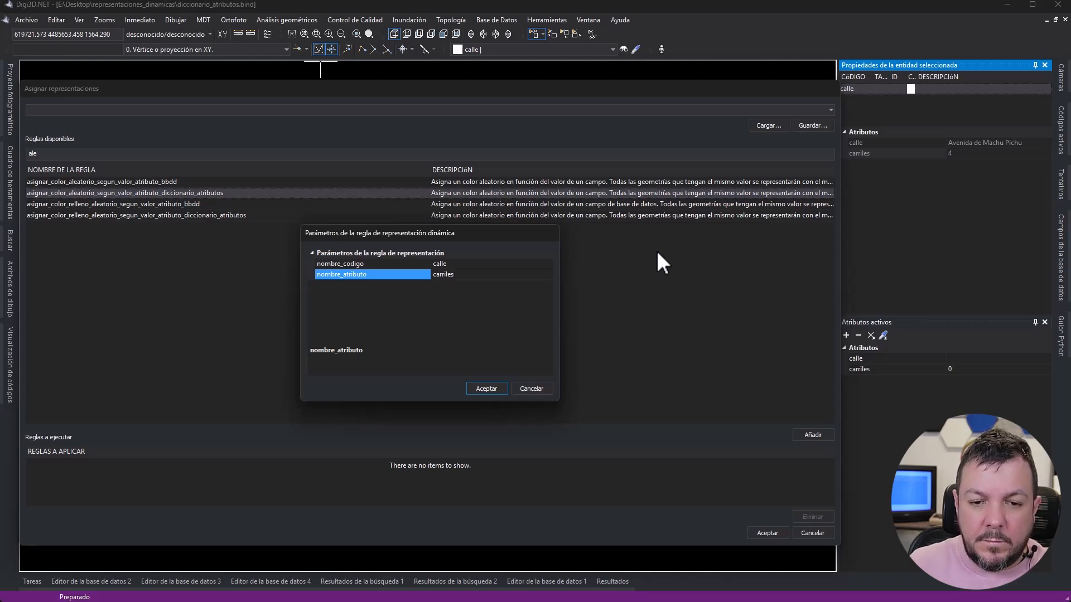
click(483, 386)
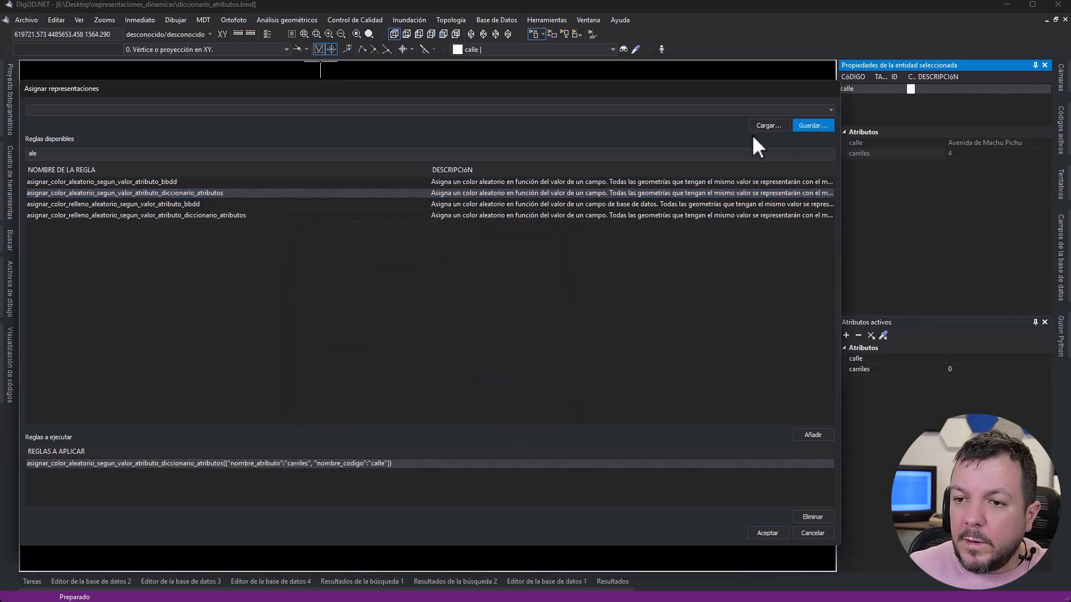
- Save the rule set as "Colores aleatorios a las calles en función del número de carriles" and apply it to the drawing
click(803, 127)
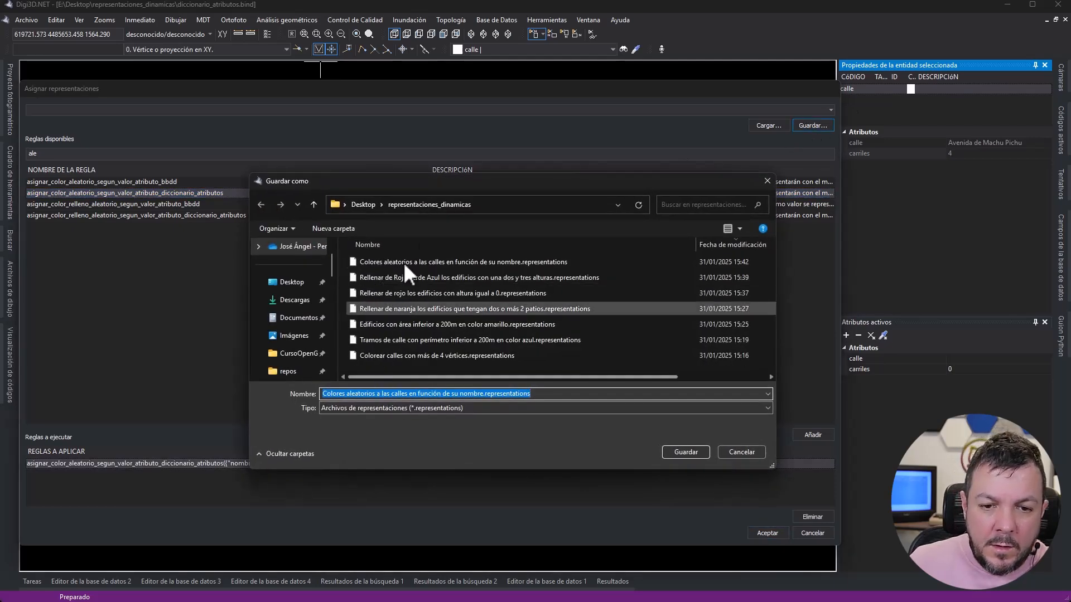
click(421, 261)
click(411, 393)
click(451, 393)
text(l número de carr)
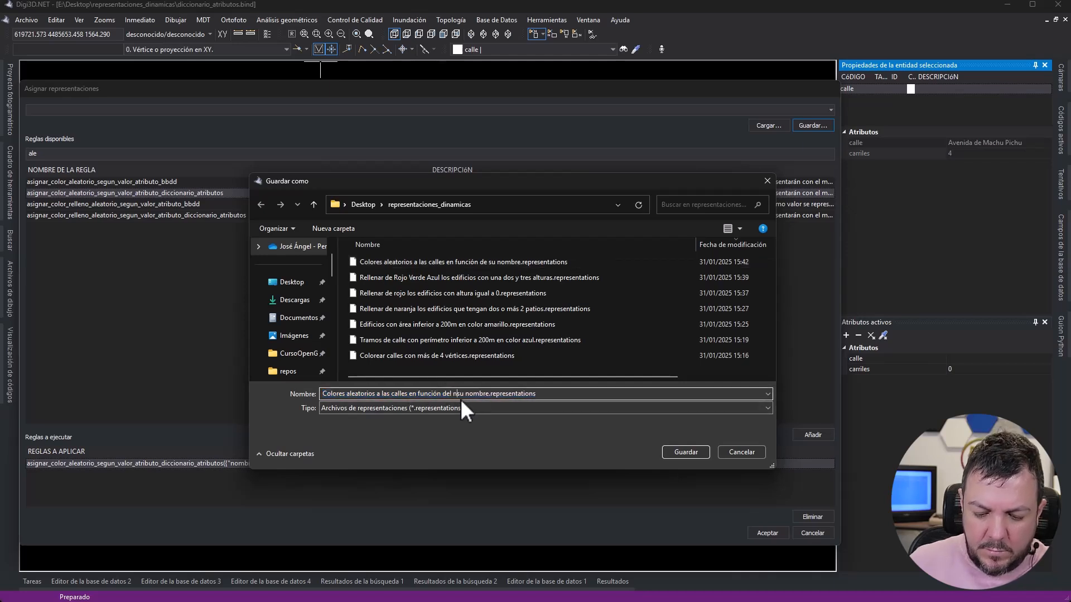
text(iles)
key(Delete)
key(Delete)
key(Delete)
key(Delete)
key(Delete)
key(Delete)
key(Delete)
key(Delete)
key(Delete)
key(Delete)
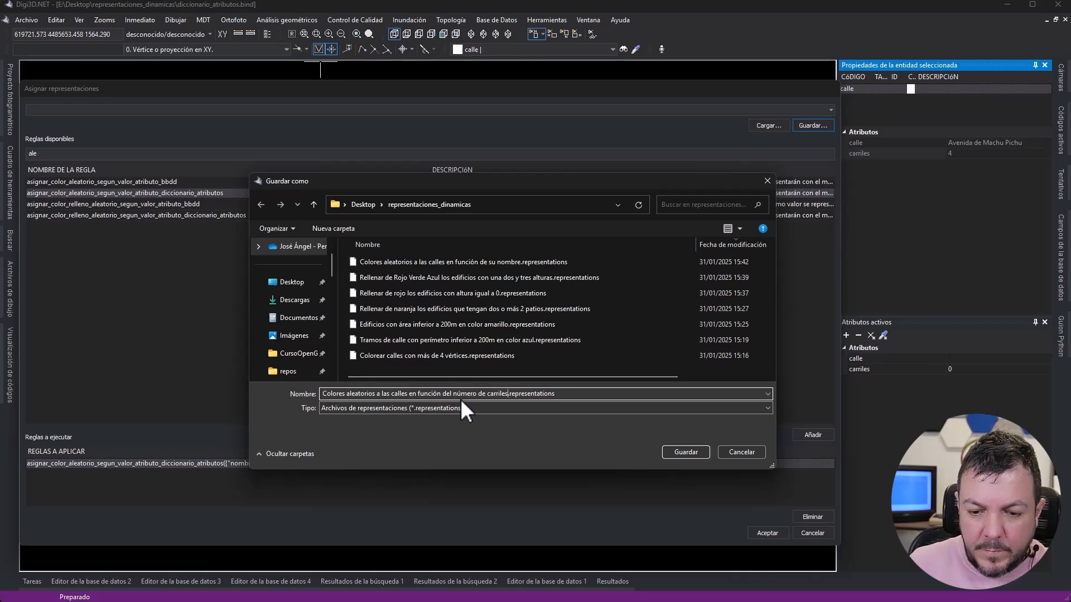
key(Return)
click(768, 533)
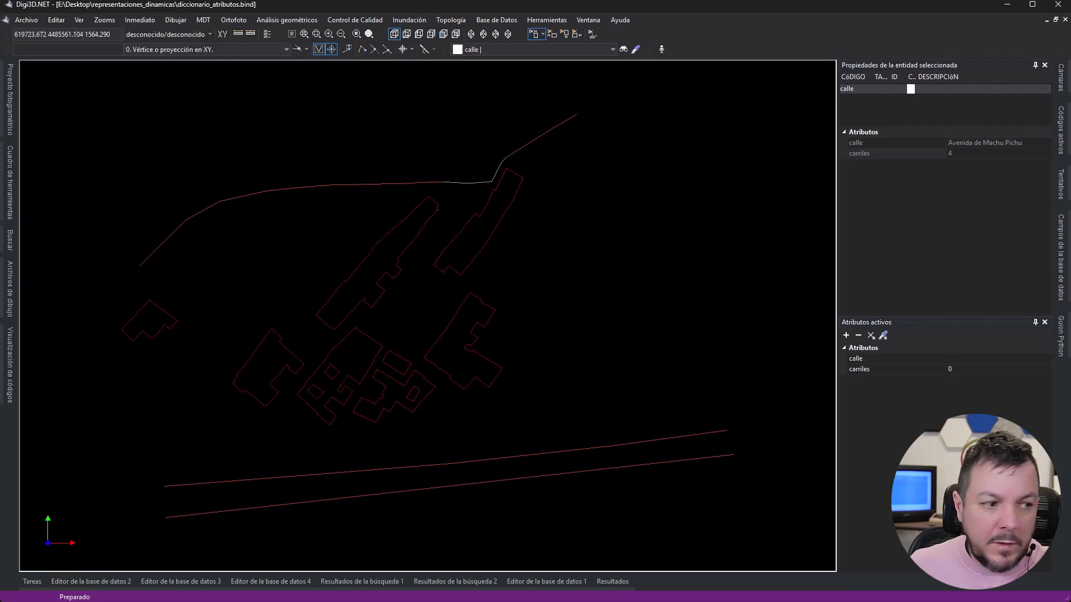
- Add the two saved random street color rule sets, by name and by number of carriles, to the code table's dynamic representations
drag(0, 96, 444, 61)
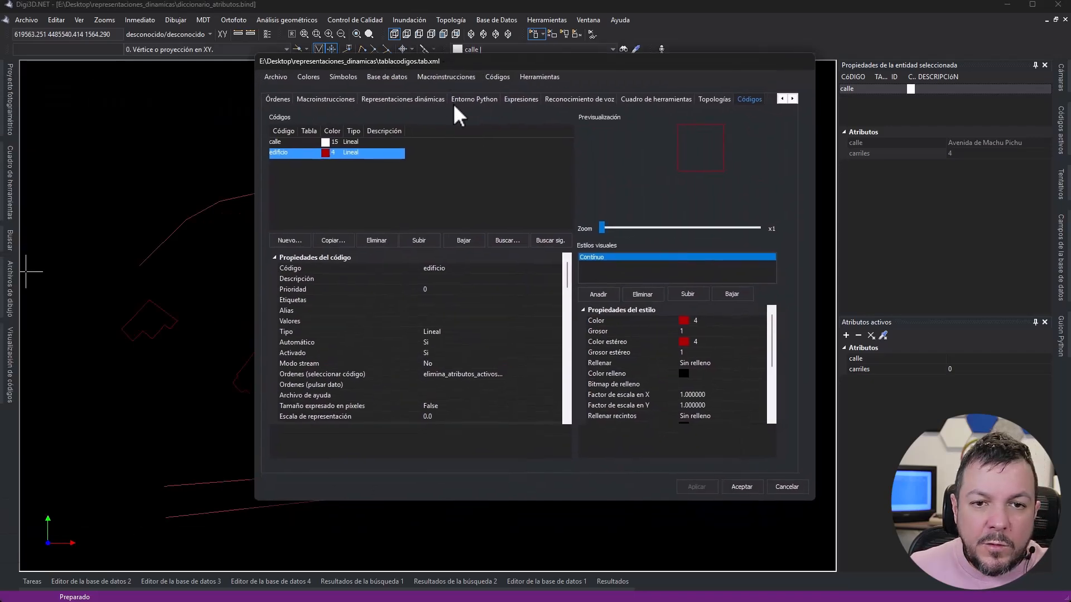
click(390, 100)
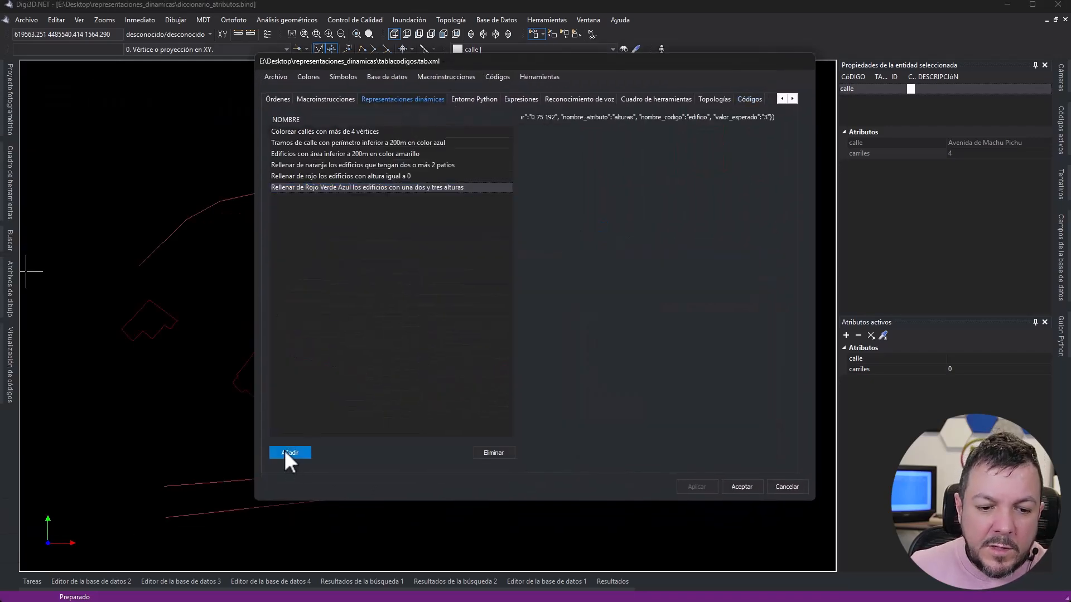
click(288, 452)
double_click(409, 159)
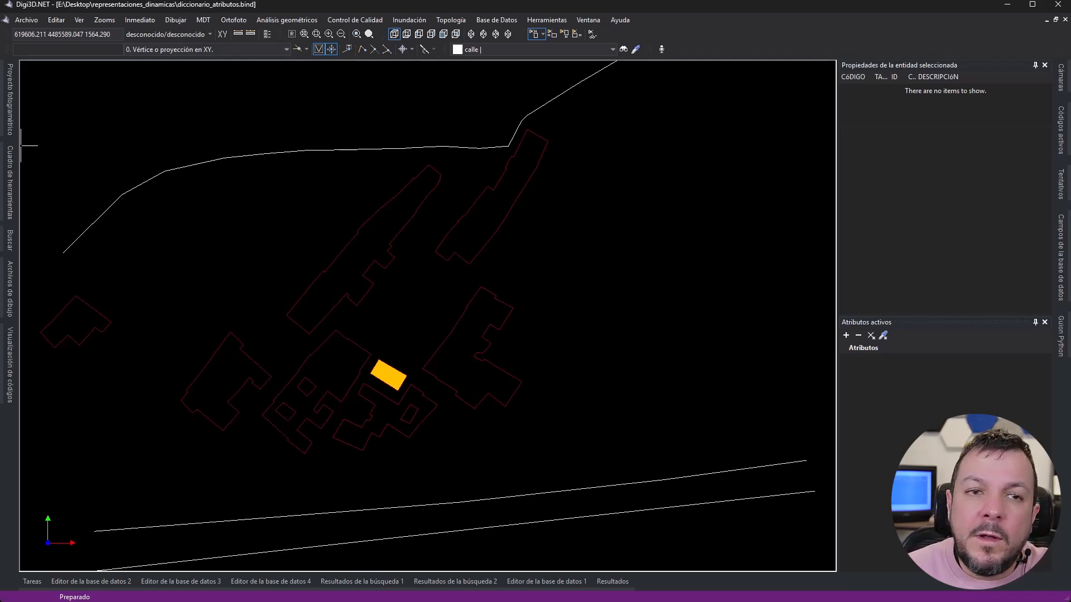
- Review the list of available rules in the manual assignment of representations and close it without assigning any
click(79, 20)
mouse_move(112, 32)
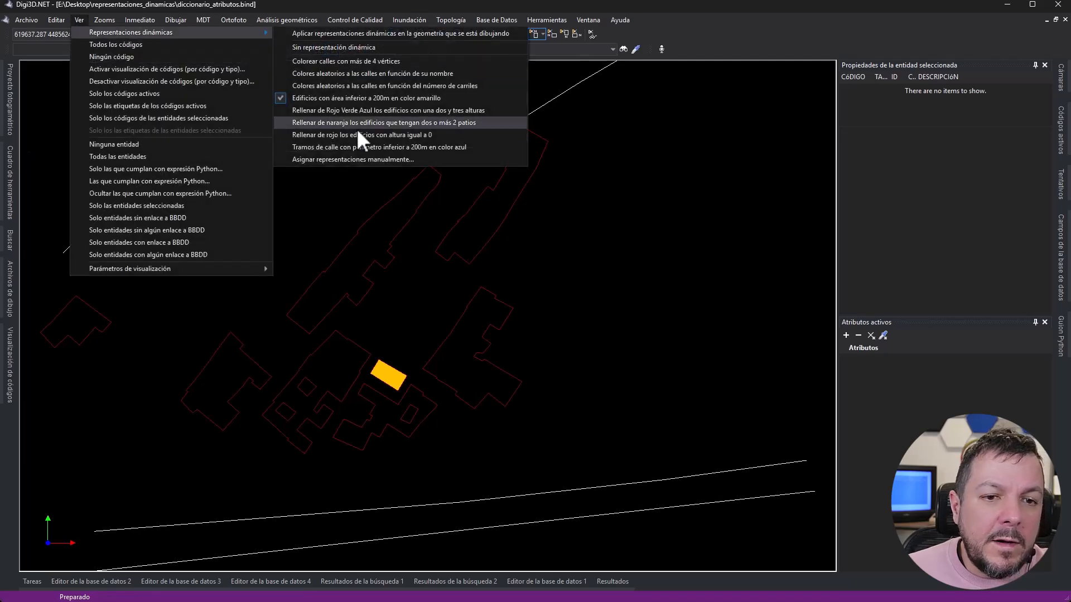
click(366, 159)
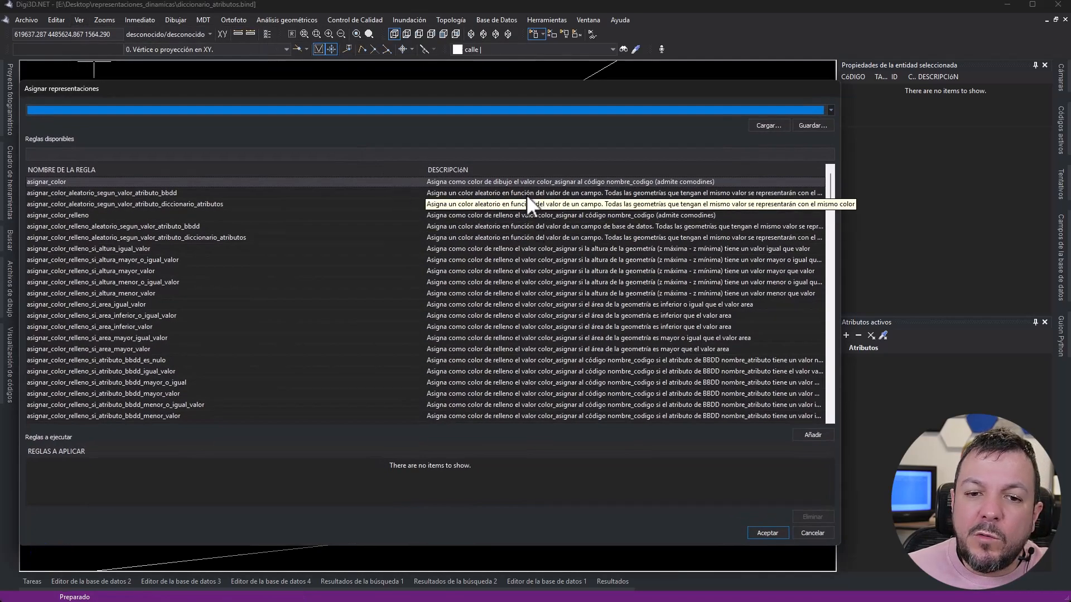
click(453, 382)
click(785, 530)
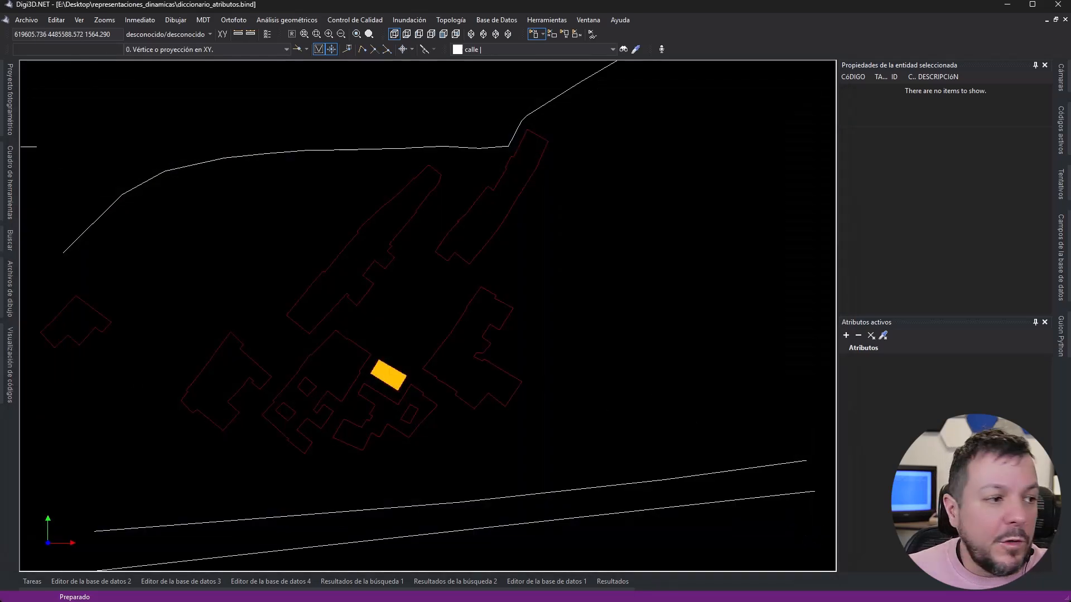
- Examine the code of the dynamic representation rules in the code table's Python environment
drag(0, 129, 469, 58)
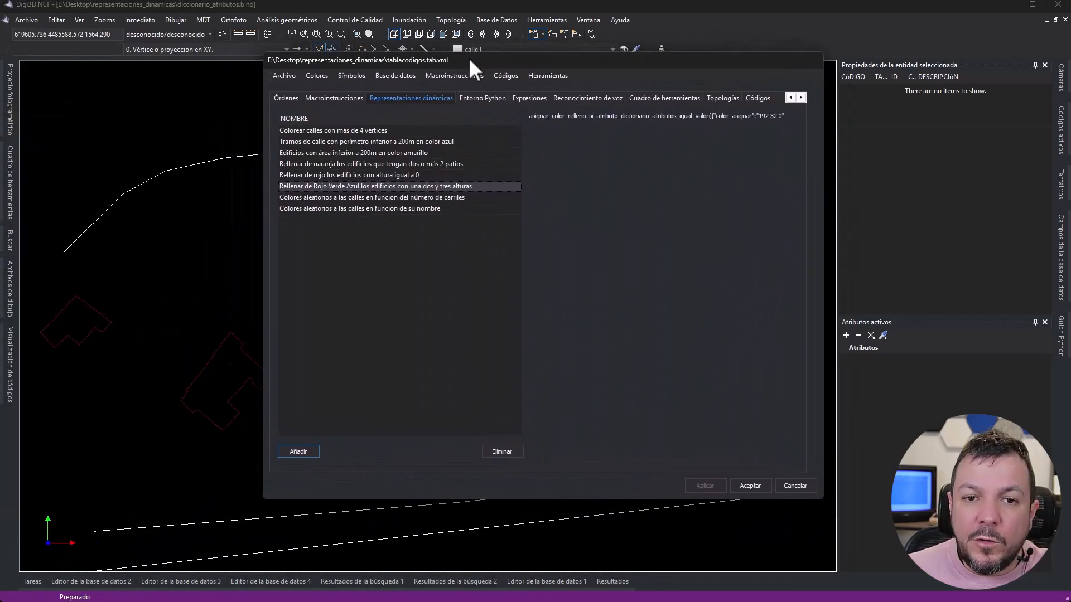
click(482, 98)
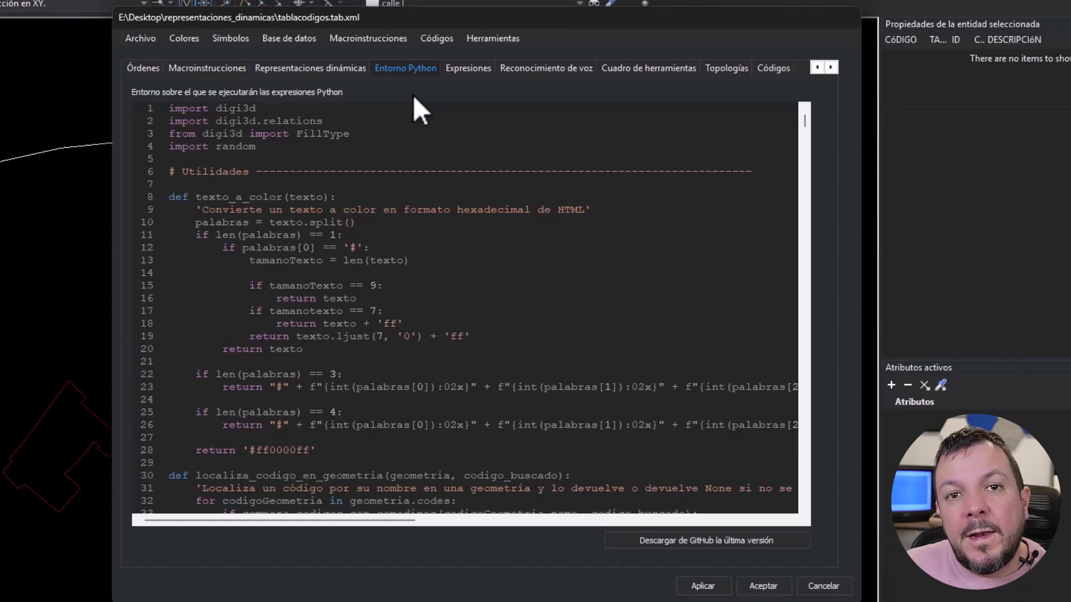
drag(805, 126, 805, 286)
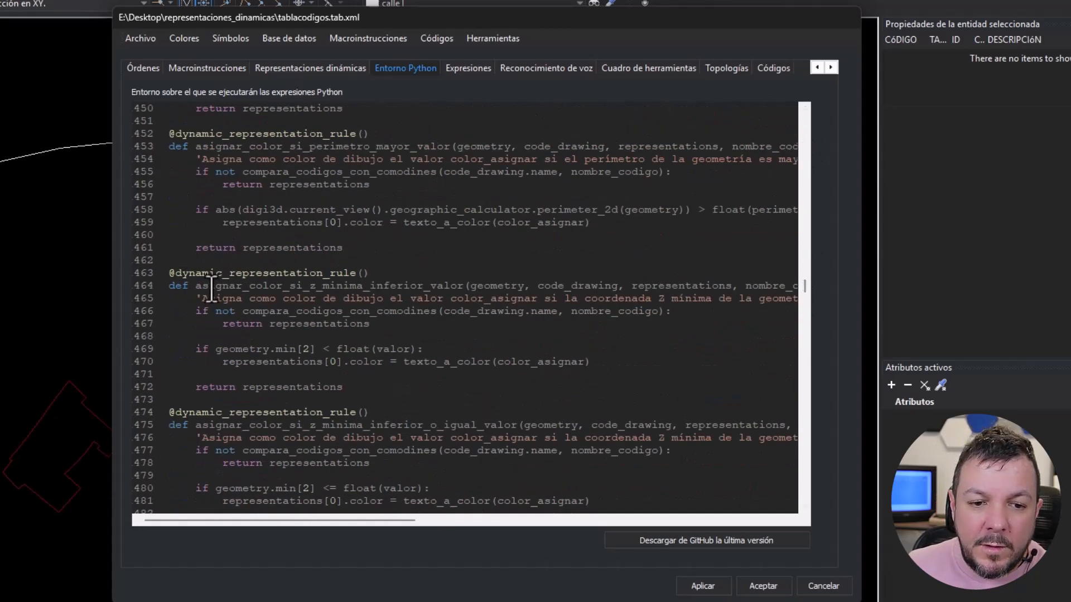
drag(211, 286, 429, 299)
click(254, 273)
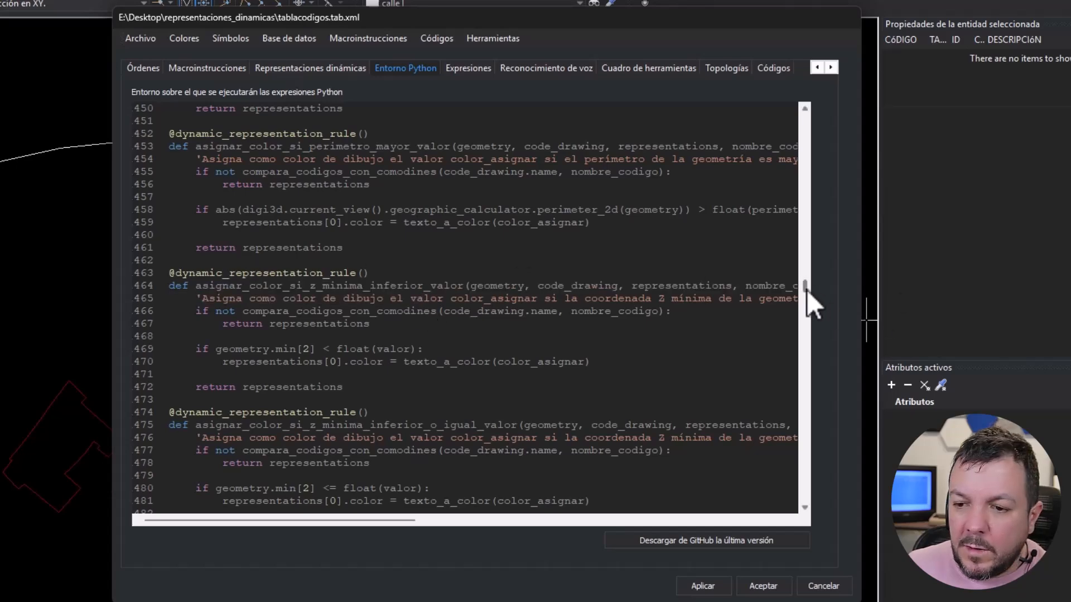
- Examine the quality control functions and the asignar_color_relleno_si_altura_menor_valor rule in the Python environment code
drag(807, 288, 794, 217)
drag(175, 260, 259, 260)
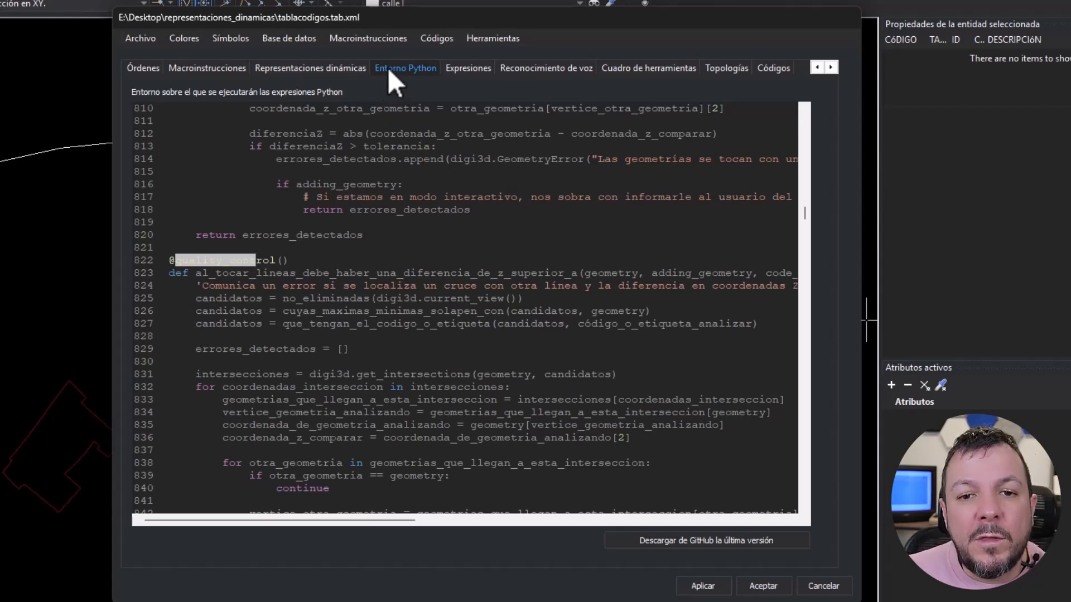
click(270, 267)
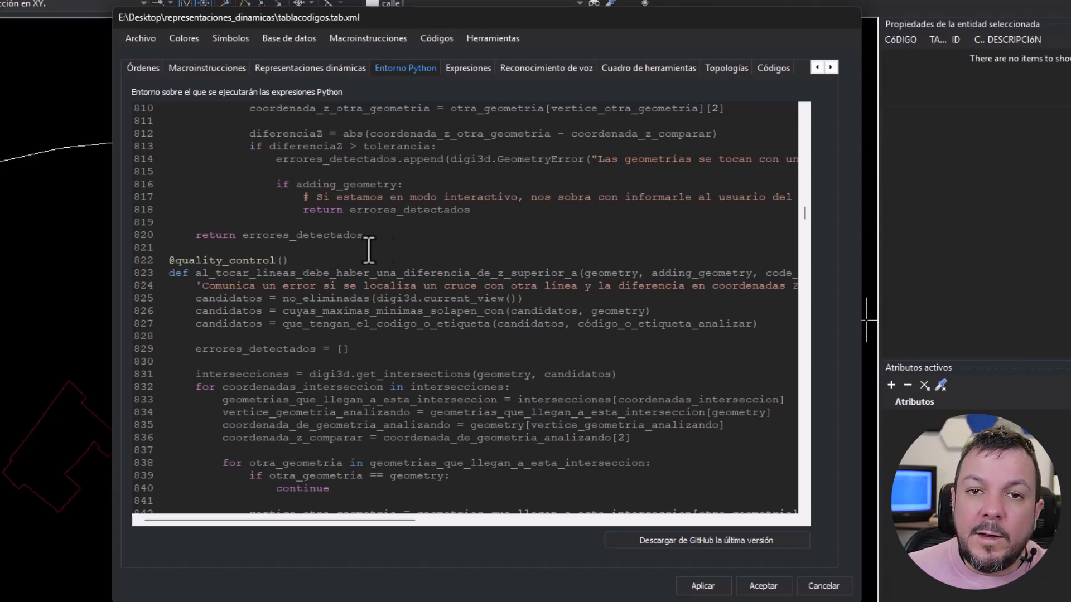
drag(804, 216, 802, 390)
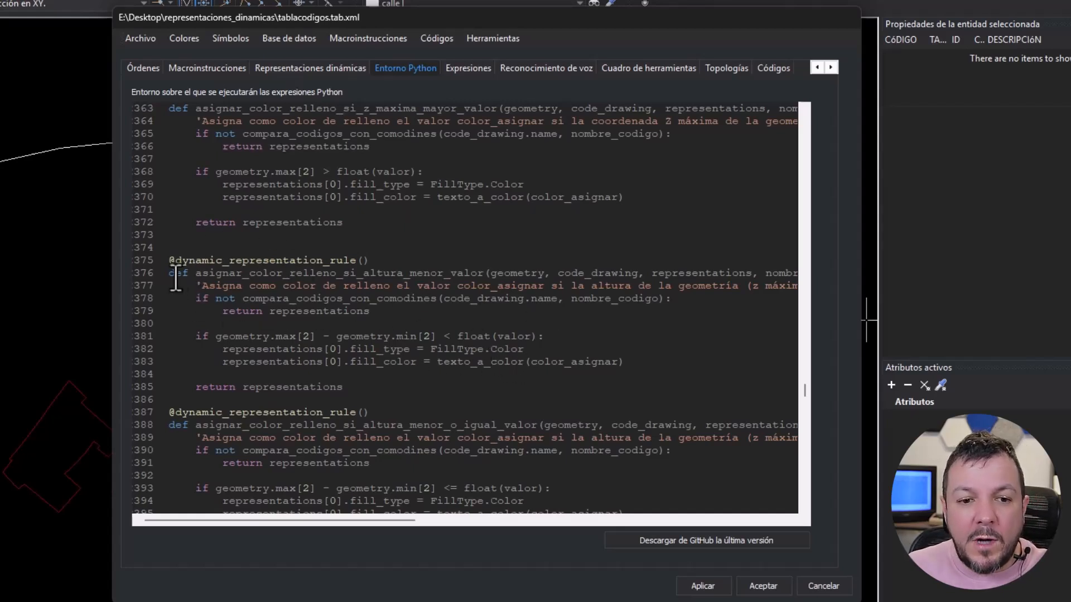
drag(195, 273, 480, 273)
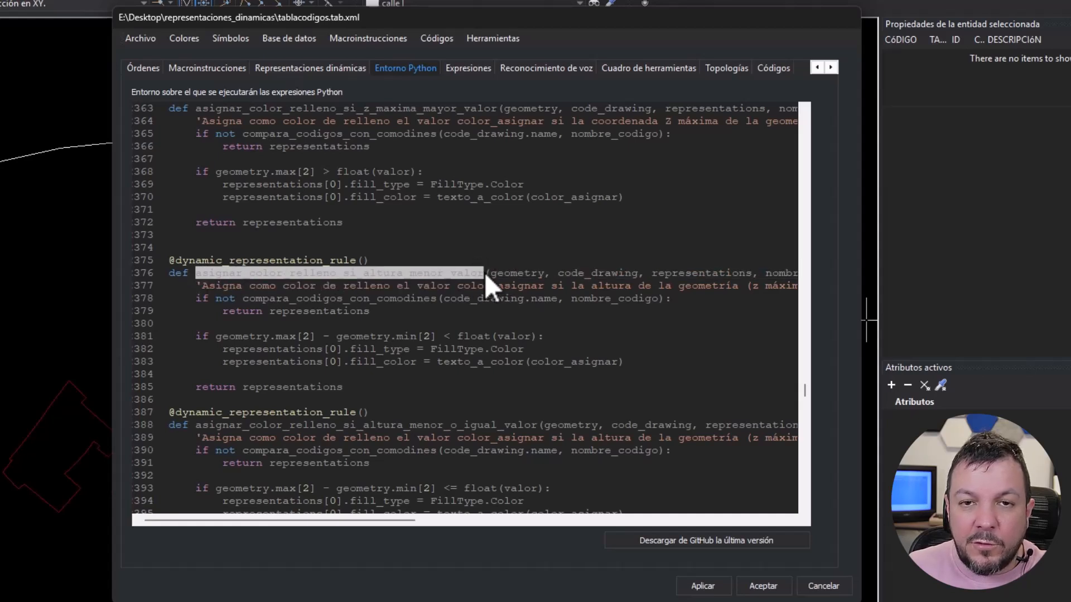
click(630, 233)
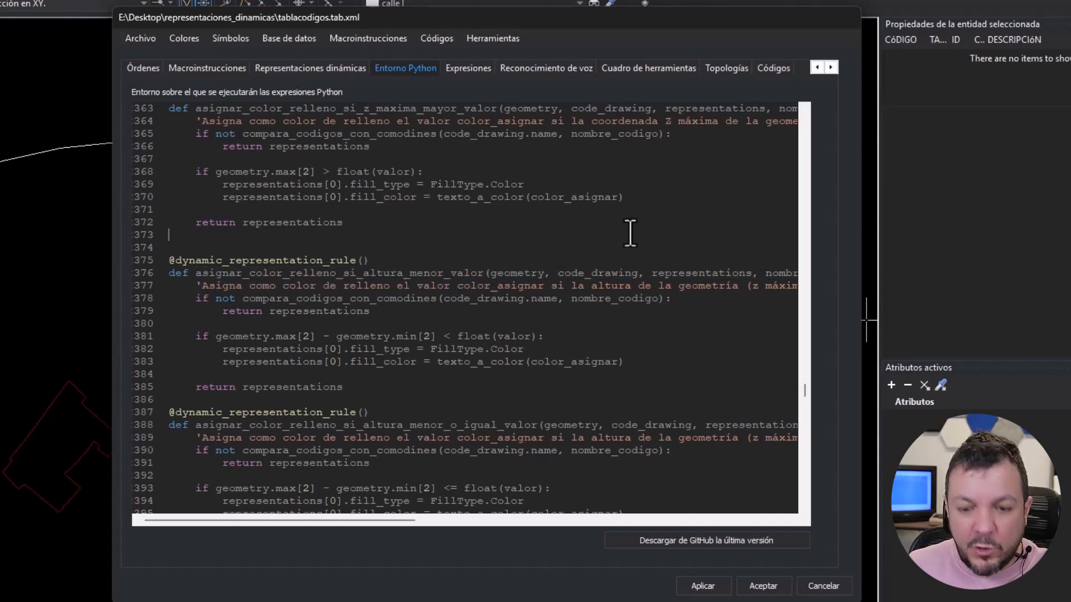
- Clear all the code from the Python environment, reload it with the latest version from GitHub and look through it
key(ctrl+a)
key(BackSpace)
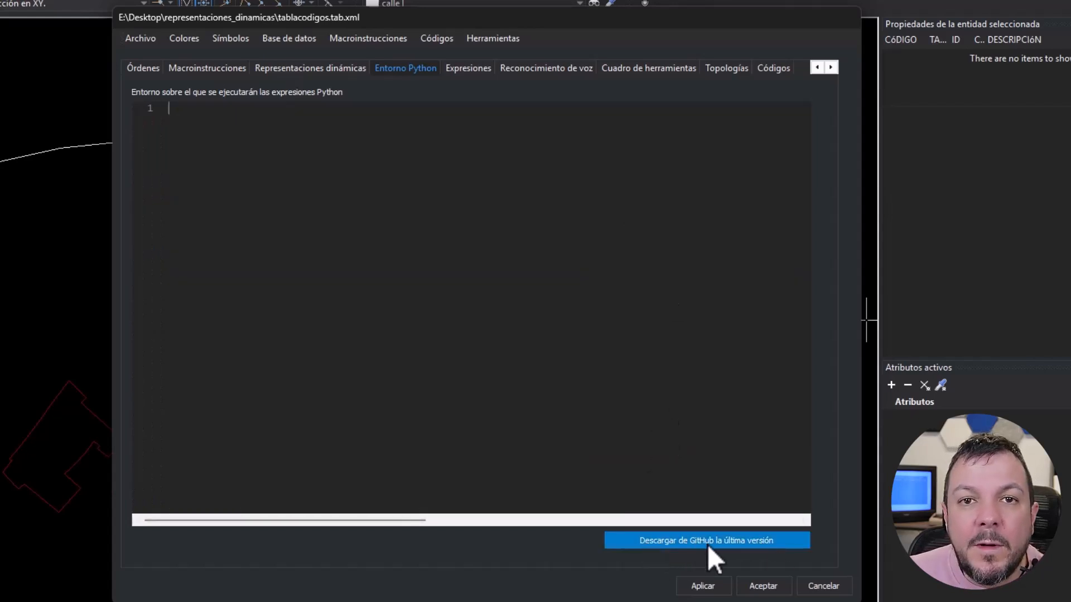
click(757, 545)
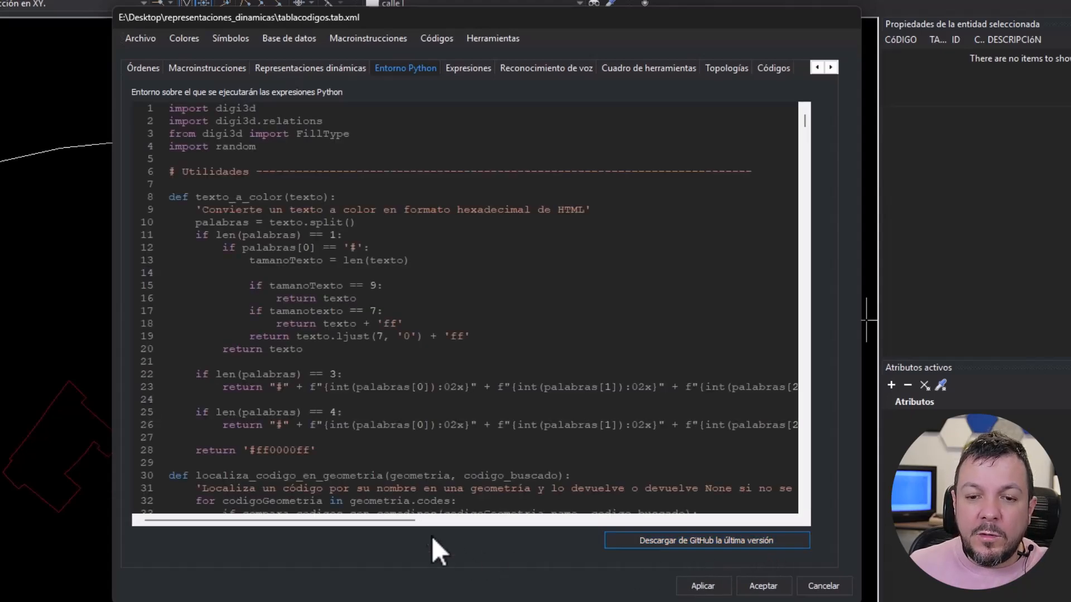
drag(805, 122, 797, 470)
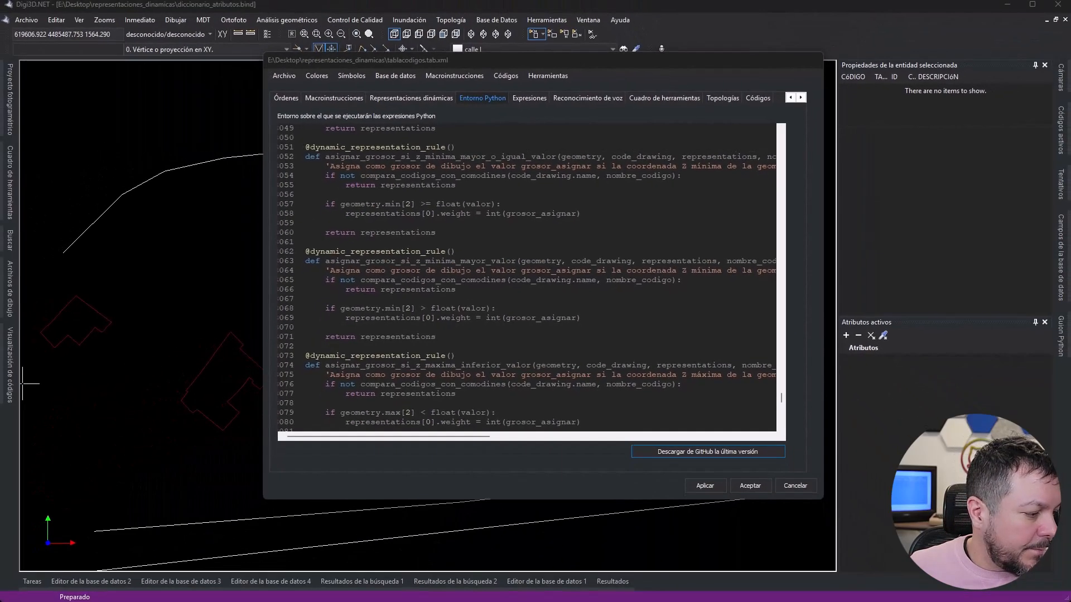
- Switch to the web browser, open github.com/digi21 and maximize the browser window
drag(1070, 56, 413, 26)
click(428, 53)
text(gith)
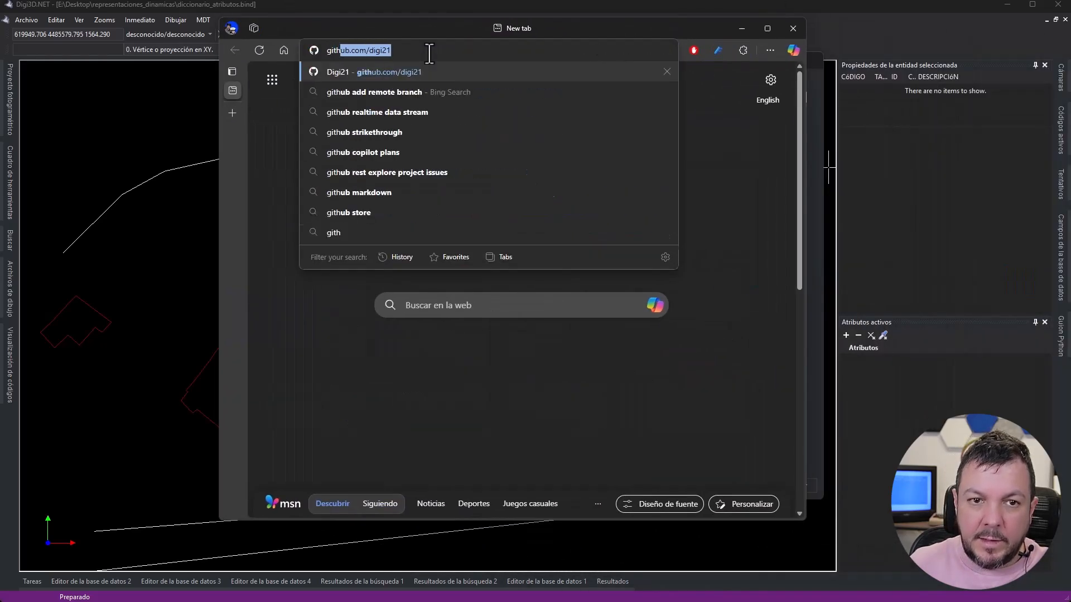
key(Return)
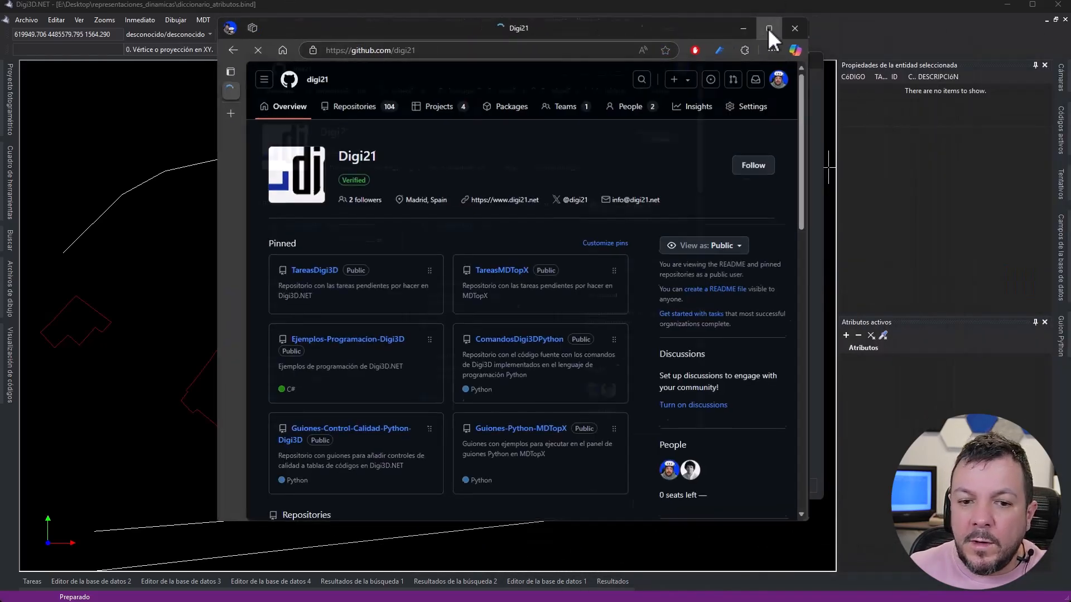
click(768, 28)
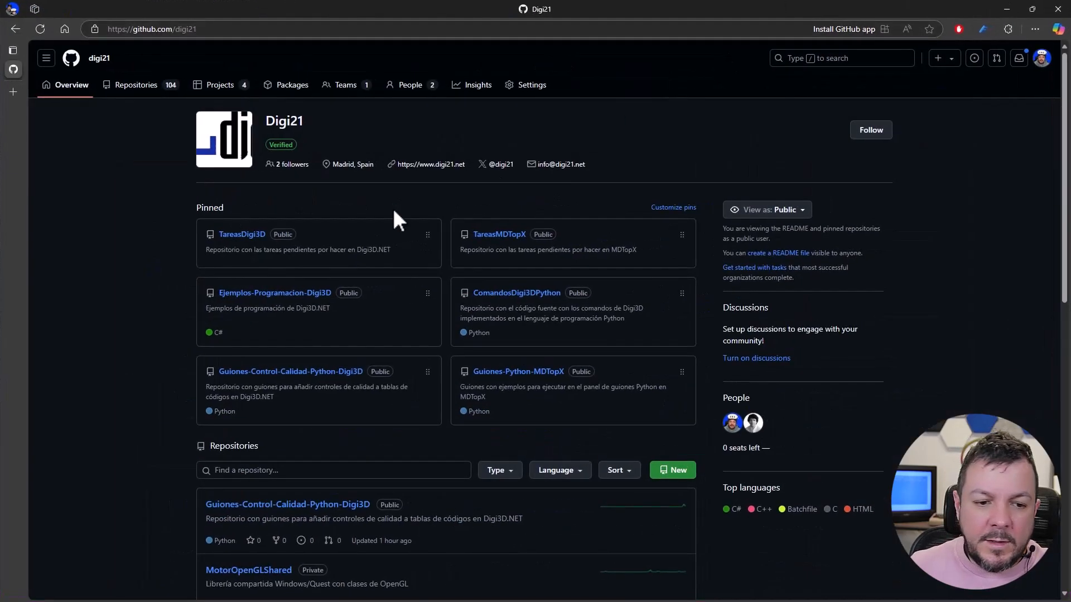
- Open guiones.py in the Guiones-Control-Calidad-Python-Digi3D repository and look through its code
click(262, 374)
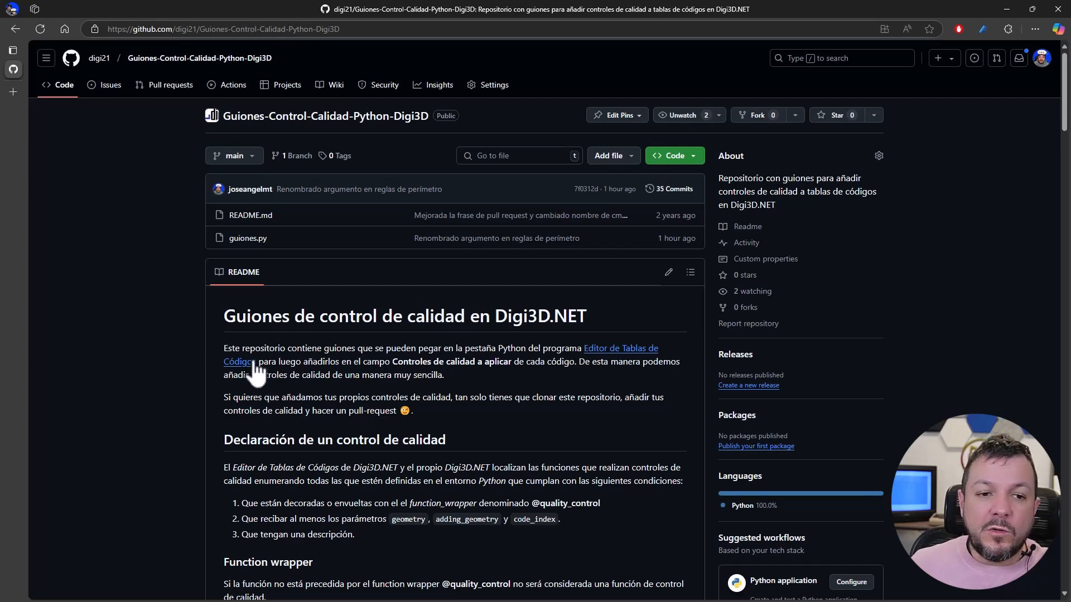
click(244, 240)
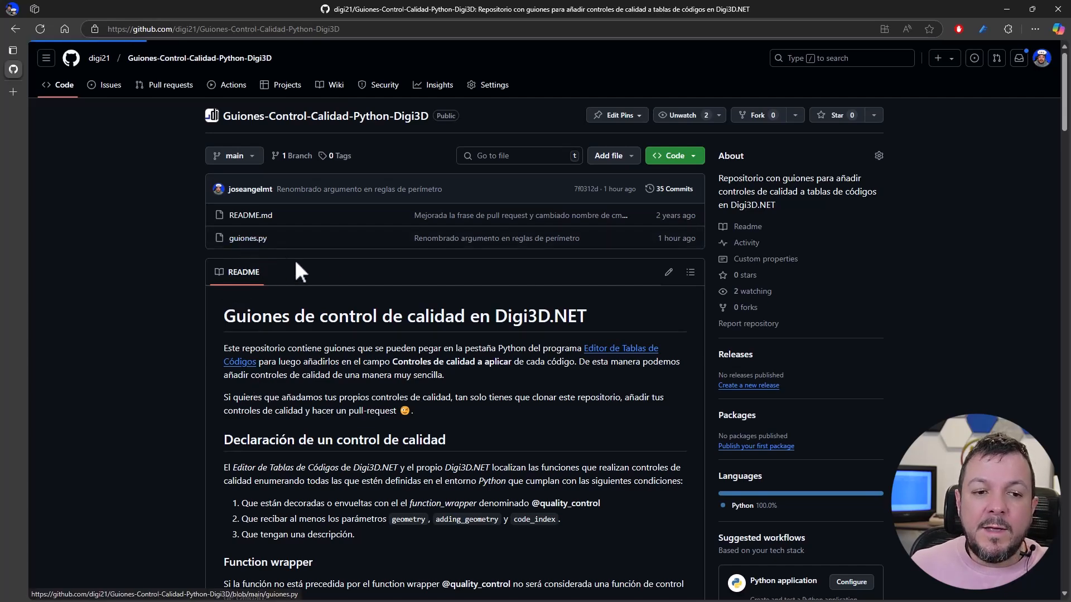
scroll(457, 287, down, 8)
scroll(558, 296, down, 10)
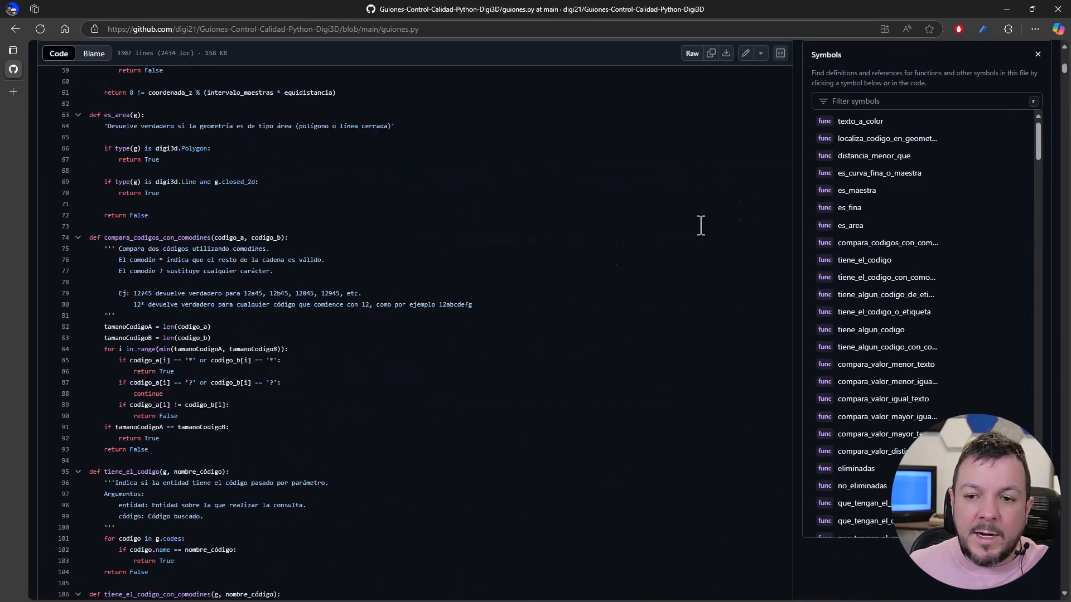
mouse_move(1064, 84)
mouse_down()
mouse_move(1064, 417)
mouse_move(1064, 62)
mouse_up()
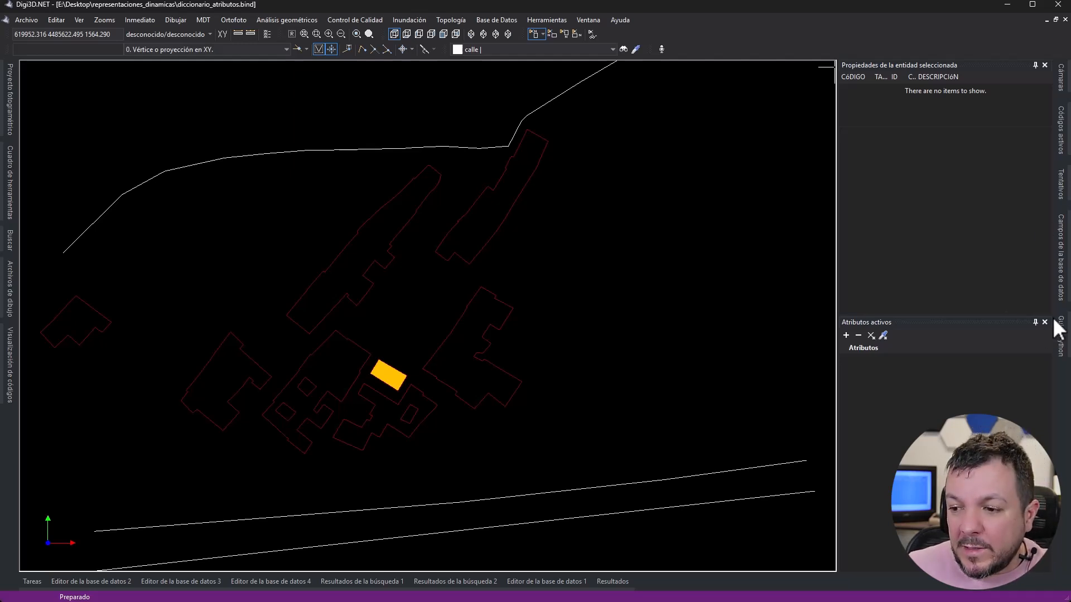
- In Digi3D.NET, auto-hide the active attributes and selected entity properties panels and keep the Guion Python panel pinned open
click(1035, 323)
click(1035, 65)
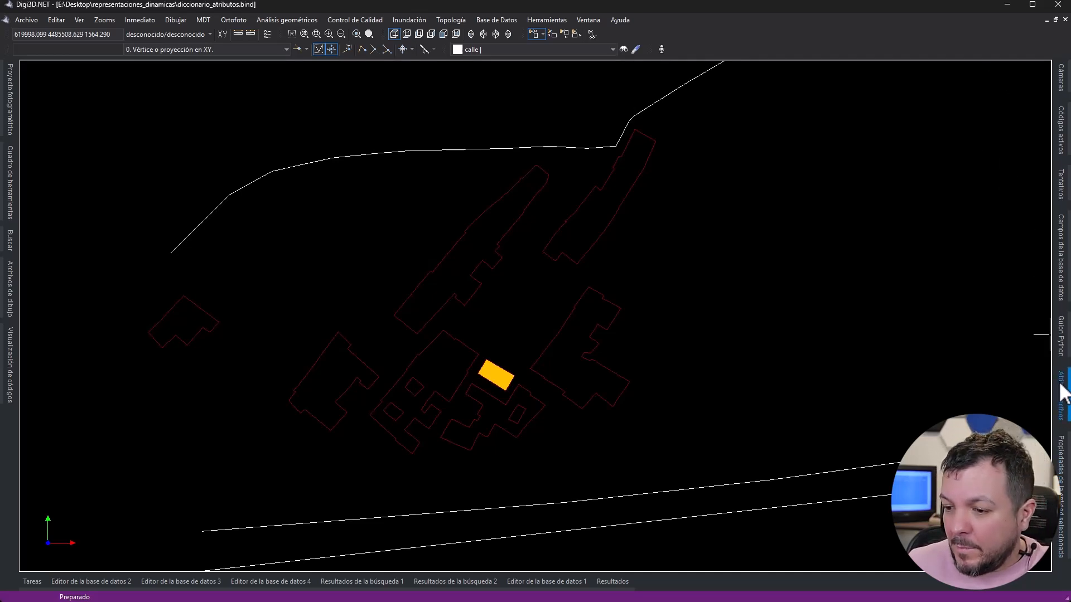
click(1061, 334)
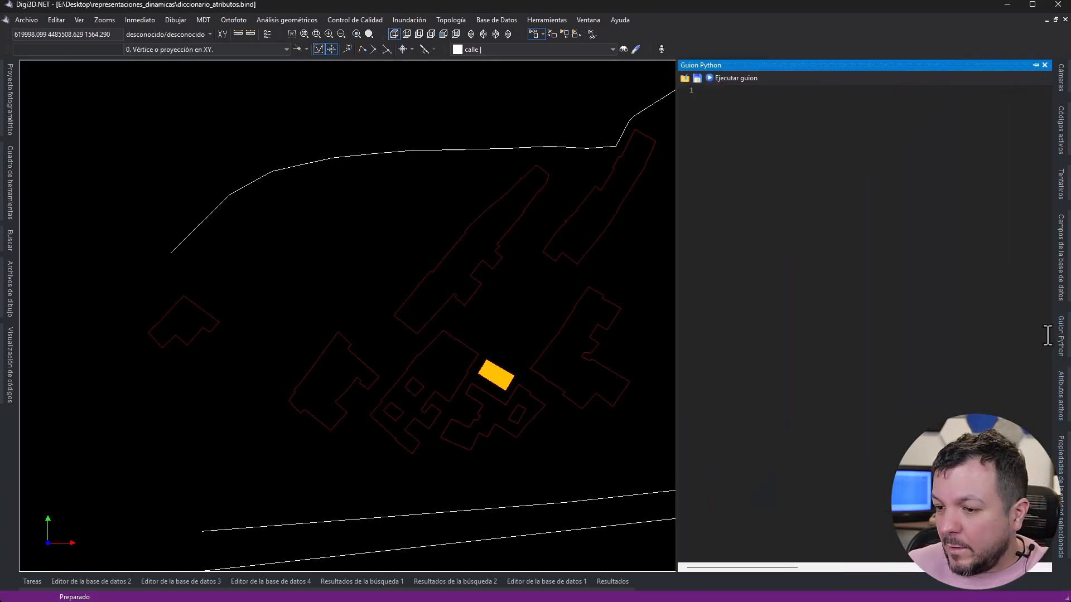
click(1035, 65)
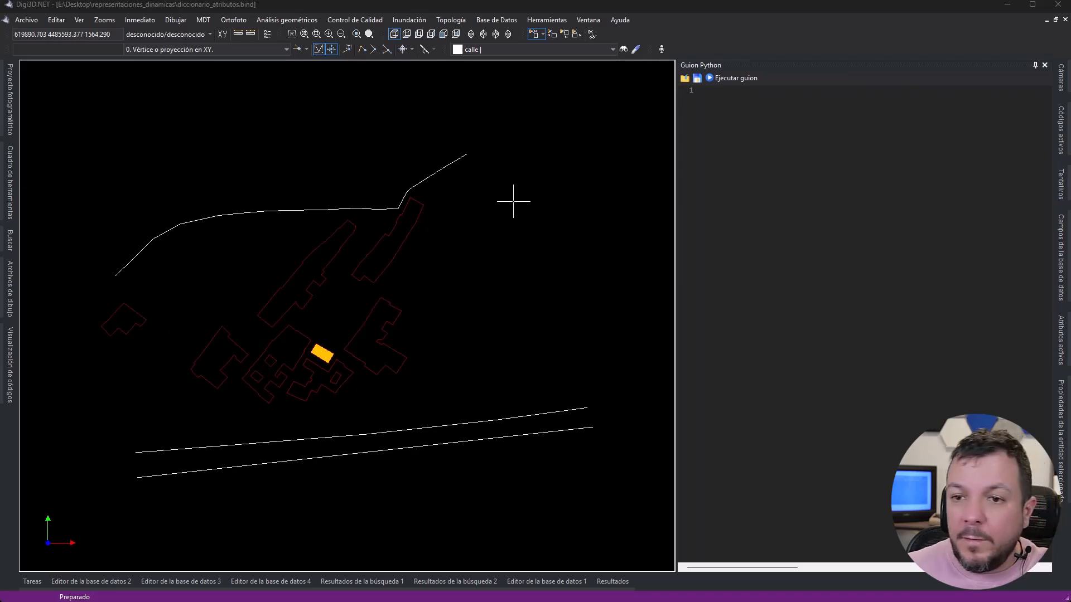
- Paste the copied asignar_grosor dynamic representation rule into the empty Python script and widen its panel
click(772, 158)
key(ctrl+v)
drag(676, 143, 545, 143)
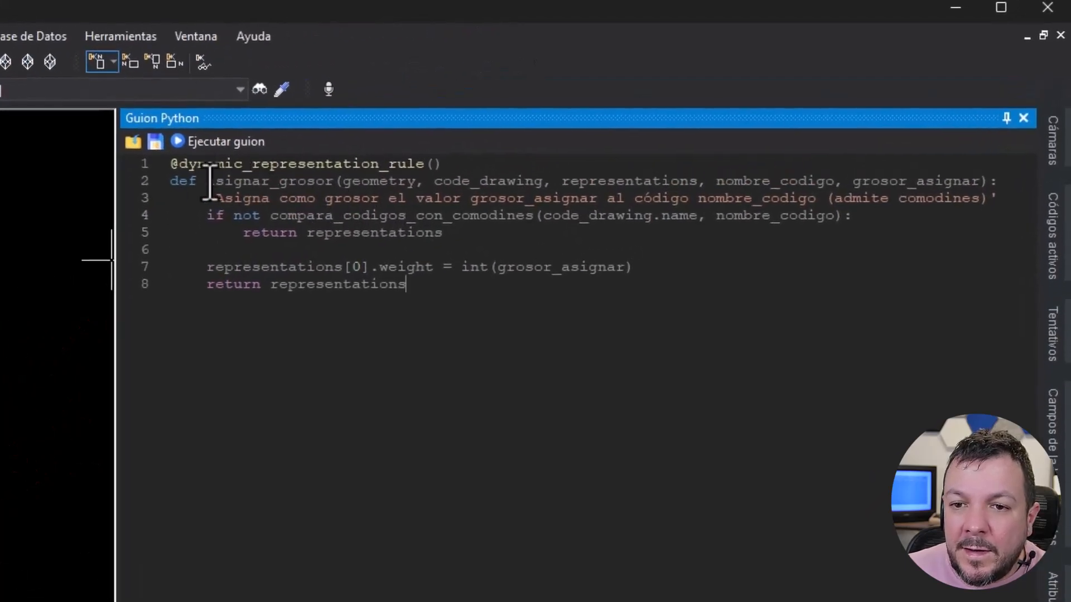
- Rename the rule's function as asignar_grosor_en_funcion_de_numero_vertices
click(332, 185)
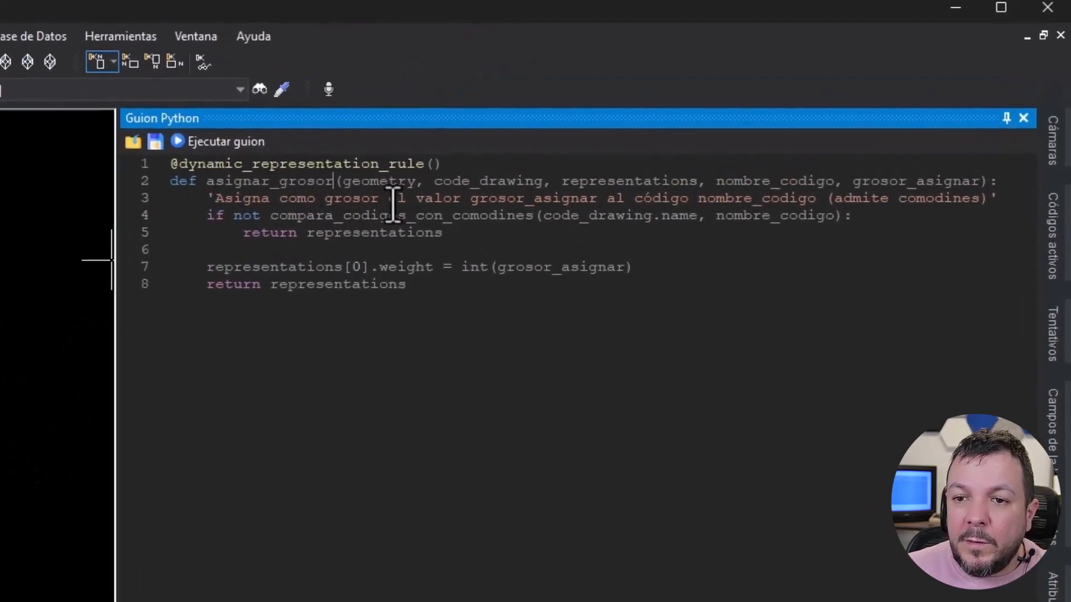
text(_en)
text(_funcion_de)
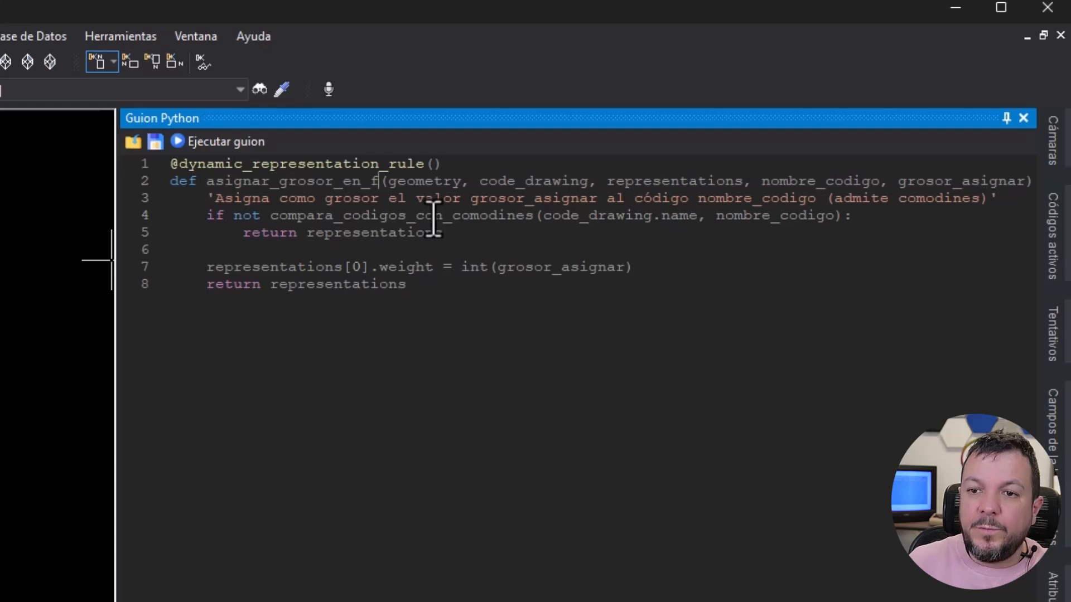
text(_numero_vertices)
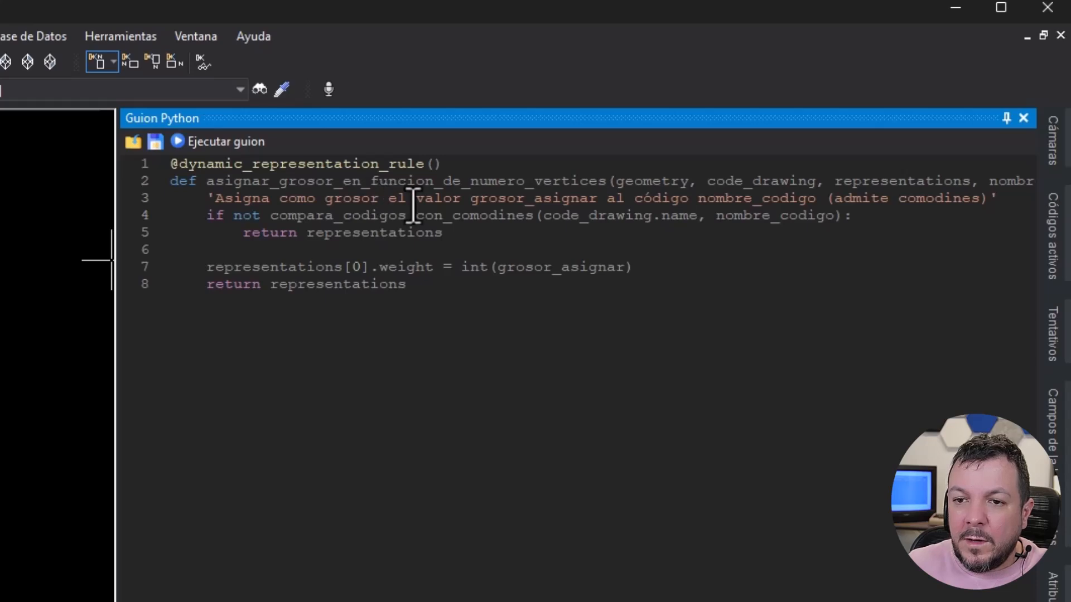
- Change the rule's description to "Asigna como grosor el número de vértices de la geometría"
click(389, 200)
text(el )
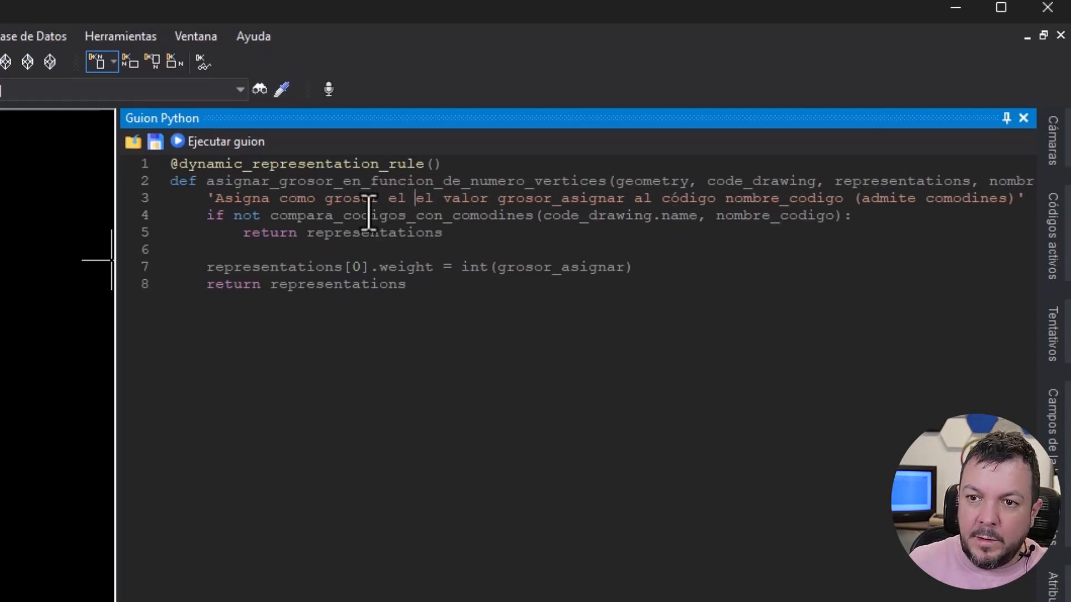
text(número de vé)
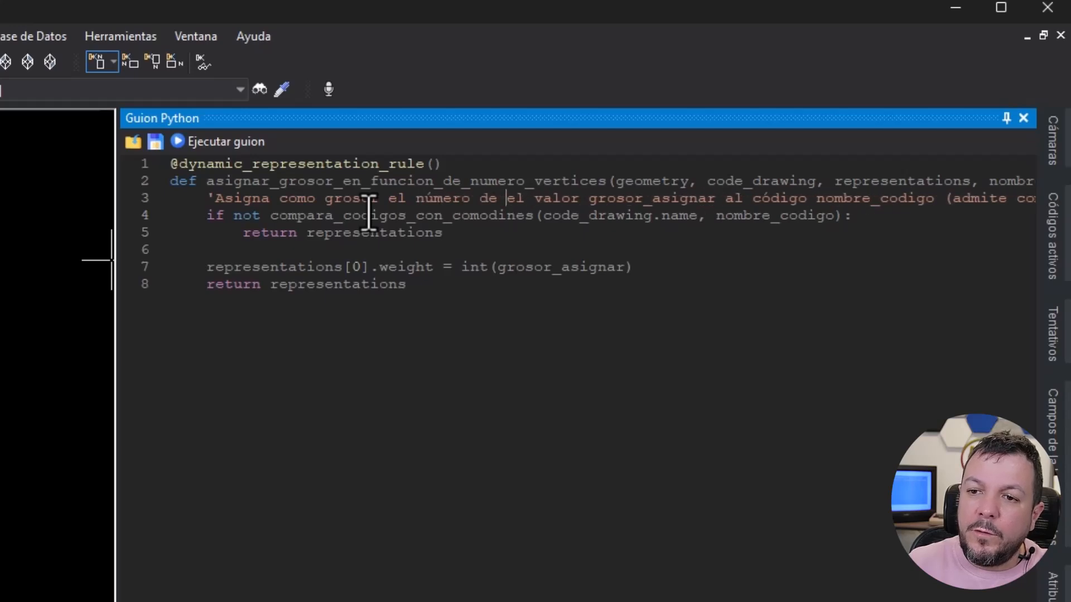
text(rtices de la ge)
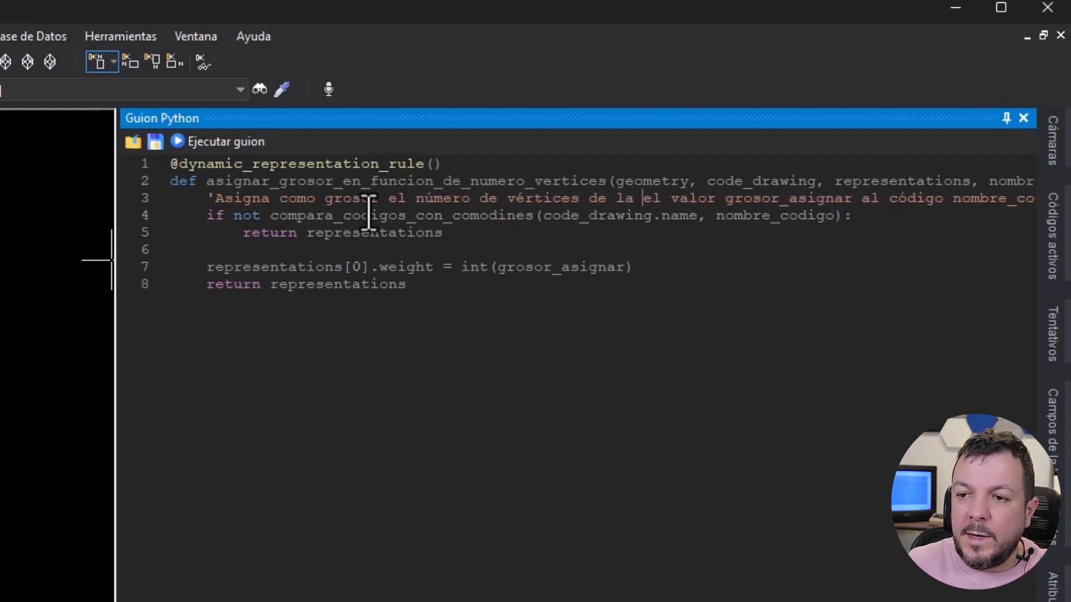
text(ometría)
key(Delete)
key(Delete)
key(Delete)
key(Delete)
key(Delete)
key(Delete)
key(Delete)
key(Delete)
key(Delete)
key(Delete)
key(Delete)
key(Delete)
key(Delete)
key(Delete)
key(Delete)
key(Delete)
key(Delete)
key(Delete)
key(Delete)
key(Delete)
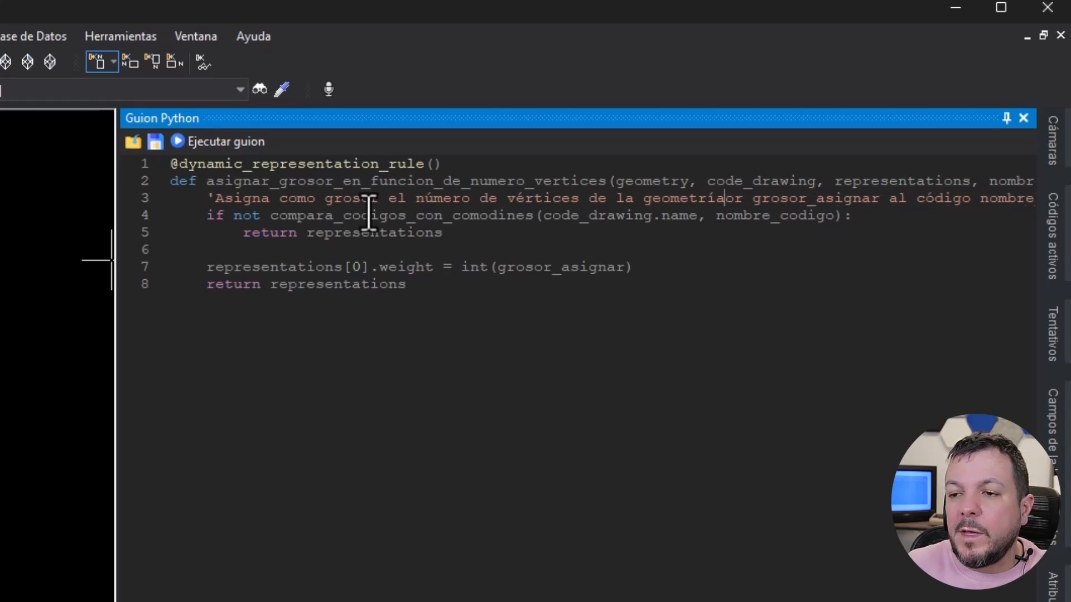
key(Delete)
key(Delete)
key(Delete)
key(Delete)
key(Delete)
key(Delete)
key(Delete)
key(Delete)
key(Delete)
key(Delete)
key(Delete)
key(Delete)
key(Delete)
key(Delete)
key(Delete)
key(Delete)
key(Delete)
key(Delete)
key(Delete)
key(Delete)
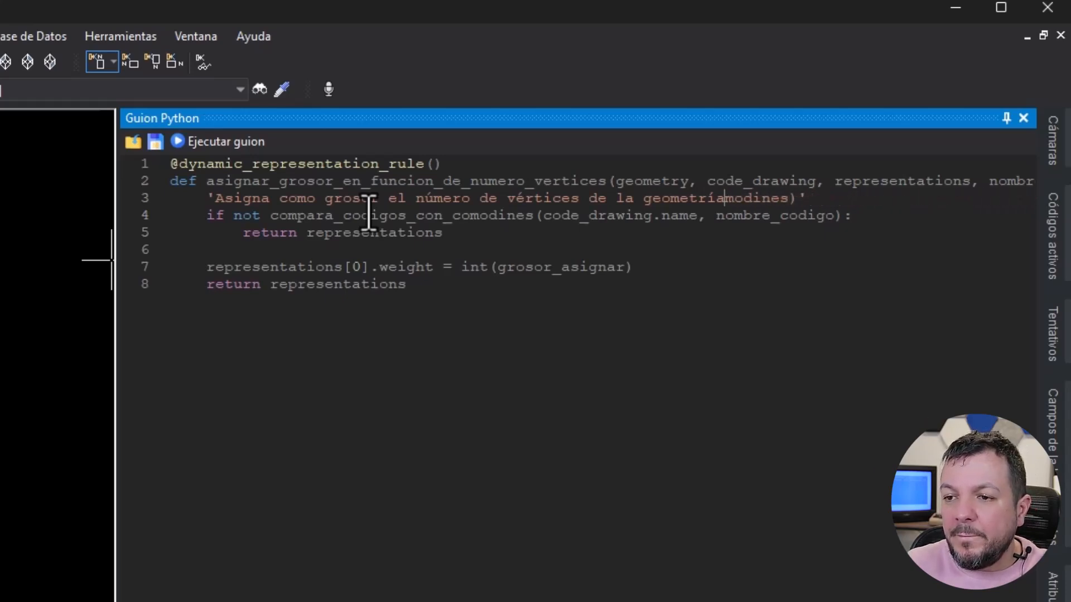
key(Delete)
key(Delete)
key(Delete)
key(Delete)
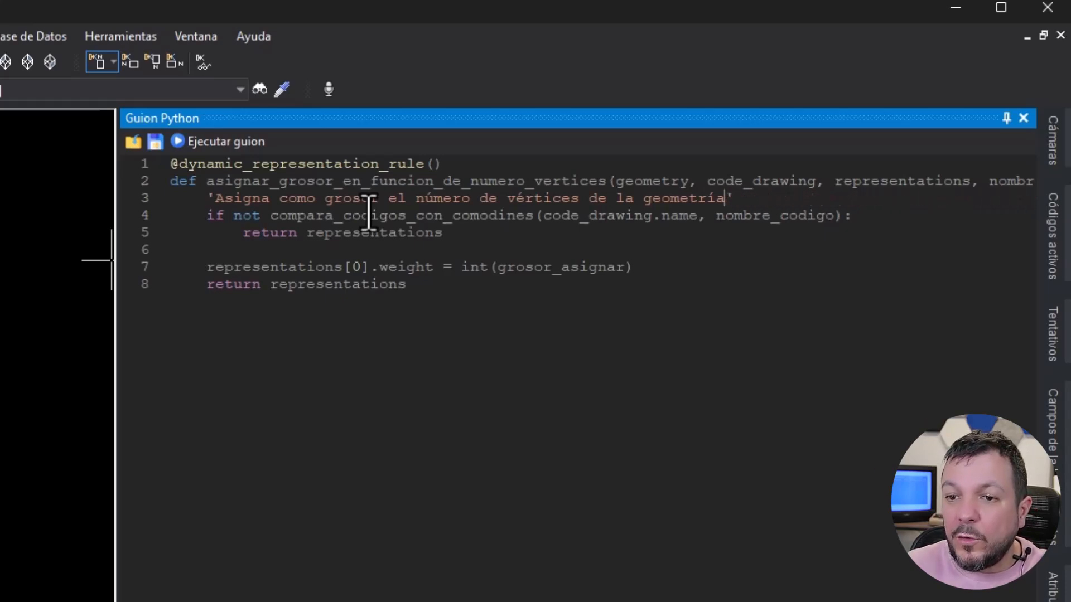
- Remove the grosor_asignar parameter from the function definition, leaving nombre_codigo as the last parameter
drag(615, 181, 971, 182)
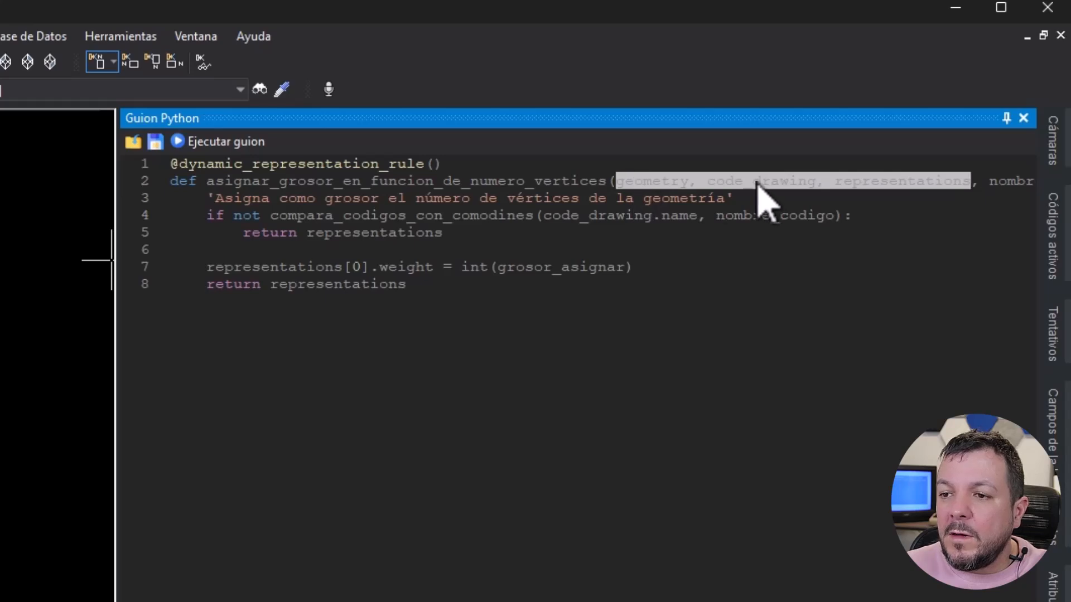
click(907, 181)
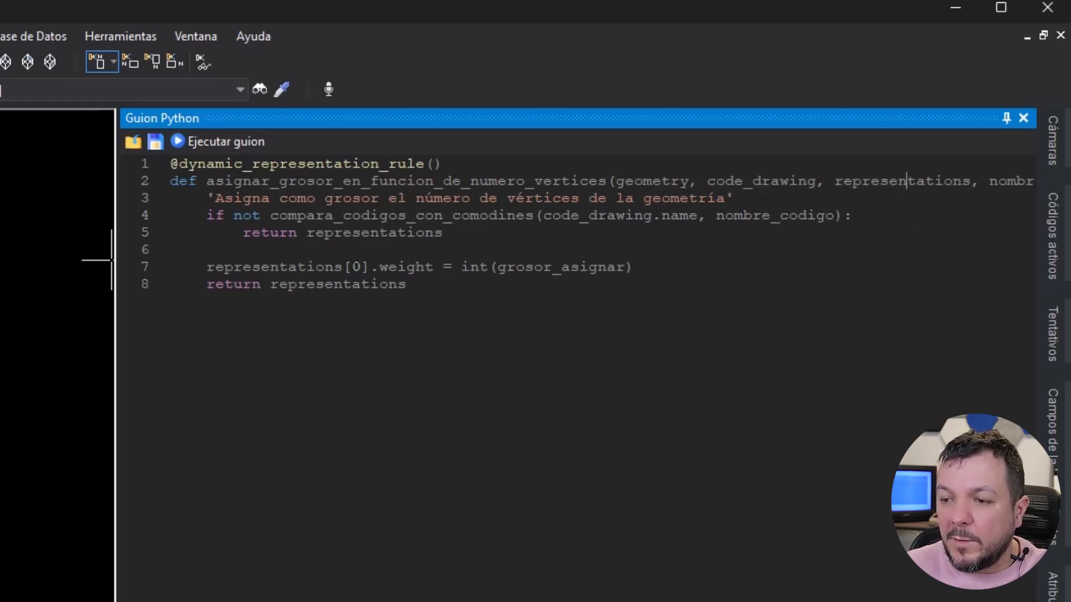
scroll(633, 478, right, 5)
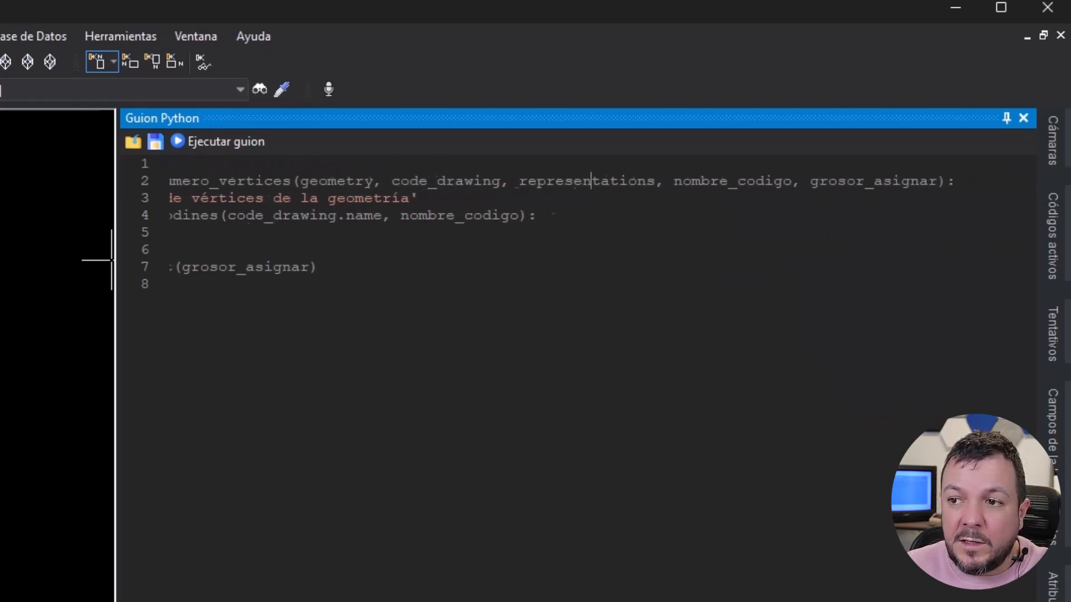
click(639, 182)
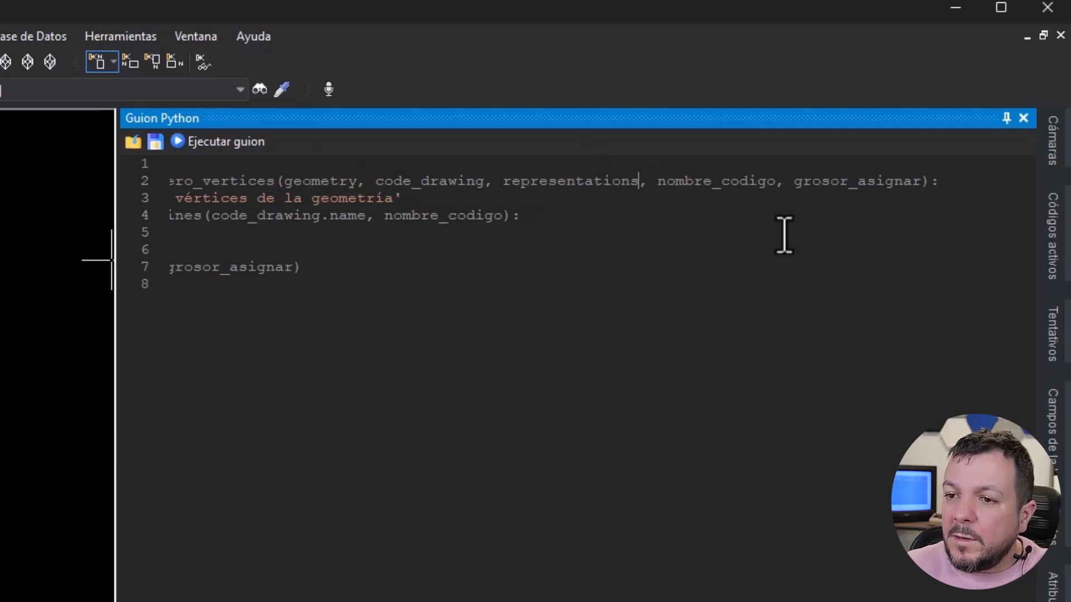
key(Right)
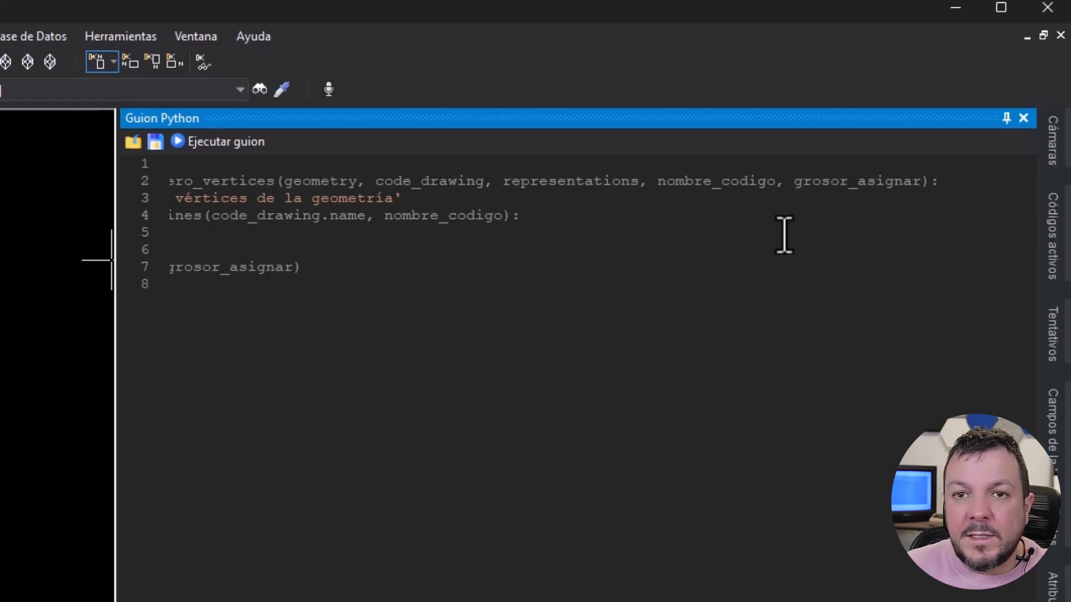
key(Delete)
key(Delete)
key(Delete)
key(Delete)
key(Delete)
key(Delete)
key(Delete)
key(Delete)
key(Delete)
key(Delete)
key(Delete)
key(Delete)
key(Delete)
key(Delete)
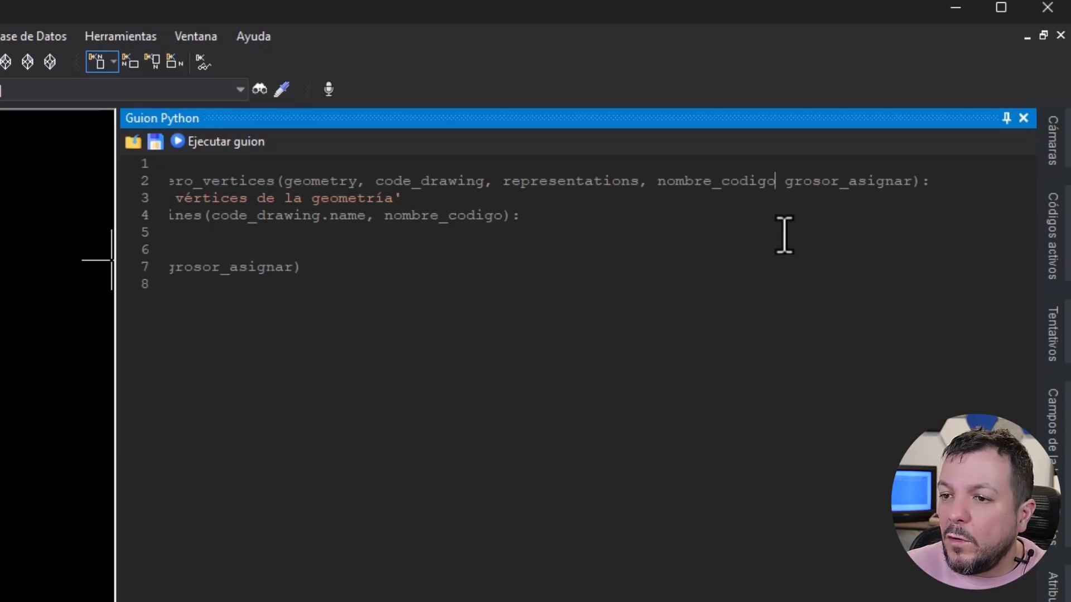
key(Delete)
key(Delete)
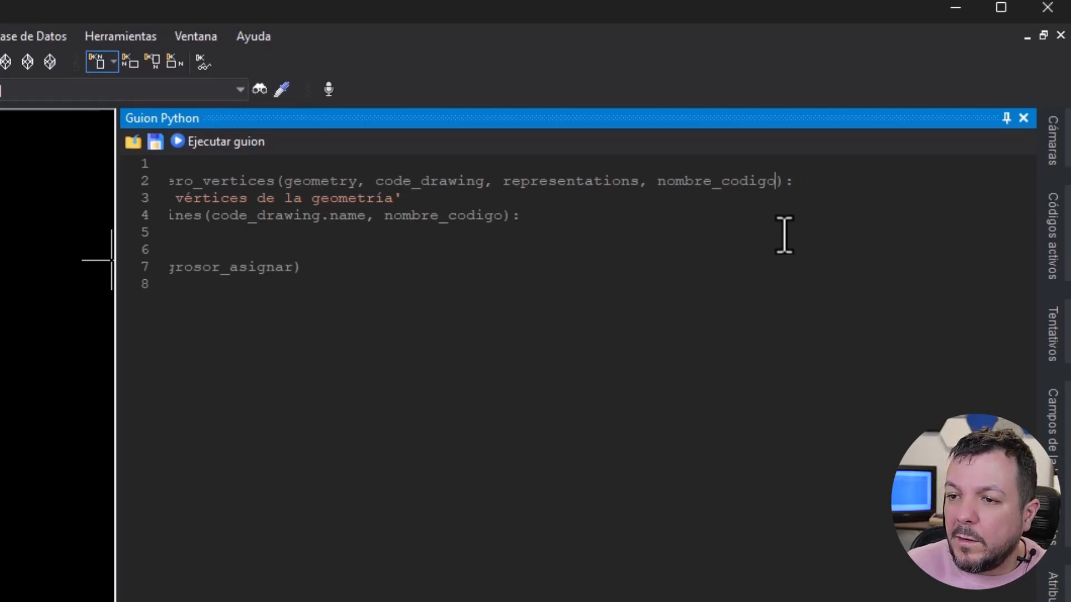
- Examine the rule's code-name check, its early return of representations, and the line that assigns the weight of the first representation
key(Home)
click(207, 216)
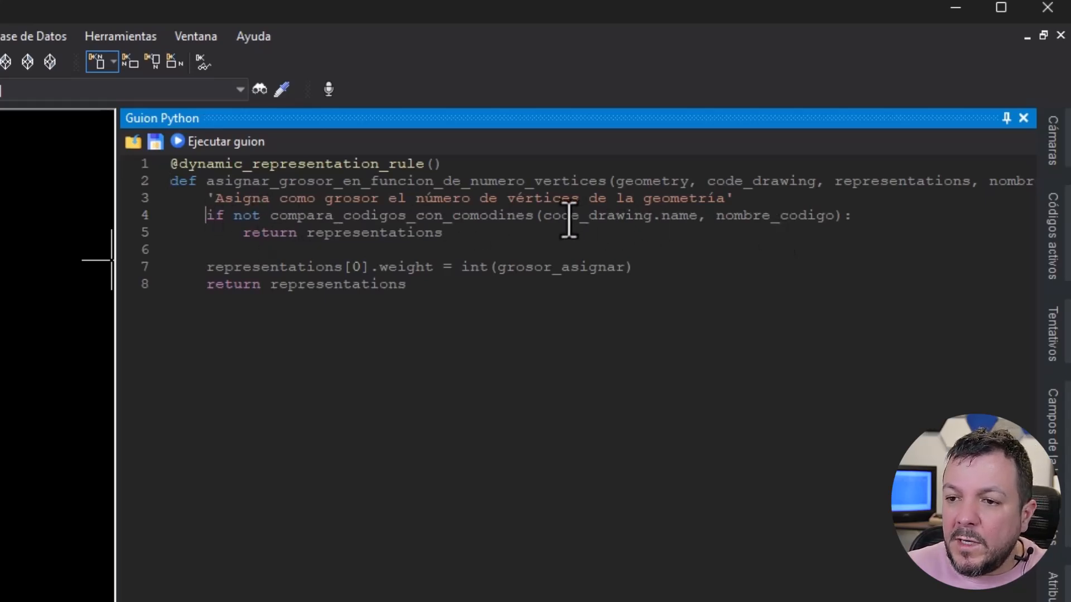
drag(543, 218, 824, 221)
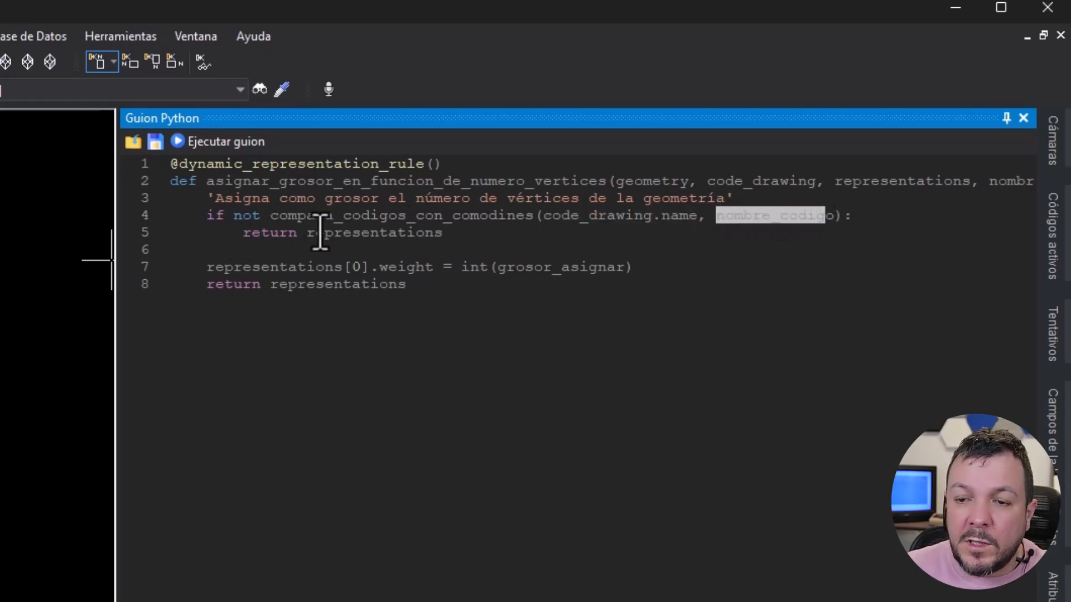
drag(307, 234, 450, 239)
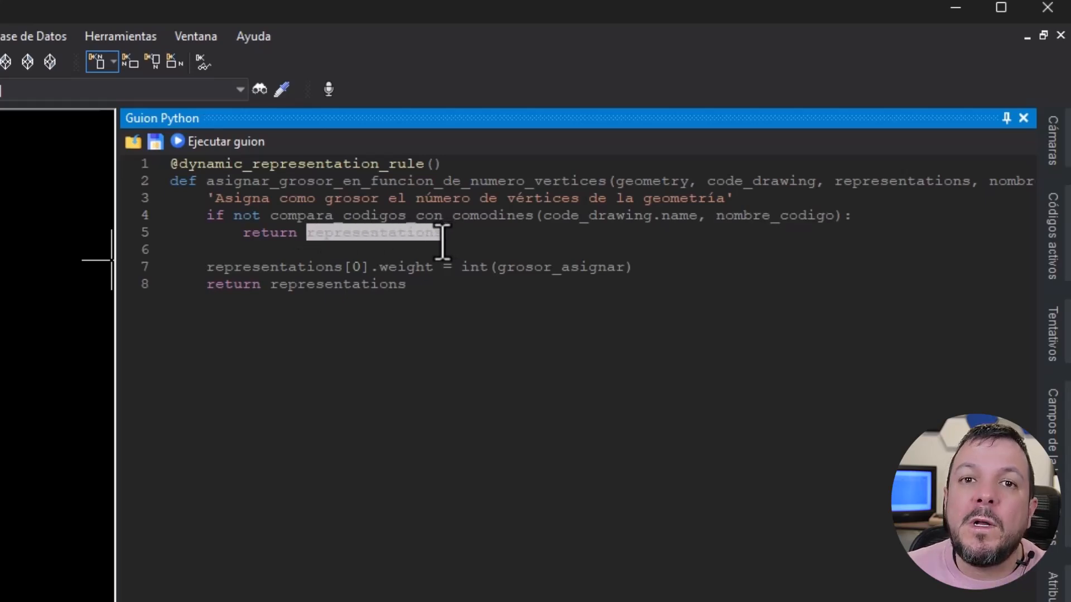
click(466, 237)
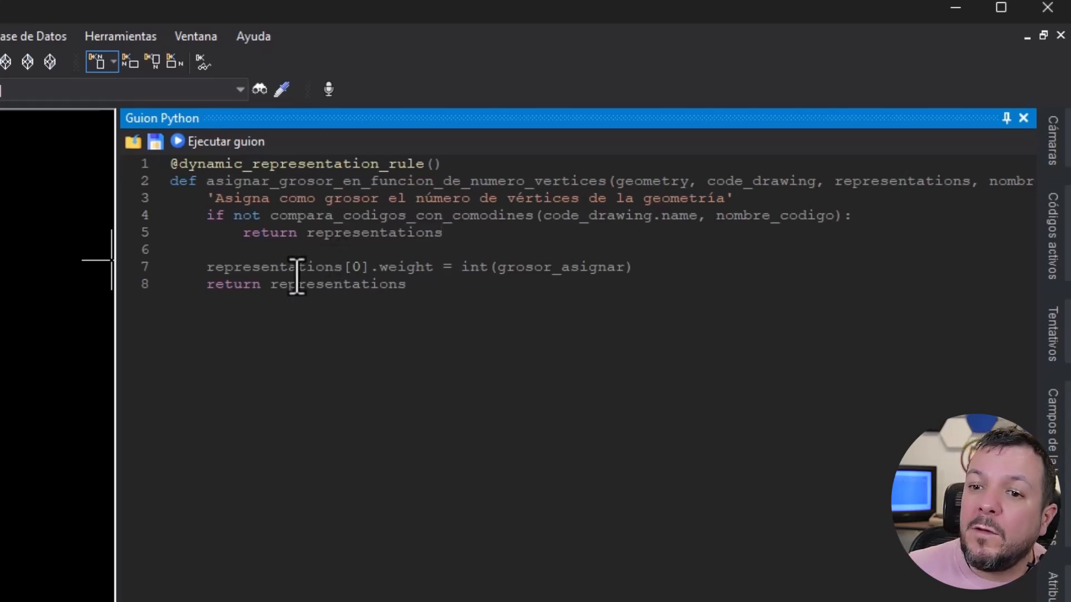
drag(204, 273, 432, 276)
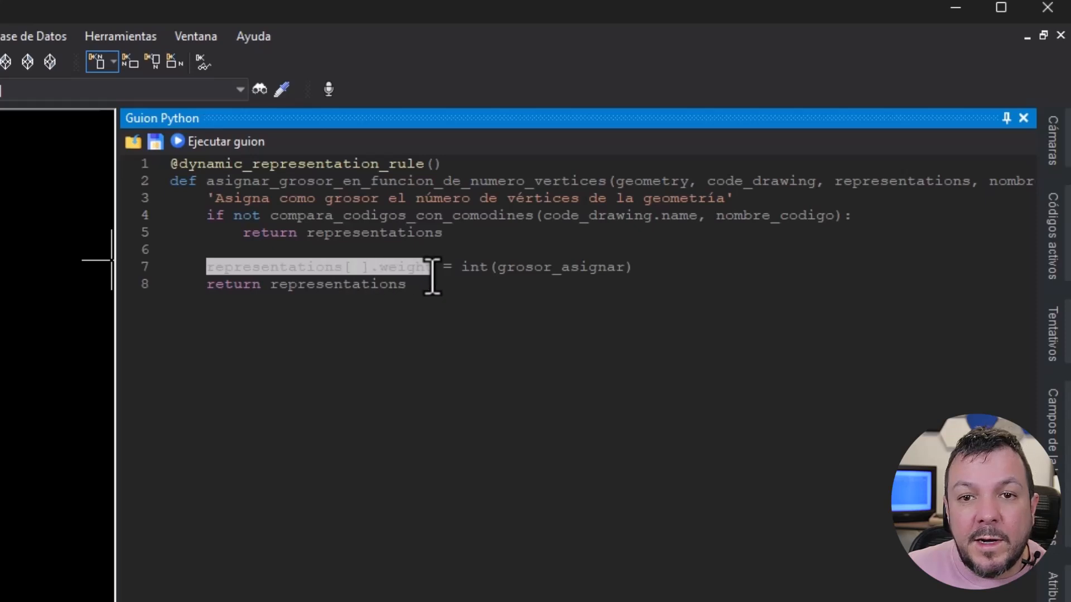
- Replace int(grosor_asignar) with len(geometry) in the rule's weight assignment
click(280, 286)
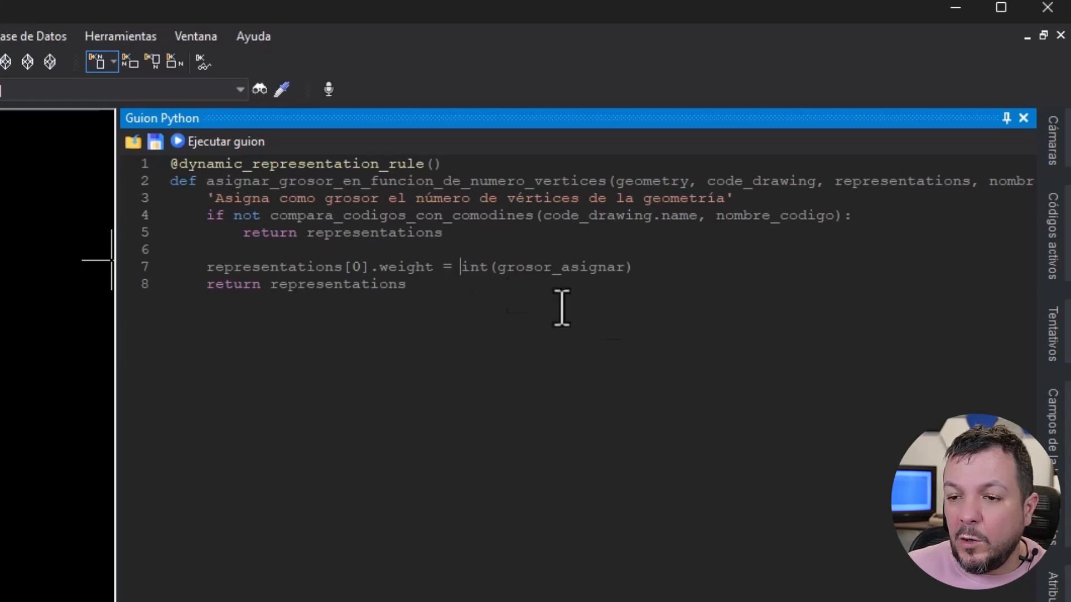
text(len(ge)
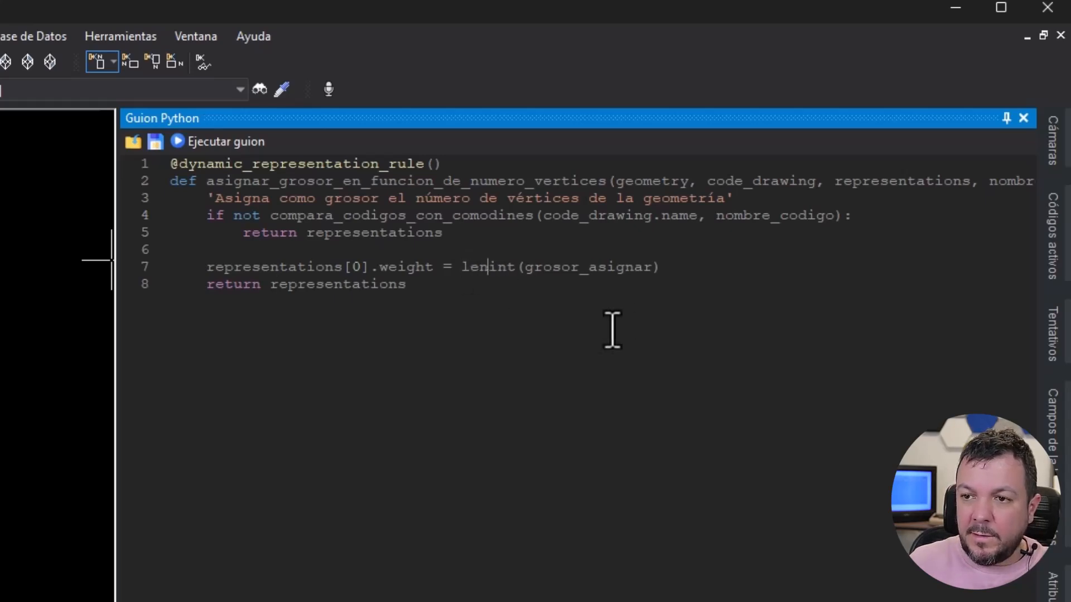
text(ometry))
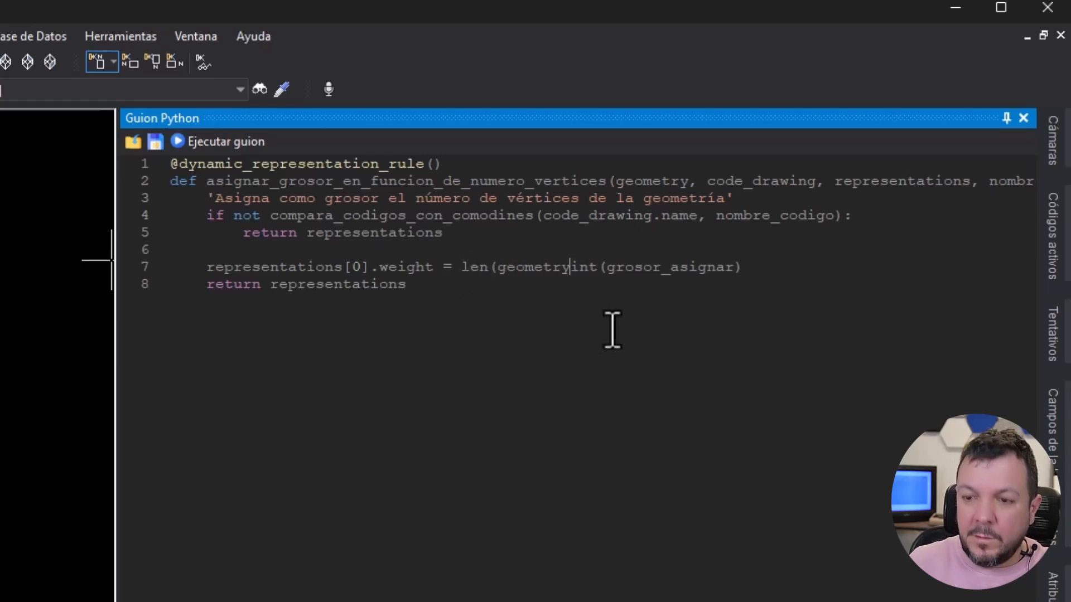
key(Delete)
key(Delete)
key(Delete)
key(Delete)
key(Delete)
key(Delete)
key(Delete)
key(Delete)
key(Delete)
key(Delete)
key(Delete)
key(Delete)
key(Delete)
key(Delete)
key(Delete)
key(Delete)
key(Delete)
key(Delete)
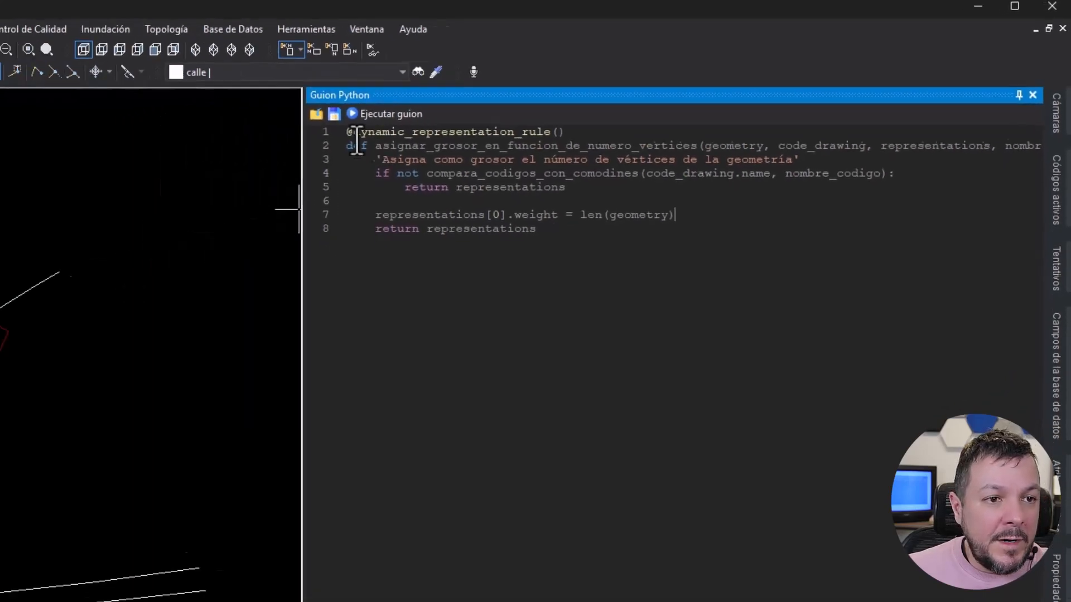
- Open the manual assignment of dynamic representations and filter the available rules by "numero ver grosor"
click(80, 21)
mouse_move(104, 22)
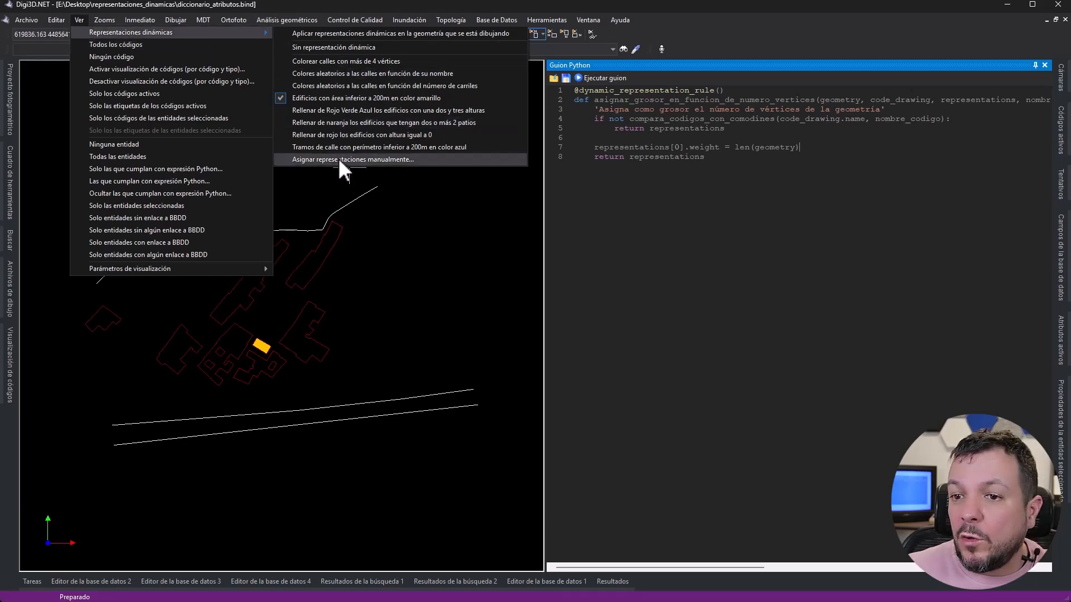
click(338, 160)
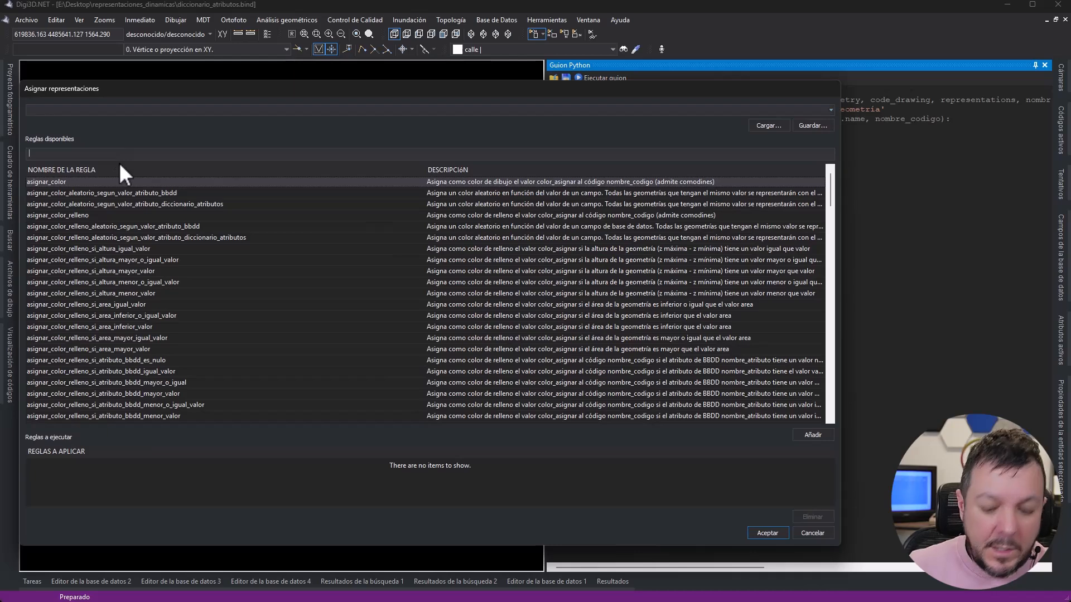
text(numero_de)
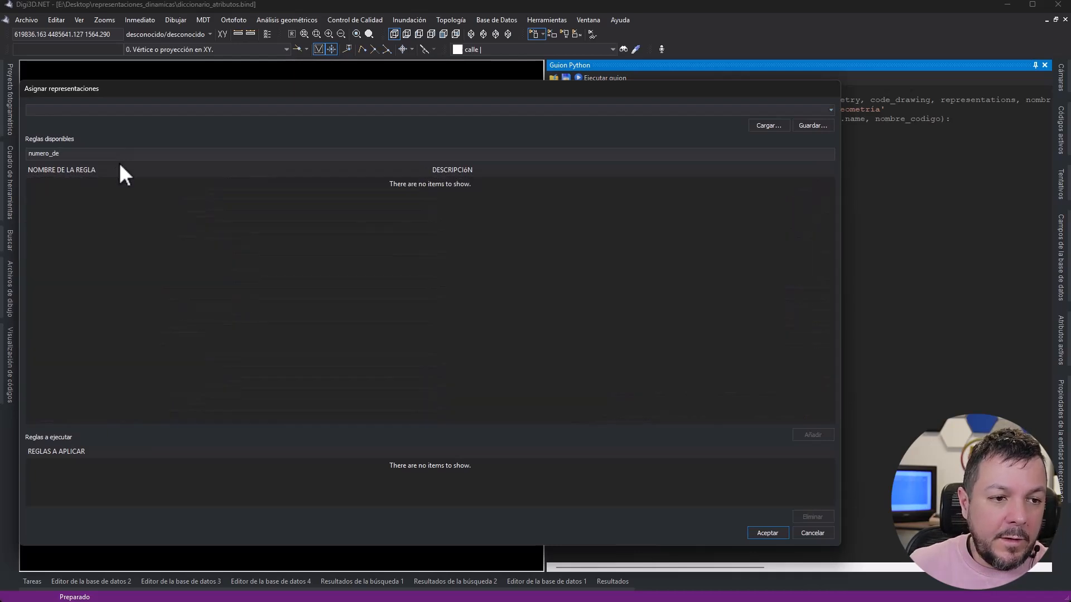
key(BackSpace)
key(BackSpace)
key(BackSpace)
key(BackSpace)
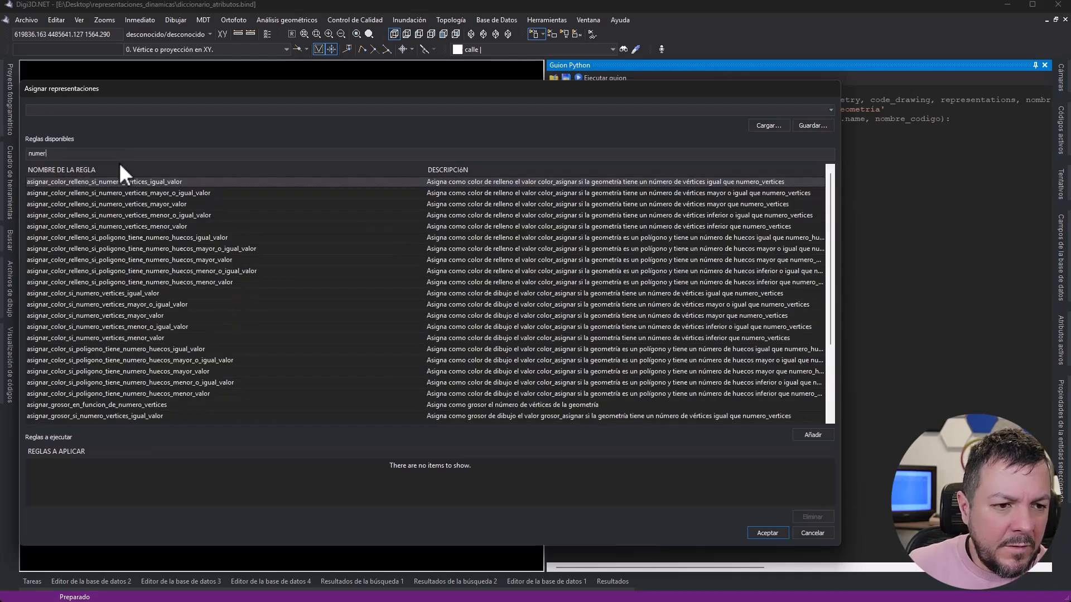
text(o )
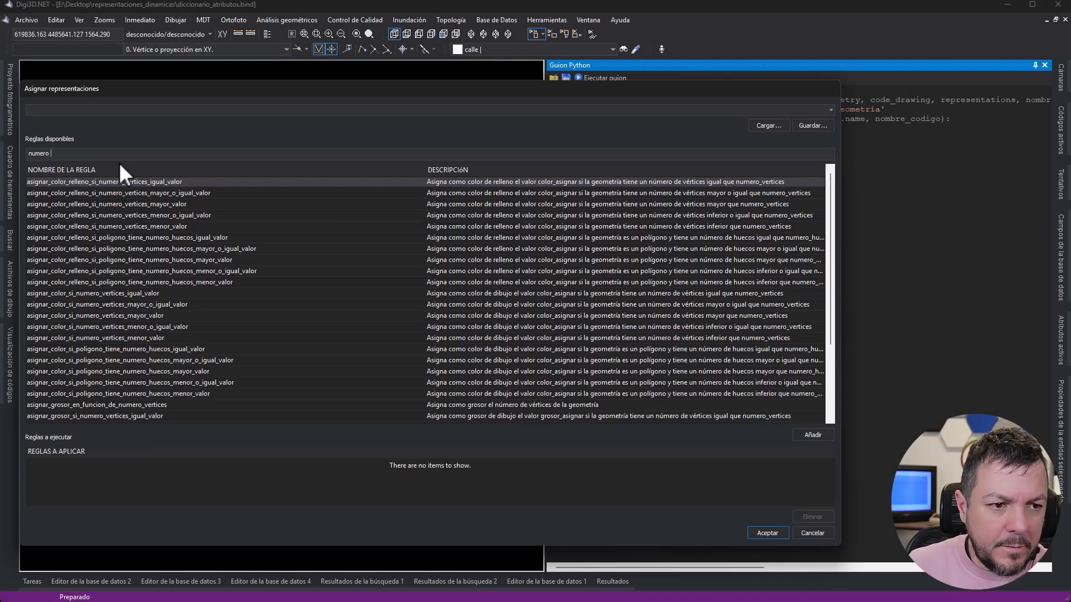
text(ver grosor)
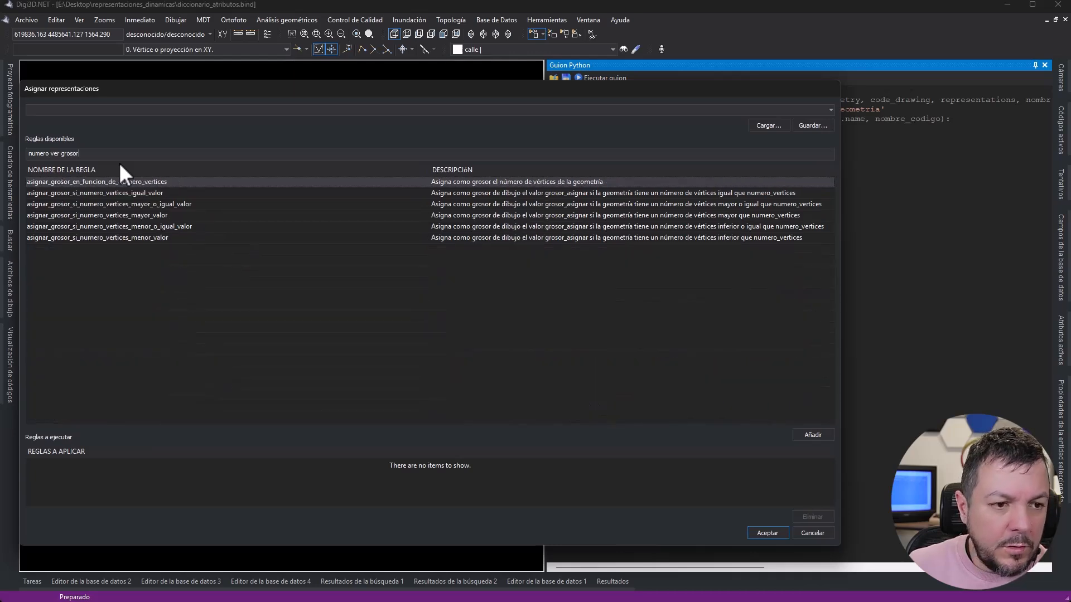
- Add the asignar_grosor_en_funcion_de_numero_vertices rule with nombre_codigo set to * and apply it to the drawing
click(99, 184)
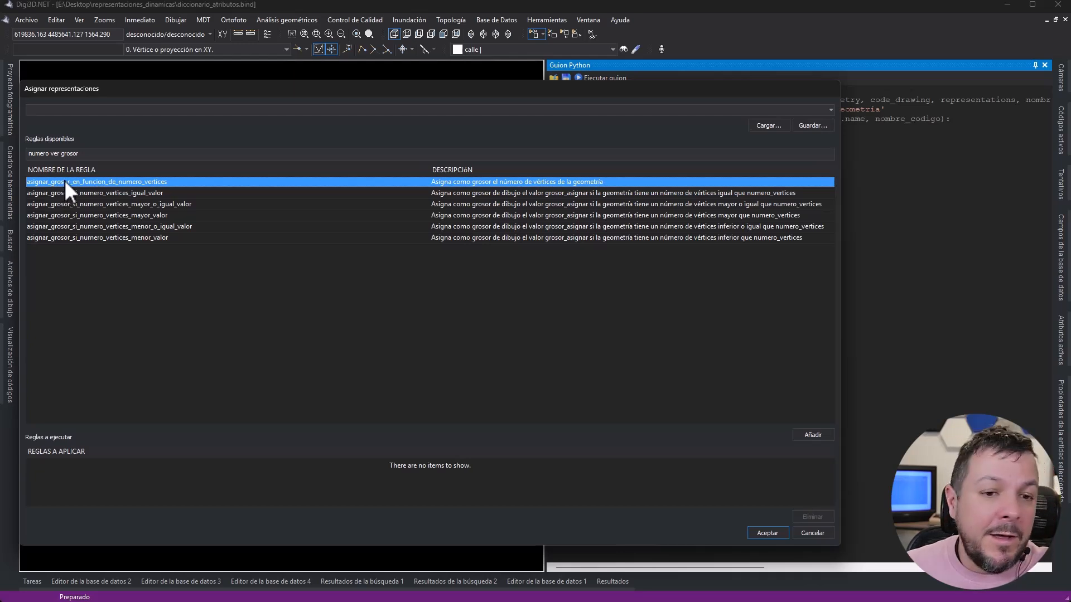
double_click(84, 182)
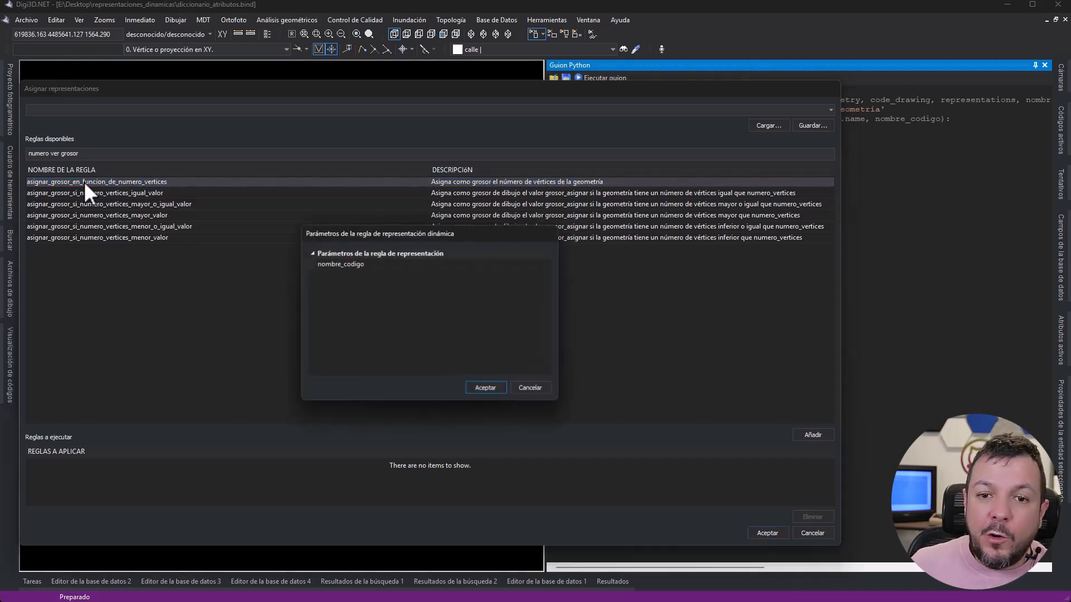
click(466, 264)
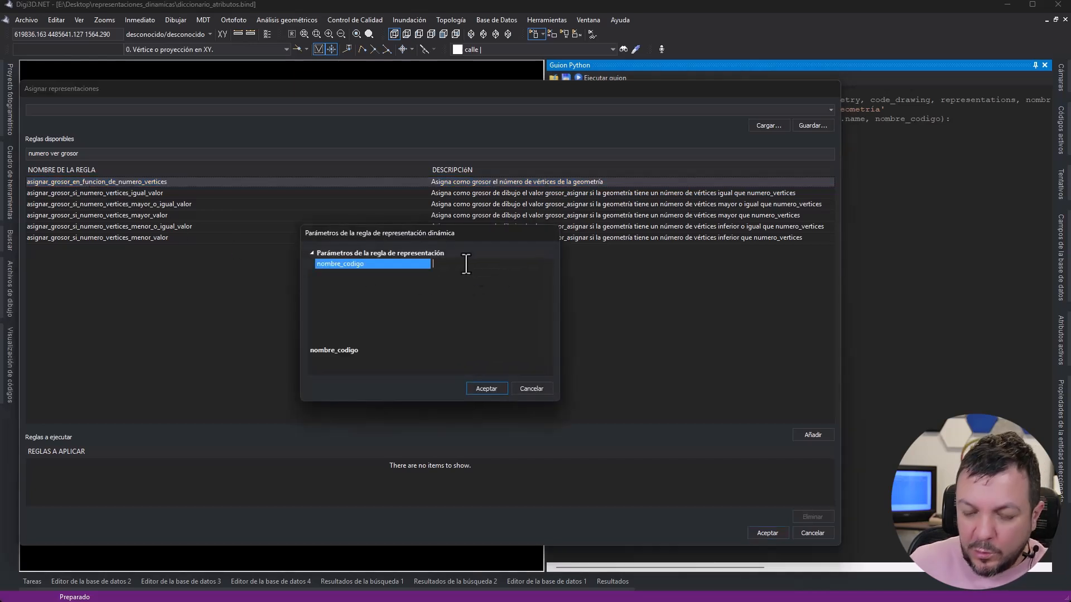
click(484, 385)
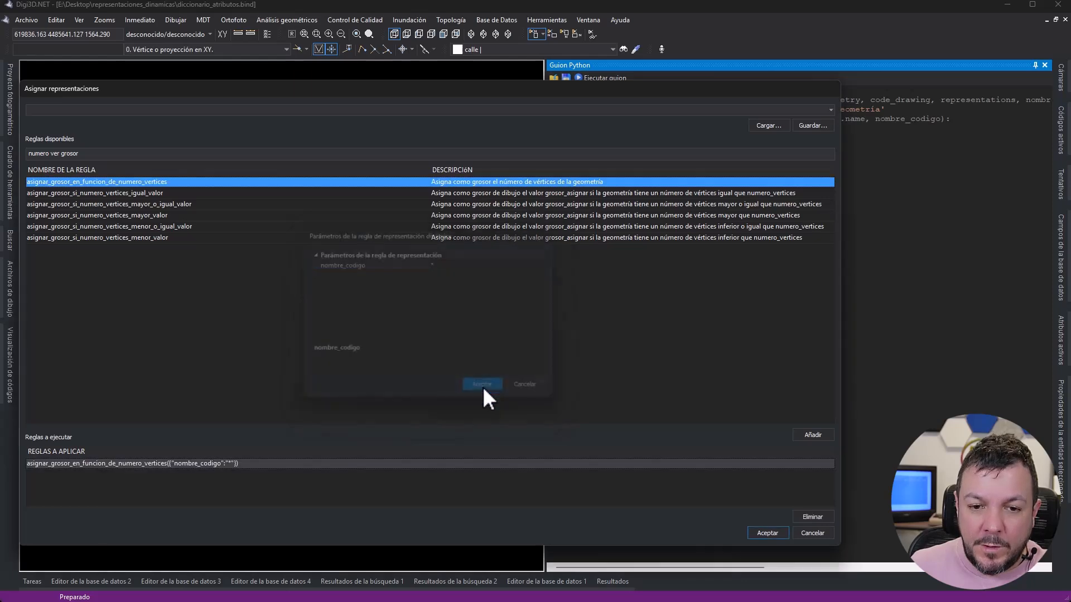
click(767, 533)
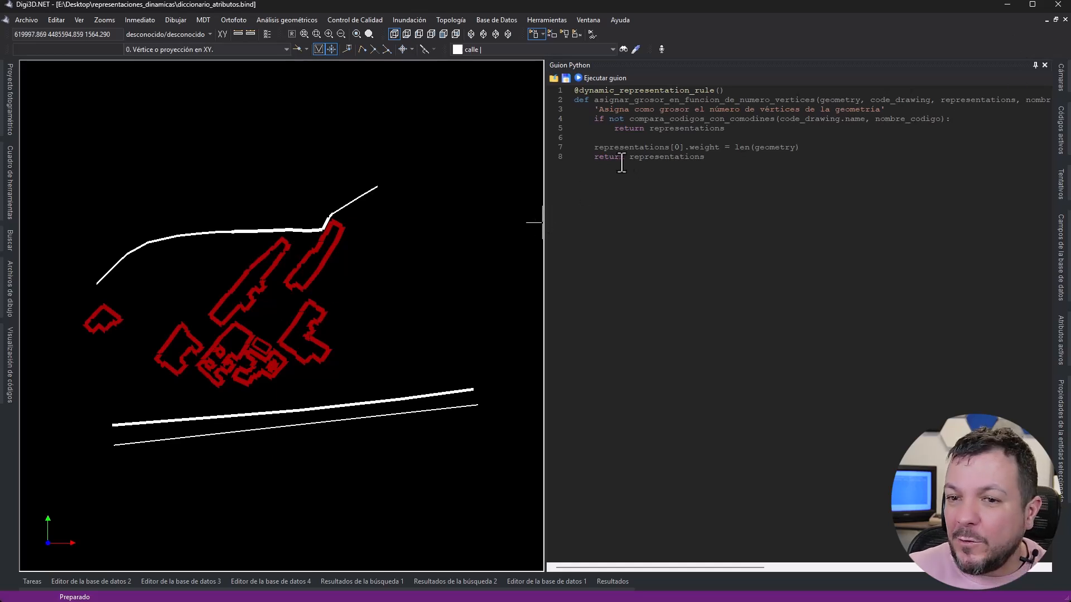
- Collapse the Python script panel and turn on applying dynamic representations to the geometry being drawn
click(1035, 65)
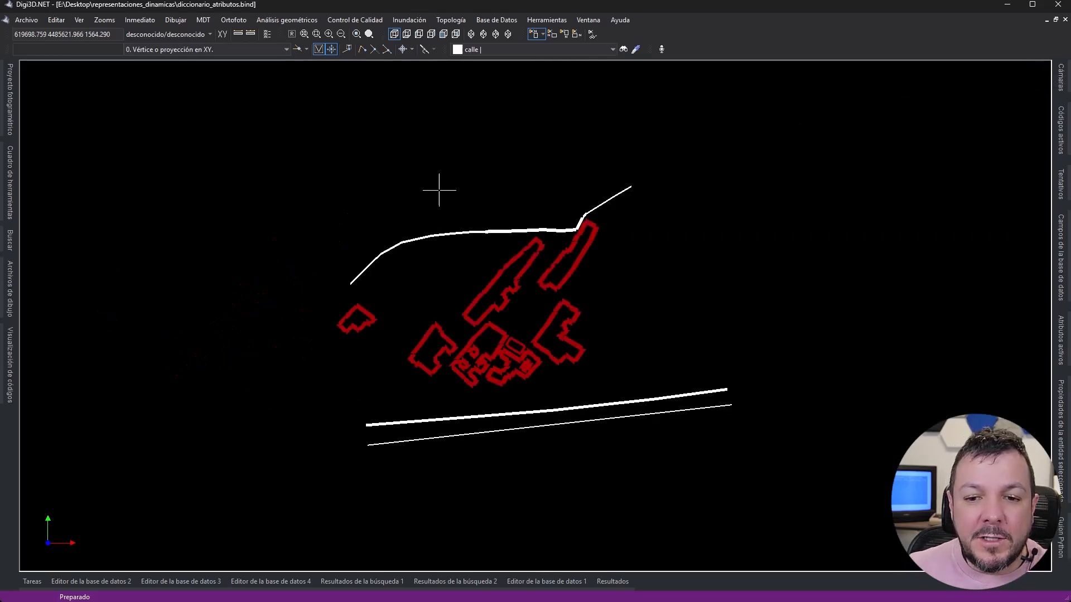
click(79, 20)
mouse_move(86, 32)
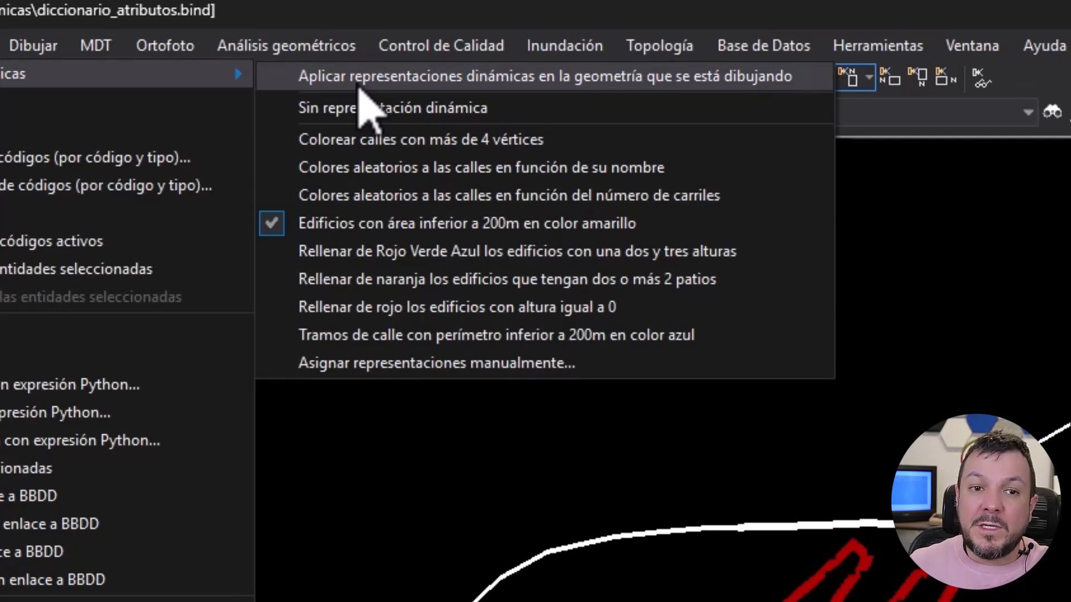
click(362, 107)
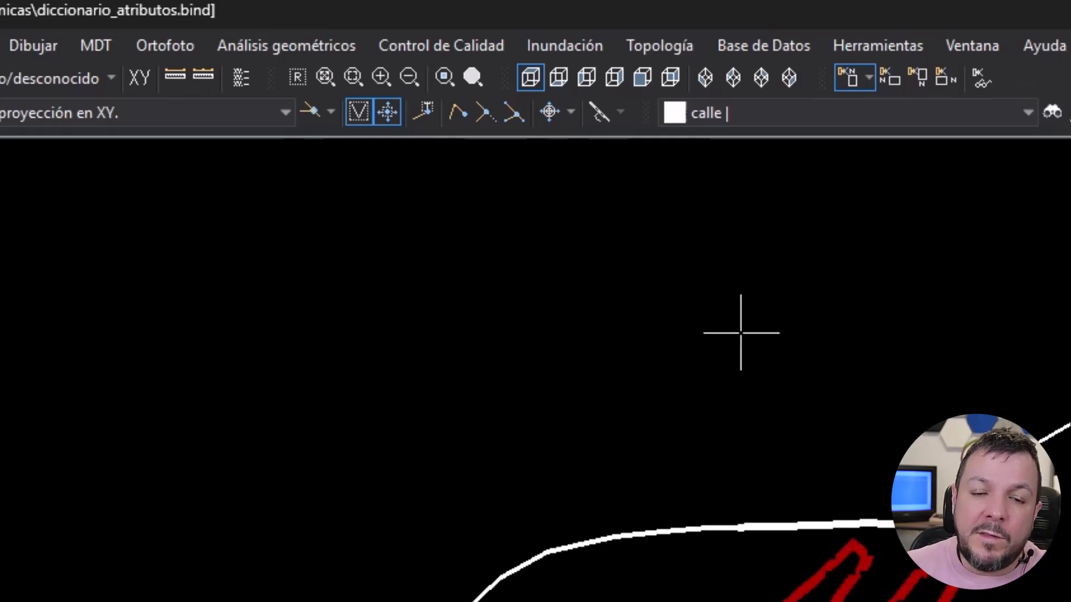
- Draw a long many-vertex calle line that starts above the existing streets, sweeps around the east side of the buildings and doubles back inside itself
click(349, 377)
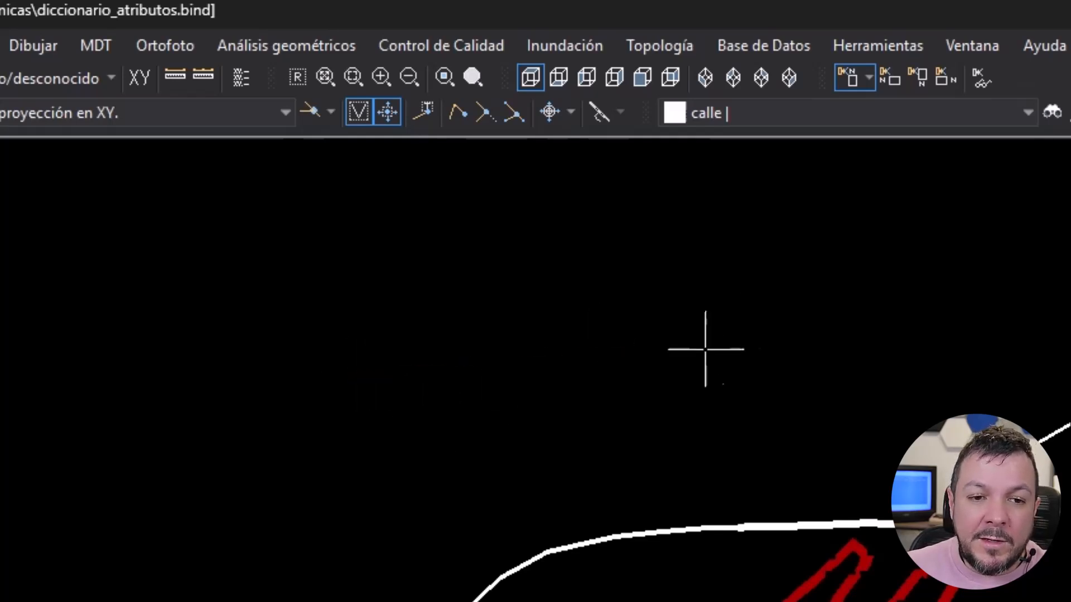
click(812, 307)
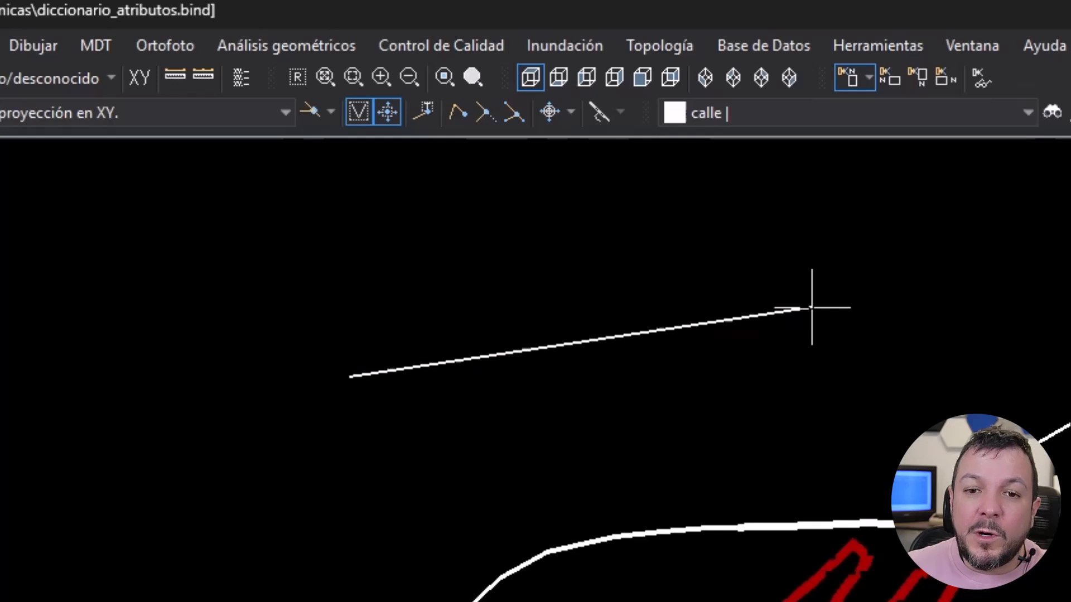
right_click(1070, 307)
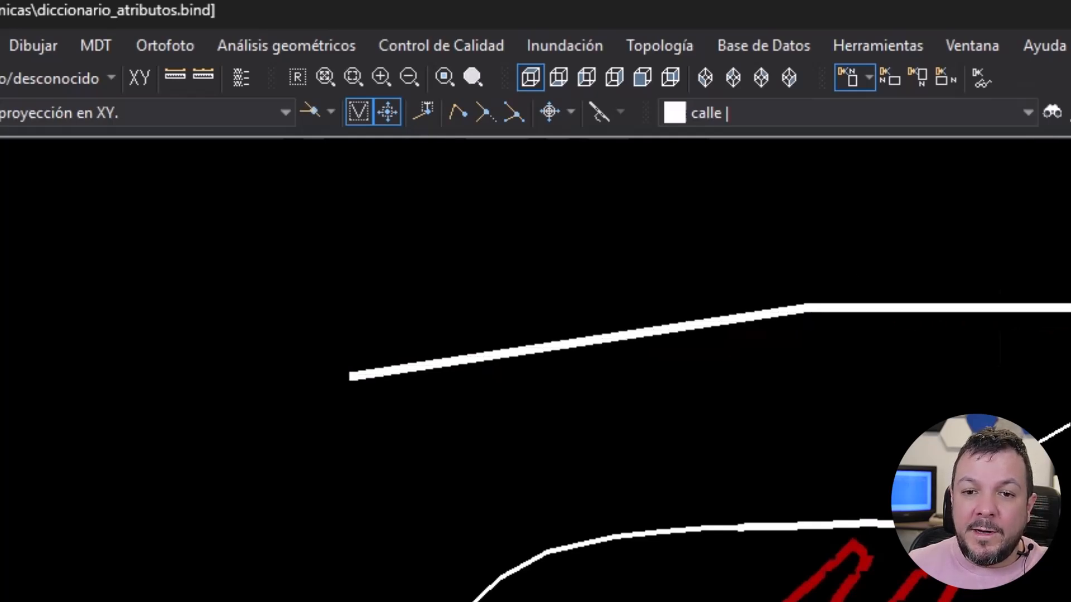
click(897, 430)
click(868, 484)
click(793, 512)
click(673, 548)
click(574, 536)
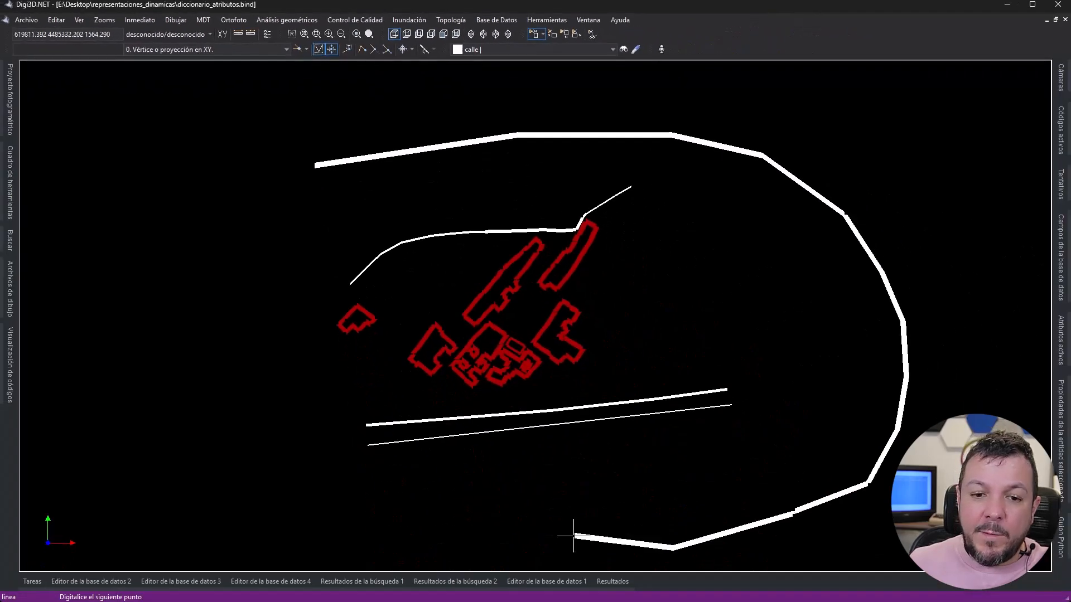
click(512, 525)
click(533, 499)
click(673, 481)
click(732, 465)
drag(787, 308, 773, 289)
click(728, 248)
click(695, 229)
click(676, 216)
click(660, 193)
mouse_move(610, 179)
mouse_down()
mouse_move(480, 172)
mouse_move(321, 212)
mouse_up()
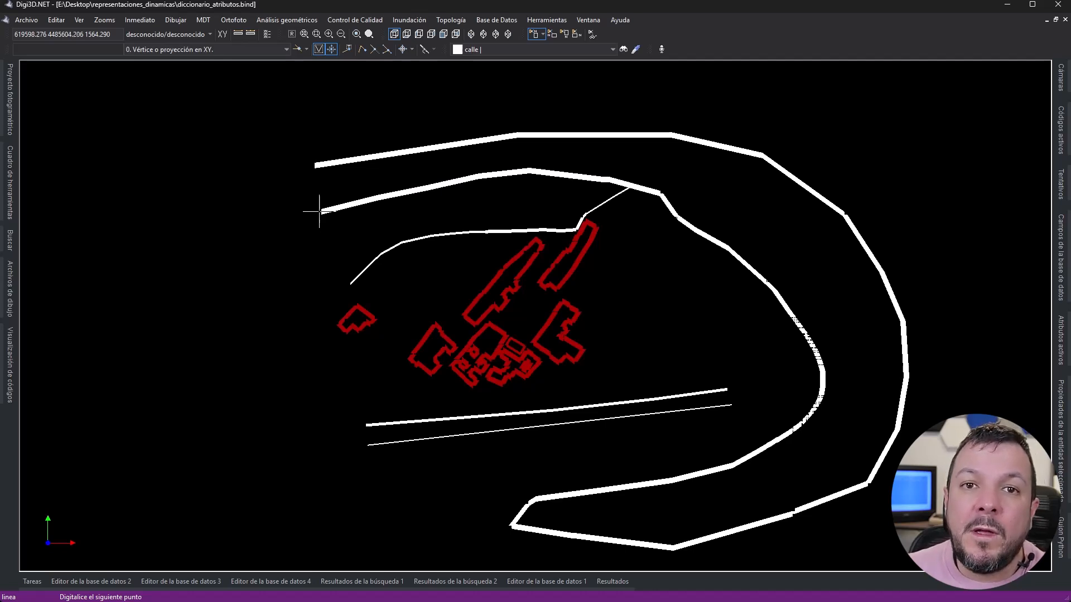
right_click(307, 211)
- Draw a second calle line running just above the existing curved street, with a hook back westward at its eastern end
click(269, 286)
click(319, 249)
click(369, 223)
click(425, 217)
click(472, 214)
click(540, 215)
click(575, 212)
click(576, 199)
click(554, 190)
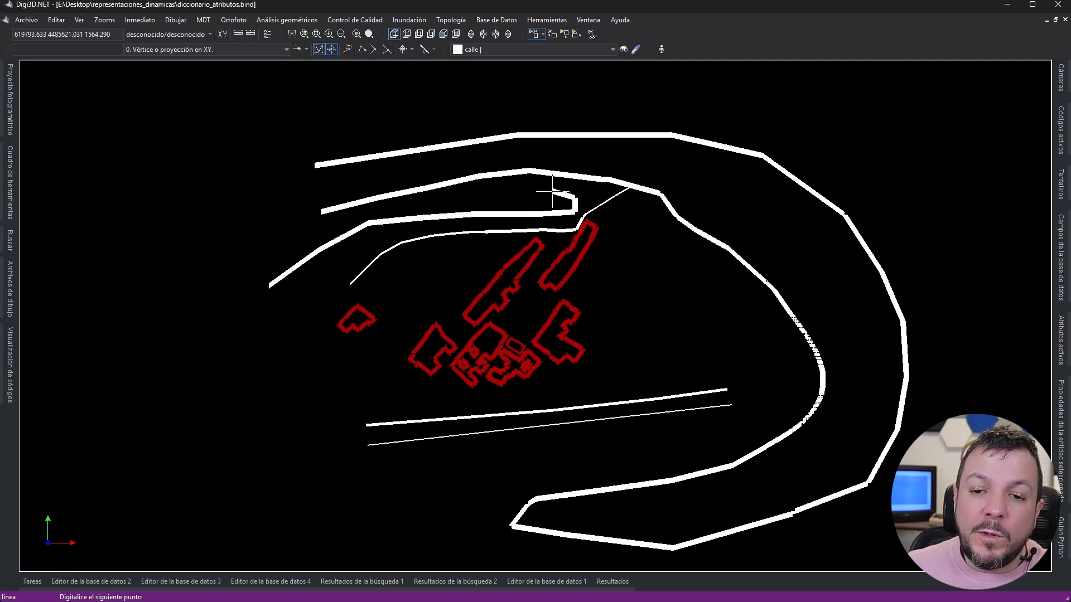
click(500, 189)
click(460, 193)
right_click(441, 204)
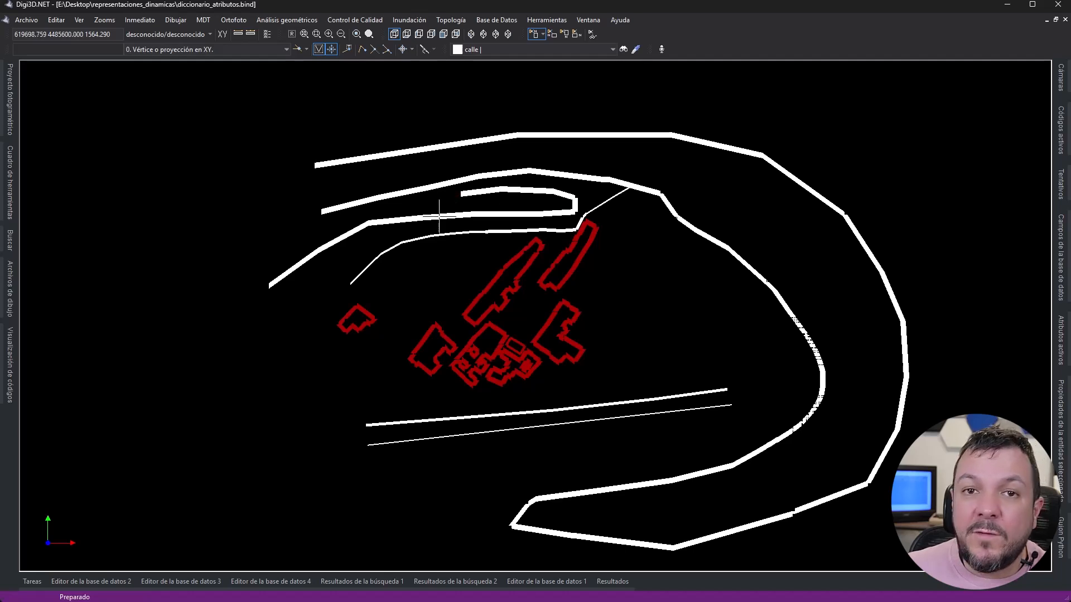